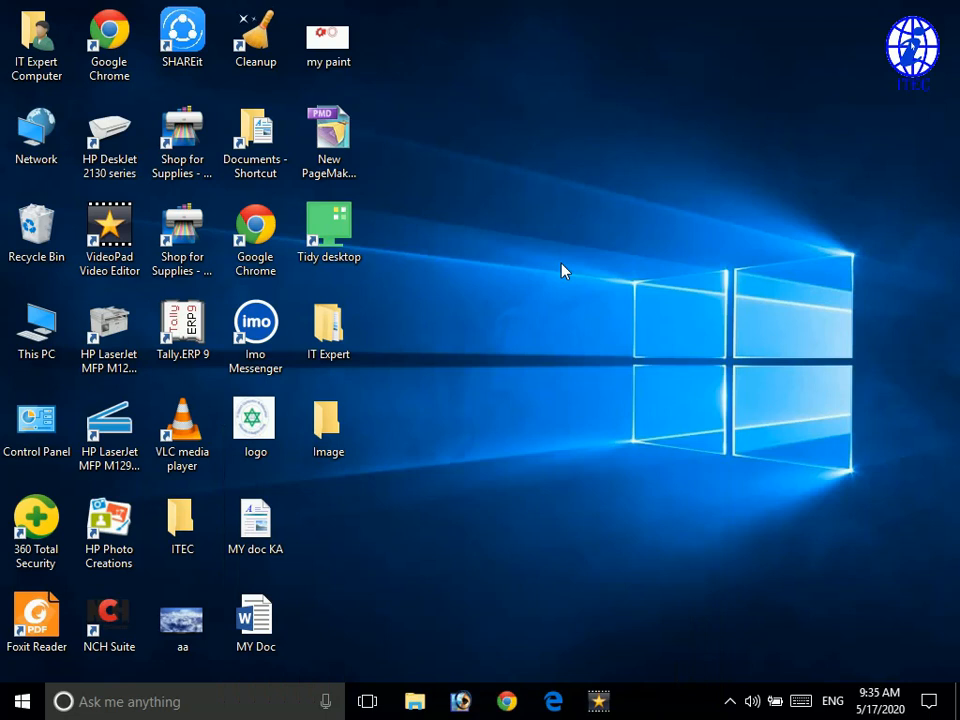
right_click(528, 201)
click(557, 254)
right_click(533, 201)
click(566, 258)
right_click(536, 202)
click(566, 255)
right_click(518, 194)
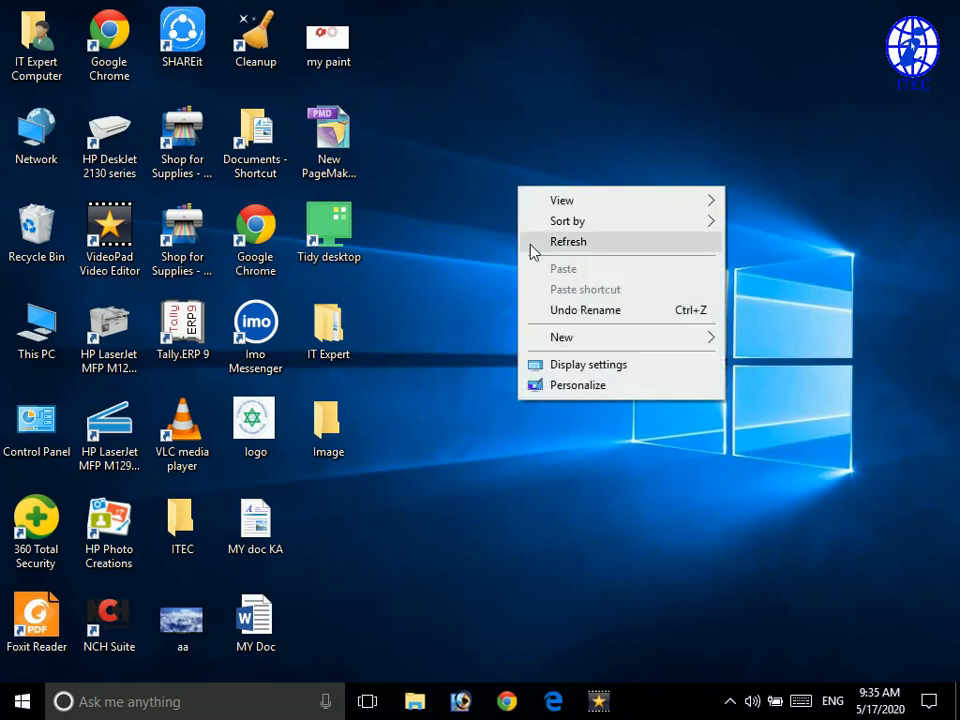
click(581, 249)
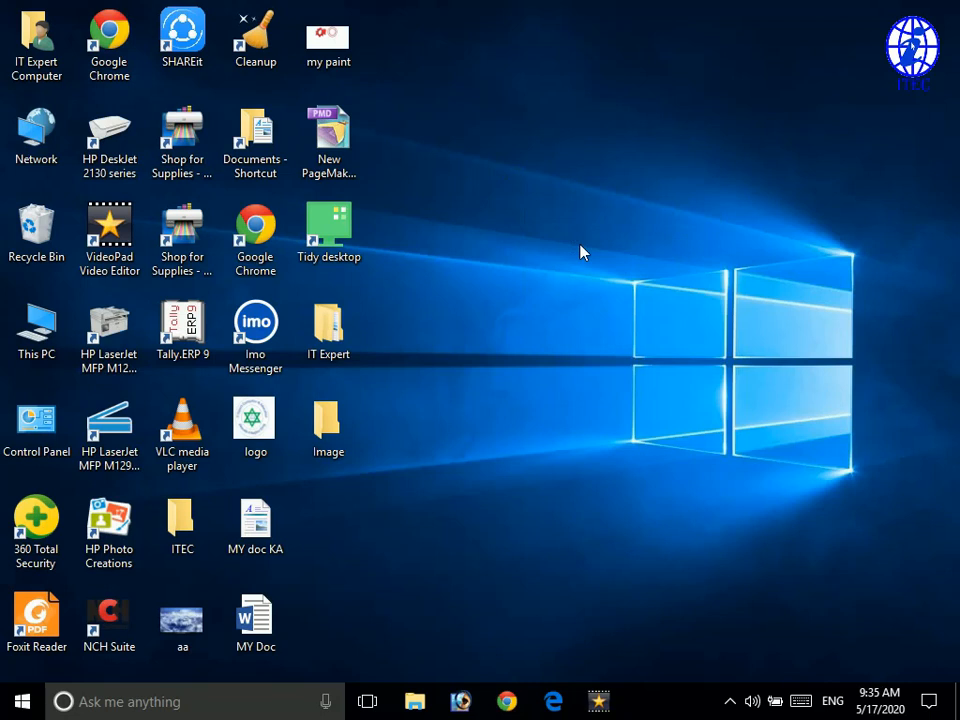
right_click(520, 183)
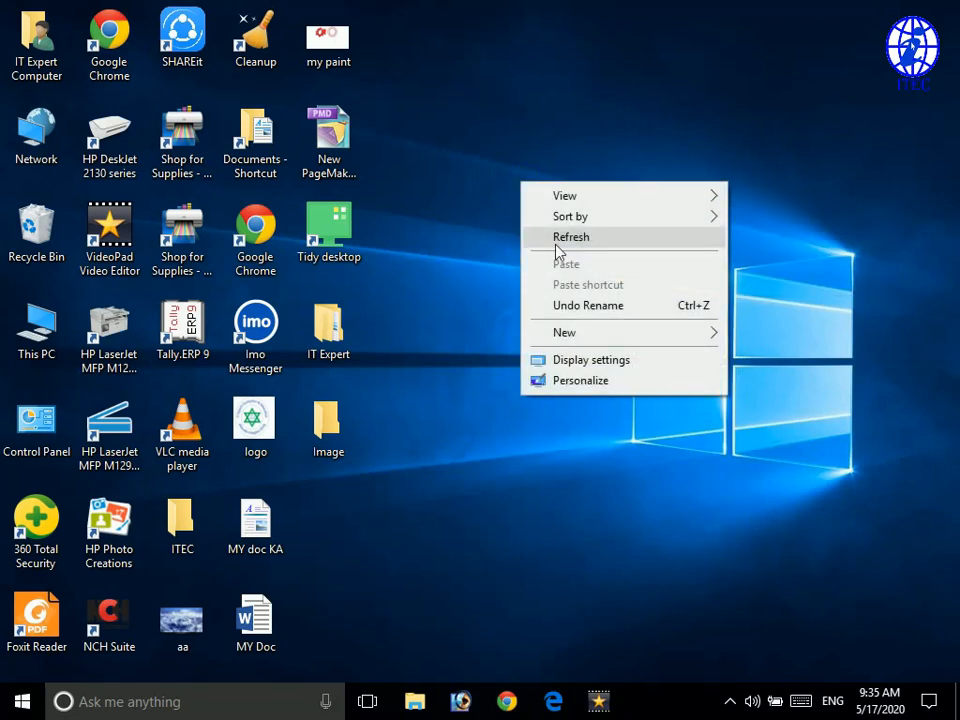
click(586, 249)
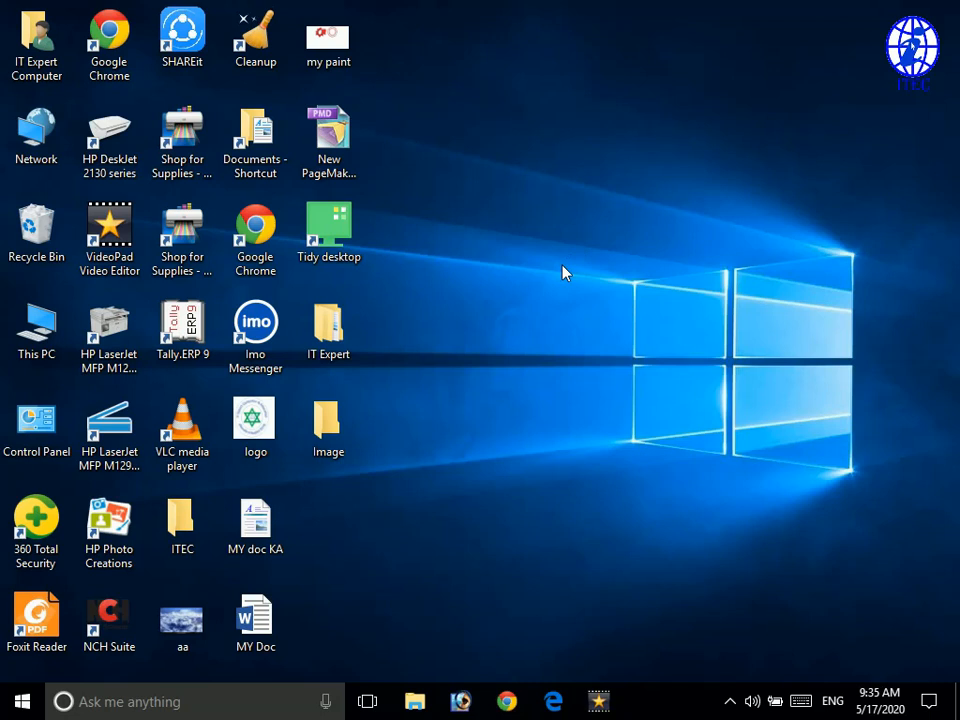
right_click(487, 196)
click(563, 244)
right_click(568, 217)
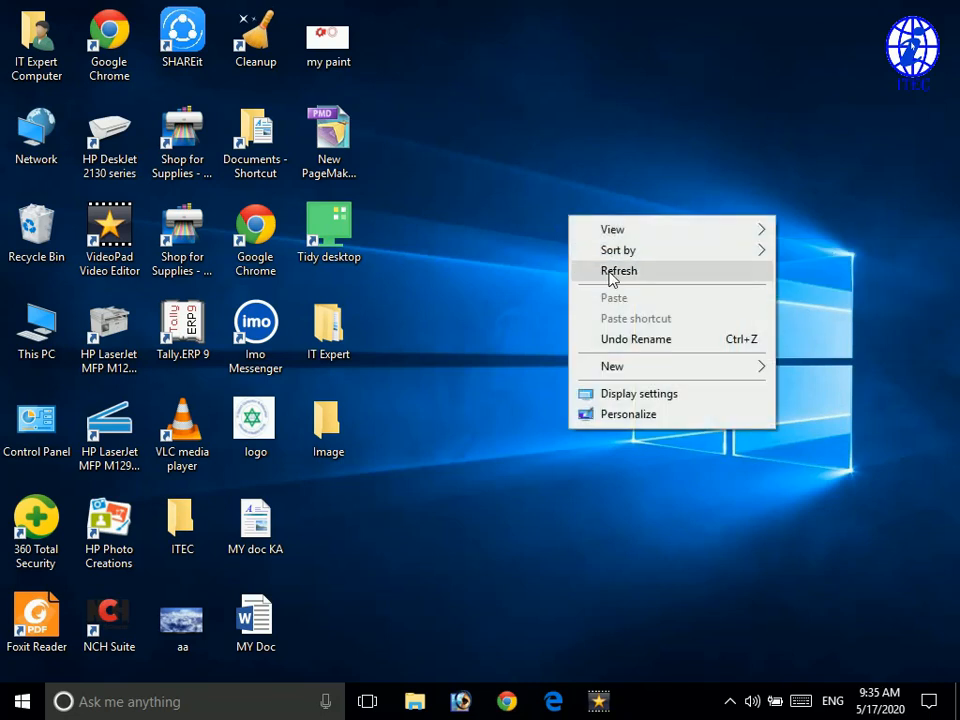
click(612, 272)
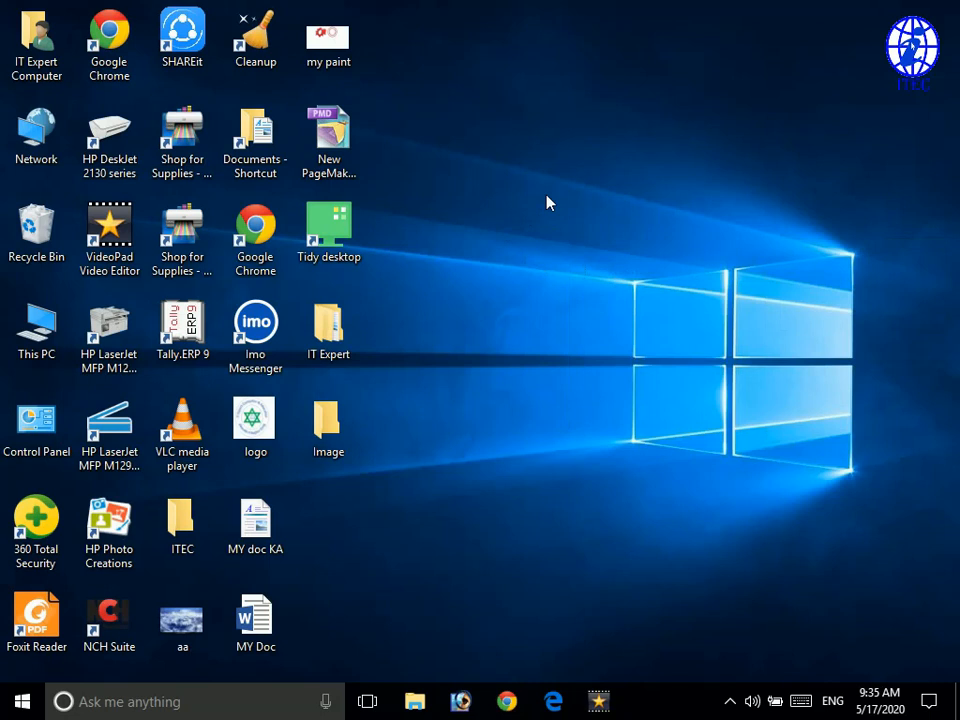
right_click(572, 193)
click(623, 240)
right_click(550, 204)
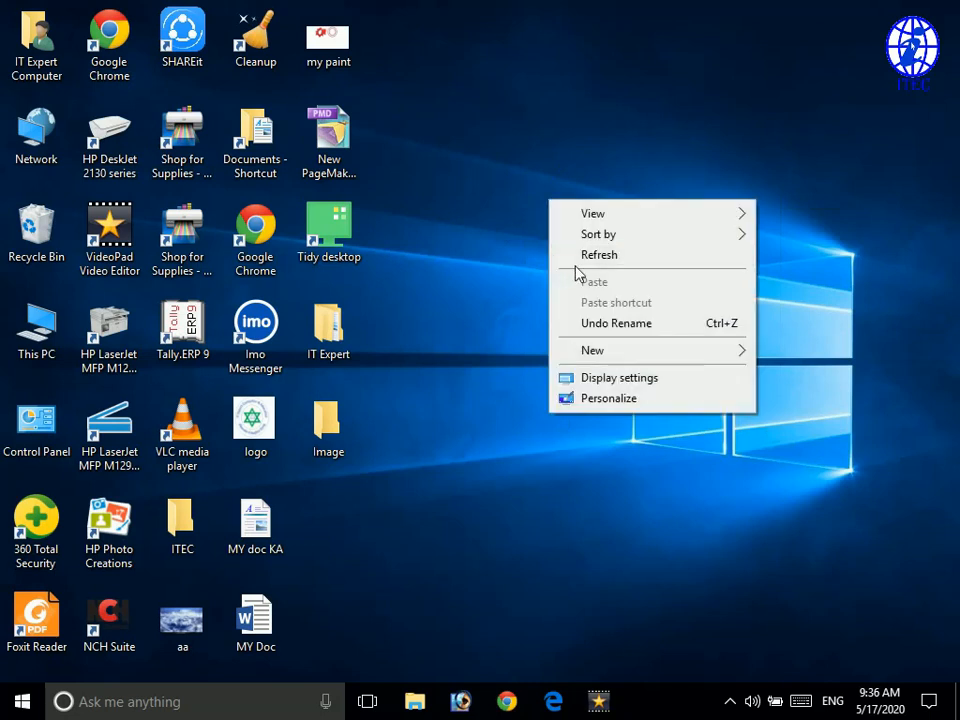
click(599, 257)
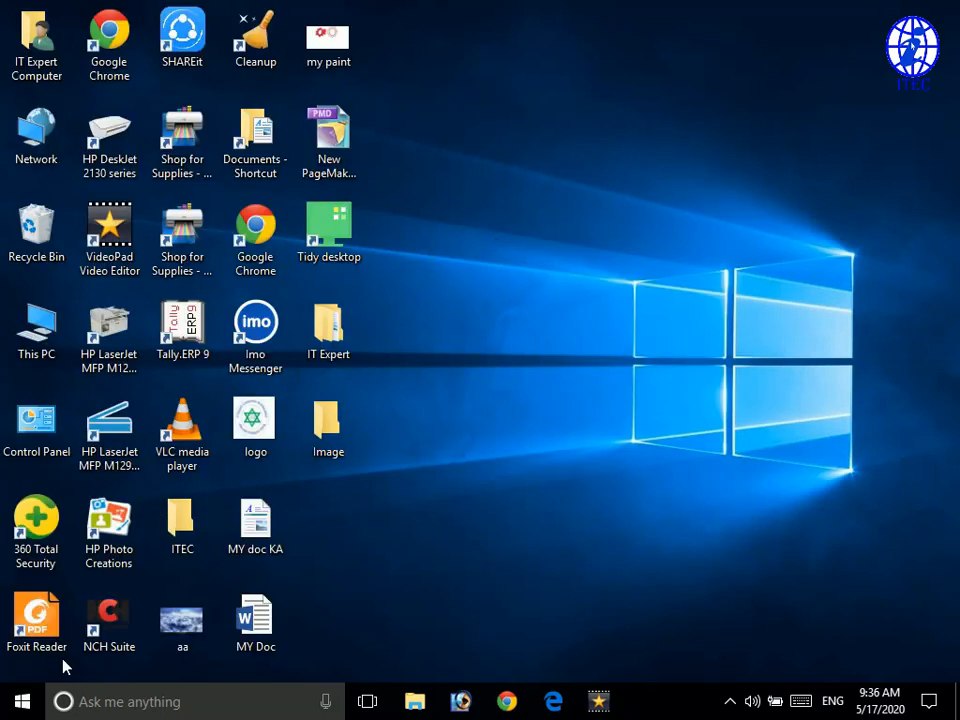
right_click(477, 264)
click(506, 320)
right_click(505, 252)
click(536, 302)
right_click(498, 280)
click(530, 327)
- Browse the installed applications and expand the Microsoft Office 2013 group
click(20, 707)
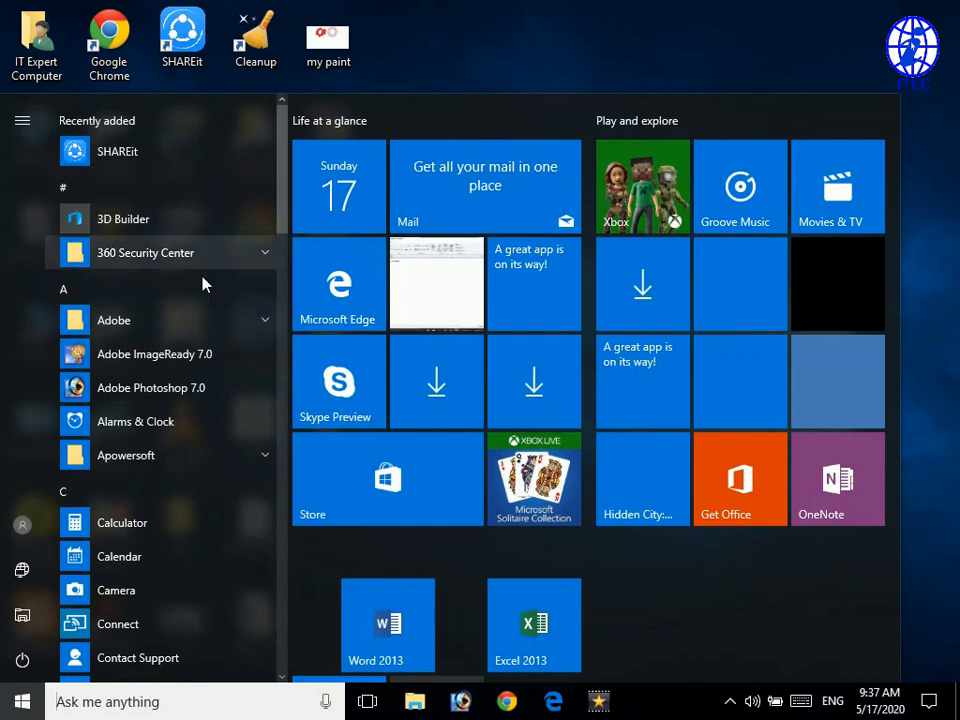
scroll(204, 300, down, 5)
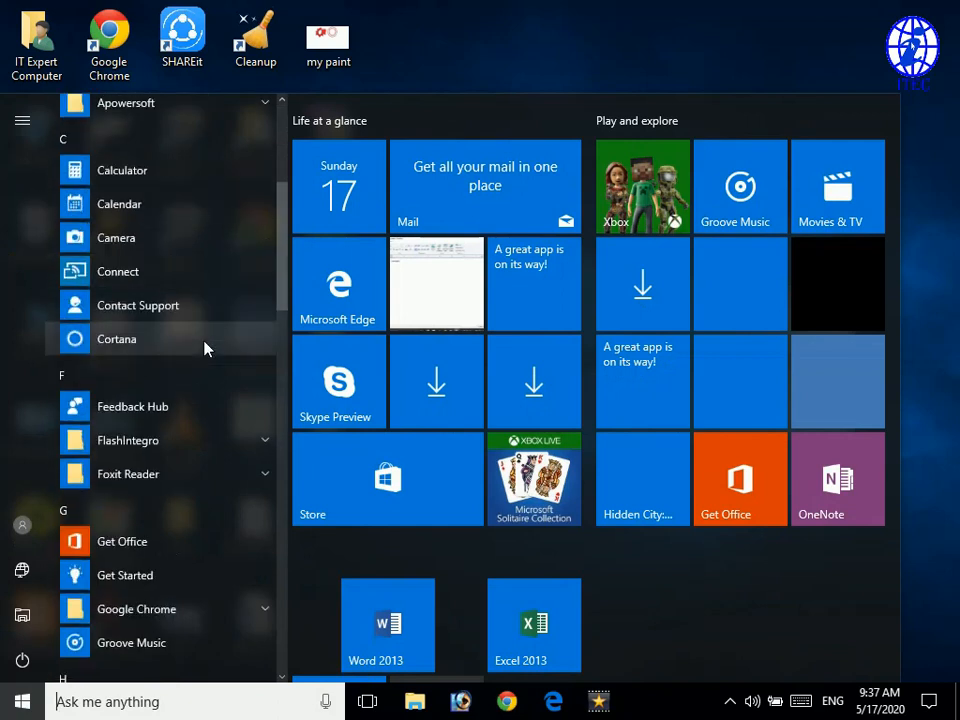
scroll(204, 347, down, 6)
scroll(204, 347, down, 5)
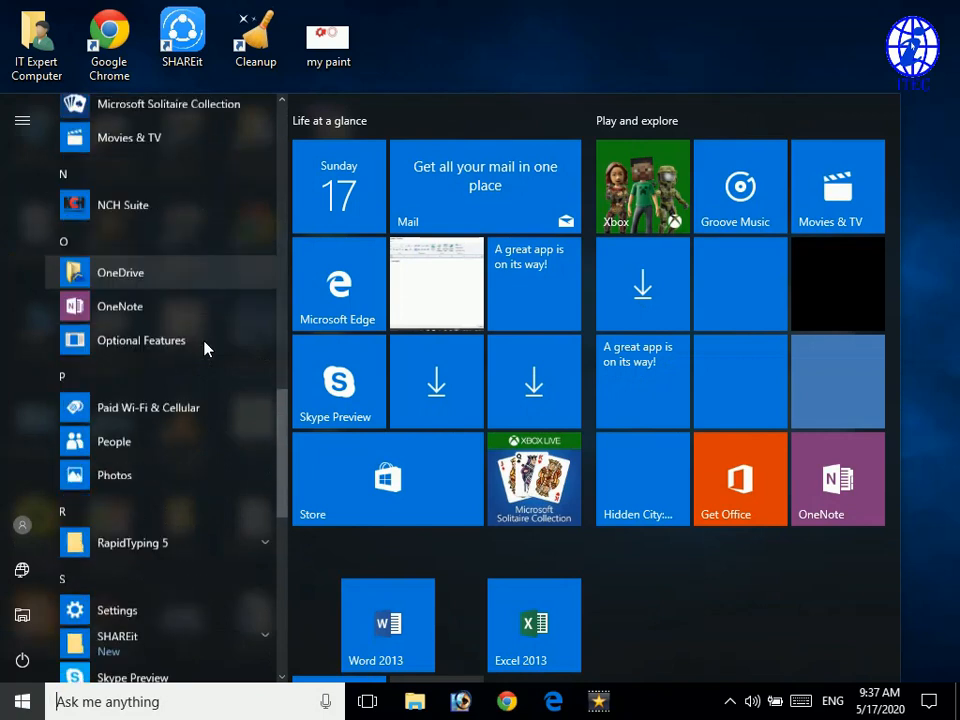
scroll(204, 347, down, 5)
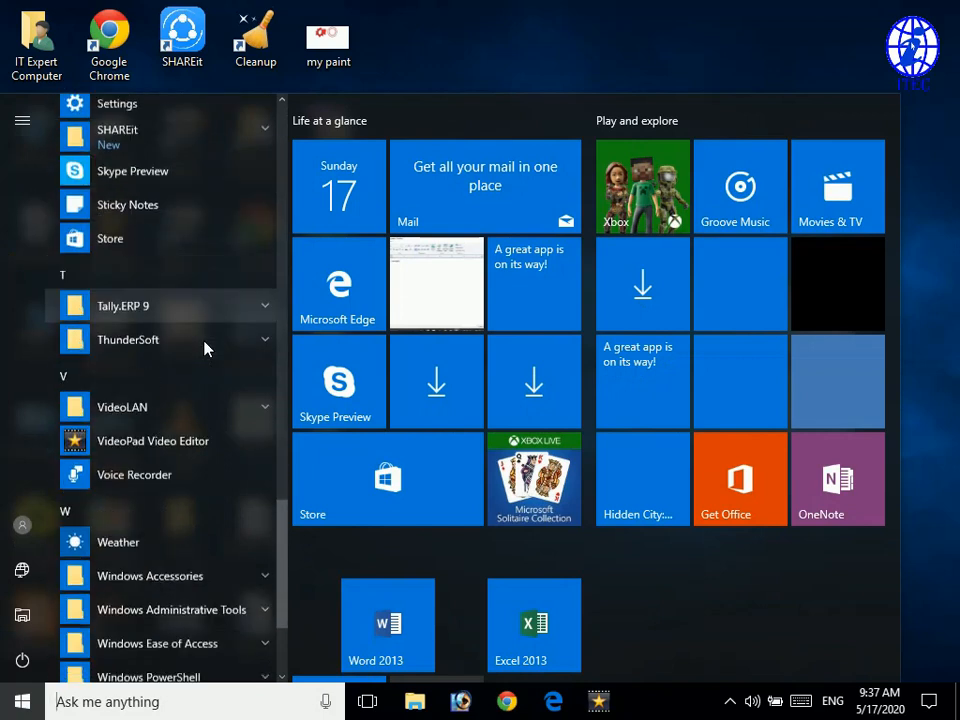
scroll(204, 347, down, 3)
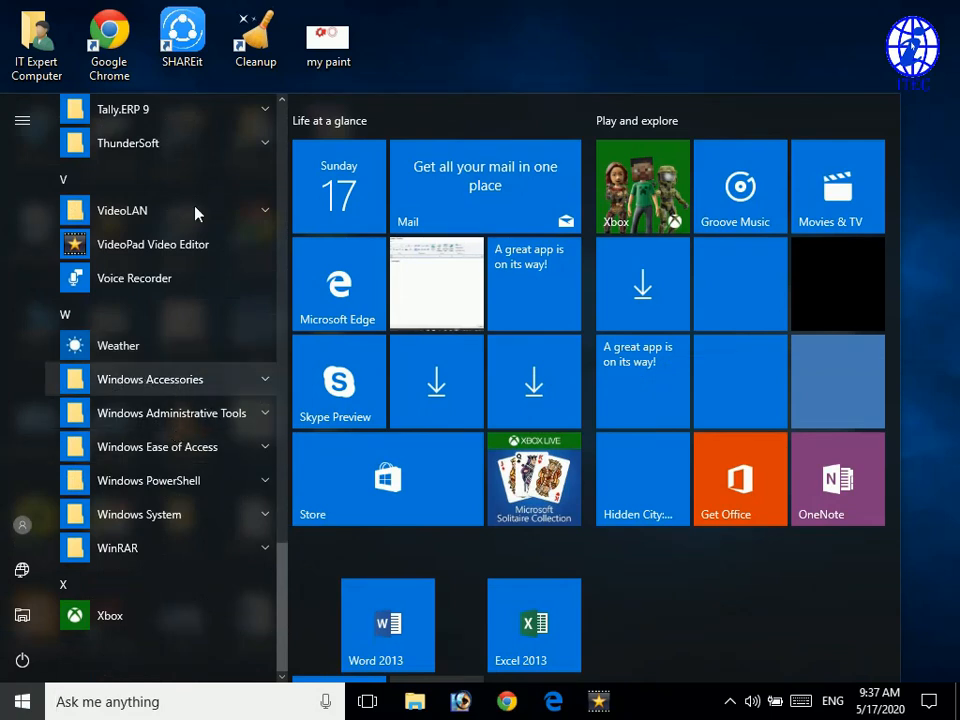
scroll(191, 240, up, 5)
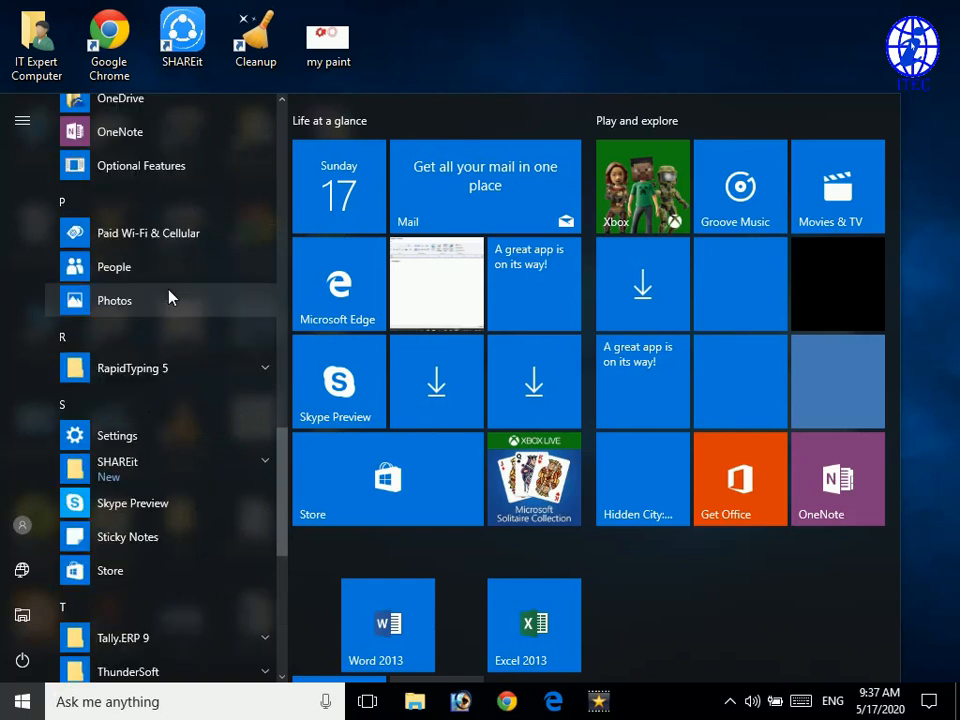
scroll(170, 296, up, 6)
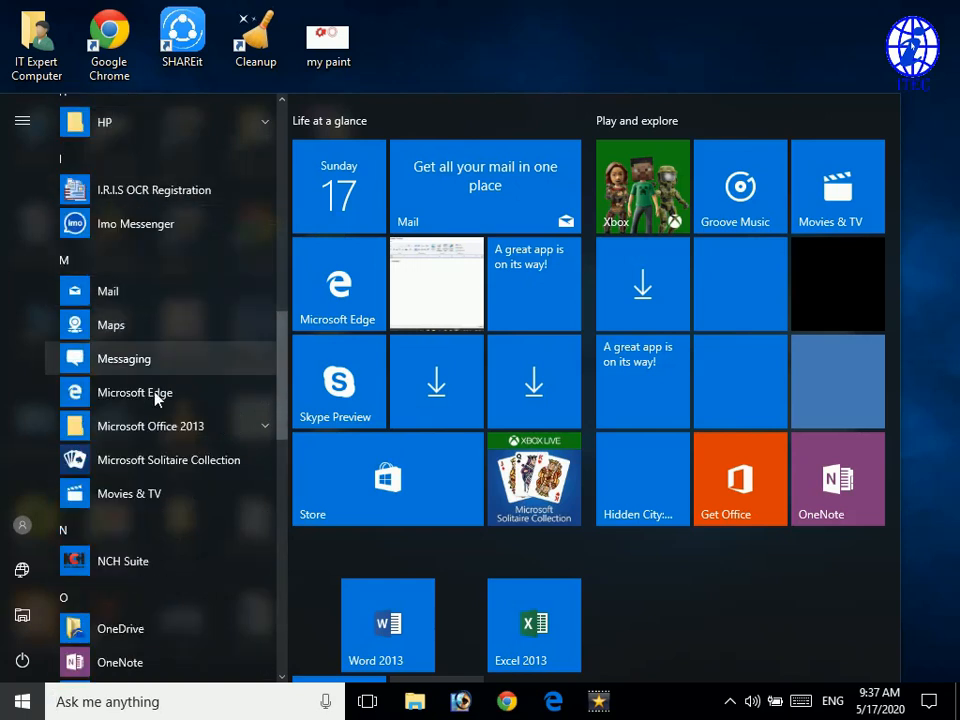
click(251, 430)
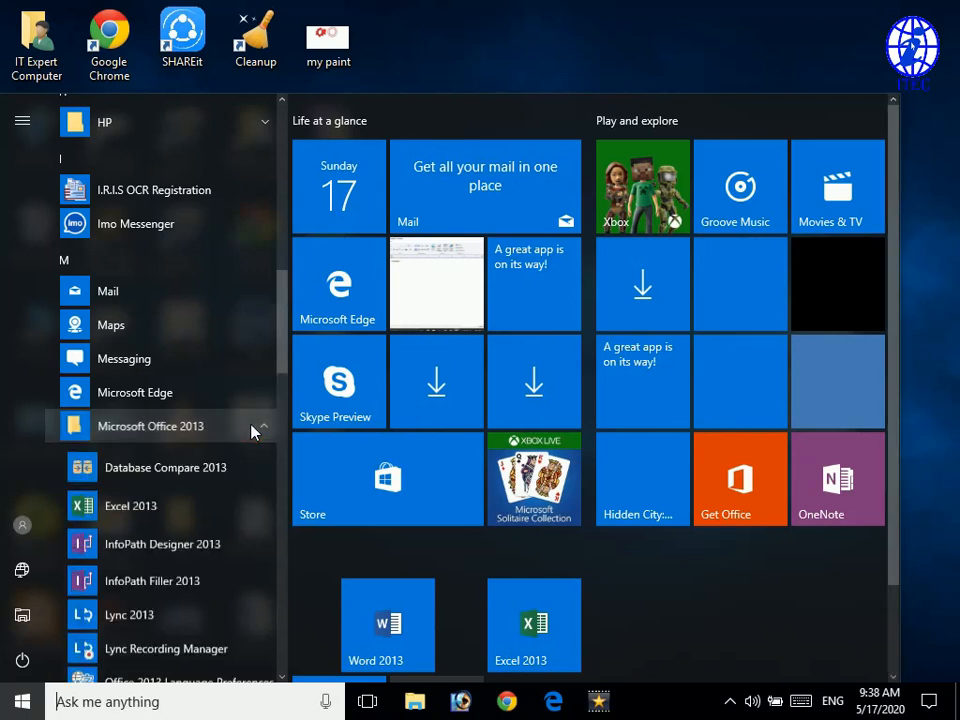
- Launch Word 2013 from the expanded Microsoft Office 2013 group
scroll(195, 560, down, 1)
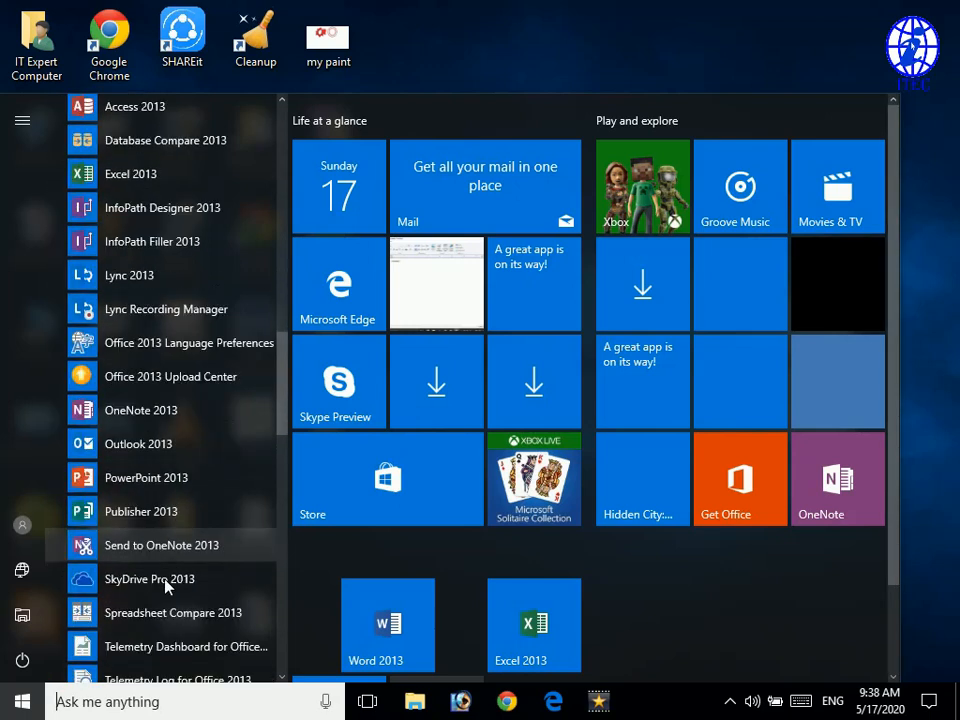
scroll(170, 300, up, 1)
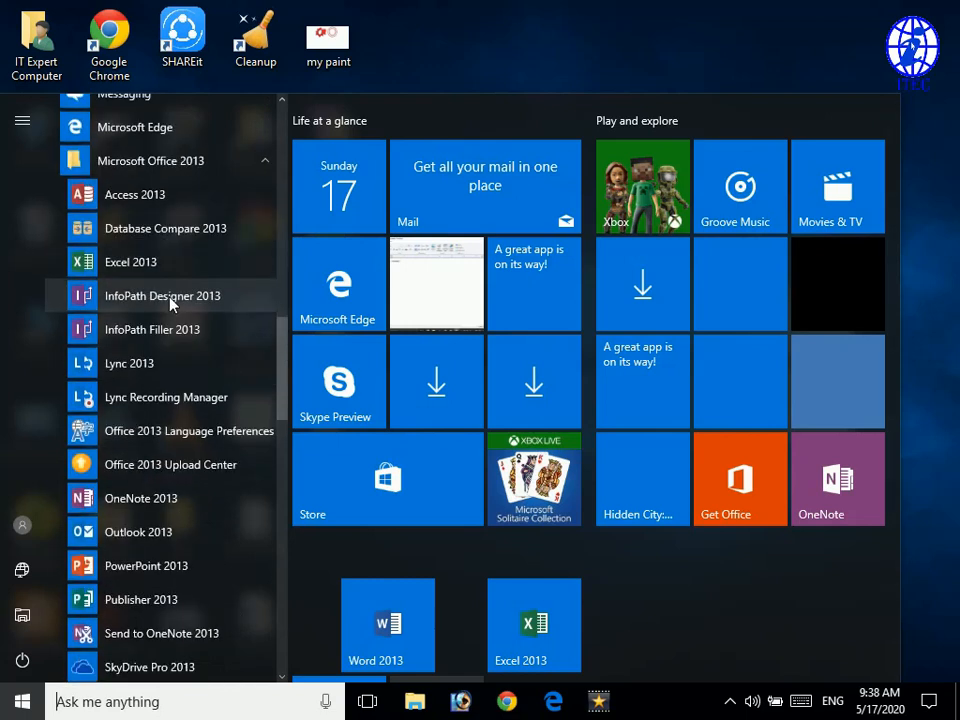
scroll(168, 400, down, 4)
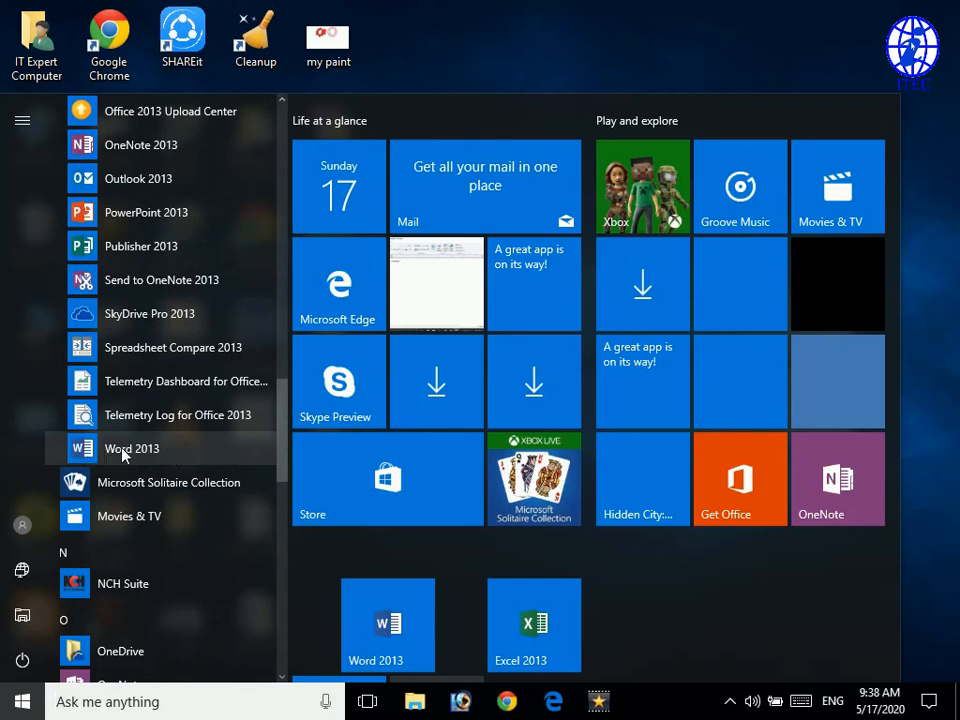
click(189, 453)
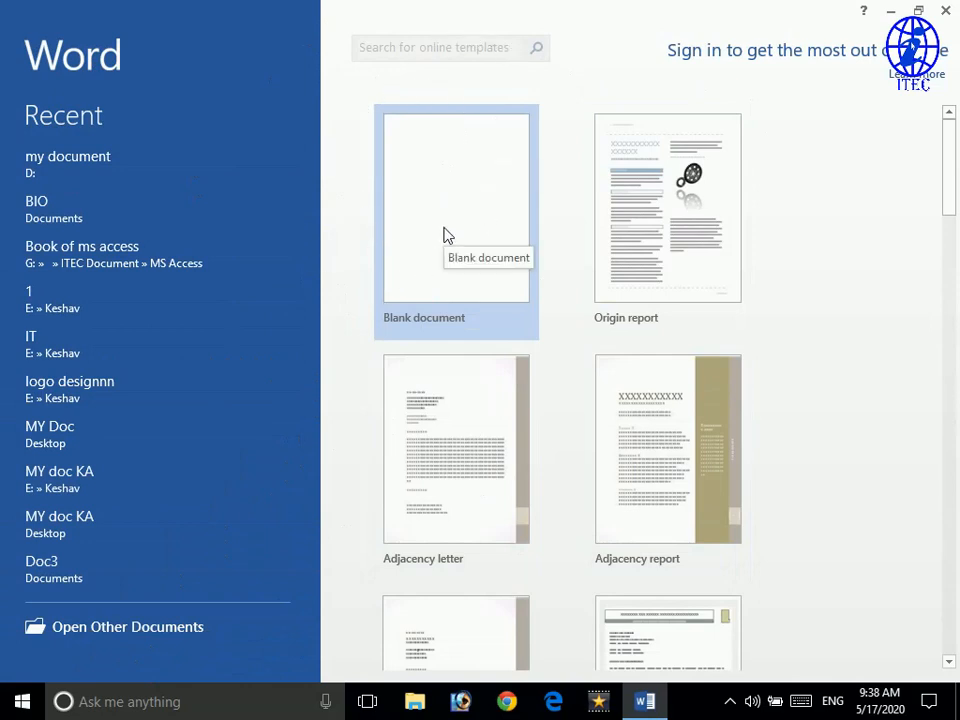
- Look through the offered templates and create a new blank document
scroll(640, 300, down, 2)
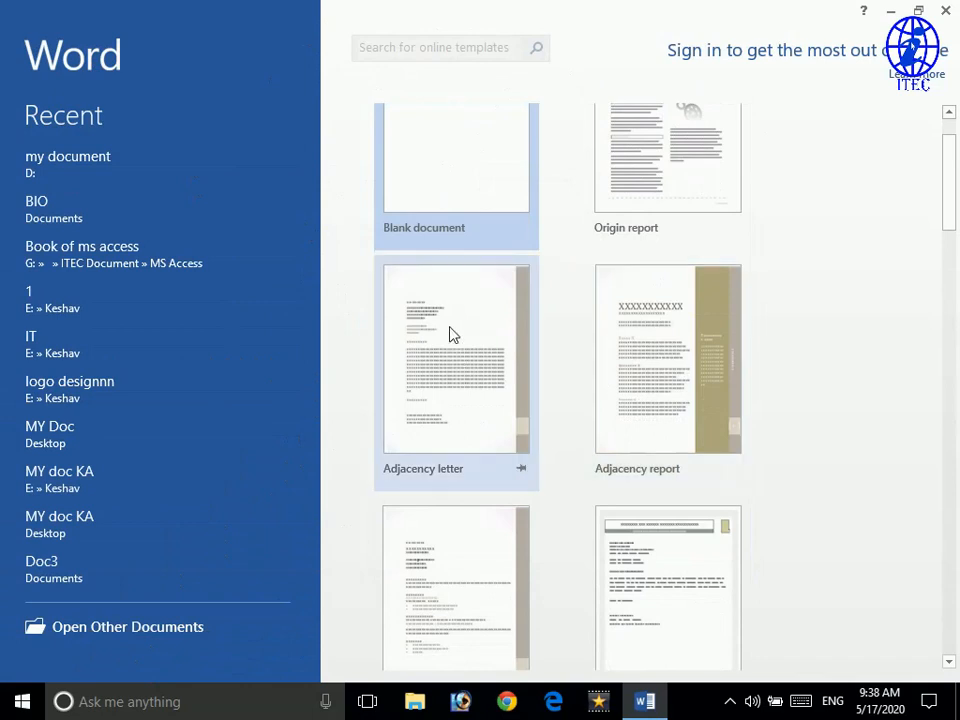
scroll(490, 400, down, 2)
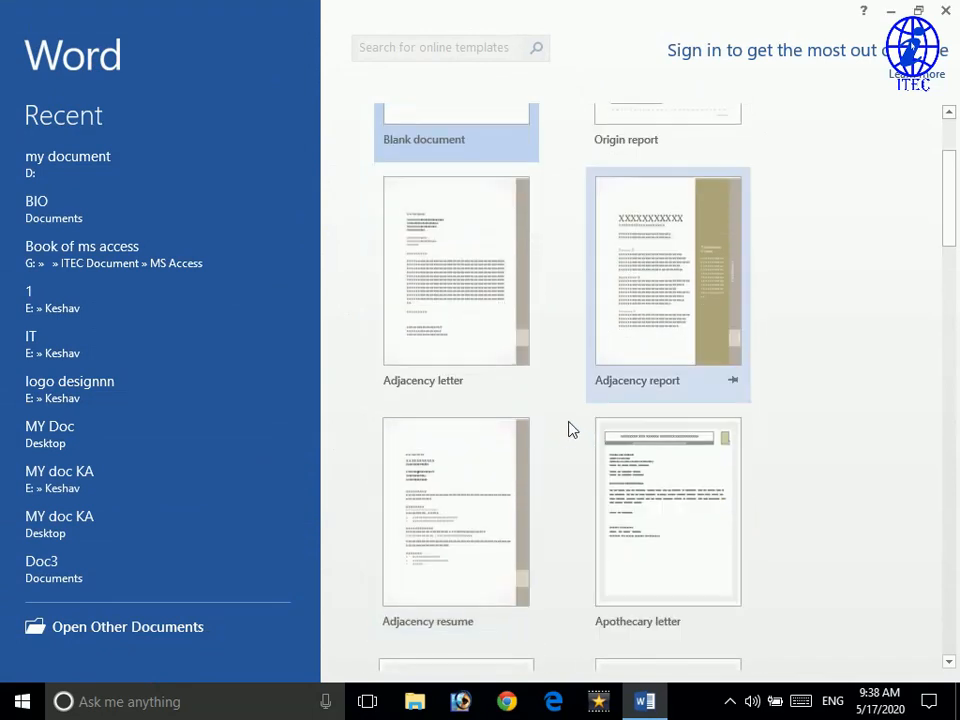
scroll(590, 400, up, 3)
scroll(595, 320, up, 1)
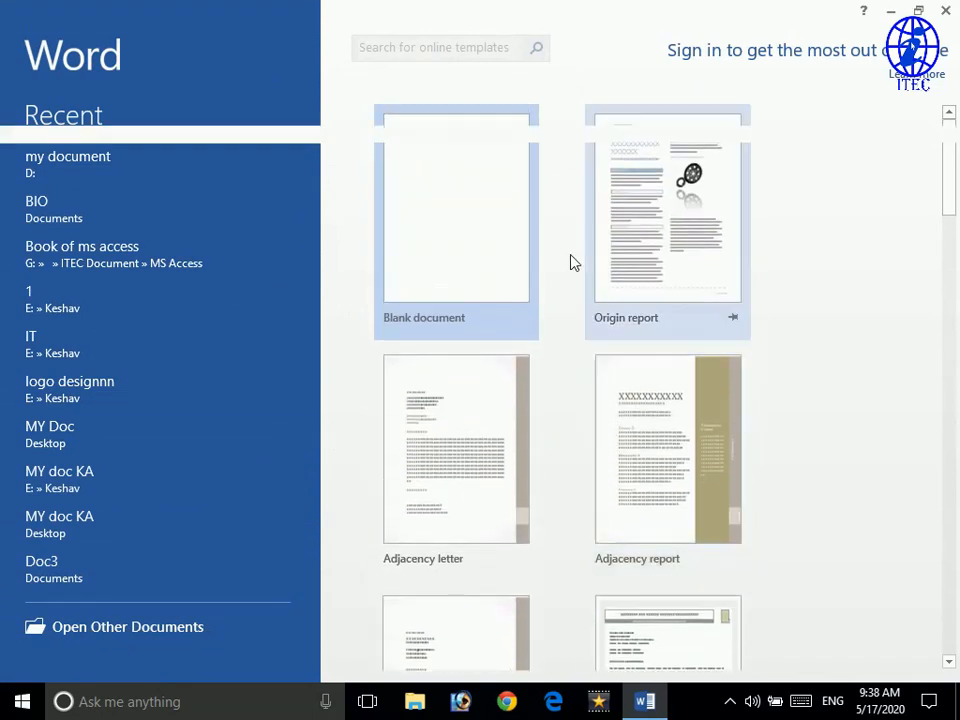
click(450, 240)
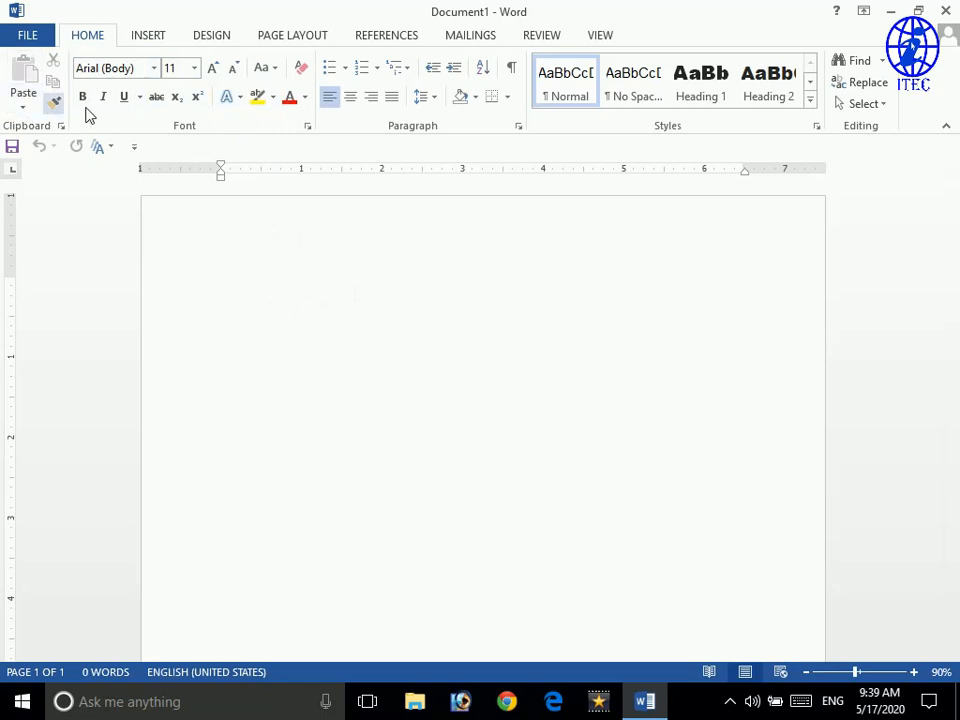
- Examine the Insert and Home command sets and the blank page of the new document
click(145, 40)
click(107, 40)
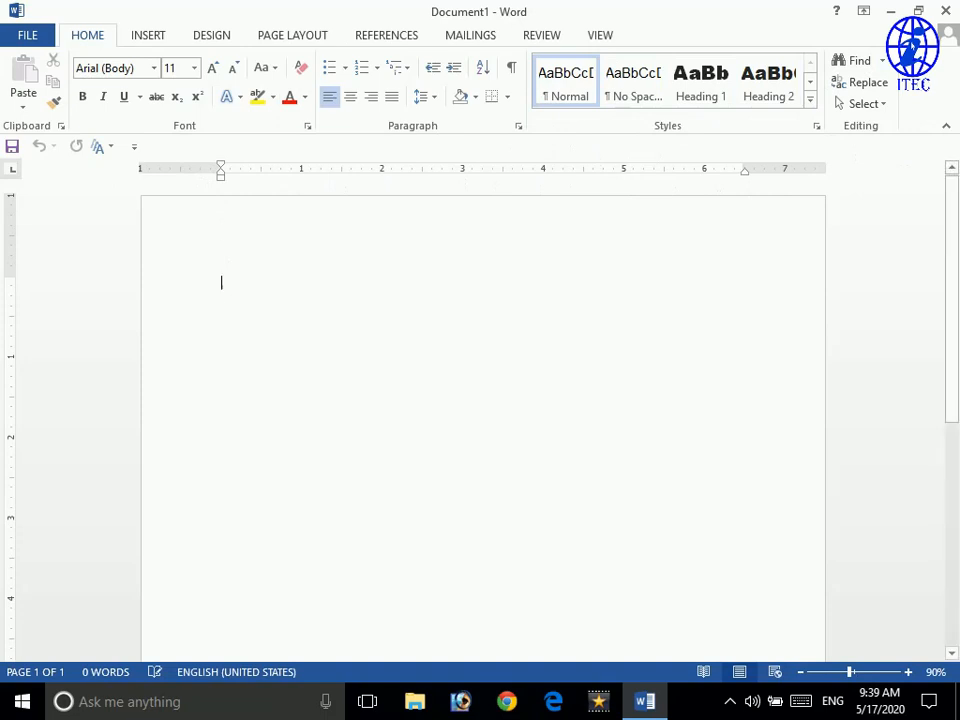
scroll(483, 420, down, 1)
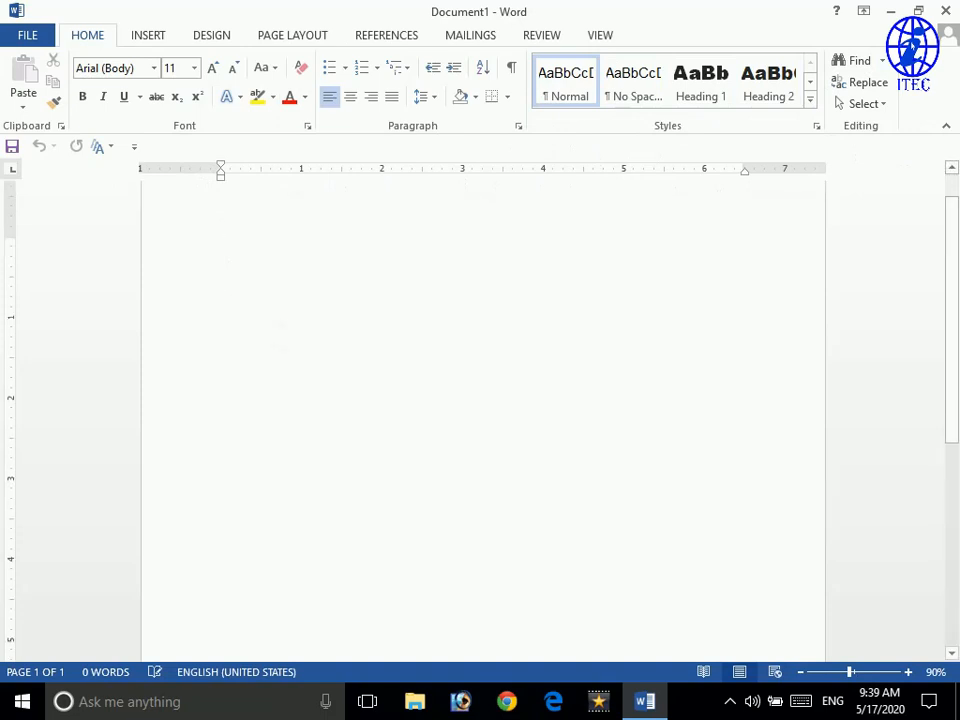
scroll(483, 420, up, 1)
scroll(483, 420, down, 1)
scroll(483, 420, down, 2)
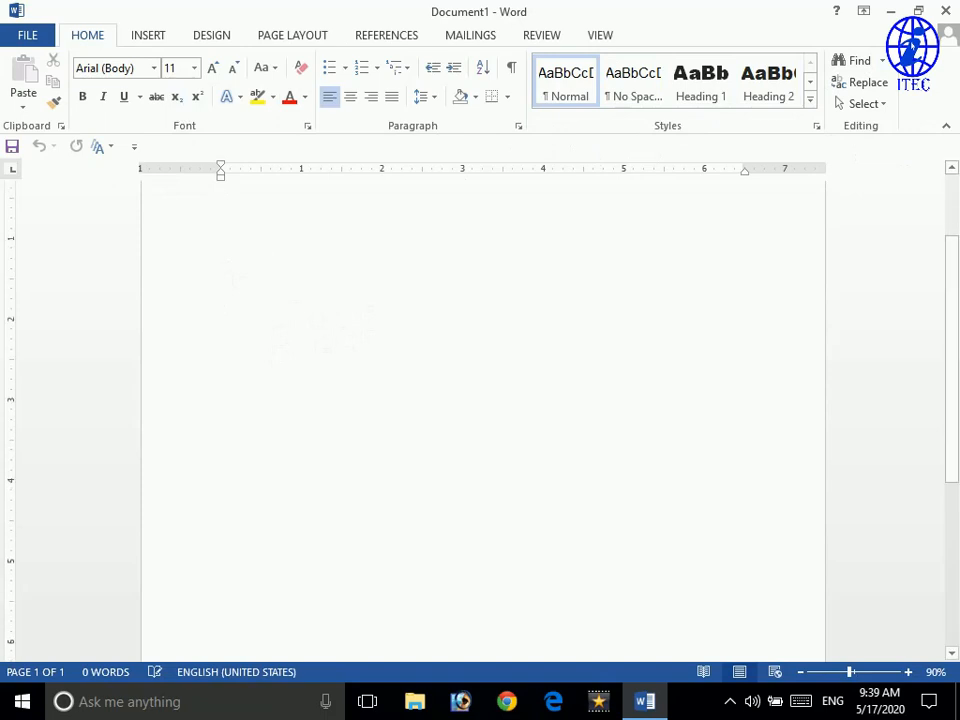
scroll(483, 420, up, 3)
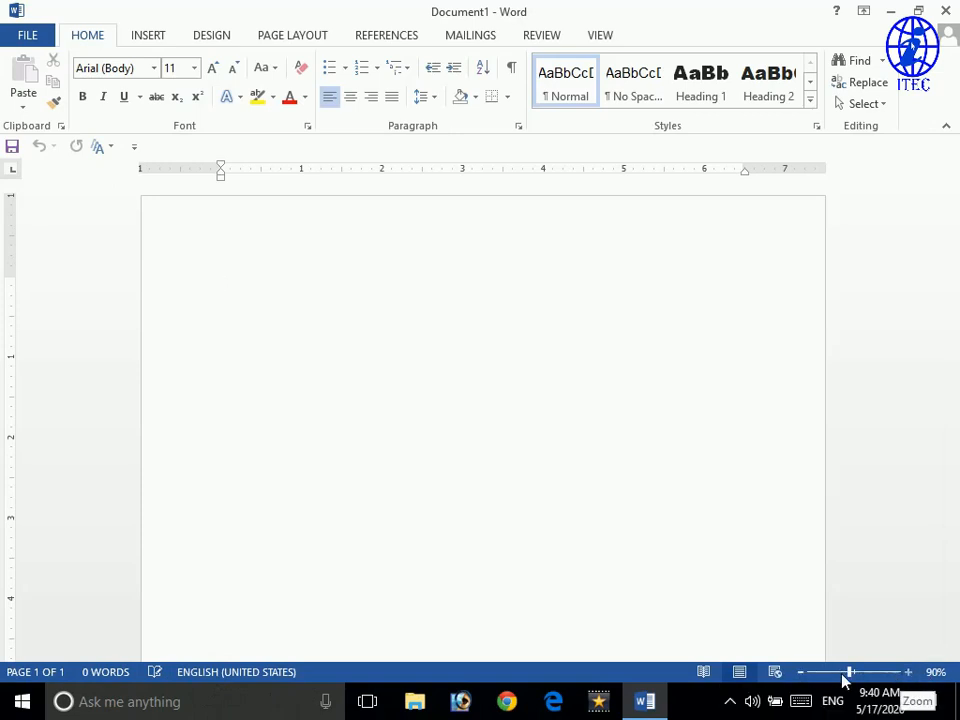
- Set the document zoom to 100% and close Word
mouse_move(848, 678)
mouse_down()
mouse_move(808, 680)
mouse_move(934, 677)
mouse_move(846, 684)
mouse_move(857, 686)
mouse_up()
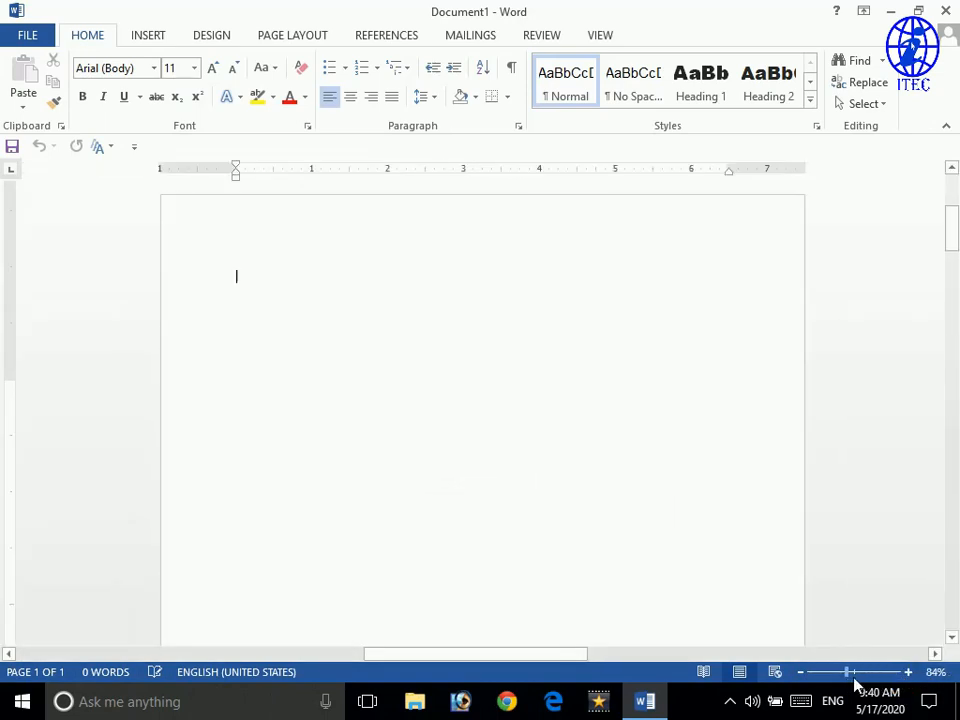
scroll(482, 420, down, 3)
scroll(482, 420, up, 4)
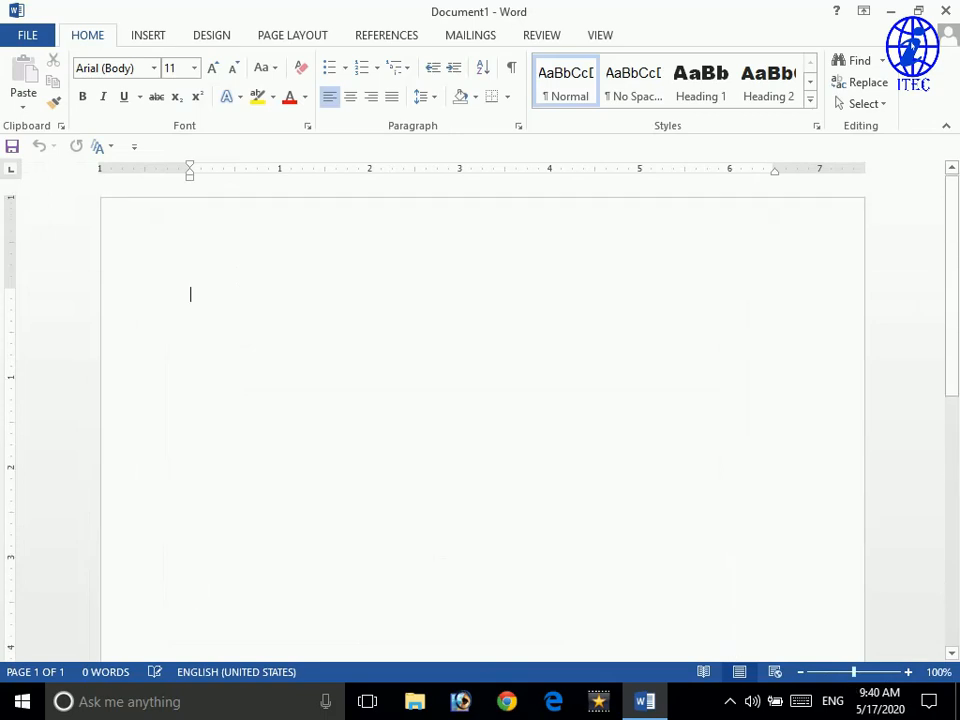
click(945, 10)
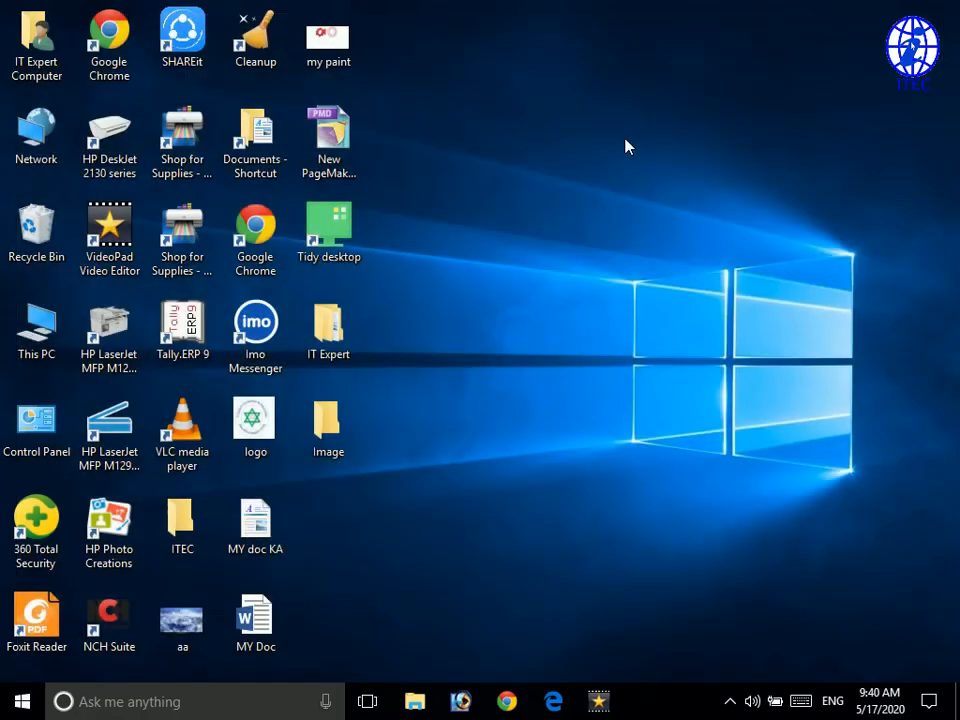
- Search the computer for "word" and dismiss the results
click(115, 706)
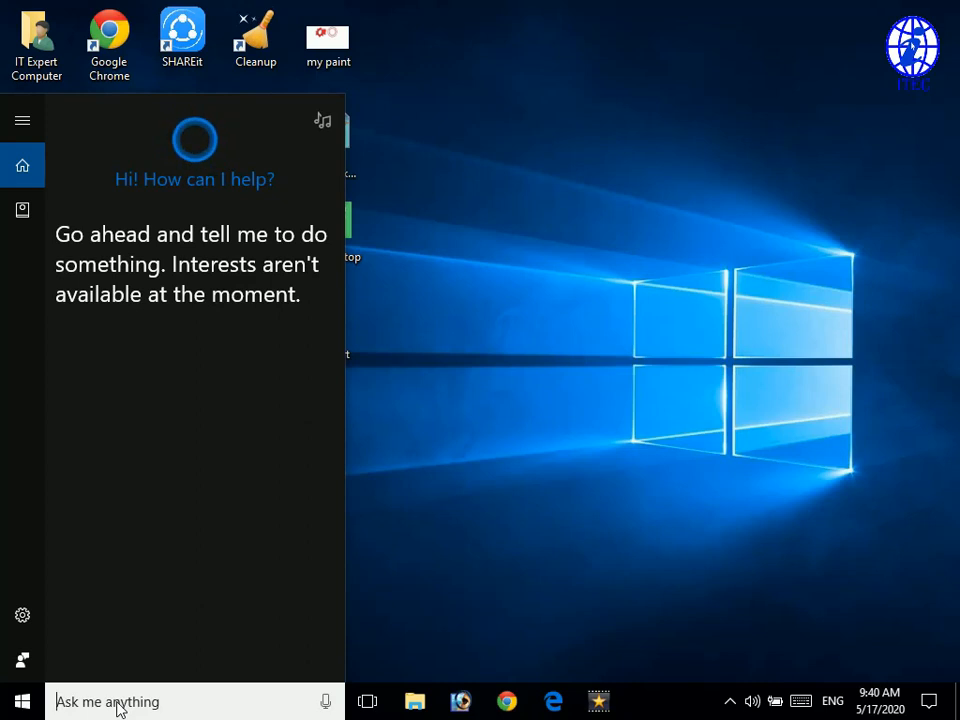
text(word)
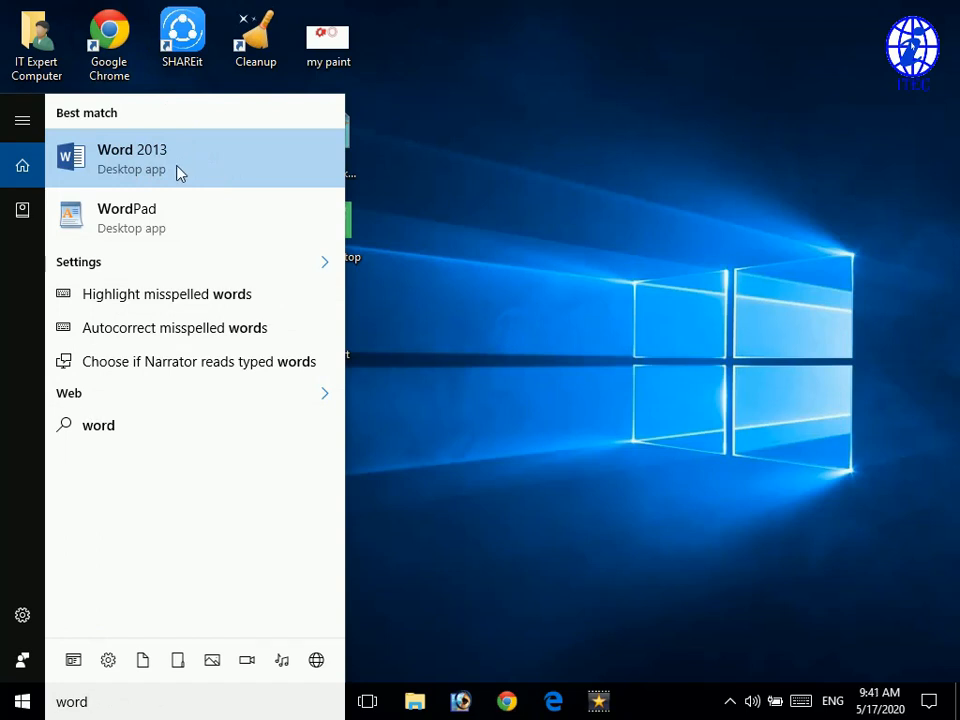
click(506, 188)
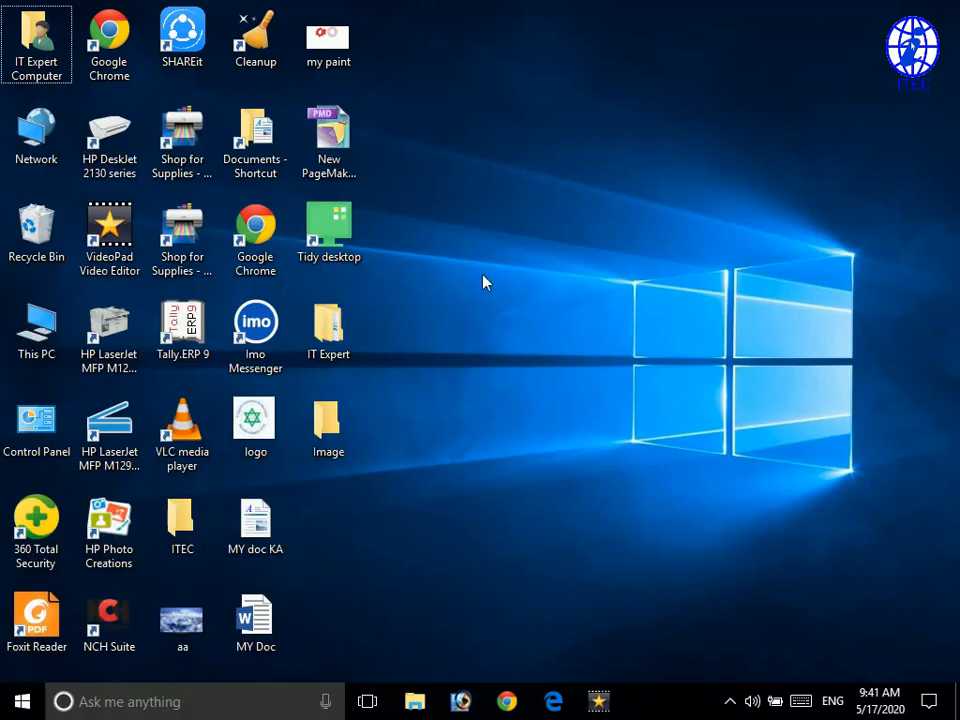
- Find the Run app on the computer, start Word with the command winword, and create a blank document
click(80, 700)
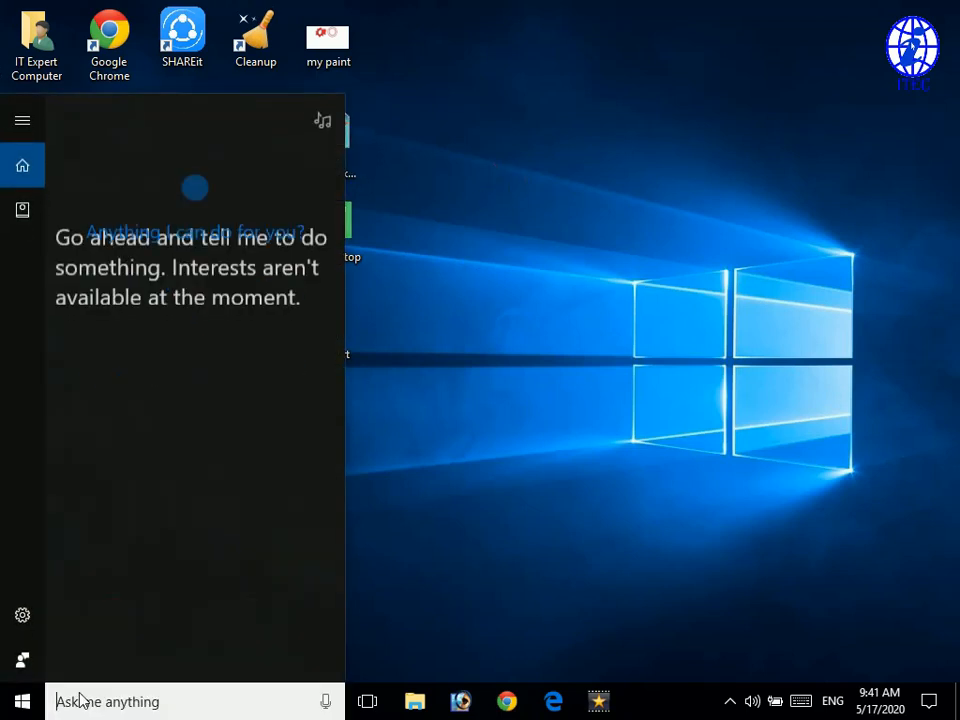
text(run)
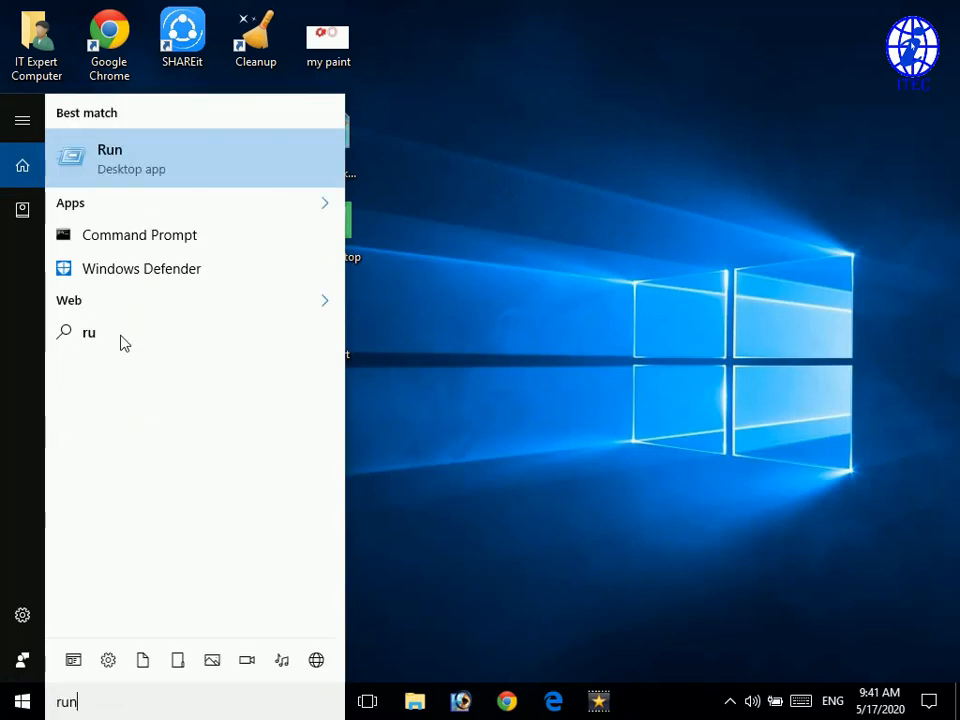
click(148, 167)
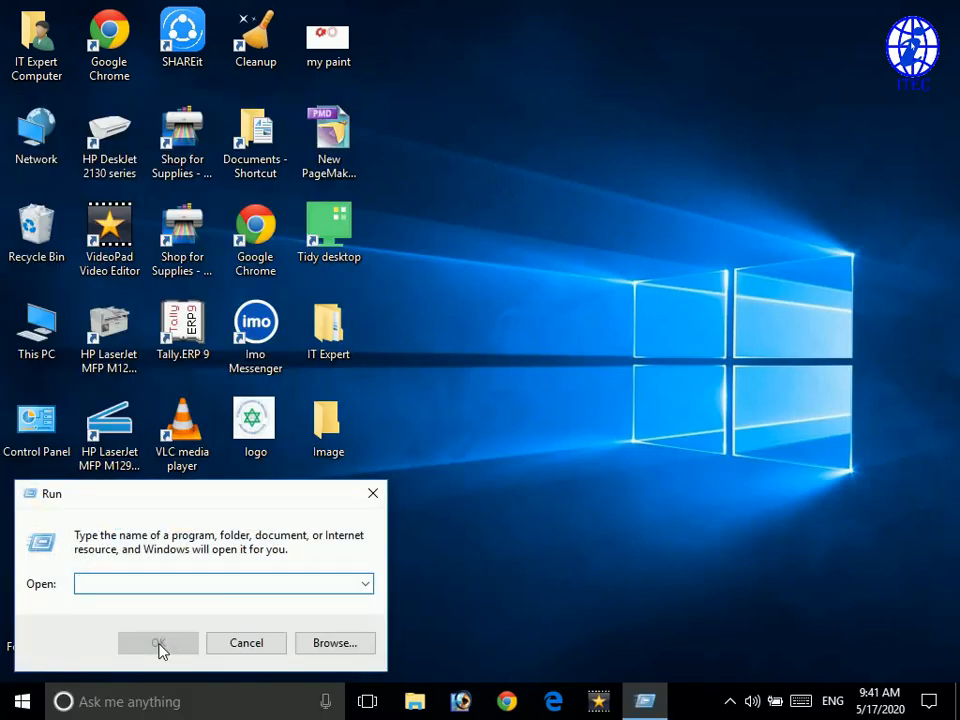
text(winword)
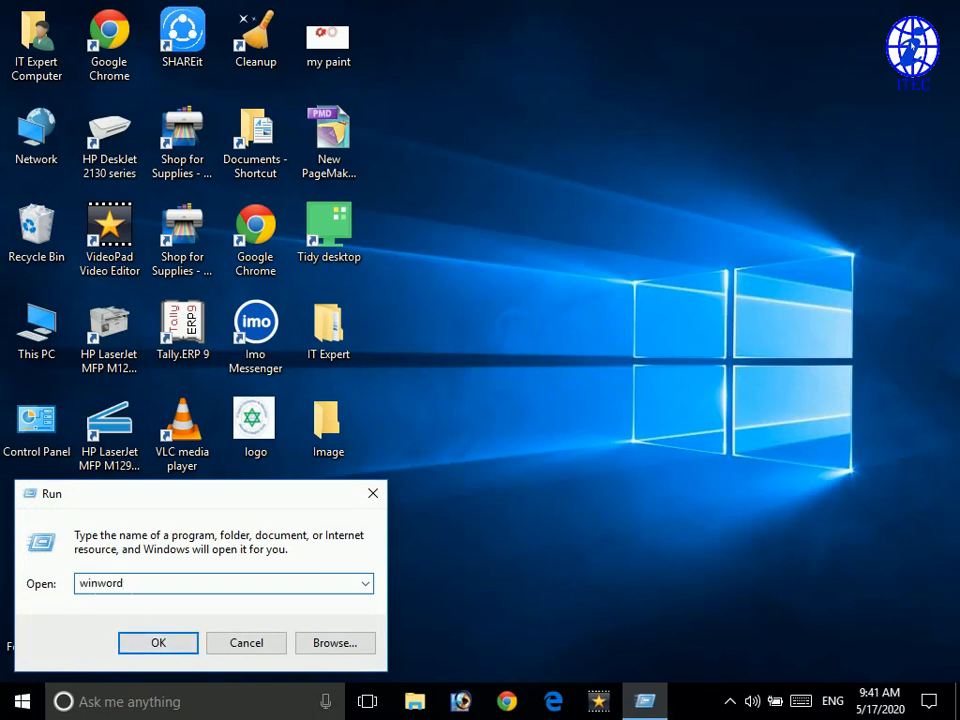
click(155, 643)
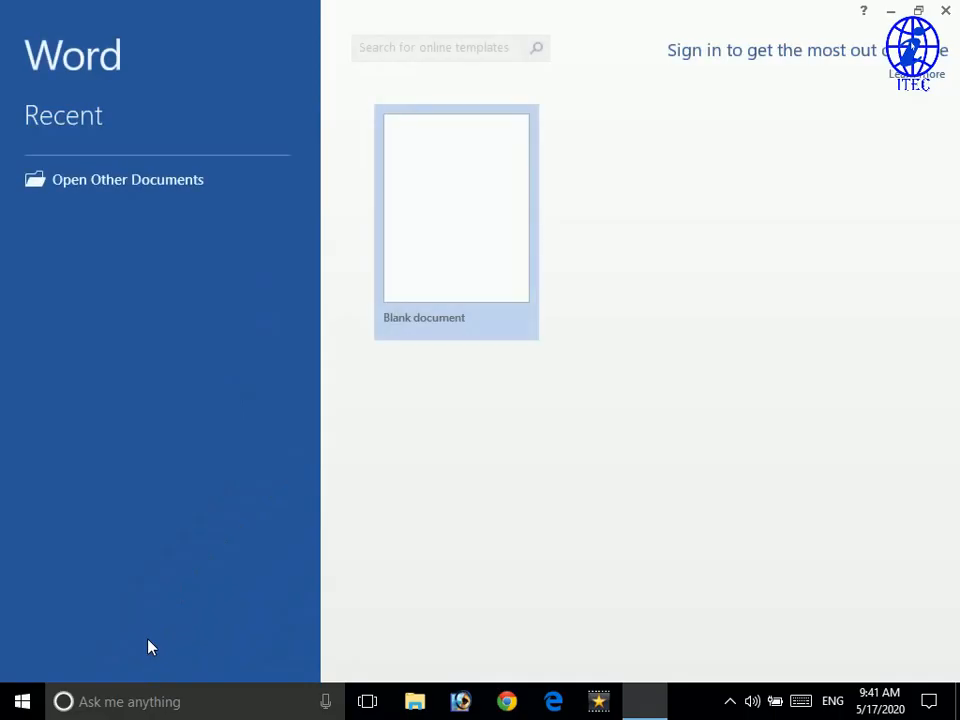
click(470, 246)
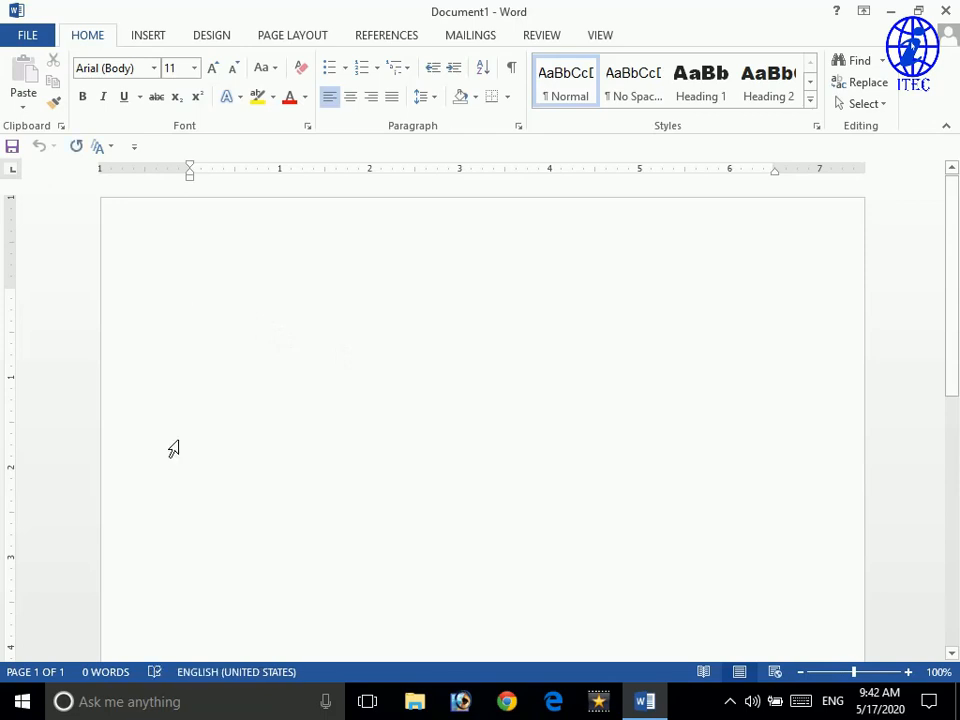
- Write the heading "Microsoft word 2013" and a paragraph below it describing MS word as part of the ms office package by Microsoft corporation USA
text(Microsoft word)
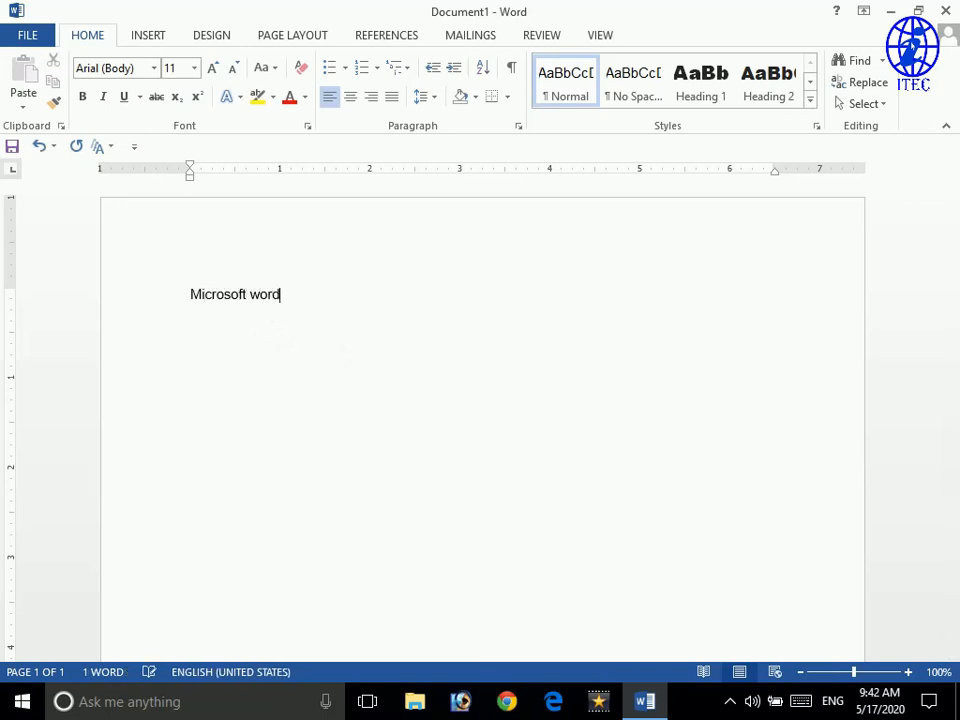
text( 2013)
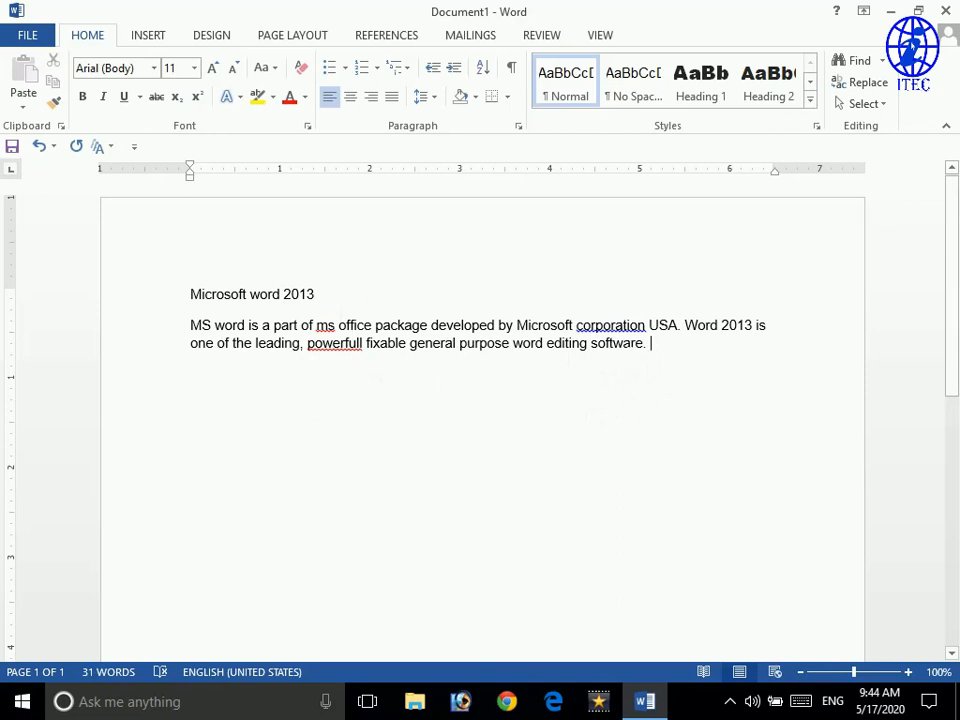
key(Return)
key(BackSpace)
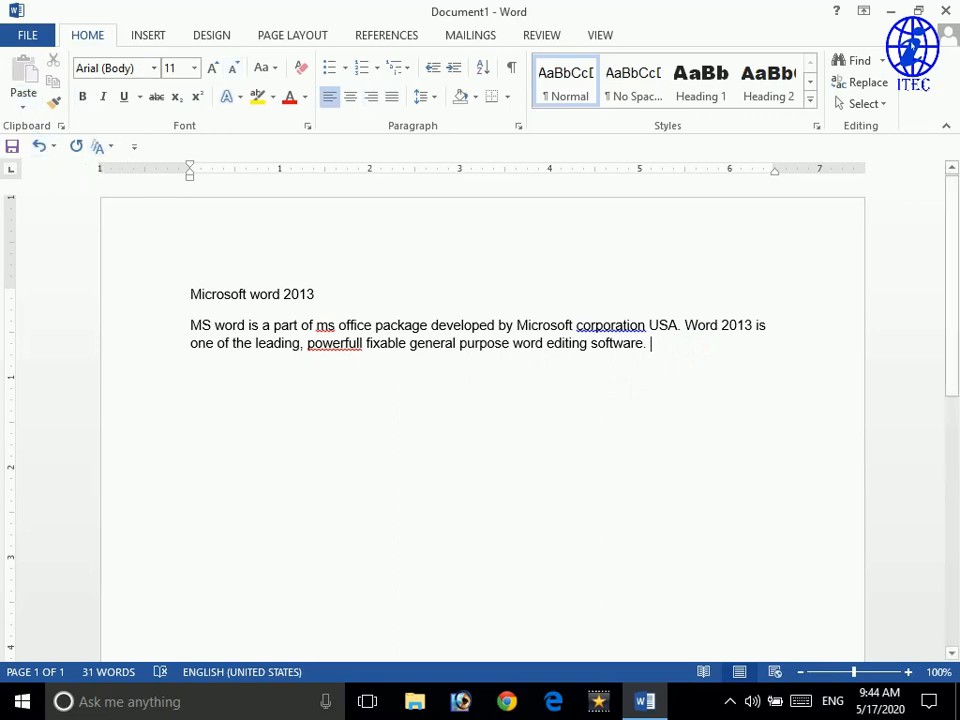
- Start saving the new document and browse the computer for a save location
click(40, 40)
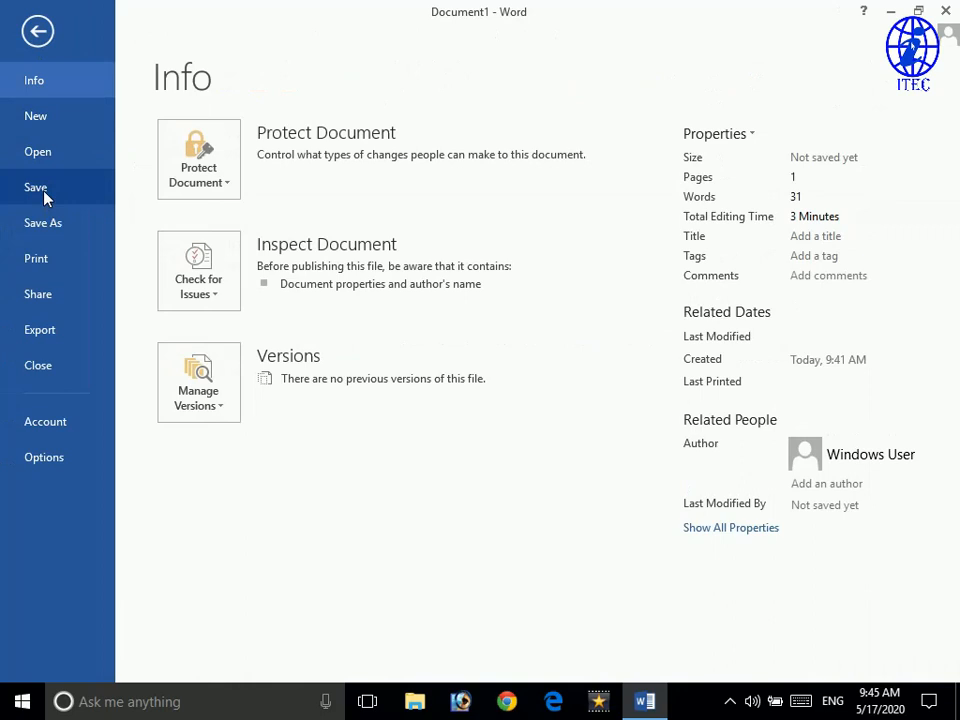
click(38, 188)
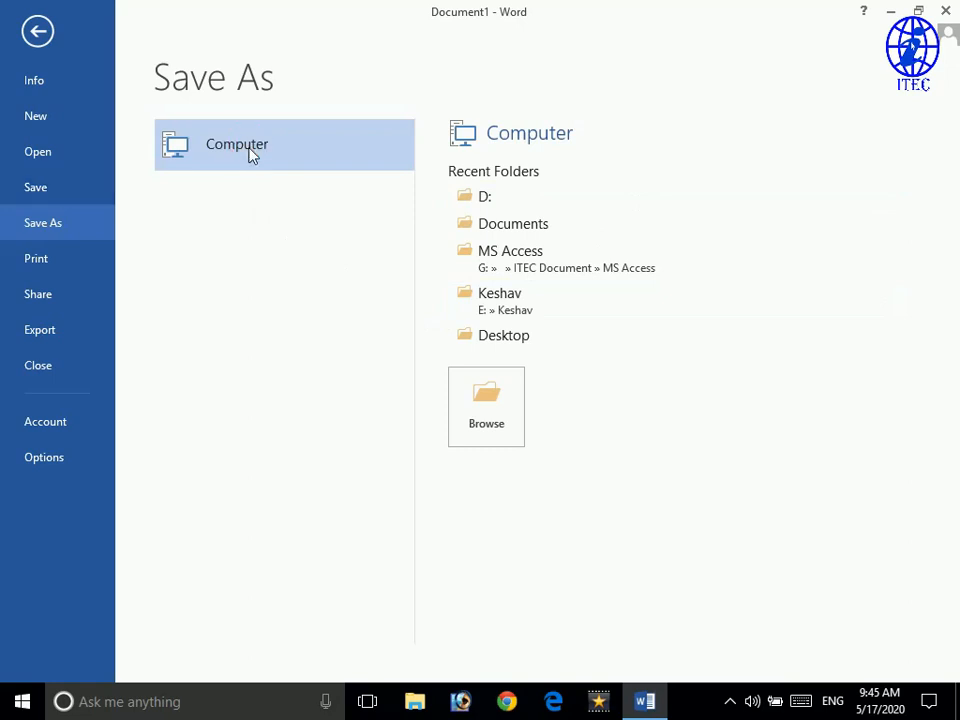
click(498, 444)
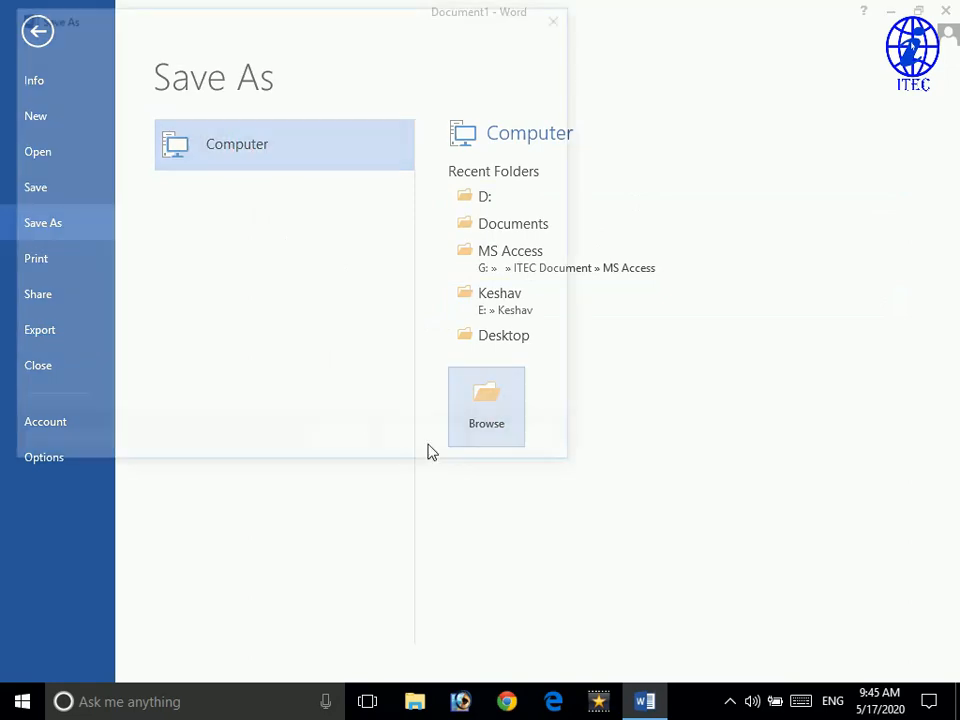
- Look through the available save locations and the contents of the Documents folder
drag(146, 195, 150, 230)
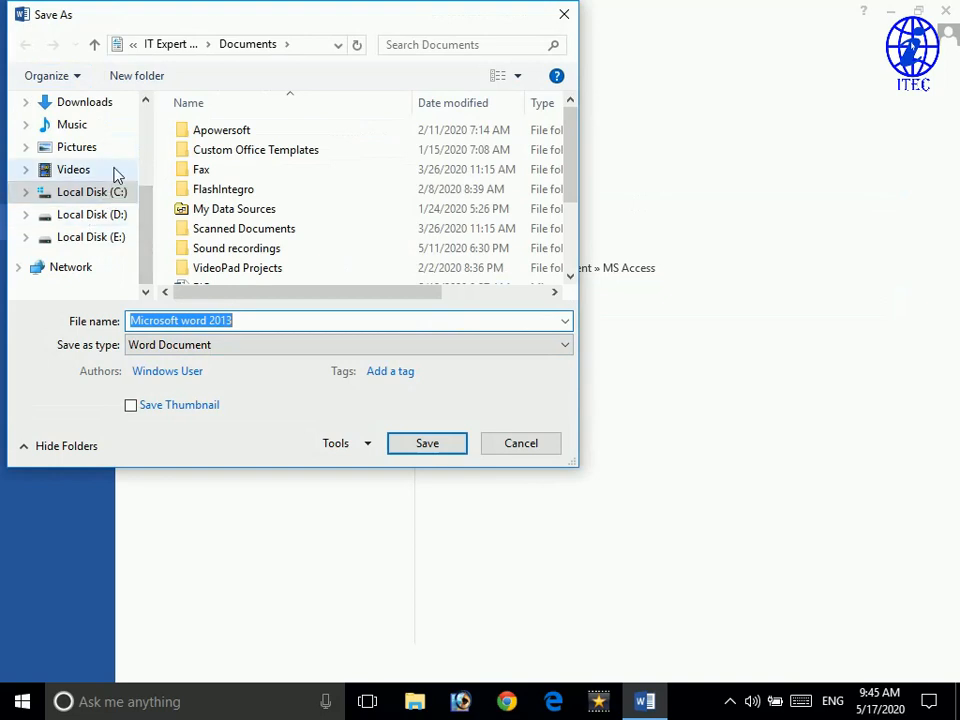
scroll(107, 199, up, 1)
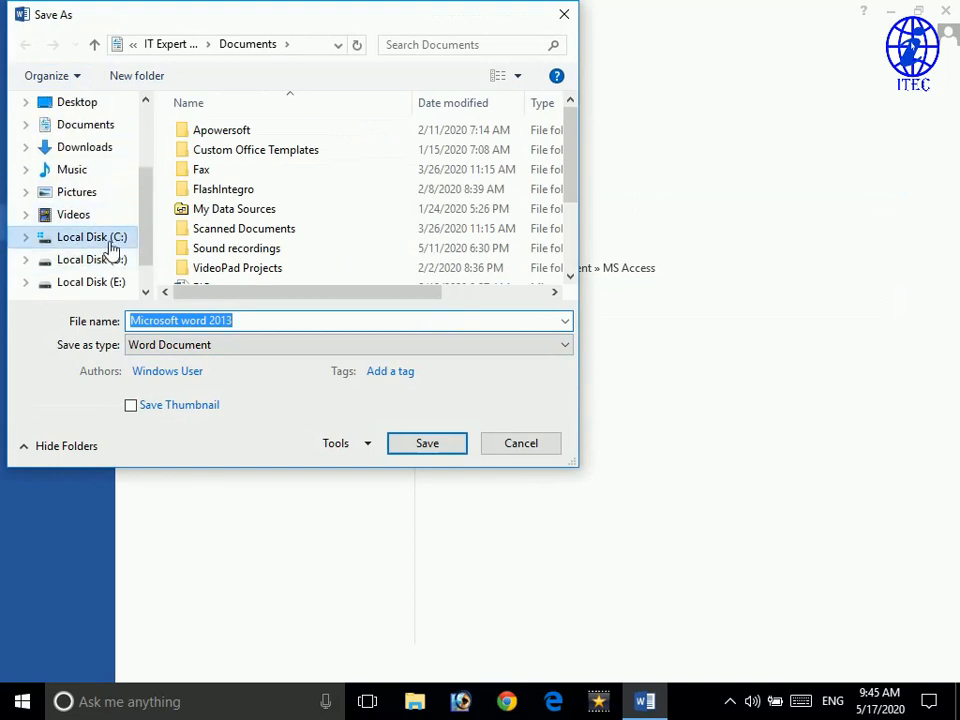
scroll(70, 145, up, 1)
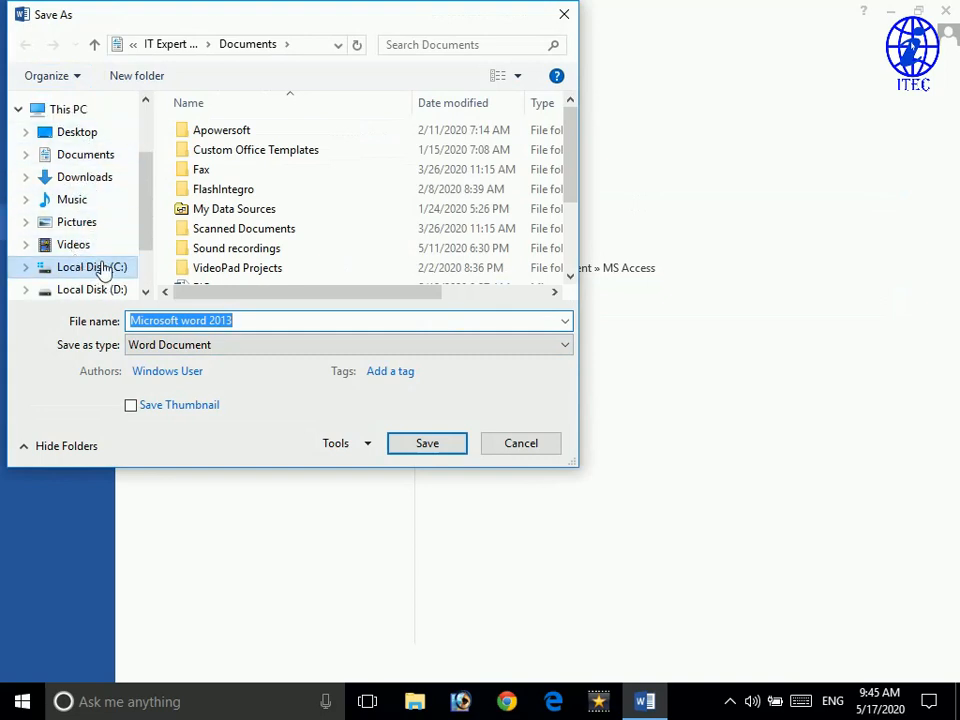
mouse_move(152, 205)
mouse_down()
mouse_move(154, 221)
mouse_move(155, 187)
mouse_move(152, 223)
mouse_move(150, 187)
mouse_up()
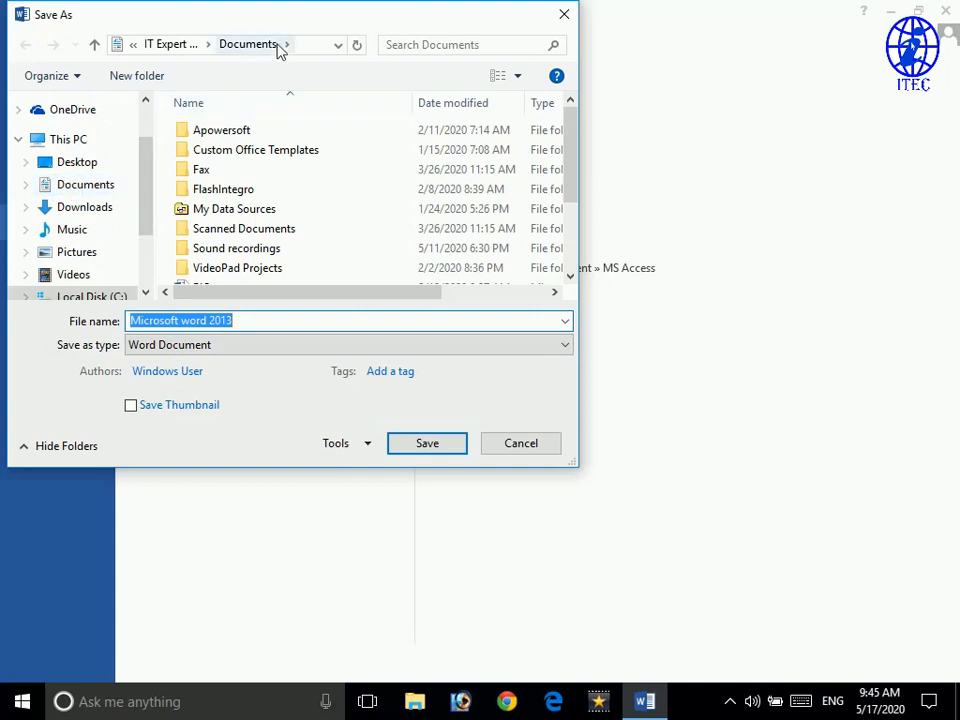
click(66, 186)
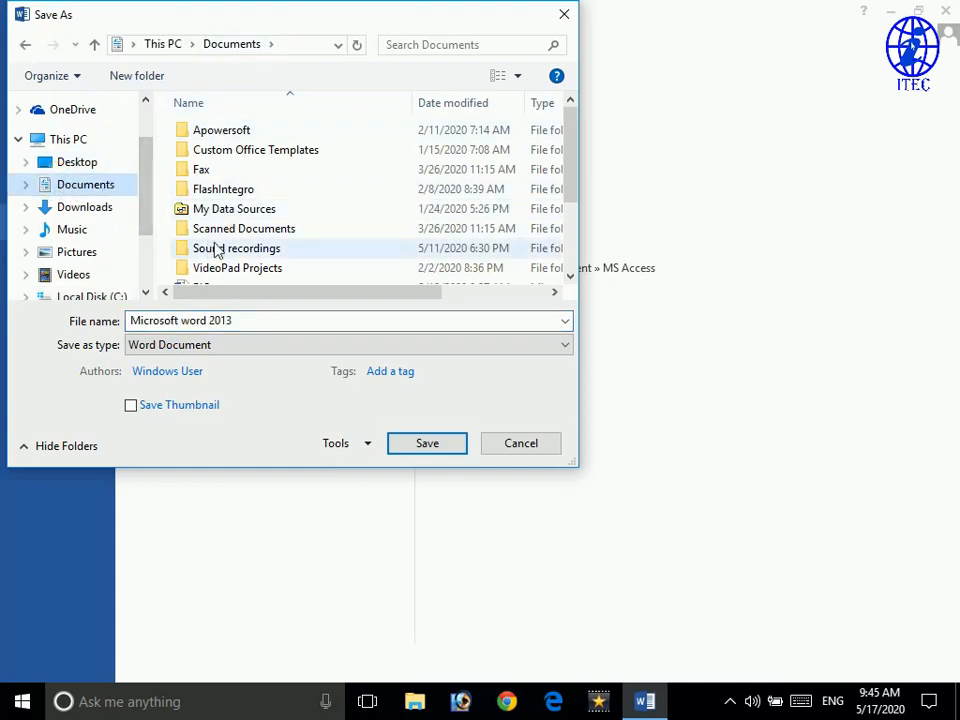
scroll(240, 210, down, 1)
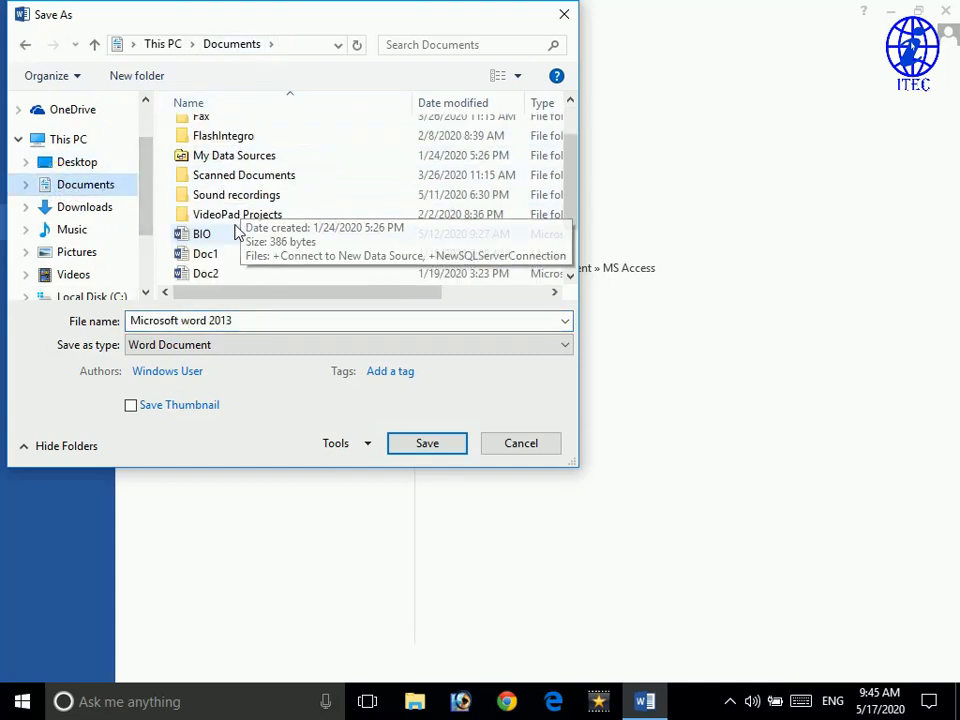
scroll(200, 225, down, 1)
scroll(122, 220, down, 1)
scroll(101, 272, down, 1)
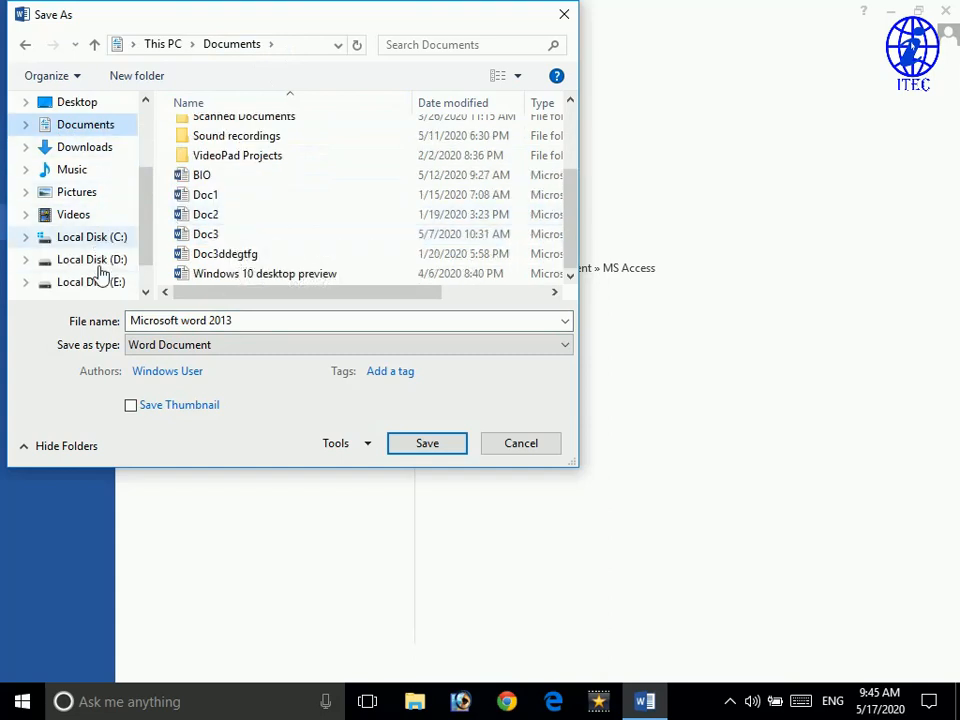
- Create a folder named MS word project on Local Disk (D:) and open it as the save location
click(108, 262)
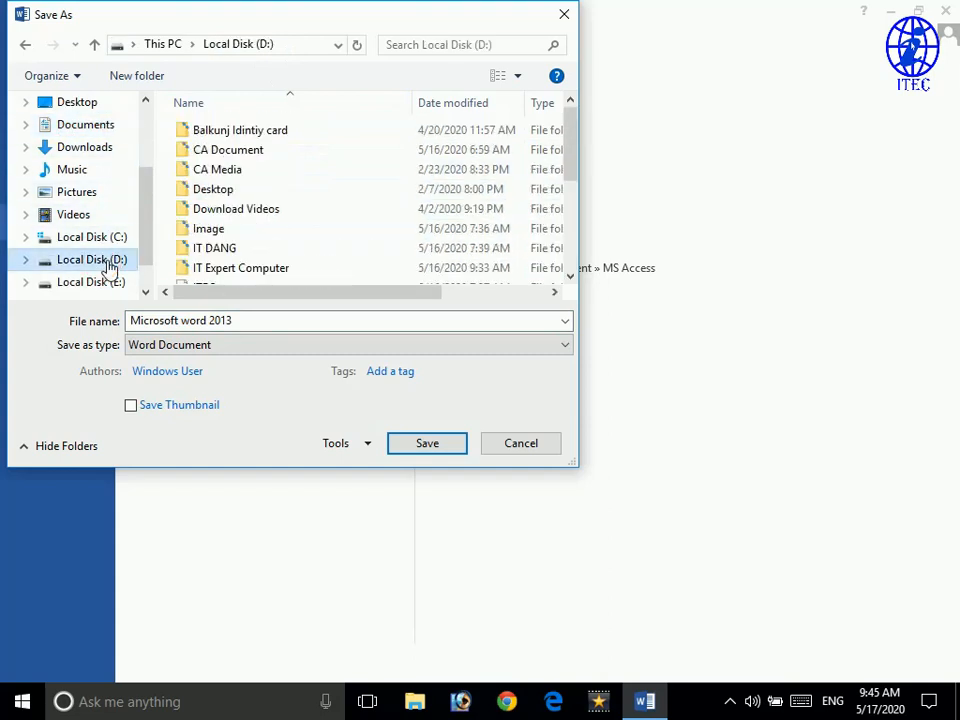
scroll(332, 219, down, 3)
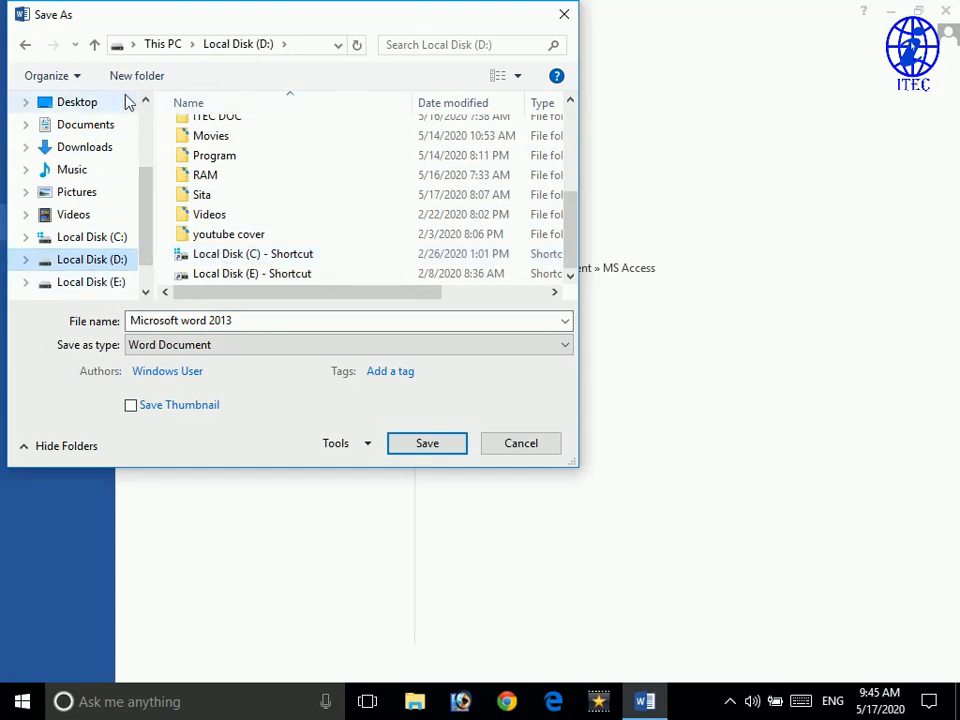
click(146, 78)
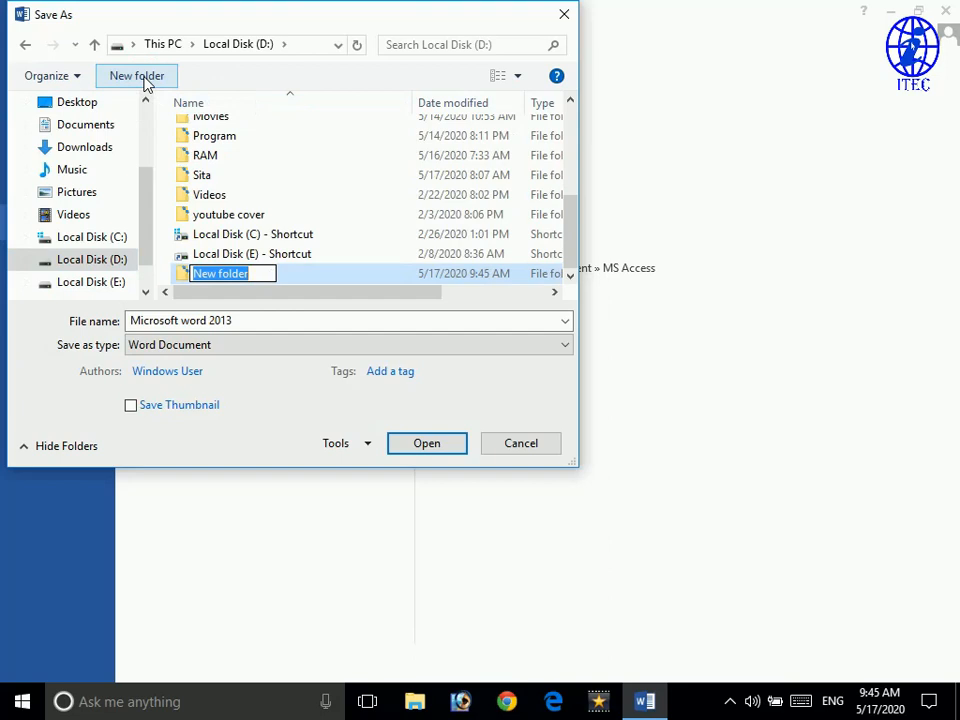
text(MS word )
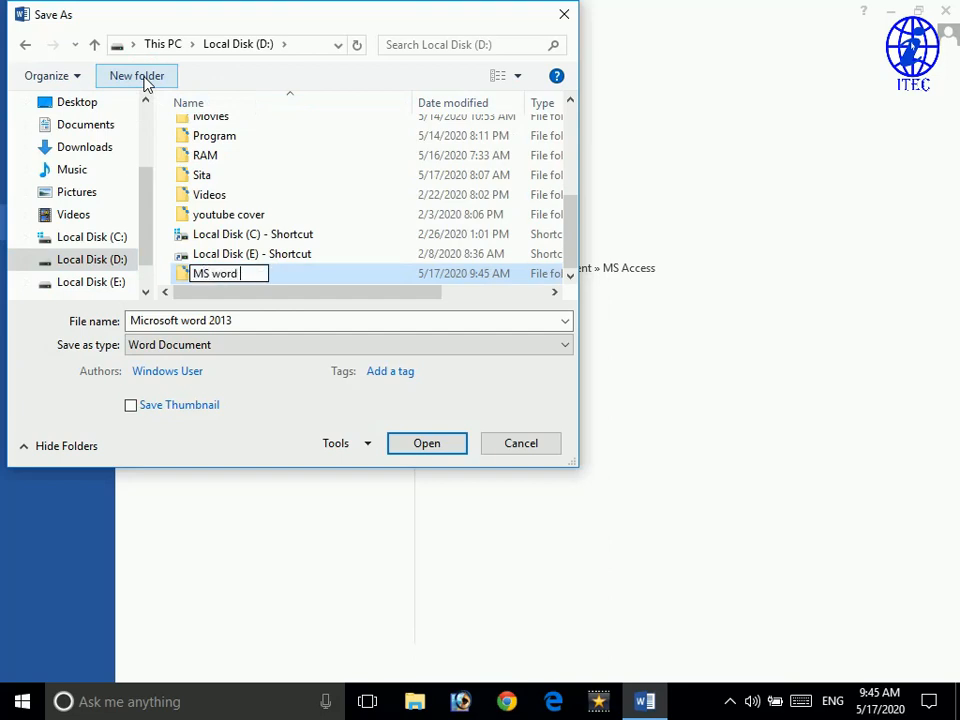
text(project)
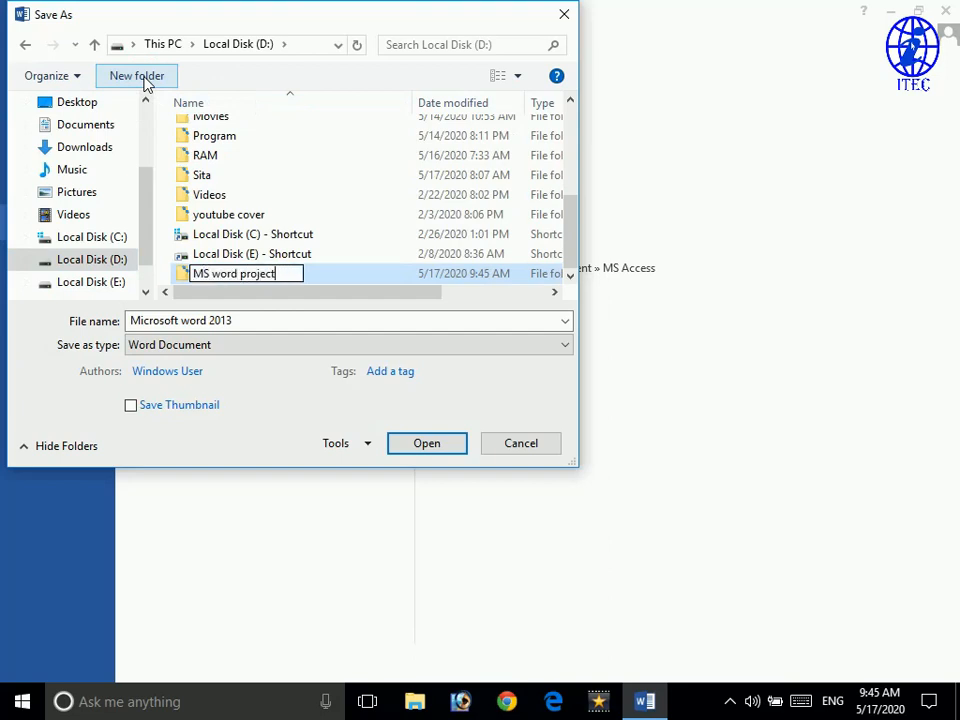
key(Return)
key(Return)
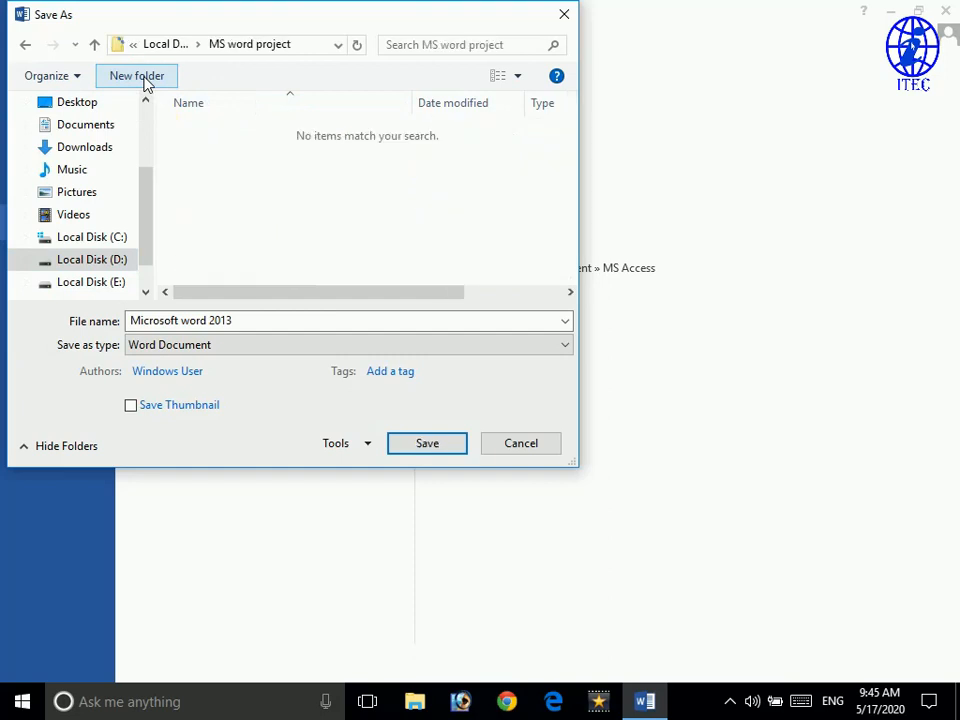
- Change the file name to Microsoft word doc and save the document in the MS word project folder
click(310, 320)
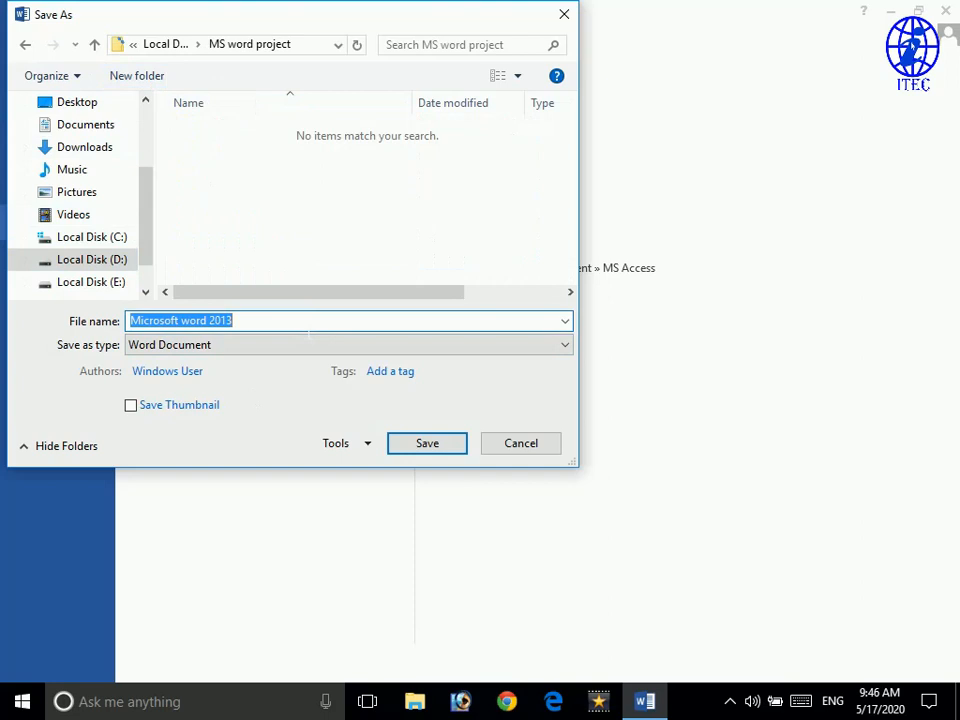
click(310, 325)
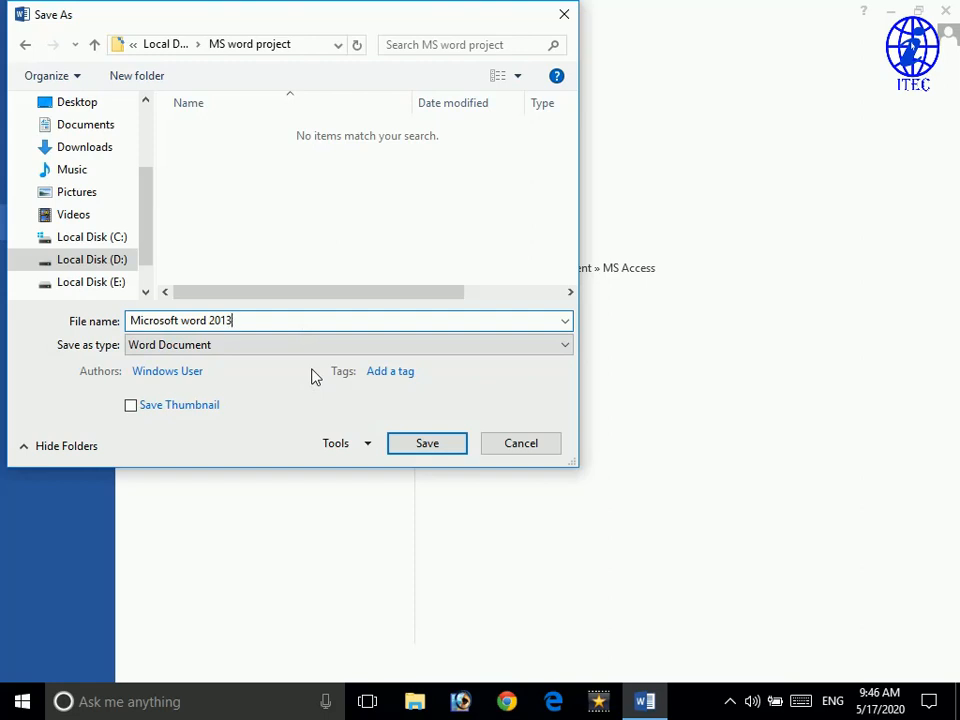
key(BackSpace)
key(BackSpace)
key(BackSpace)
key(BackSpace)
key(BackSpace)
text(doc)
click(425, 447)
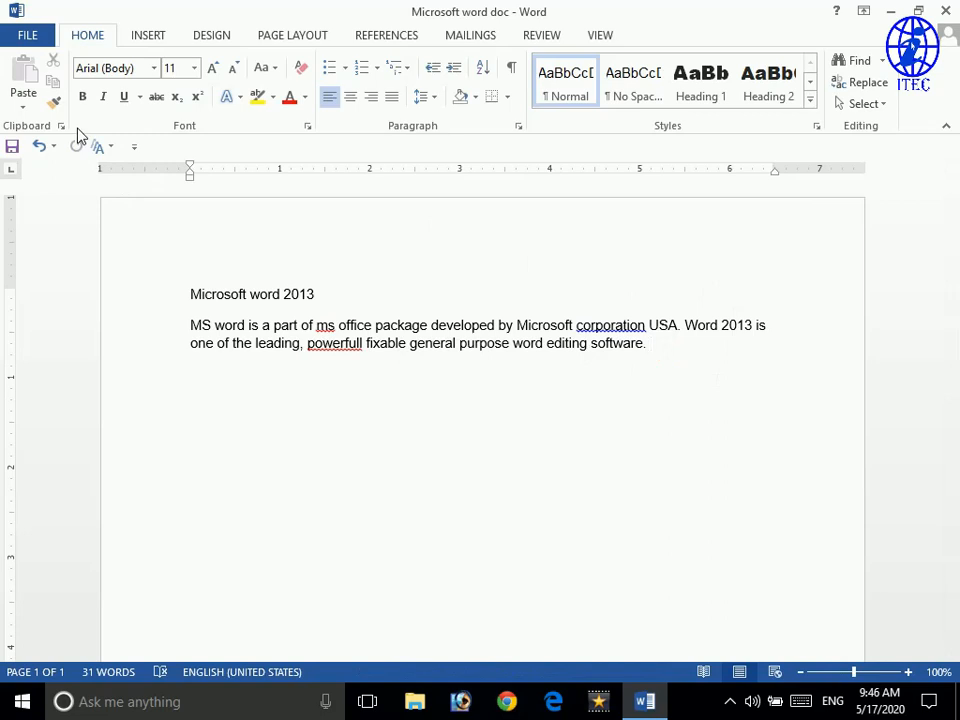
- Close the saved document and exit Word
click(30, 38)
click(35, 45)
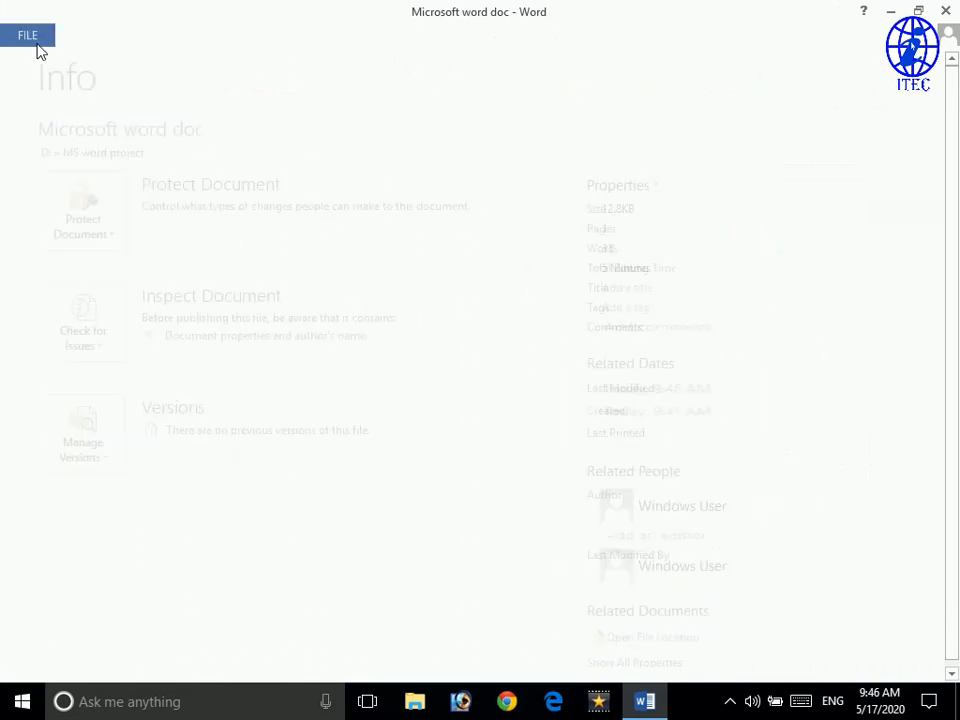
click(948, 8)
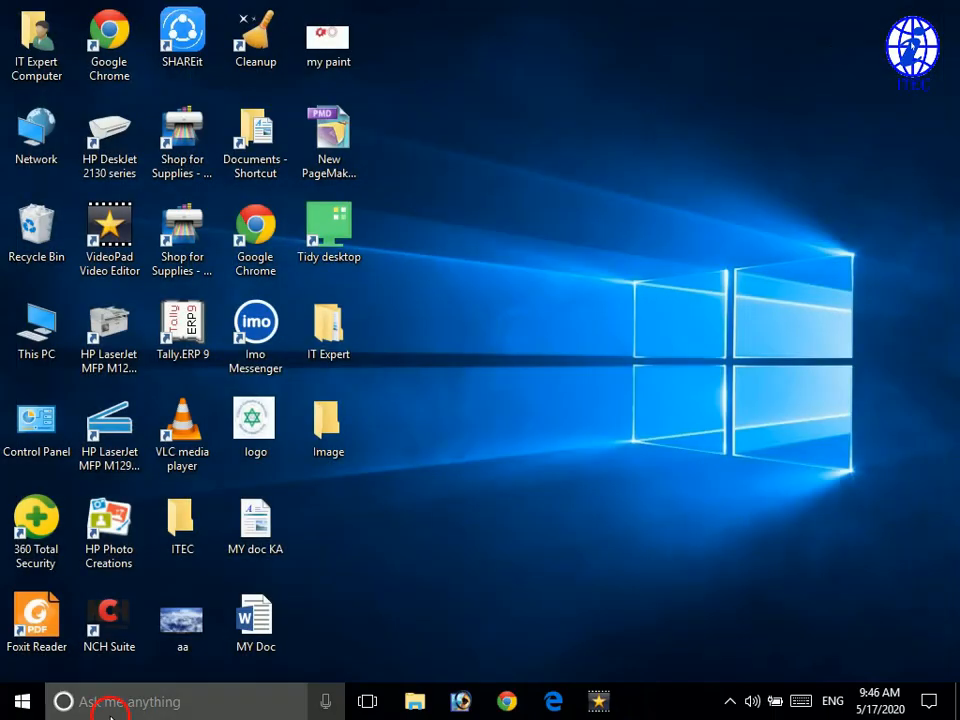
- Search the computer for "word", start Word 2013 and create a blank document
click(108, 704)
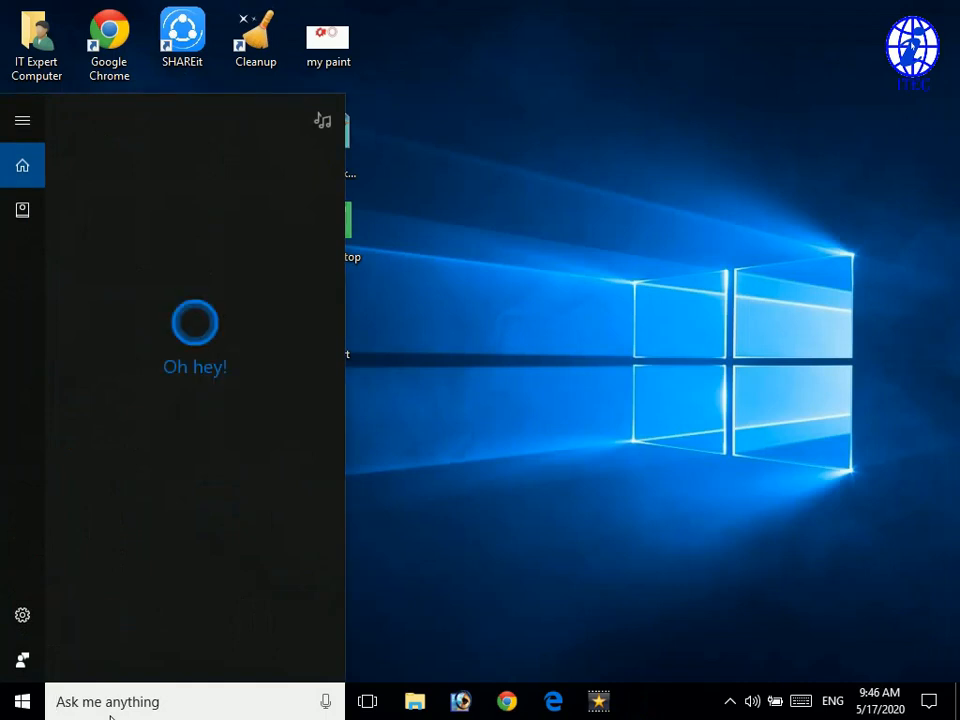
text(word)
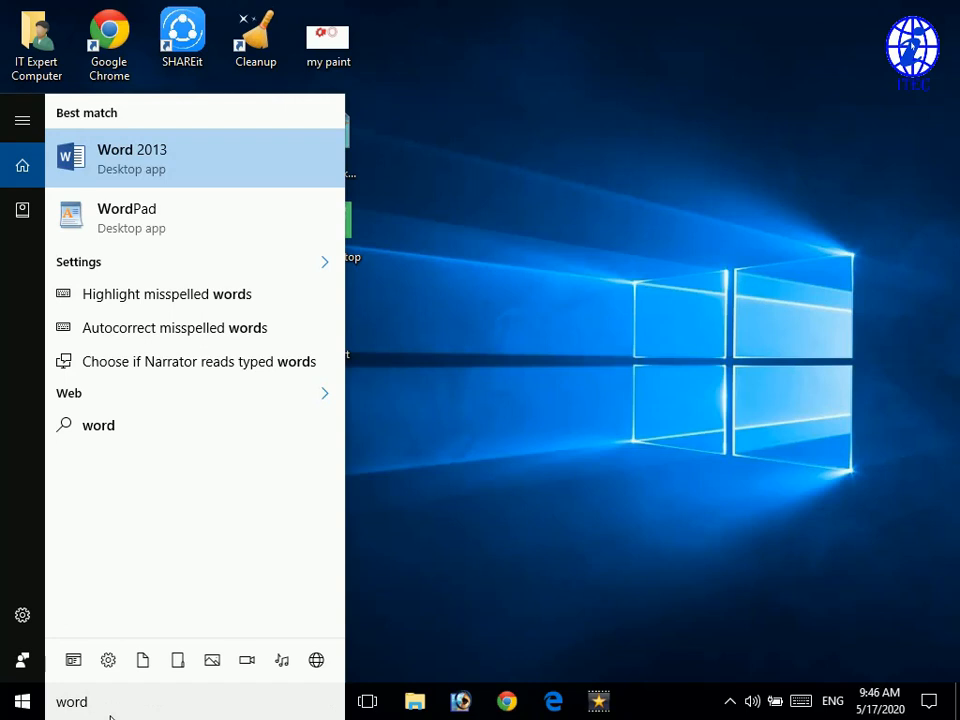
key(Escape)
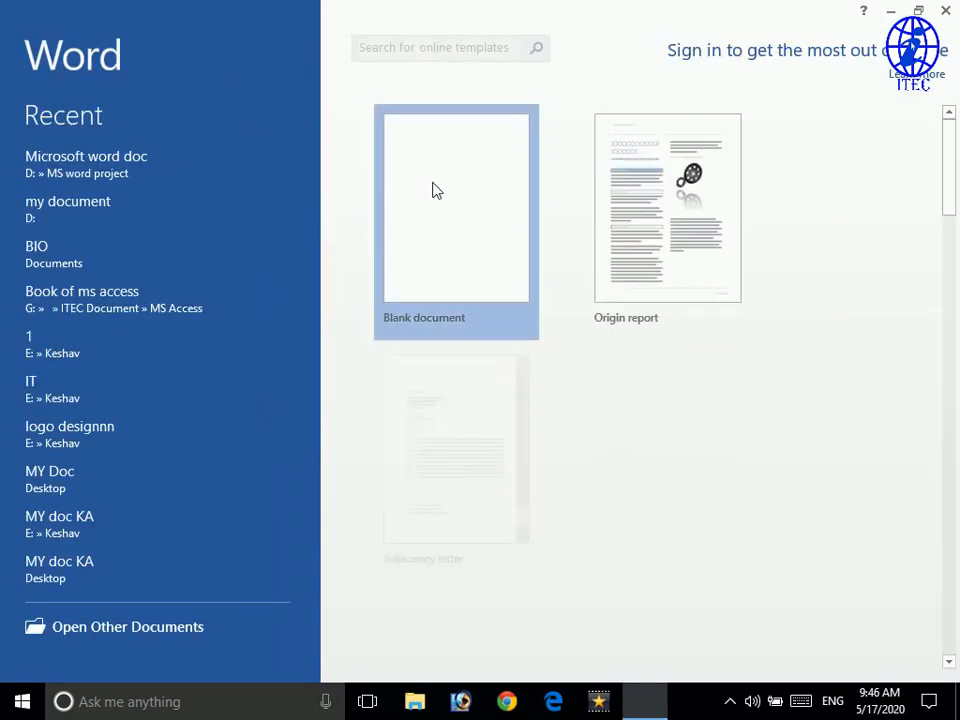
click(434, 190)
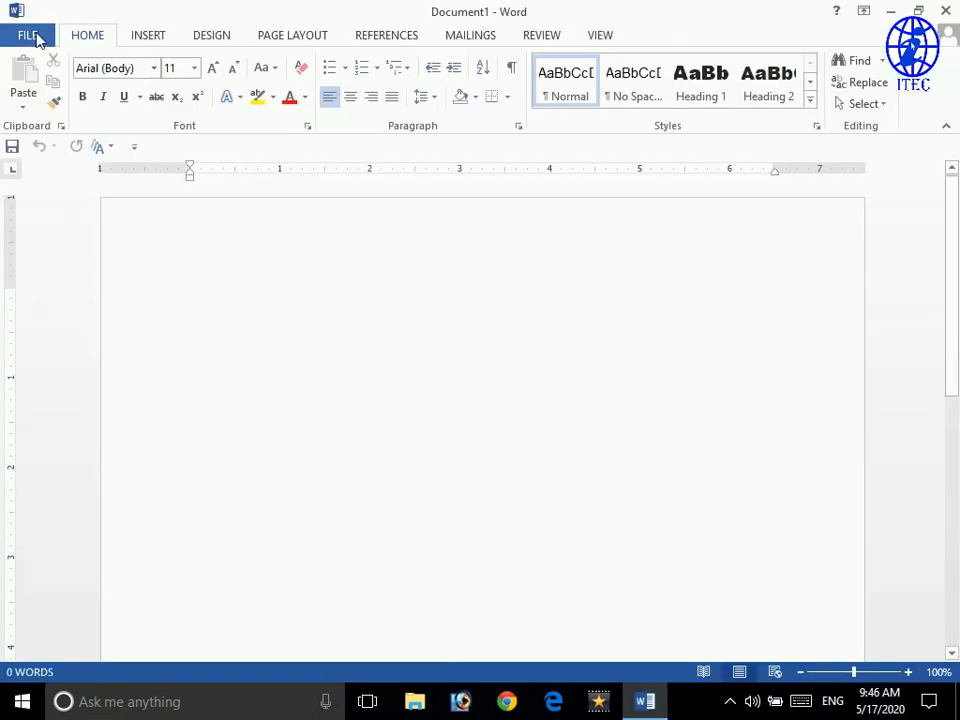
- Open the Microsoft word doc file from the MS word project folder on Local Disk (D:)
click(30, 36)
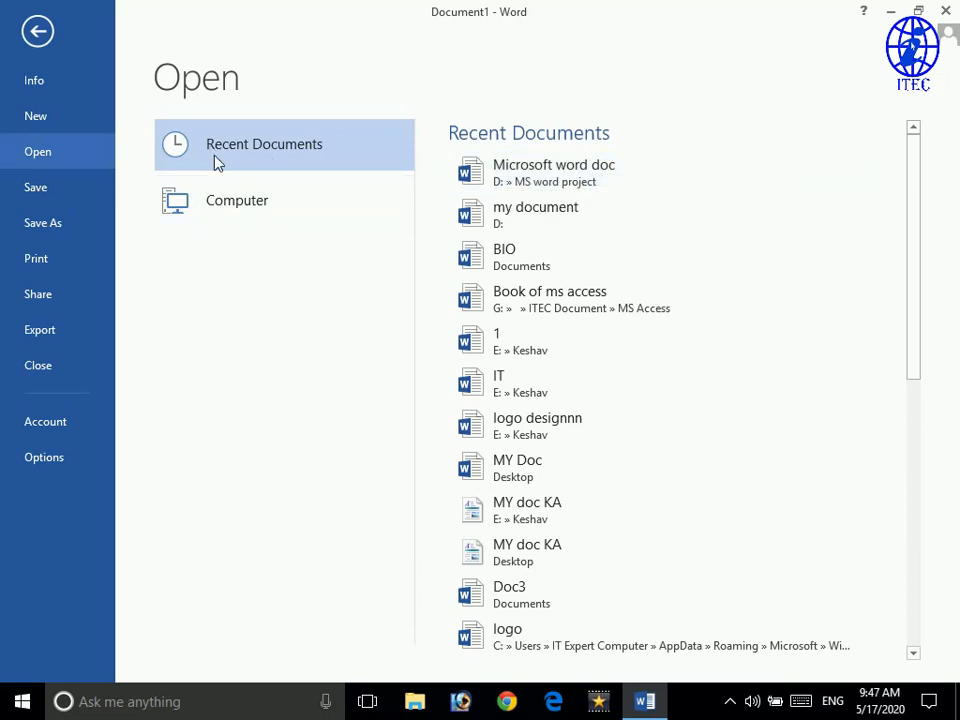
click(250, 208)
click(468, 450)
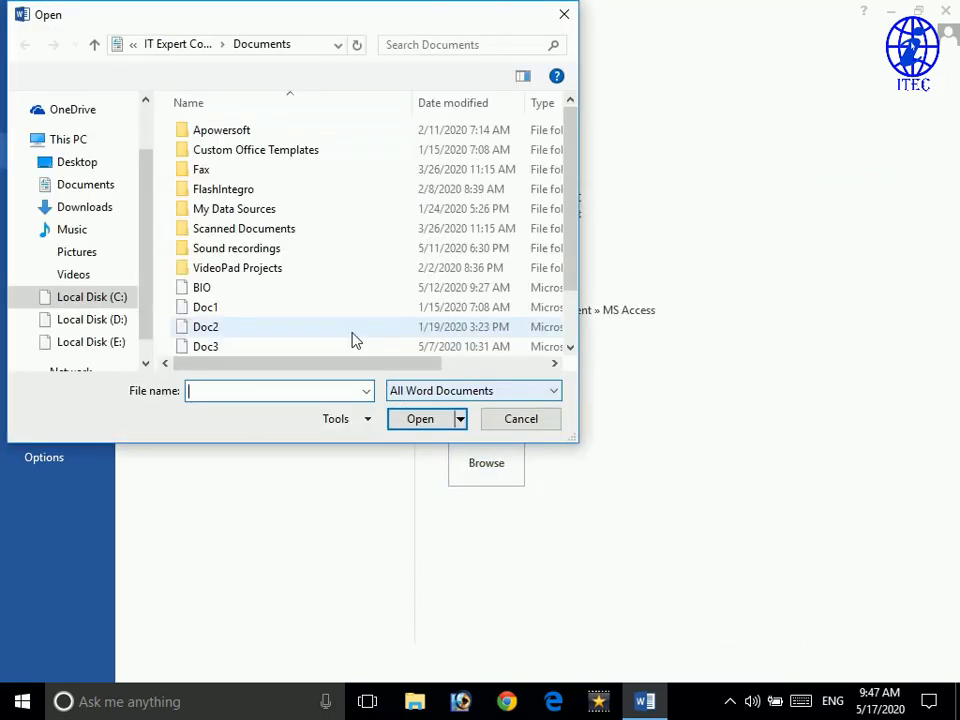
click(118, 320)
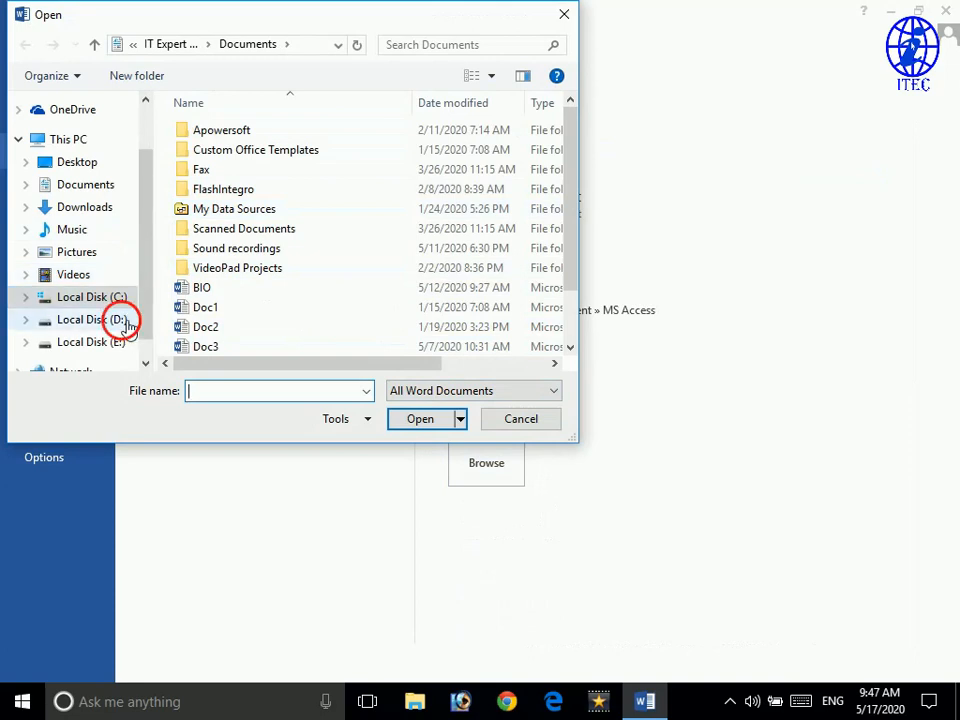
scroll(246, 309, down, 3)
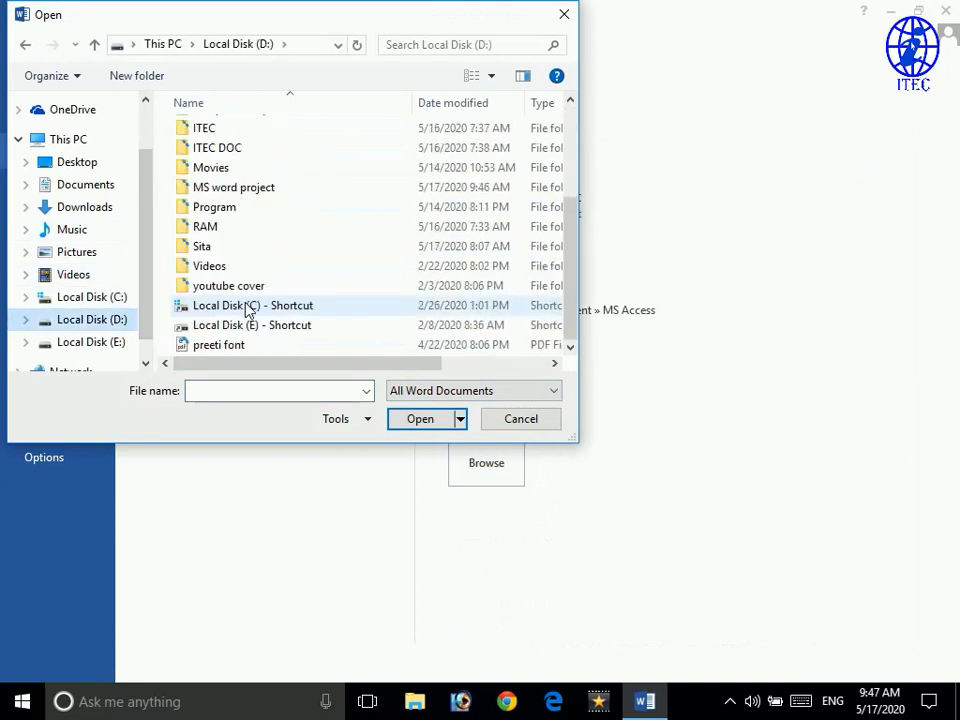
double_click(242, 190)
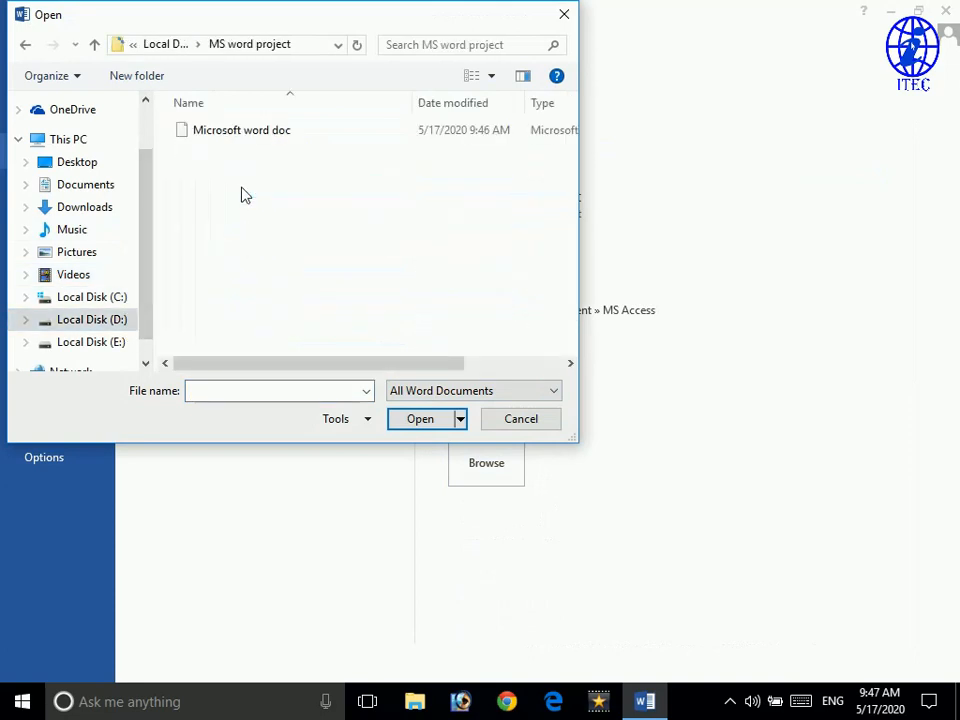
click(248, 134)
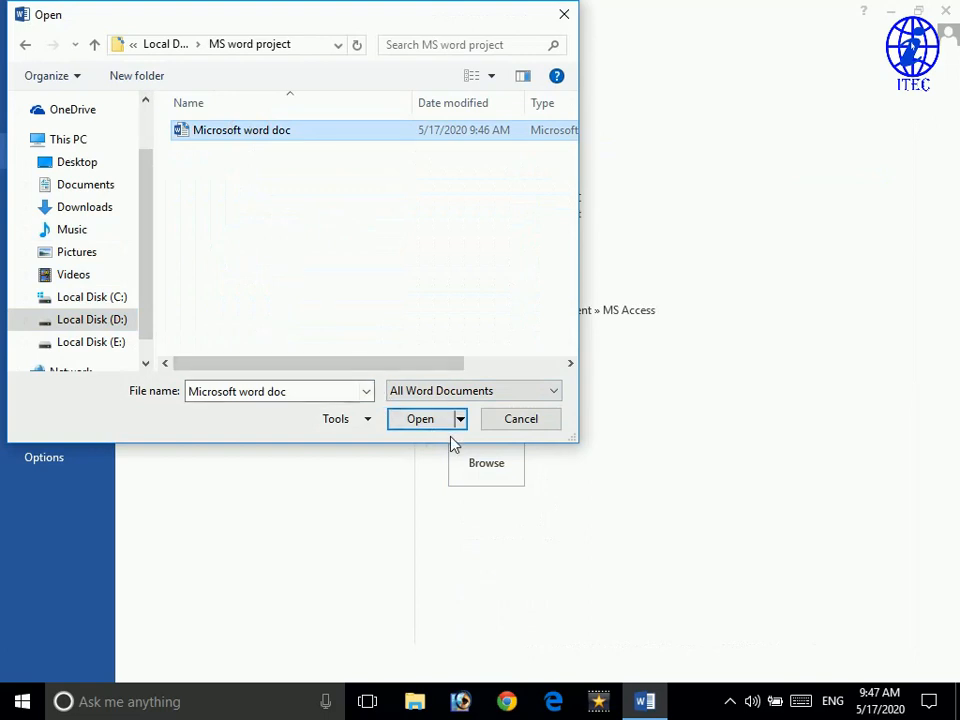
click(420, 419)
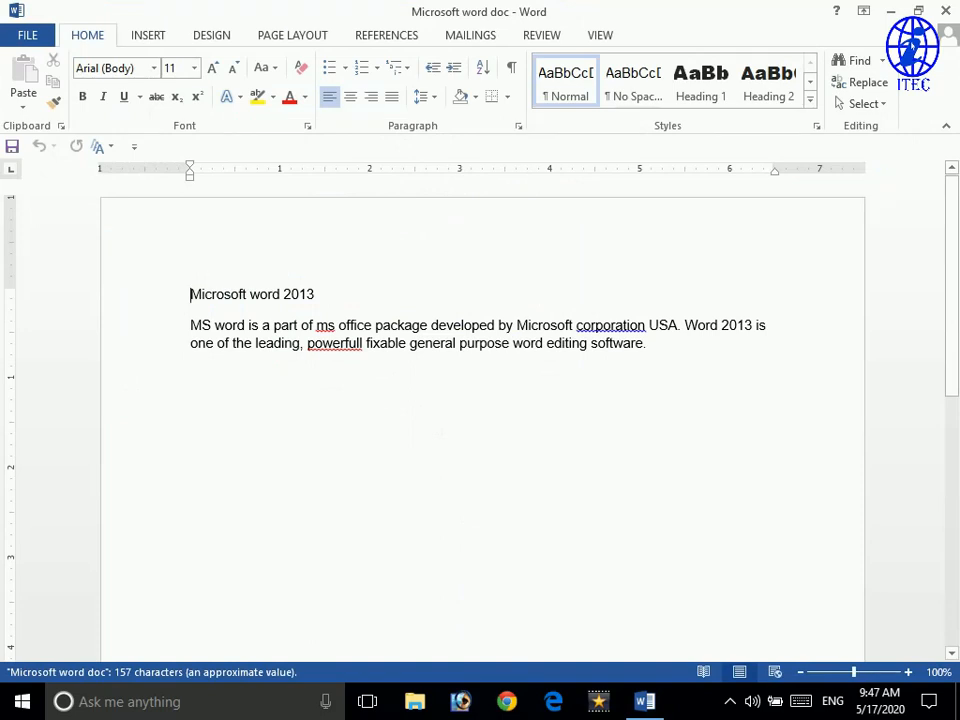
- Place the text cursor after the last sentence of the reopened document and save the document
click(652, 344)
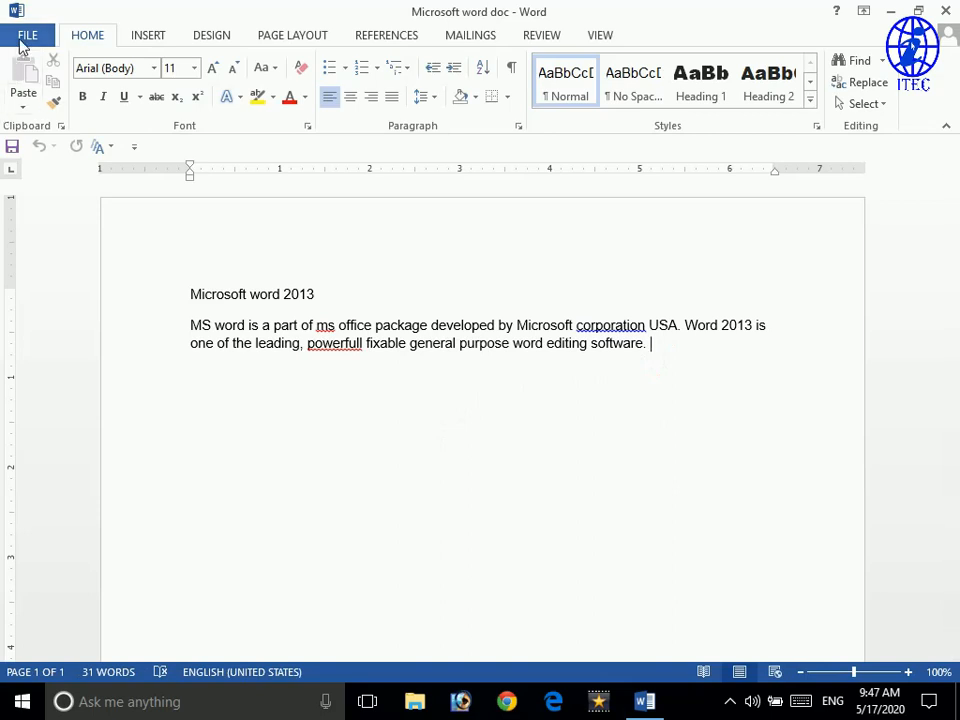
click(24, 40)
click(33, 192)
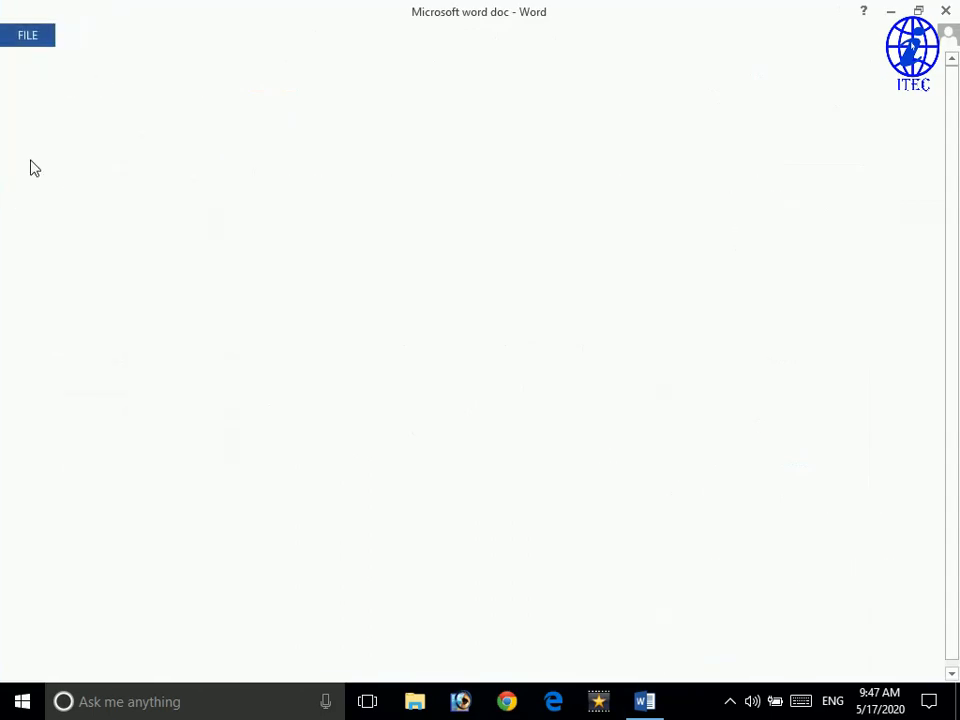
- Add a new paragraph below the text: "That you can use for the document like memos letters, faxes, report, brochres thisis."
key(Return)
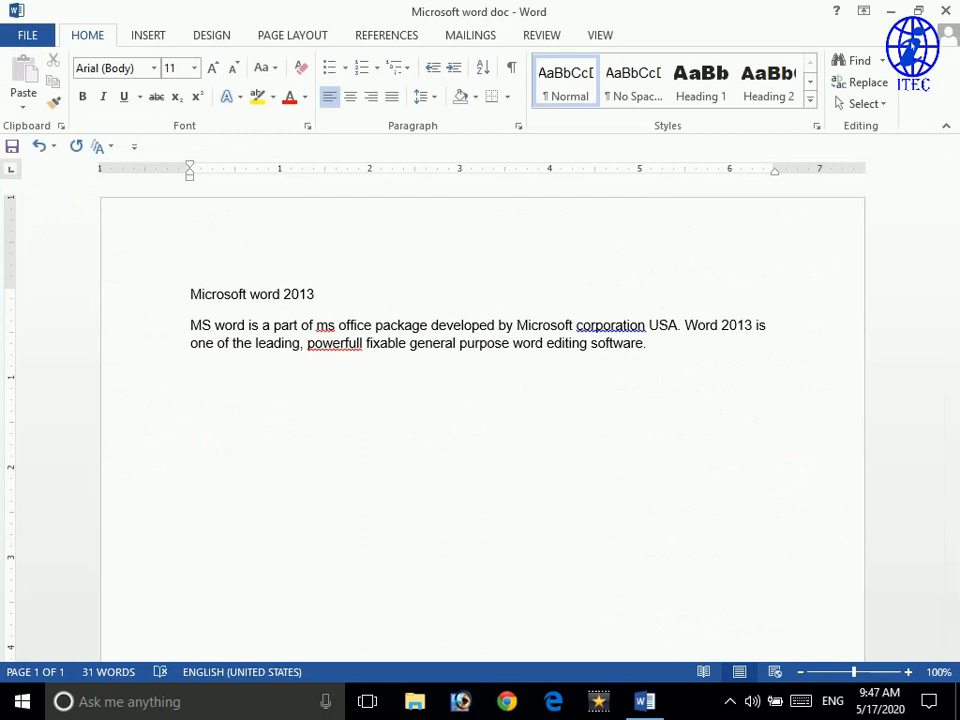
text(That you can)
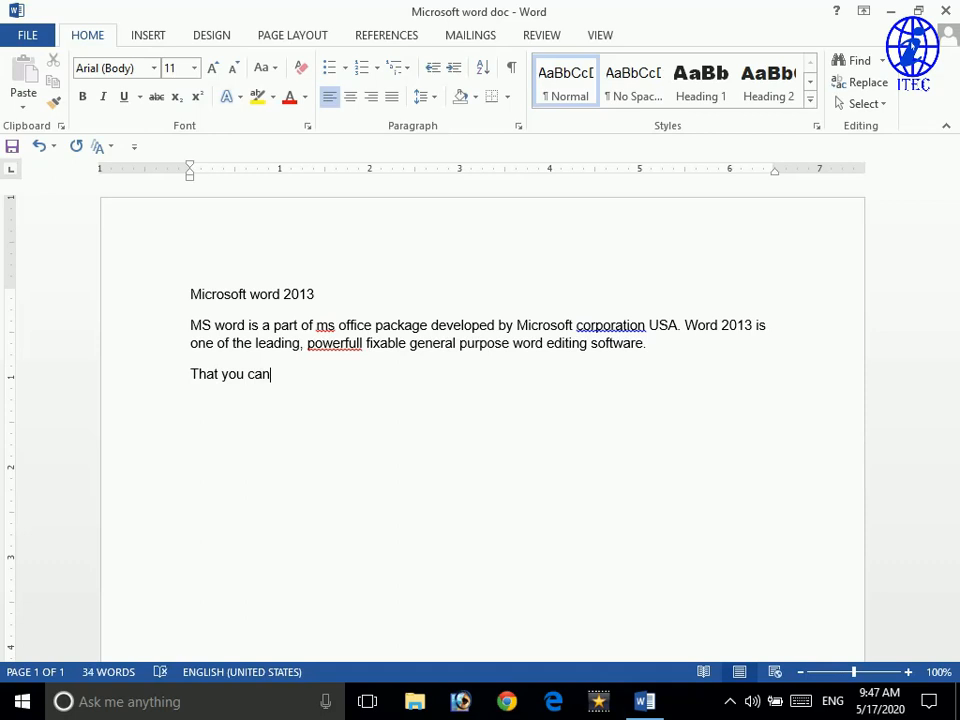
text( use df)
key(BackSpace)
key(BackSpace)
text(for the )
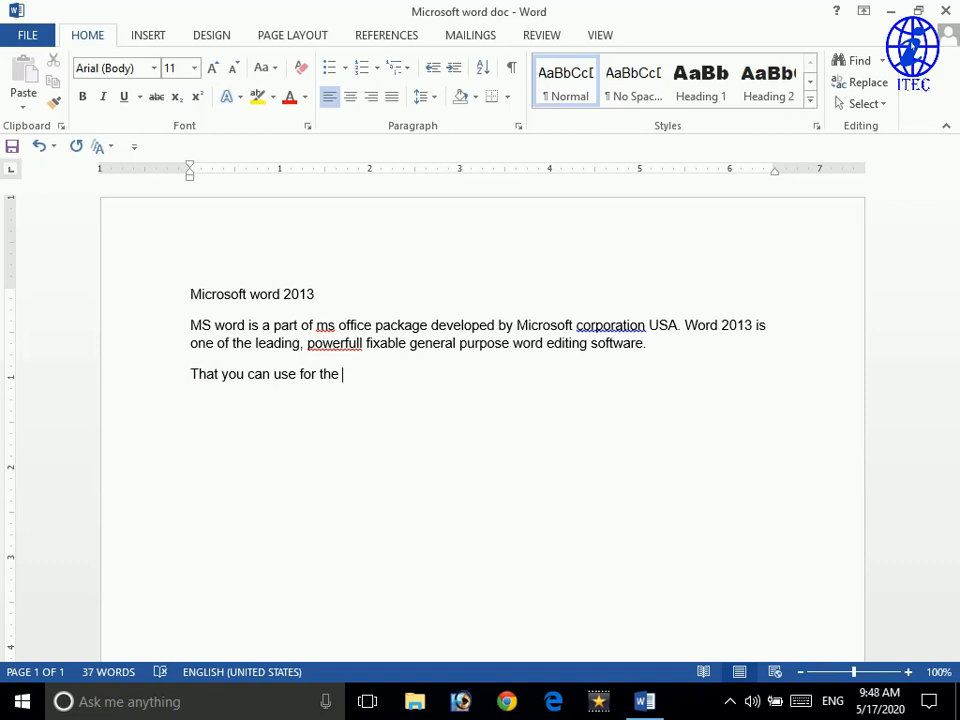
text(document like )
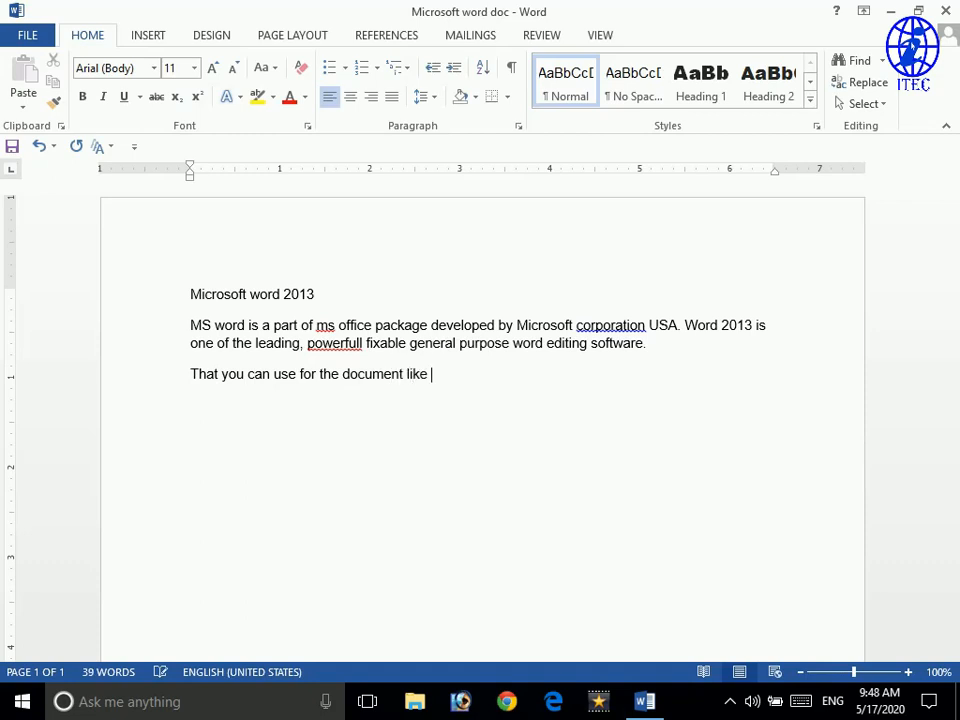
text(memos letters)
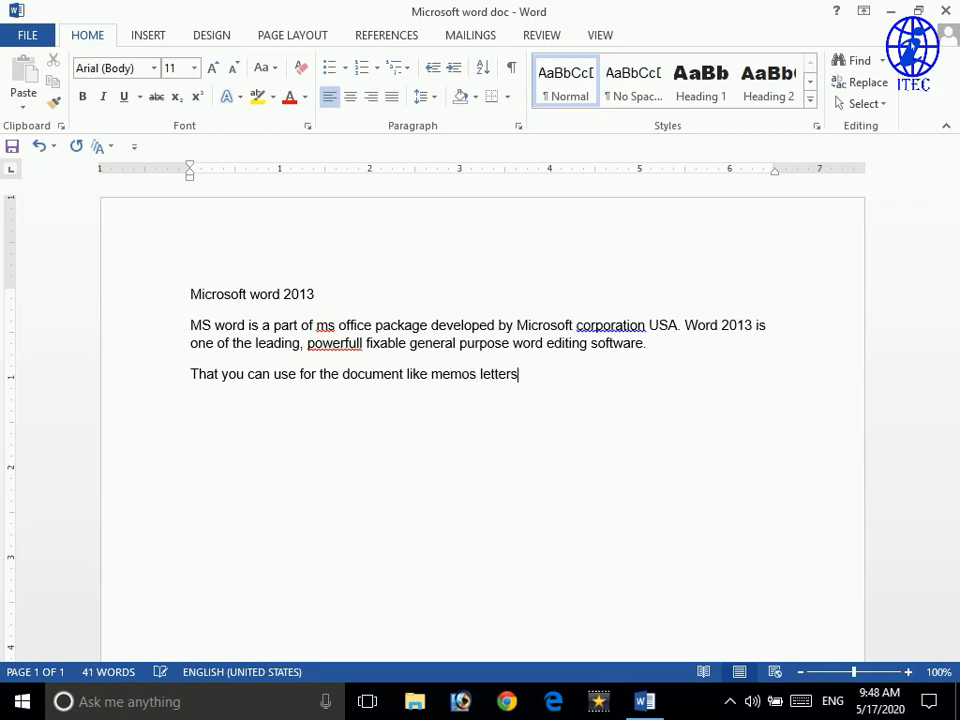
text(, faxes , report)
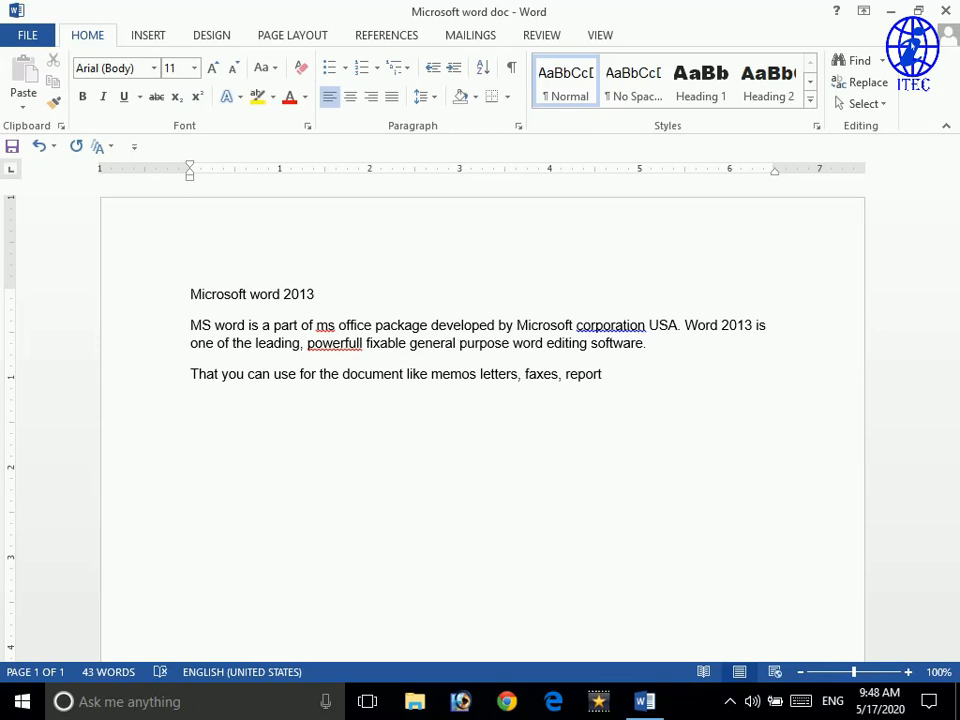
text(, brochres thie)
key(BackSpace)
text(s)
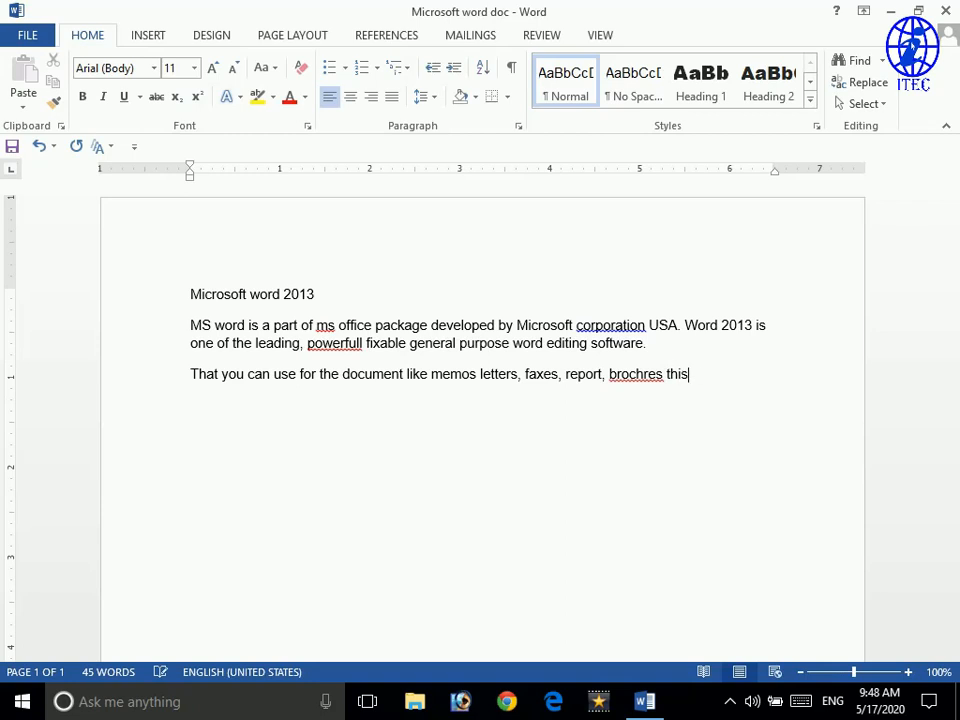
text(is.)
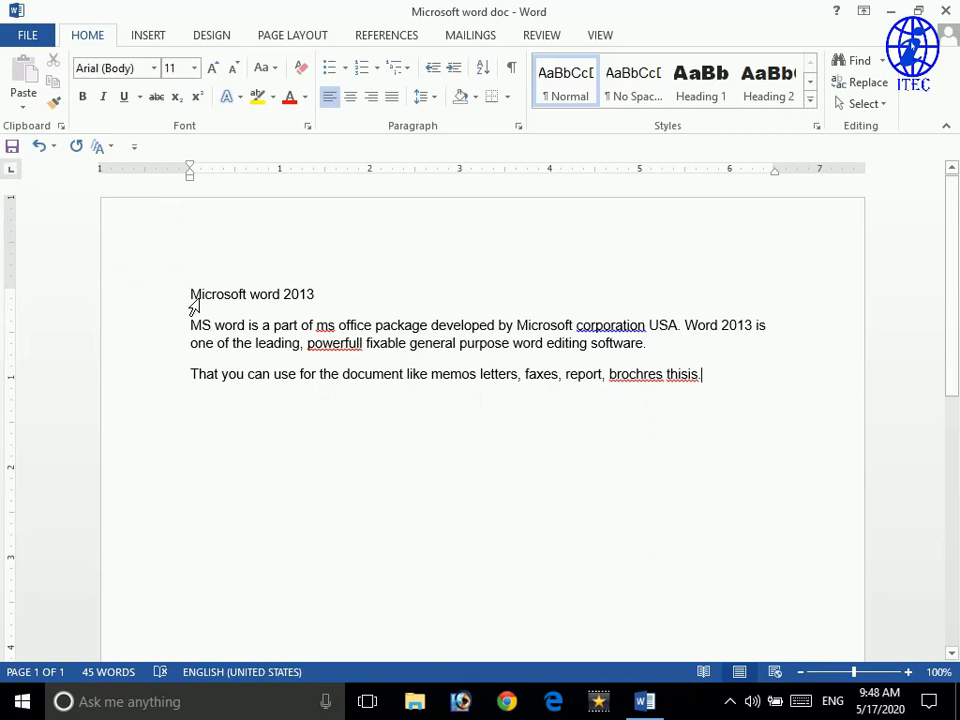
- Add an empty line below the new paragraph and save the edited document under its existing name
key(ctrl+s)
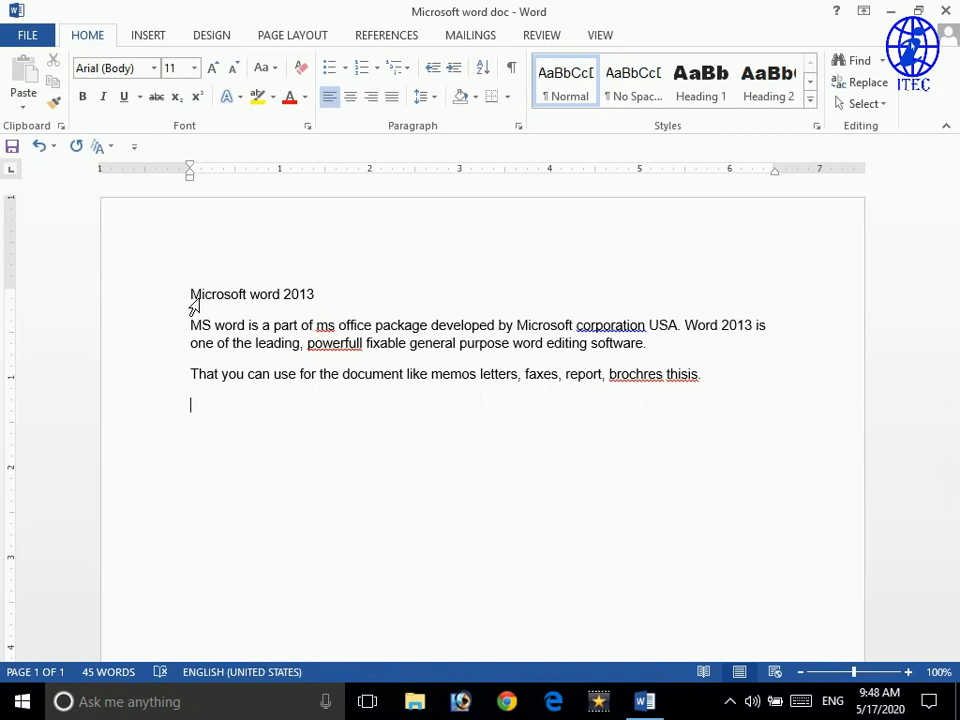
key(ctrl+s)
click(27, 36)
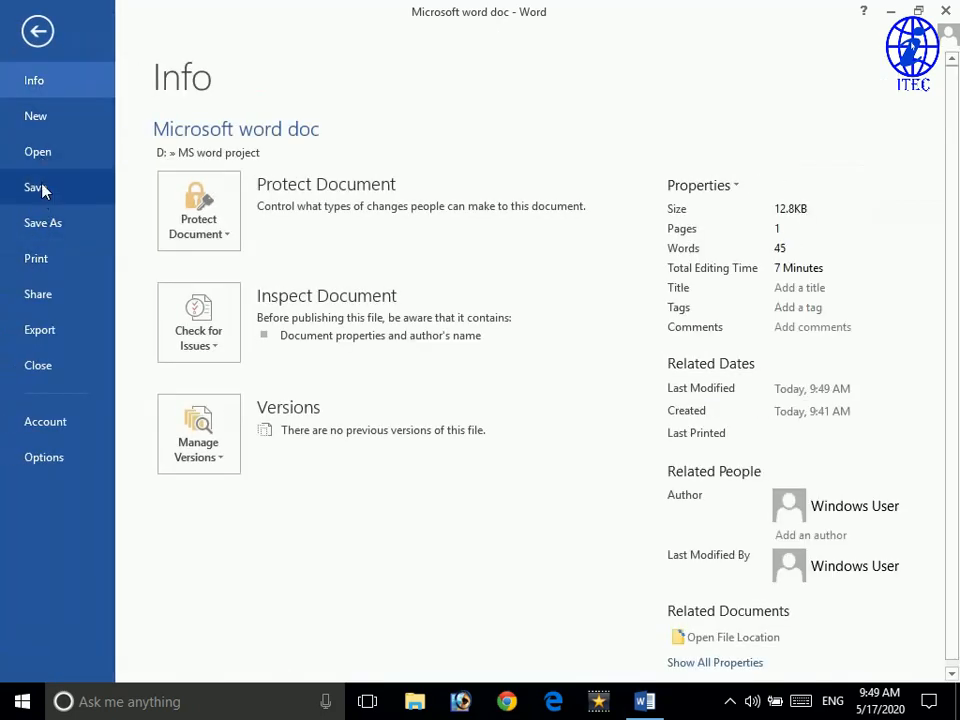
click(42, 189)
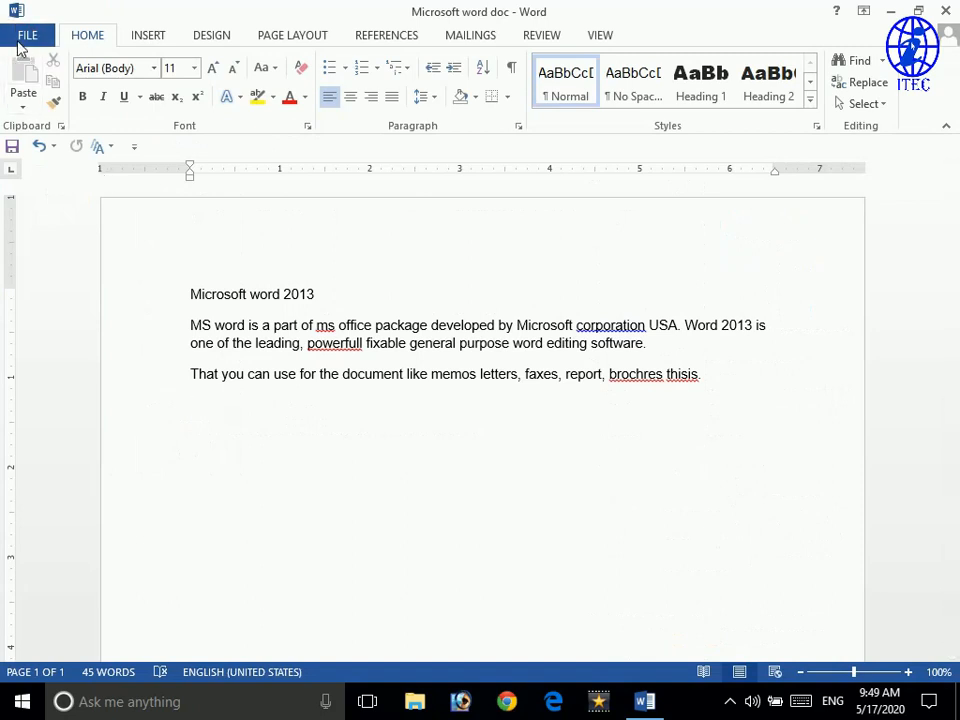
- Save a copy of the document directly on Local Disk (E:), keeping the file name Microsoft word doc
click(24, 40)
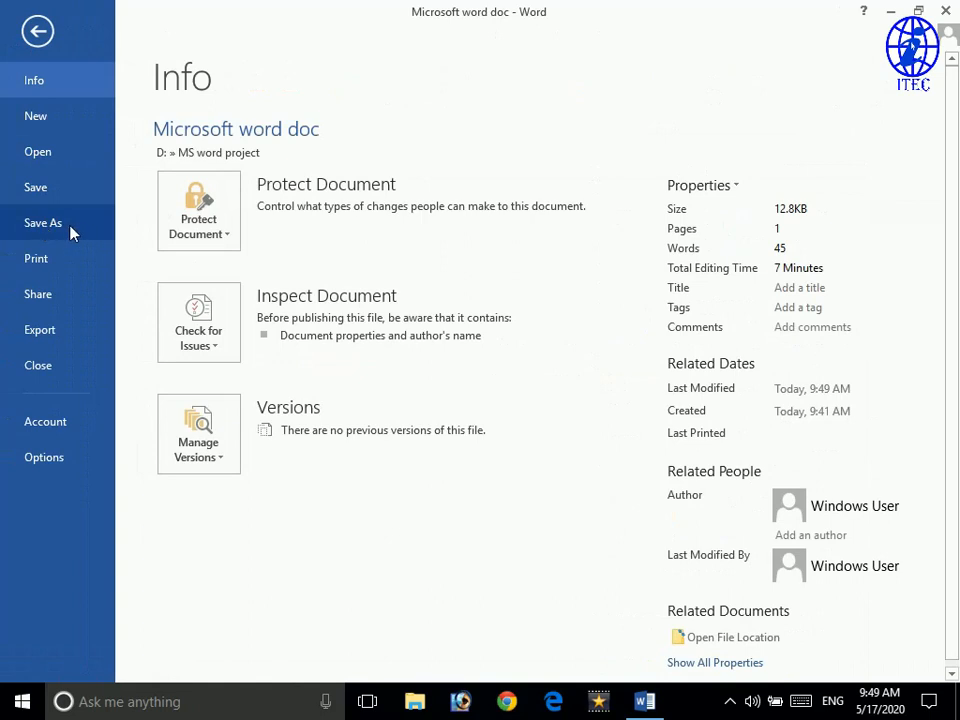
click(70, 232)
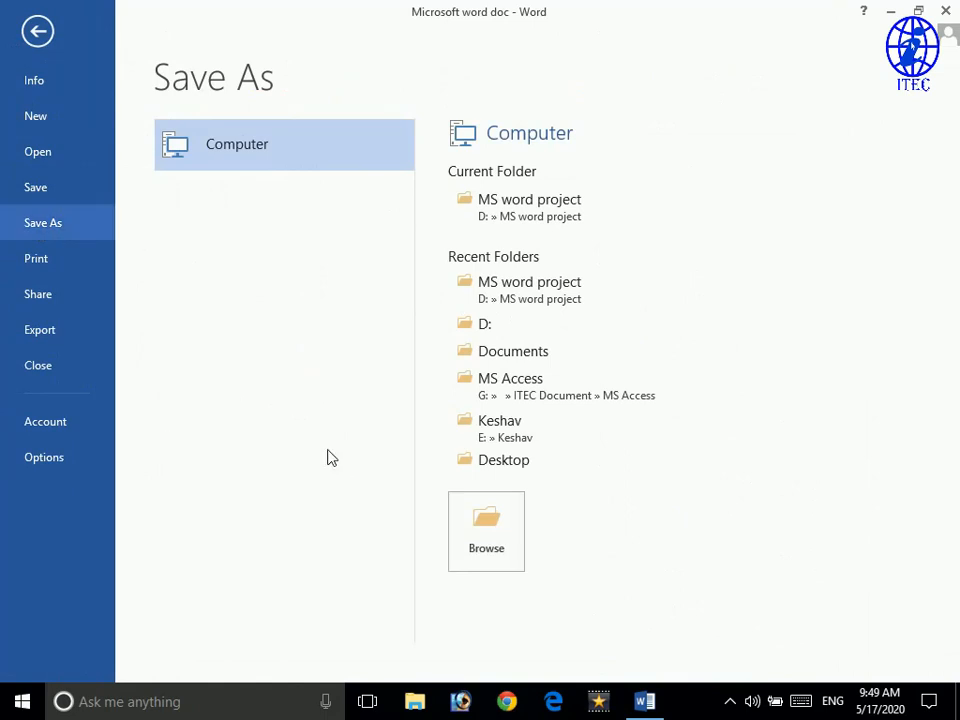
click(463, 549)
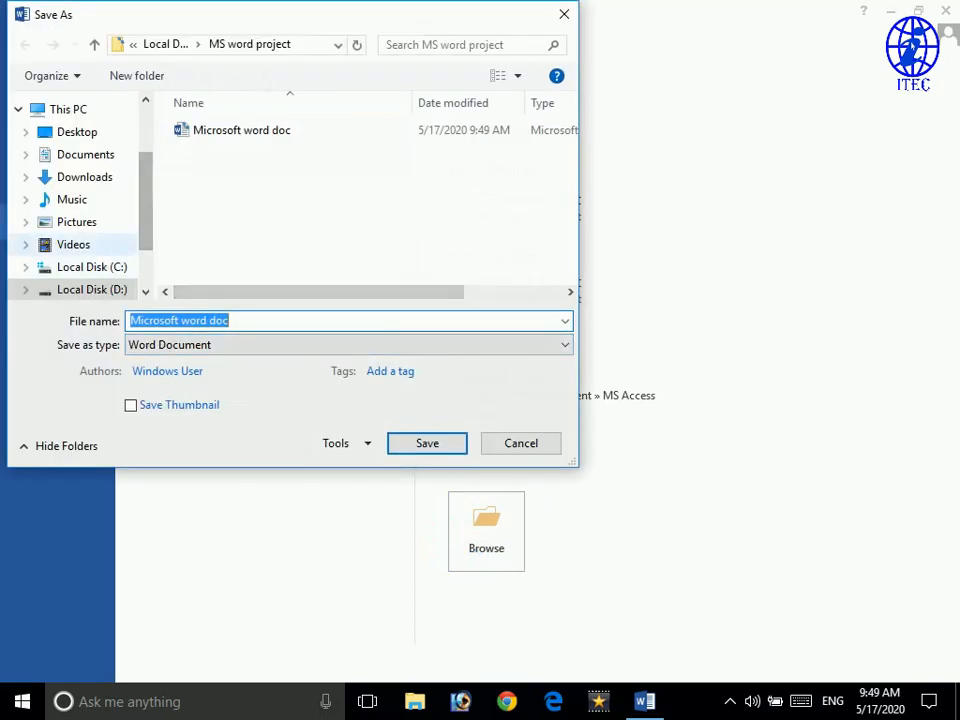
drag(145, 234, 146, 261)
click(131, 262)
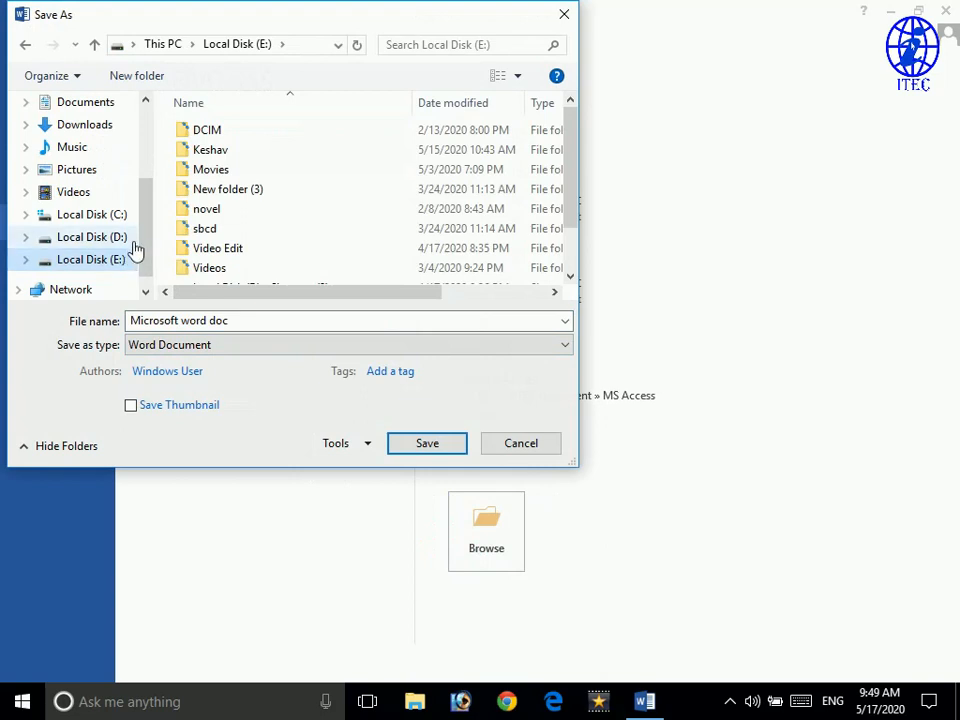
scroll(133, 249, down, 1)
scroll(261, 223, down, 1)
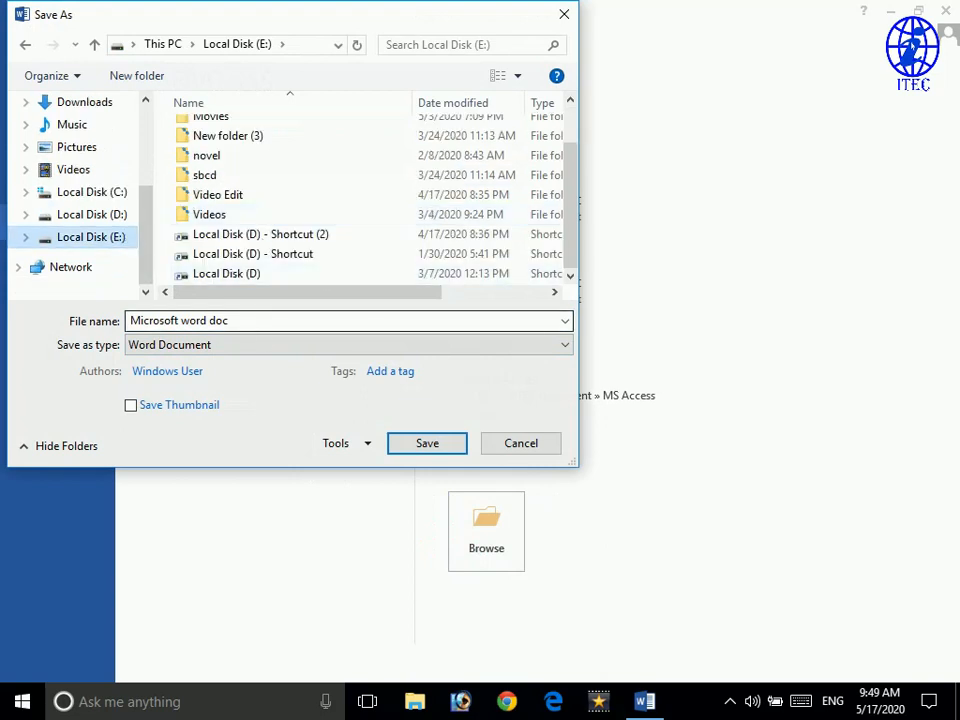
click(267, 325)
double_click(267, 325)
click(268, 325)
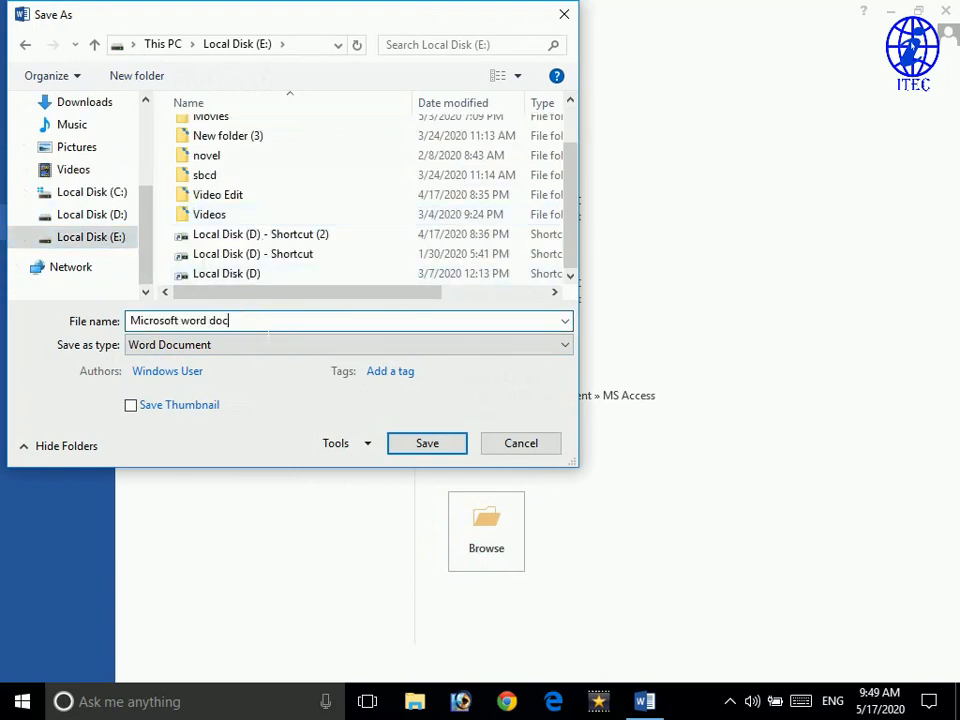
click(432, 453)
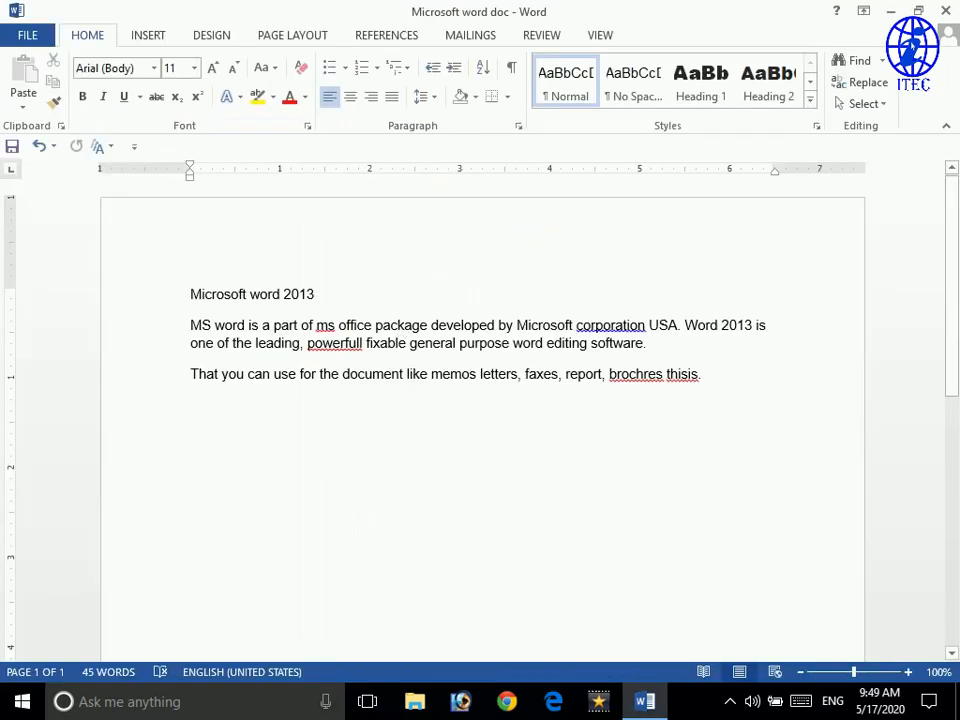
- Save the copy stored on Local Disk (E:) again in its current location
click(42, 36)
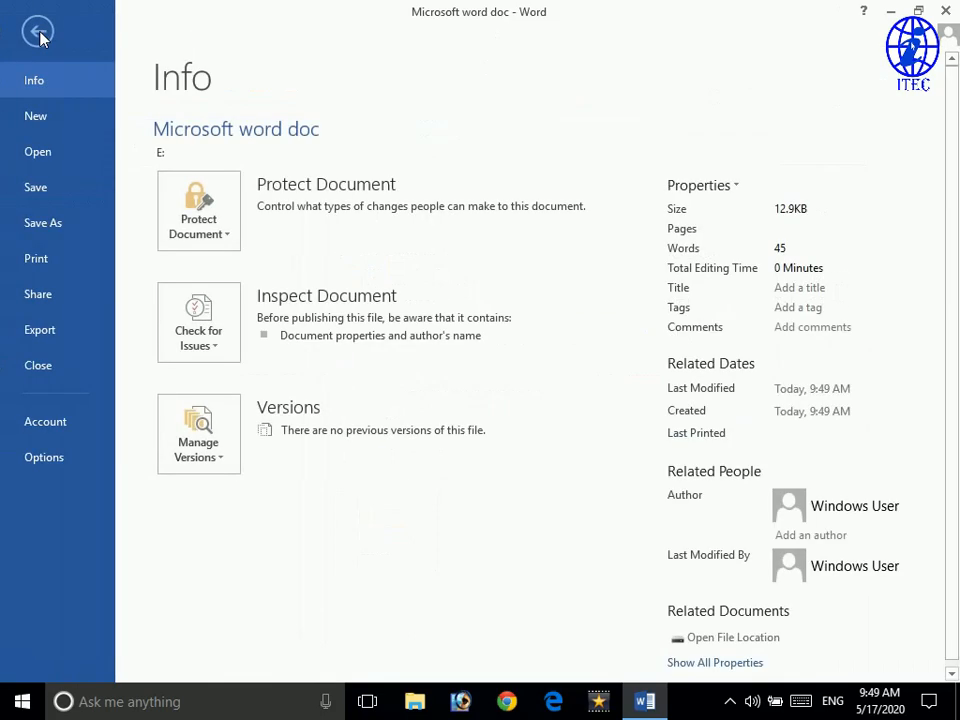
click(45, 226)
click(20, 190)
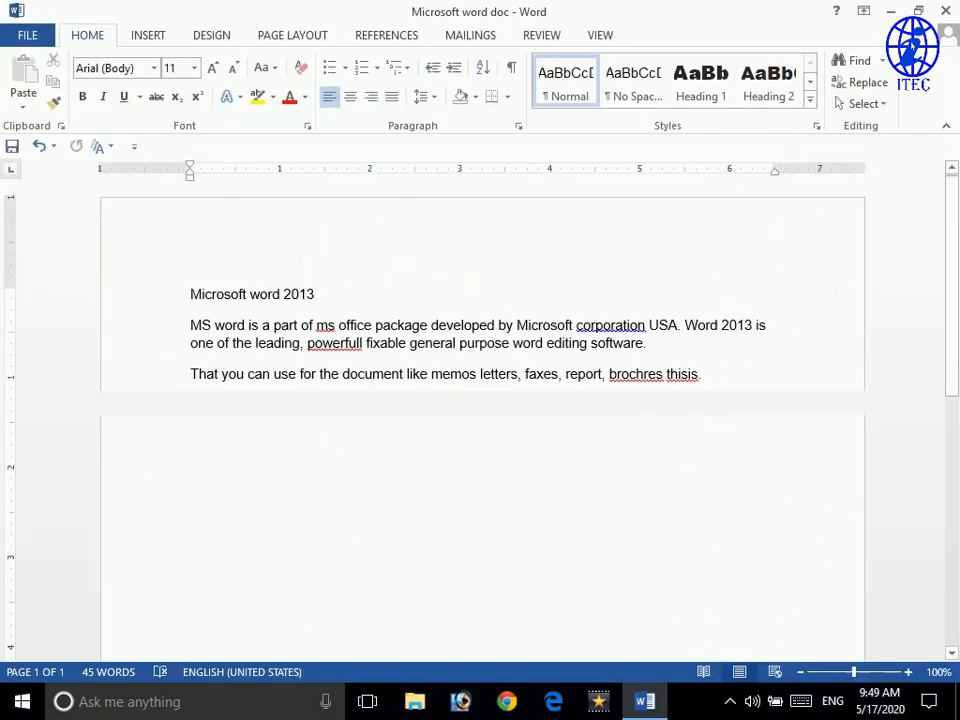
- Create another new document from the Blank document template
click(30, 35)
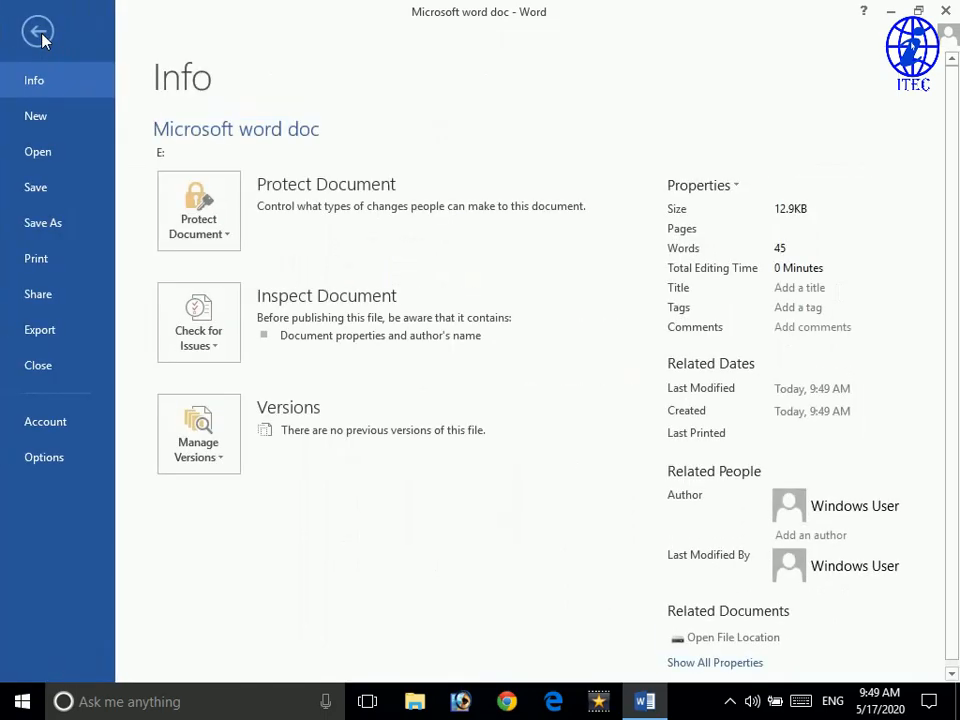
click(36, 117)
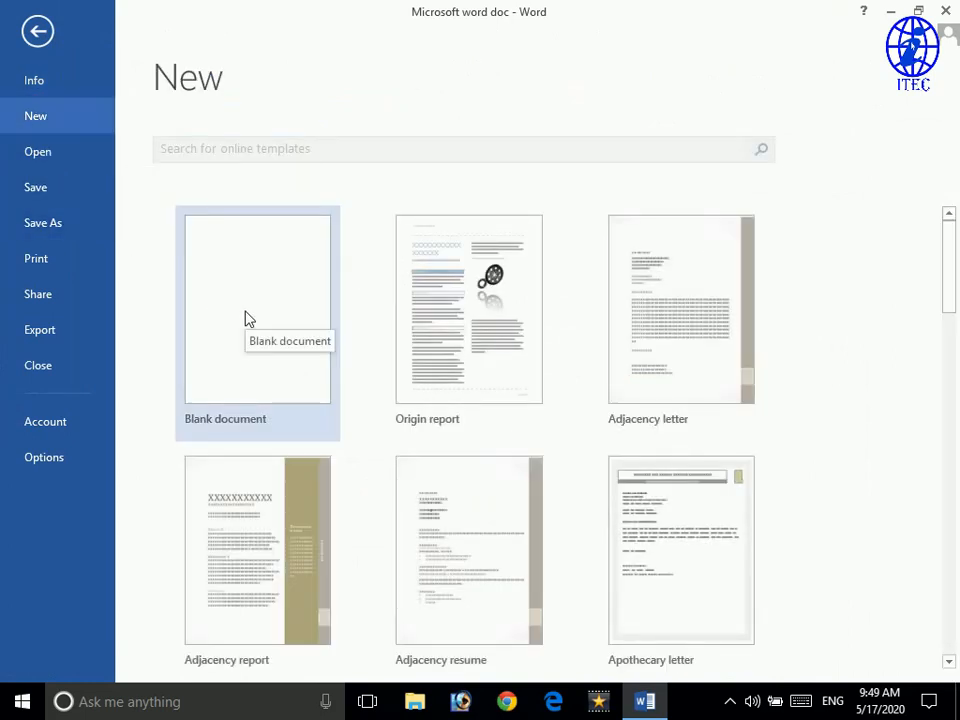
click(249, 318)
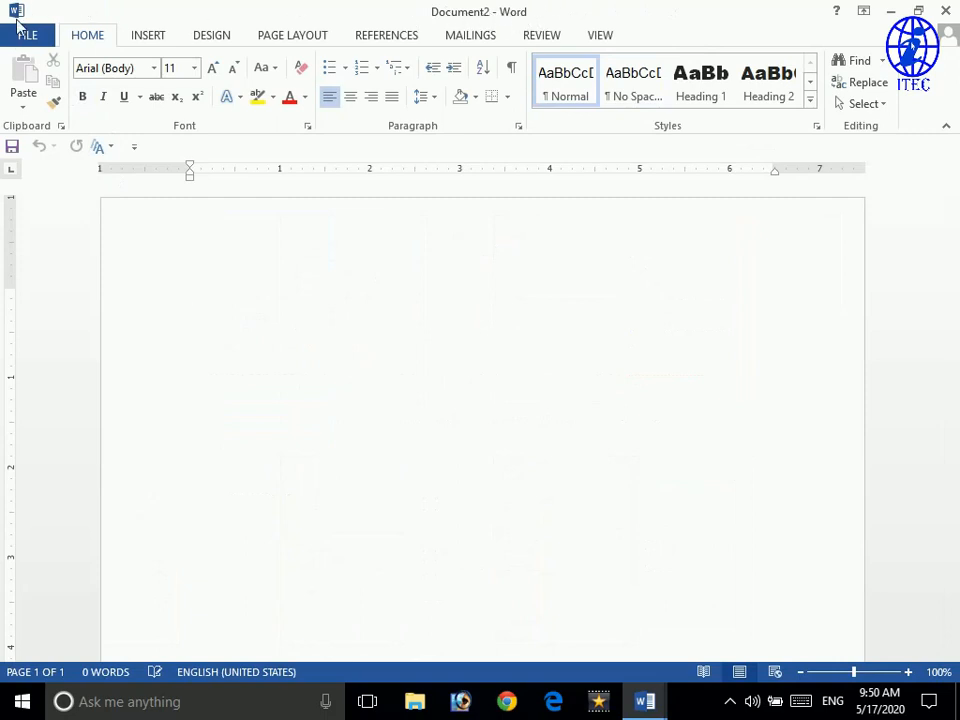
- Open the Microsoft word doc copy stored on drive E: from the recent documents
click(22, 40)
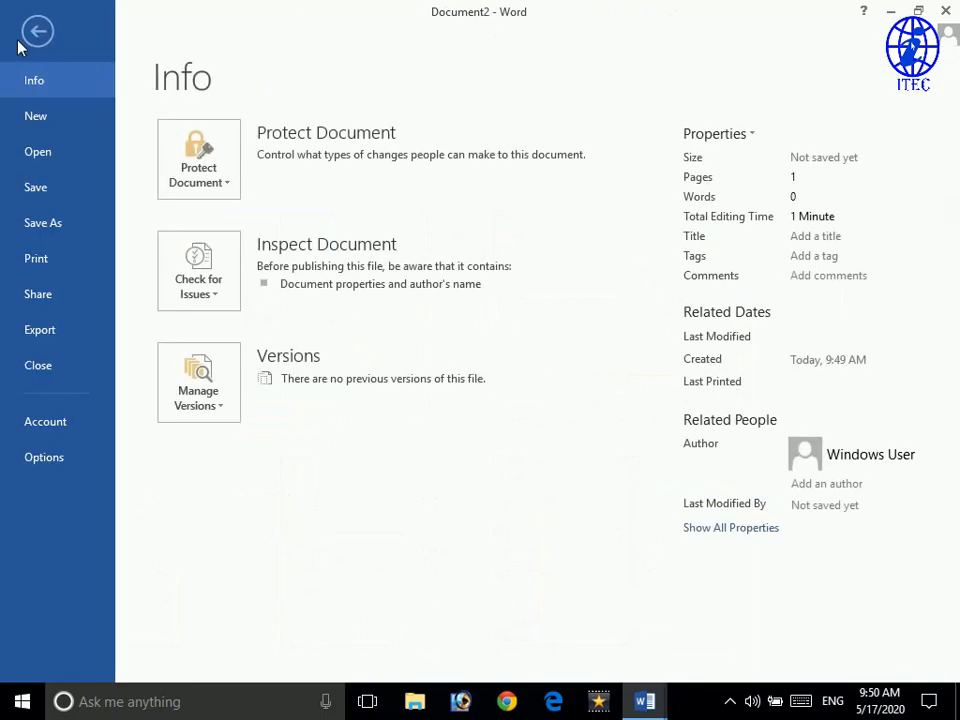
click(38, 154)
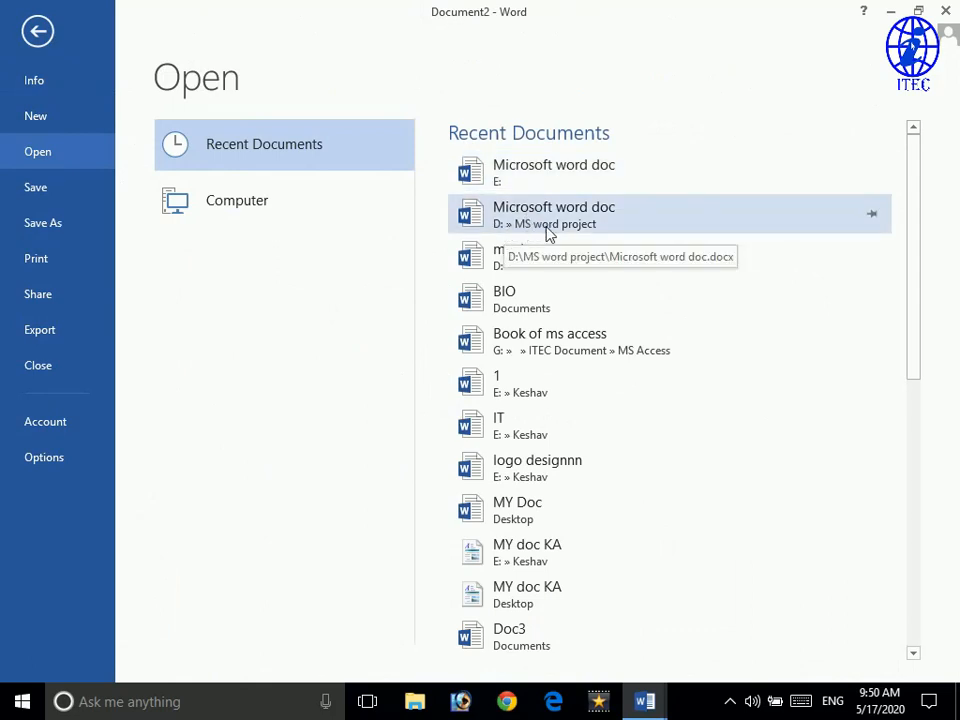
click(521, 179)
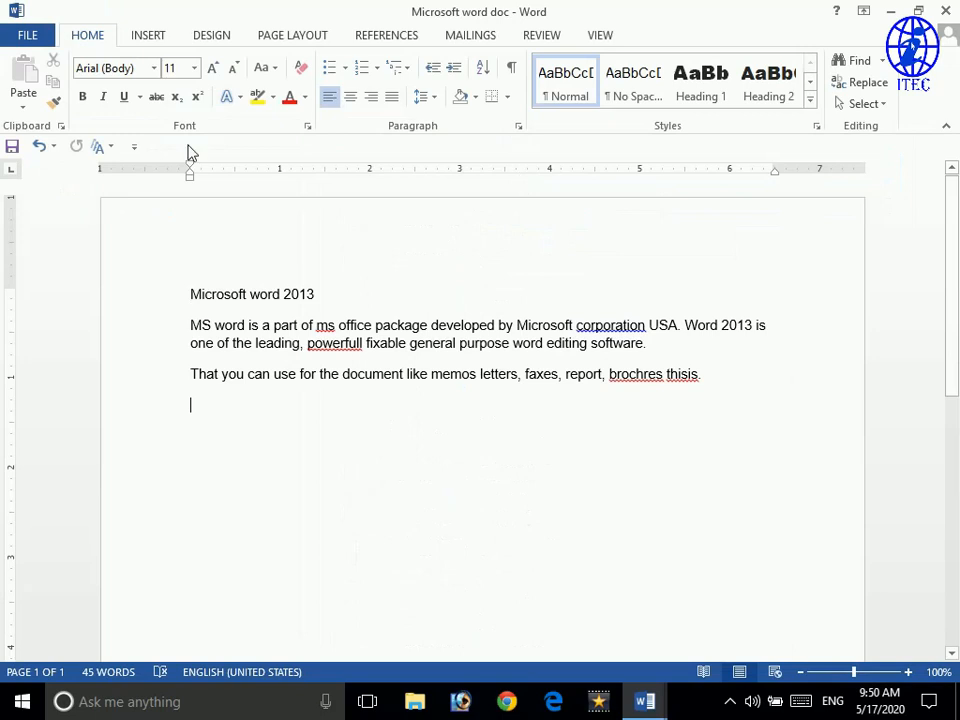
- Open the Microsoft word doc stored in D: » MS word project from the recent documents and check its location in the file information
click(32, 36)
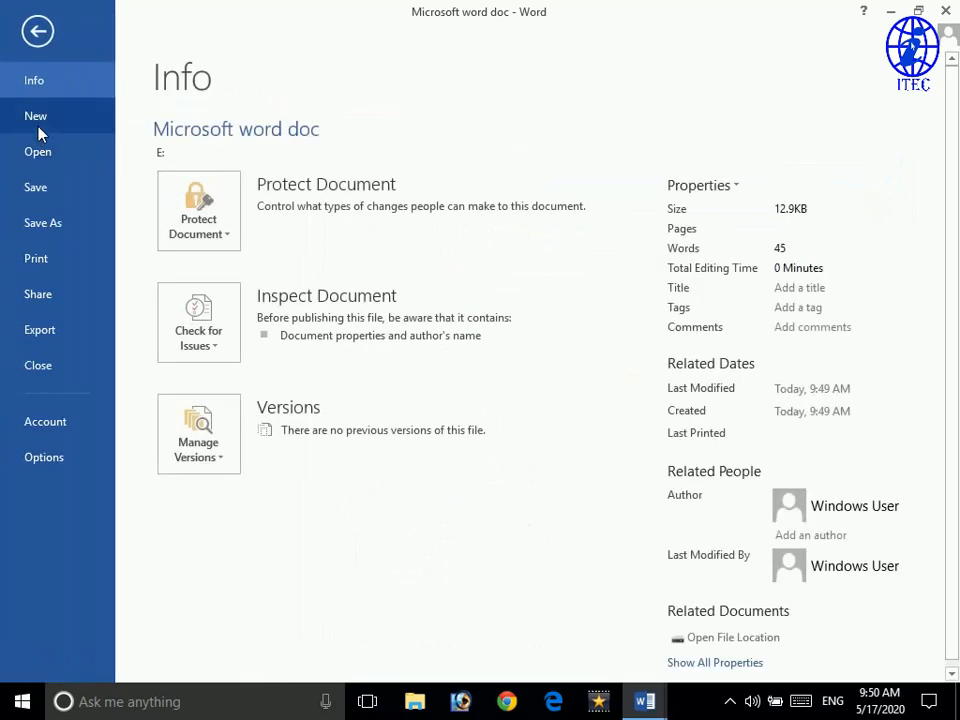
click(38, 152)
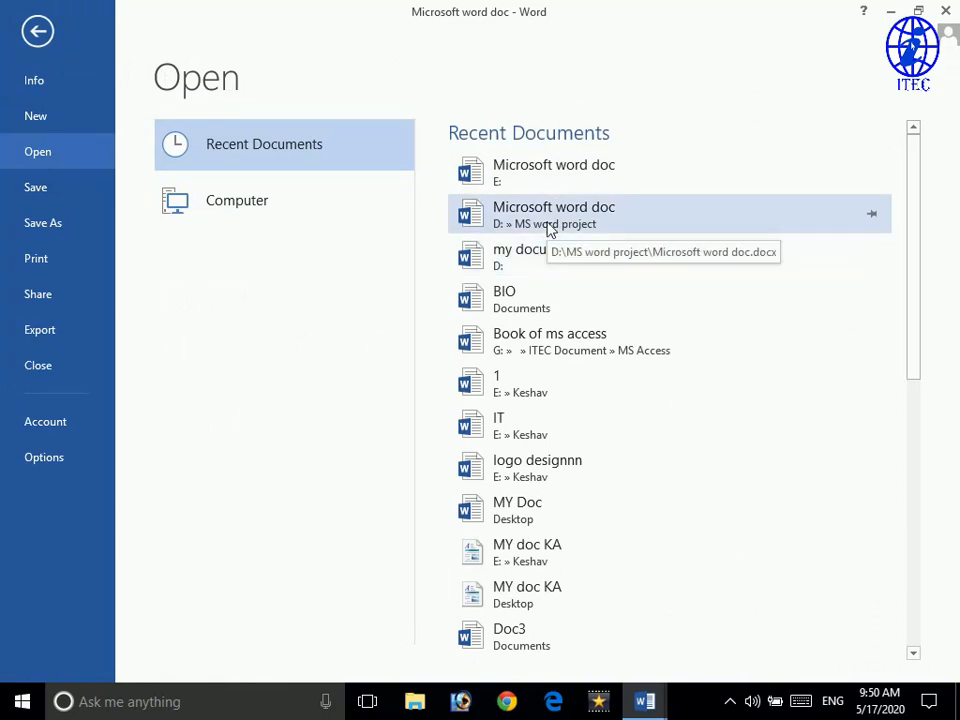
click(548, 229)
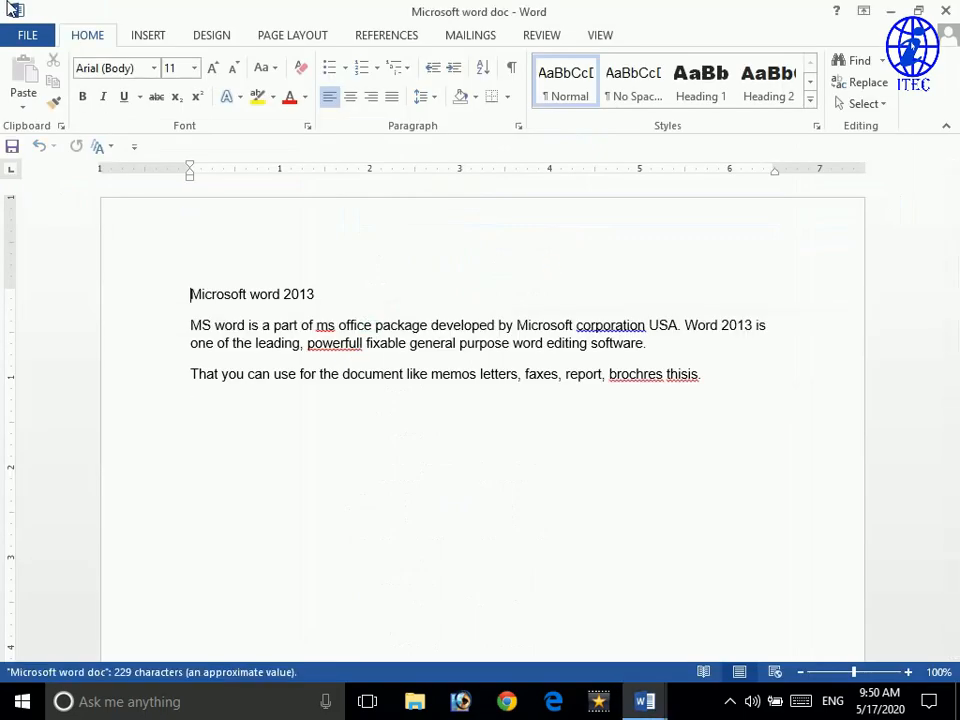
click(20, 30)
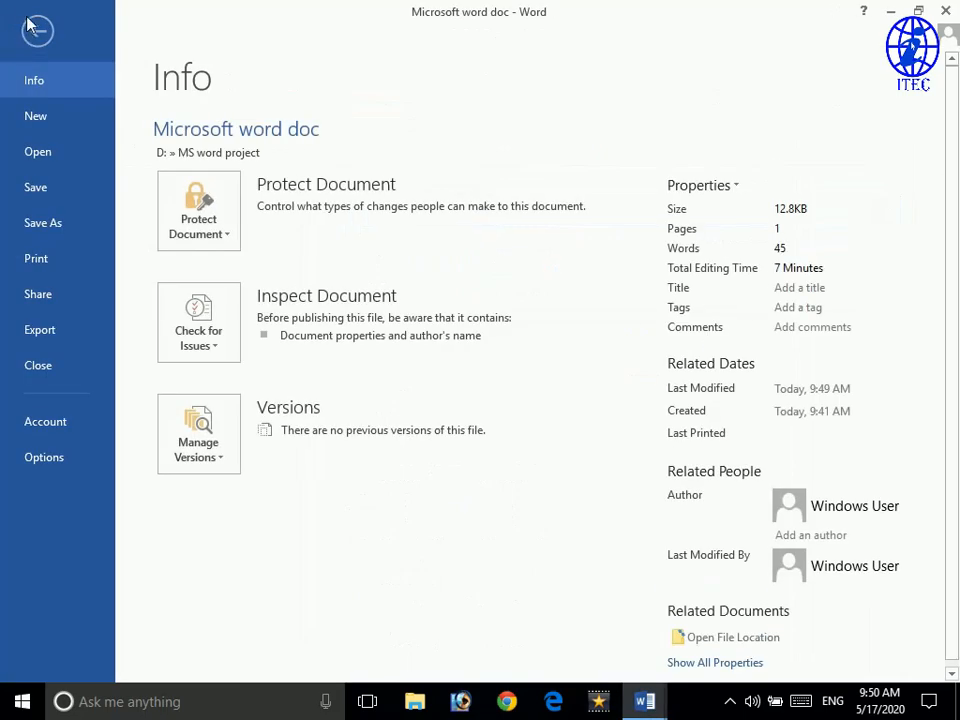
click(36, 30)
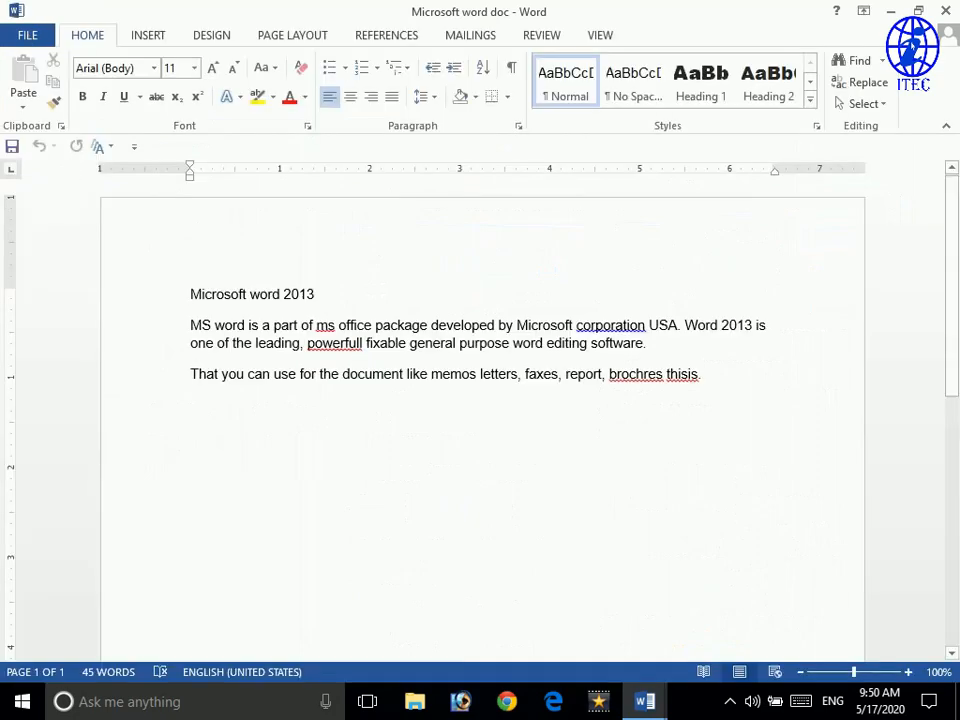
- Select the title line "Microsoft word 2013" and clear the selection again
click(324, 296)
drag(316, 296, 250, 296)
click(322, 296)
click(336, 302)
drag(316, 296, 200, 305)
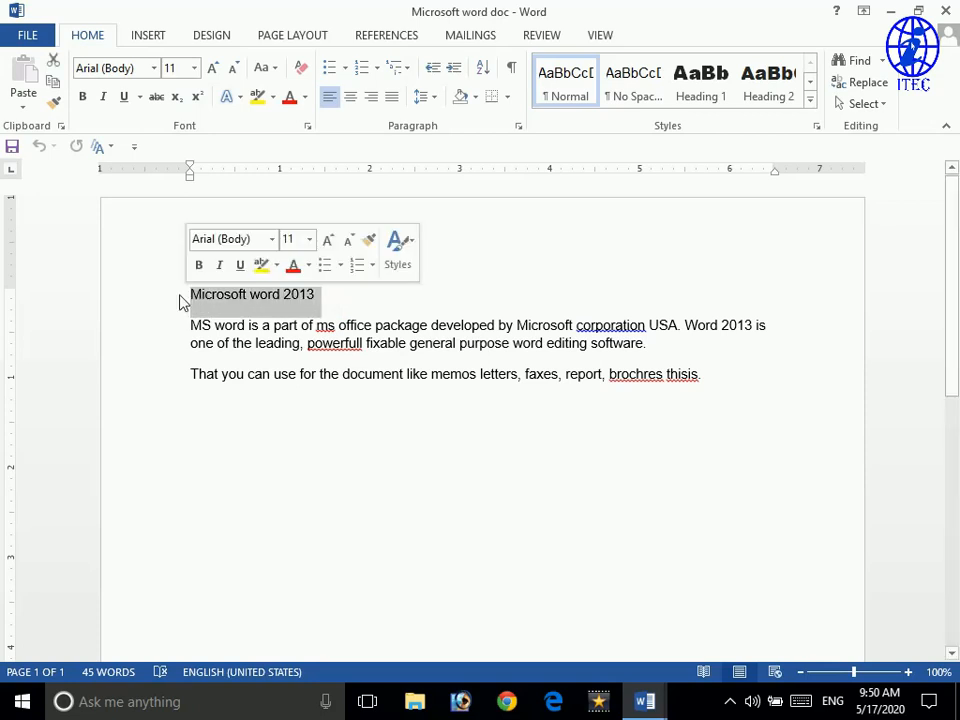
click(349, 306)
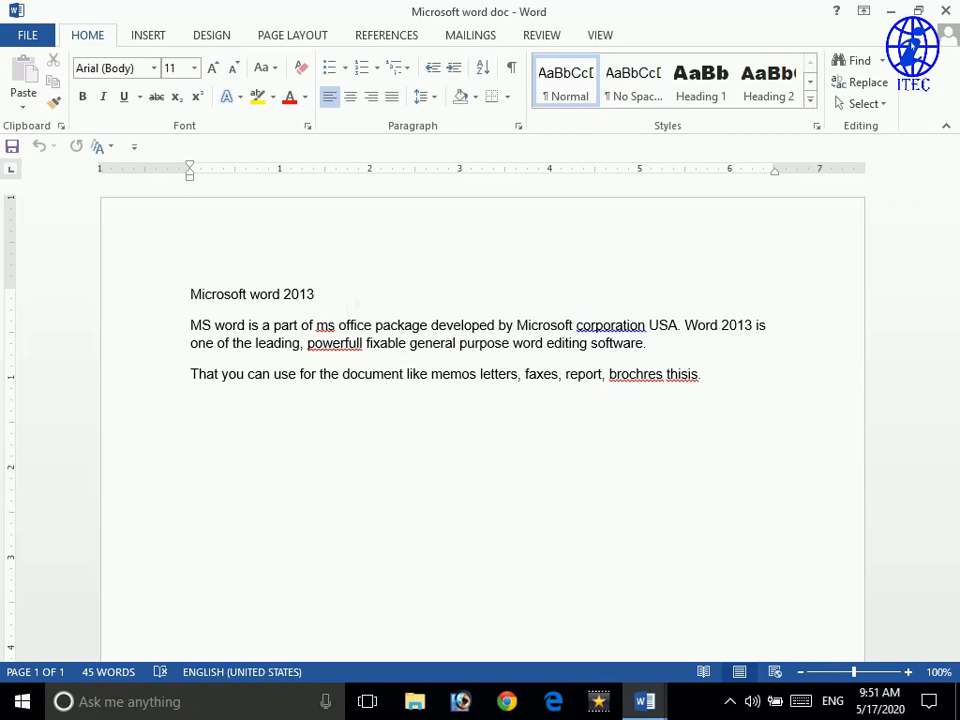
- Select the whole title line "Microsoft word 2013" and make it bold
key(shift+Home)
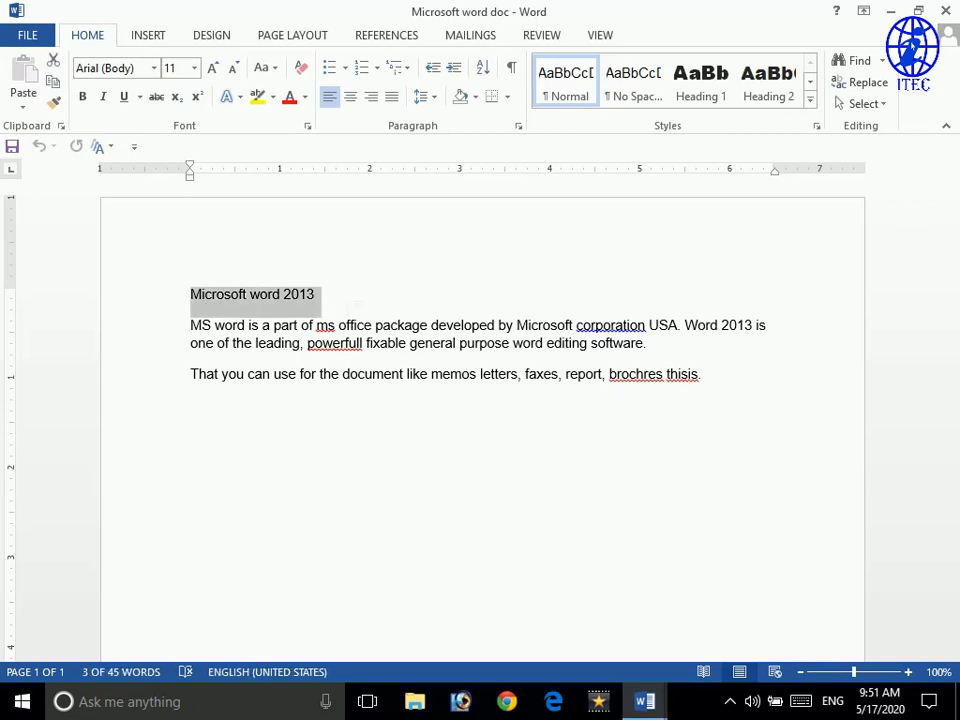
key(shift+Right)
key(shift+Right)
key(shift+Right)
key(shift+Right)
key(shift+Right)
key(shift+Right)
key(shift+Right)
key(shift+Right)
key(shift+Right)
key(shift+Right)
key(shift+Right)
key(shift+Right)
key(shift+Right)
key(shift+Right)
key(shift+Right)
key(shift+Right)
key(shift+Right)
key(shift+Right)
key(shift+Right)
key(shift+Right)
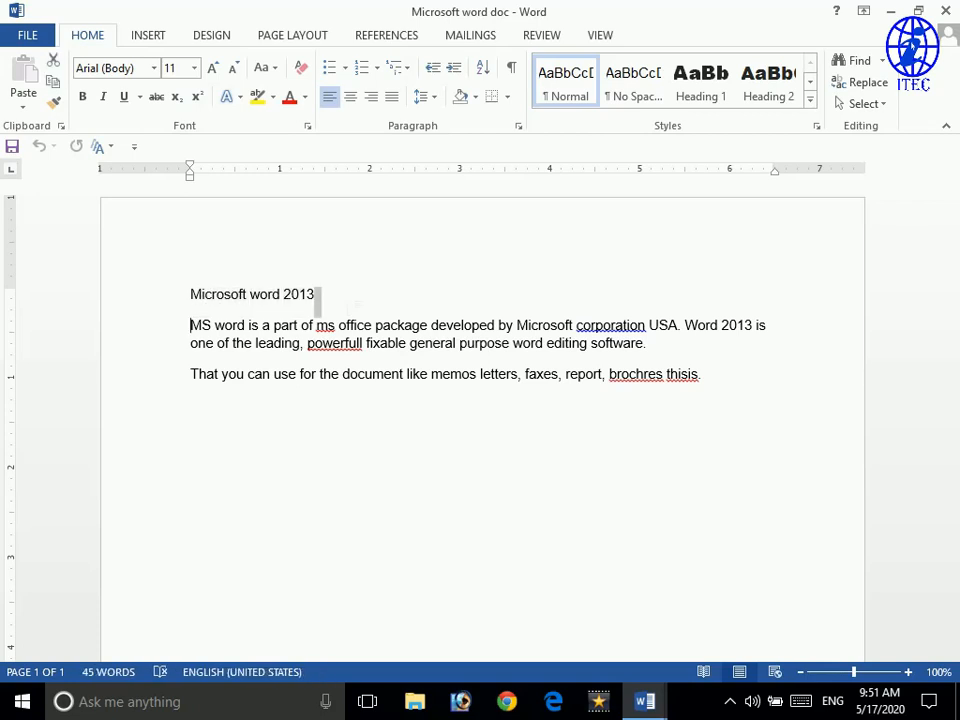
key(shift+Left)
key(shift+Left)
key(shift+Left)
key(shift+Left)
key(shift+Left)
key(shift+Left)
key(shift+Left)
key(shift+Left)
key(shift+Left)
key(shift+Left)
key(shift+Left)
key(shift+Left)
key(shift+Left)
key(shift+Left)
key(shift+Left)
key(shift+Left)
key(shift+Left)
key(shift+Left)
key(shift+Left)
key(shift+Left)
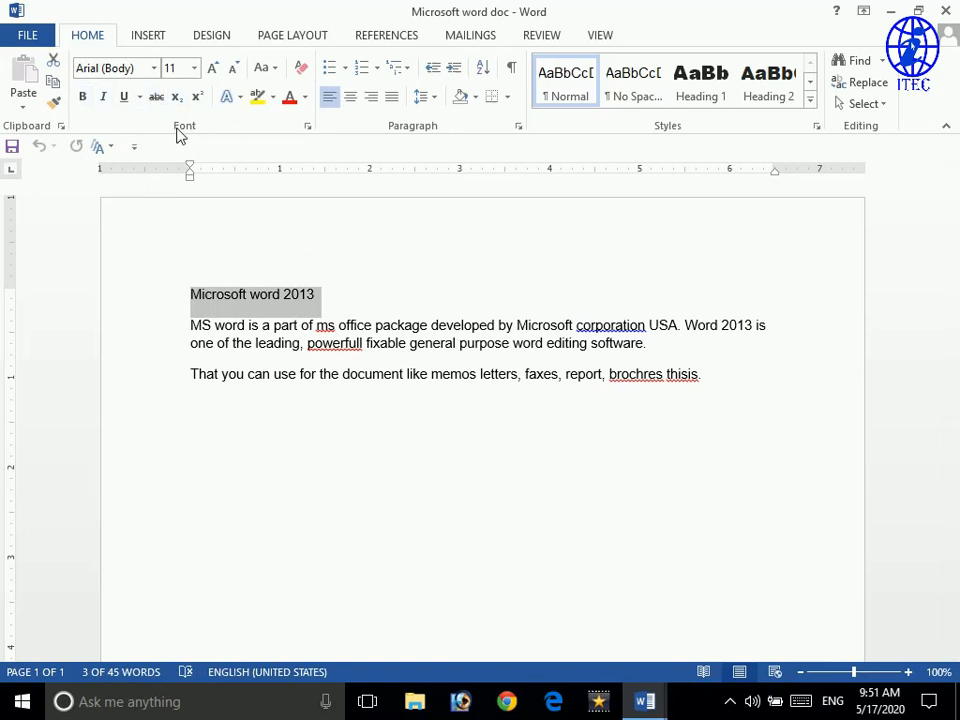
click(88, 100)
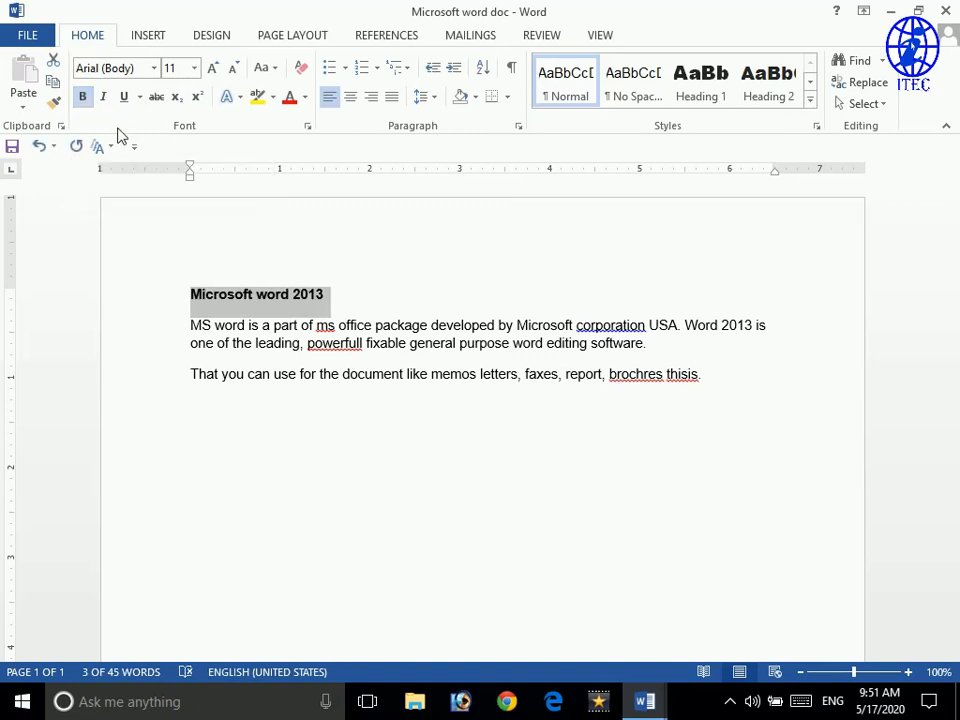
- Toggle italic and bold on and off for the title line, ending with only bold applied
click(306, 294)
drag(325, 294, 189, 294)
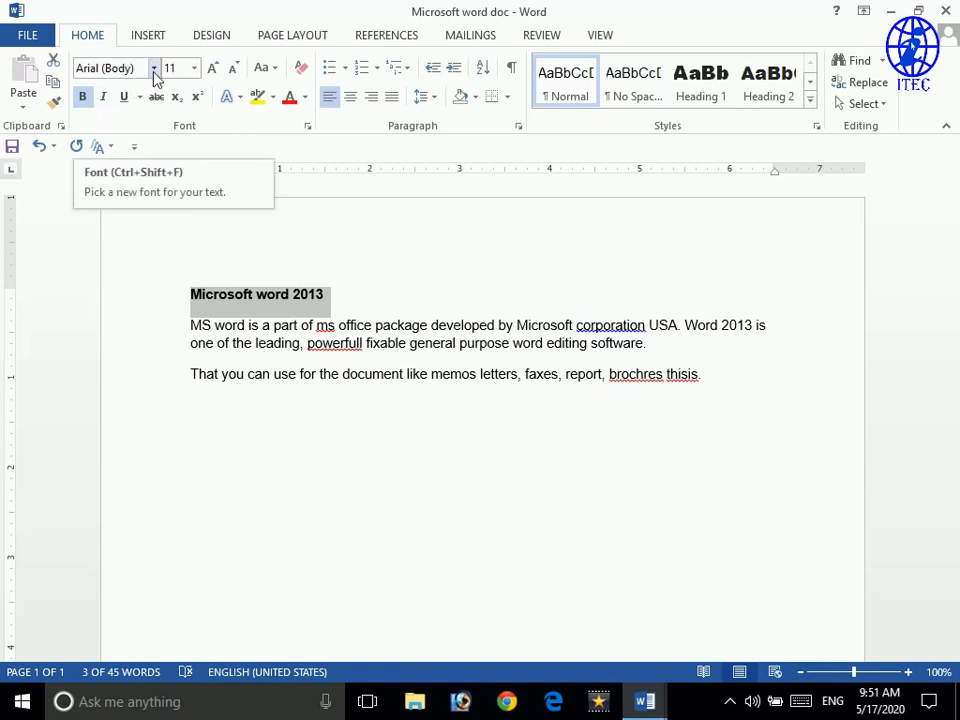
click(104, 97)
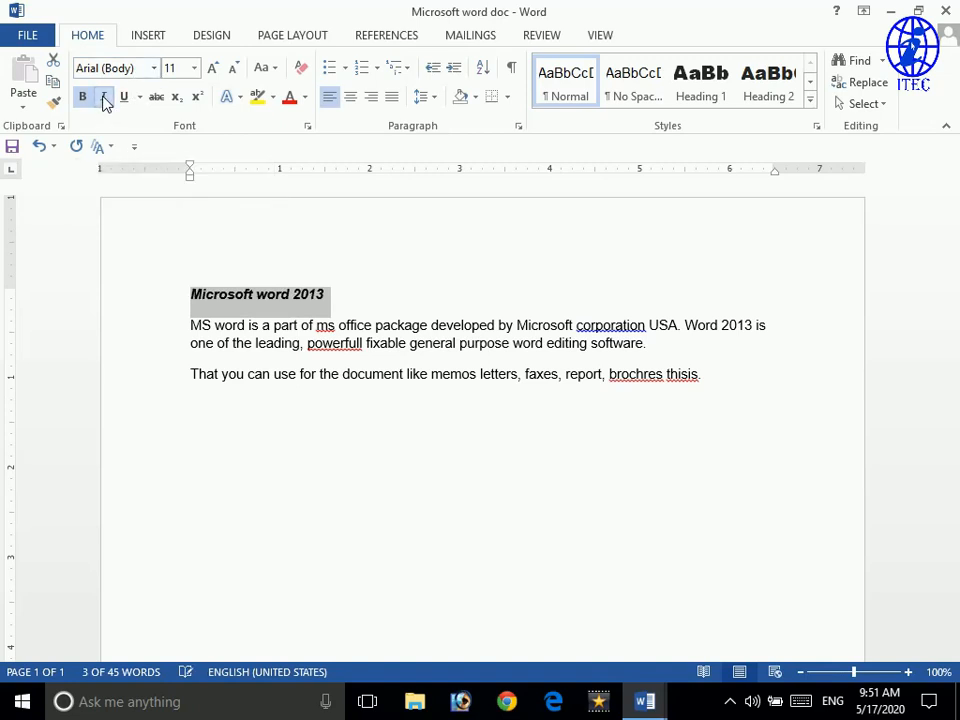
click(83, 97)
click(103, 97)
click(83, 97)
click(81, 97)
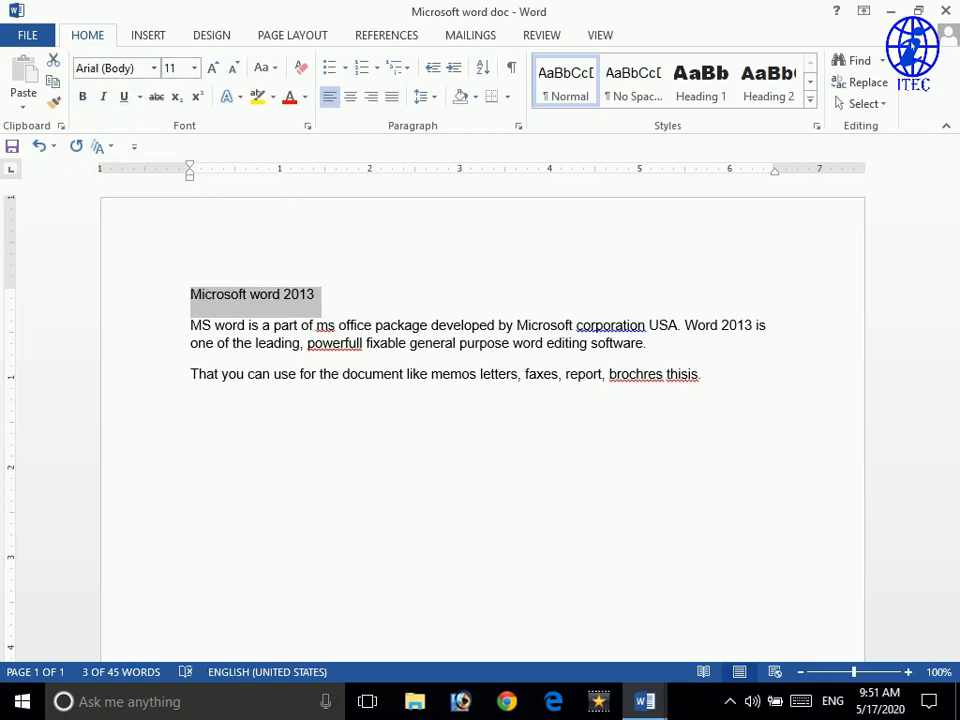
click(80, 98)
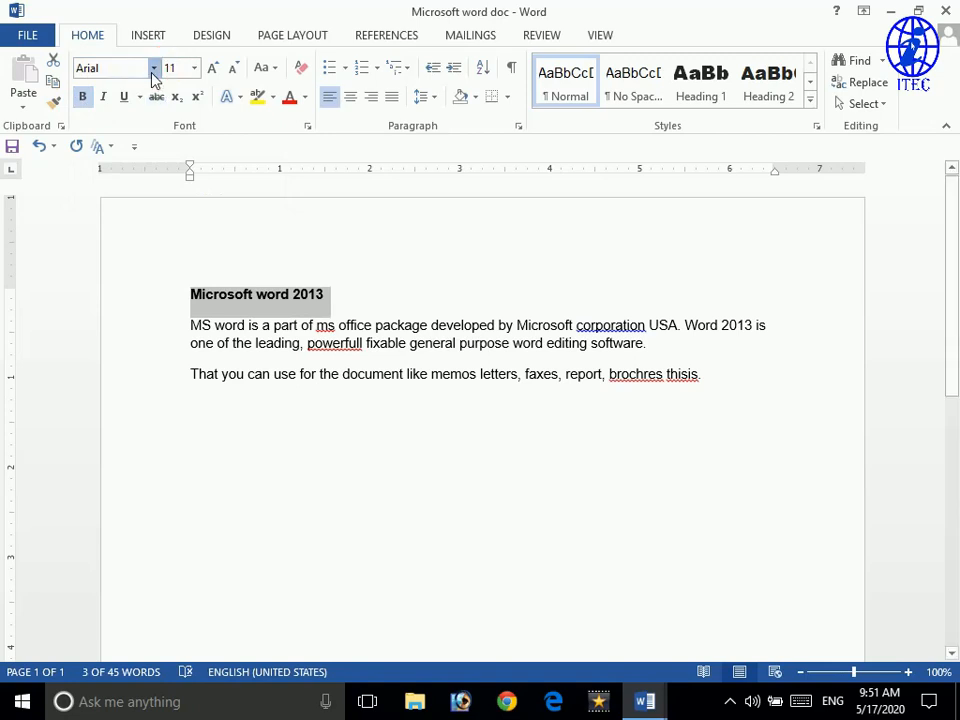
- Try Arial Black on the title line, and set its font to Times New Roman
click(154, 68)
click(141, 112)
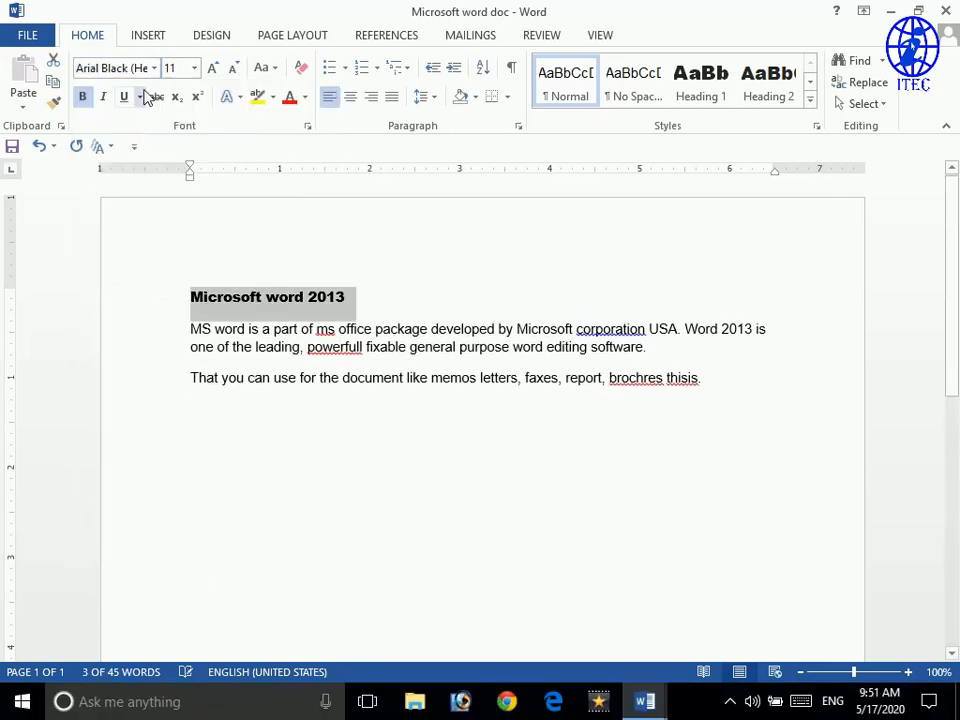
click(154, 68)
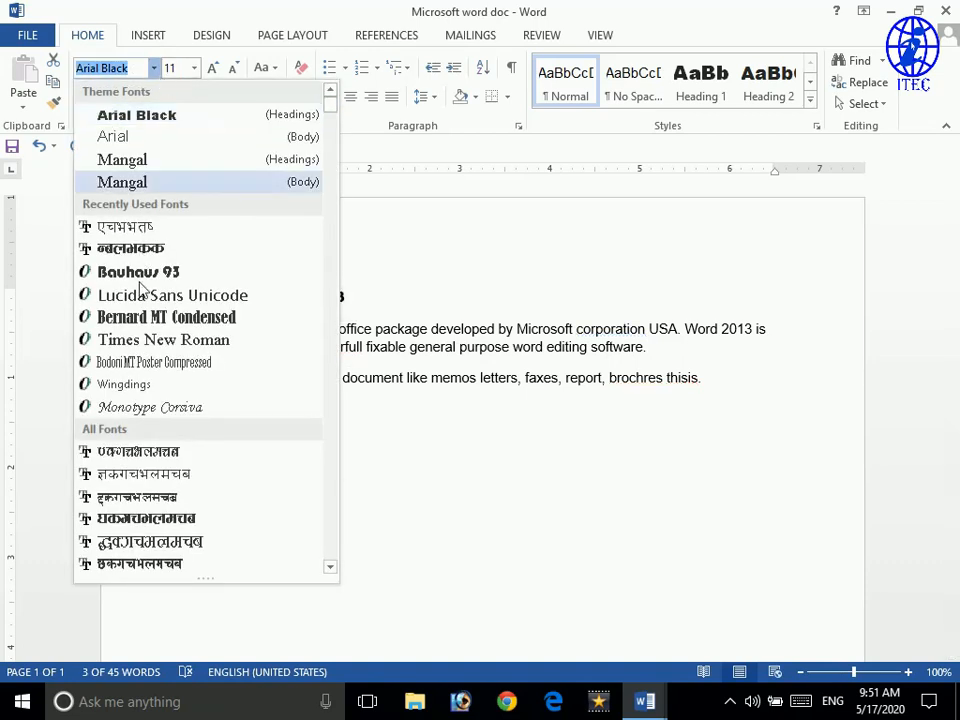
scroll(141, 265, down, 15)
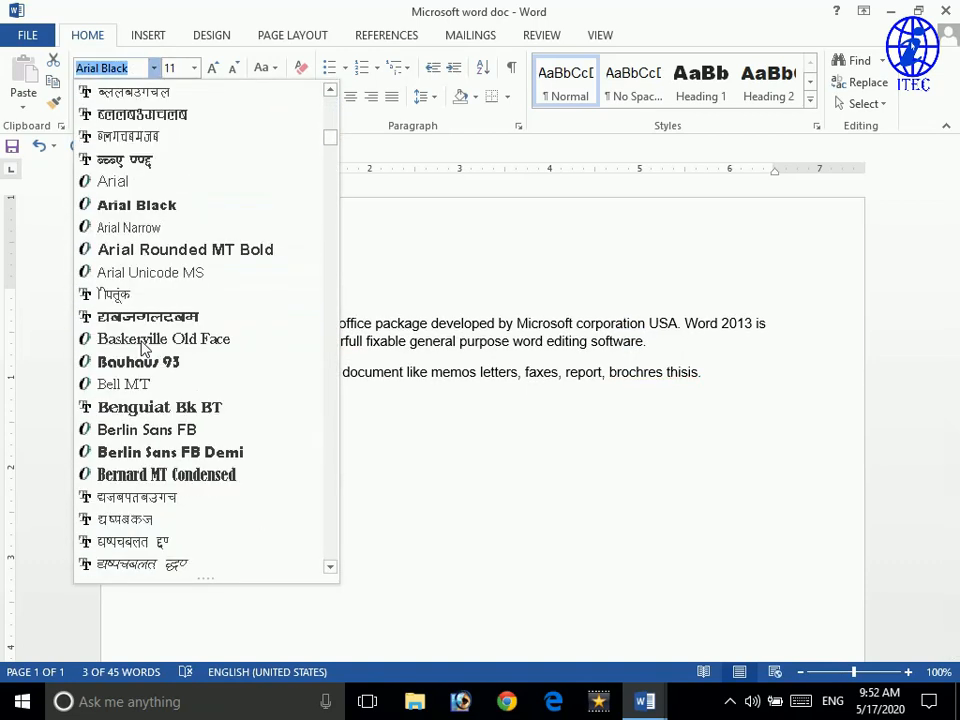
scroll(145, 347, down, 6)
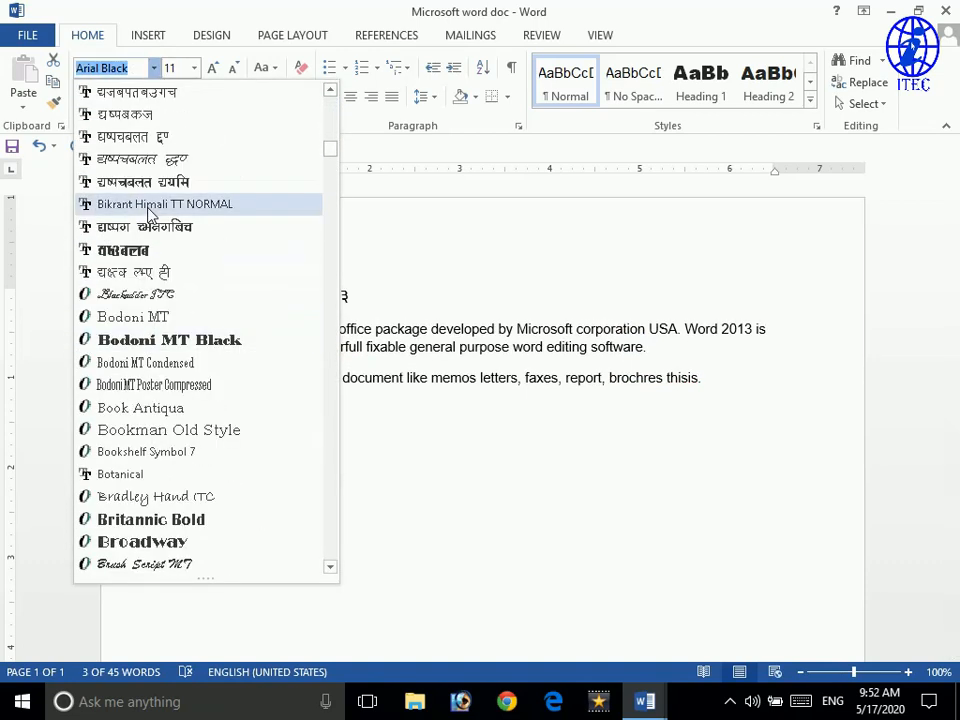
text(Times New Ro)
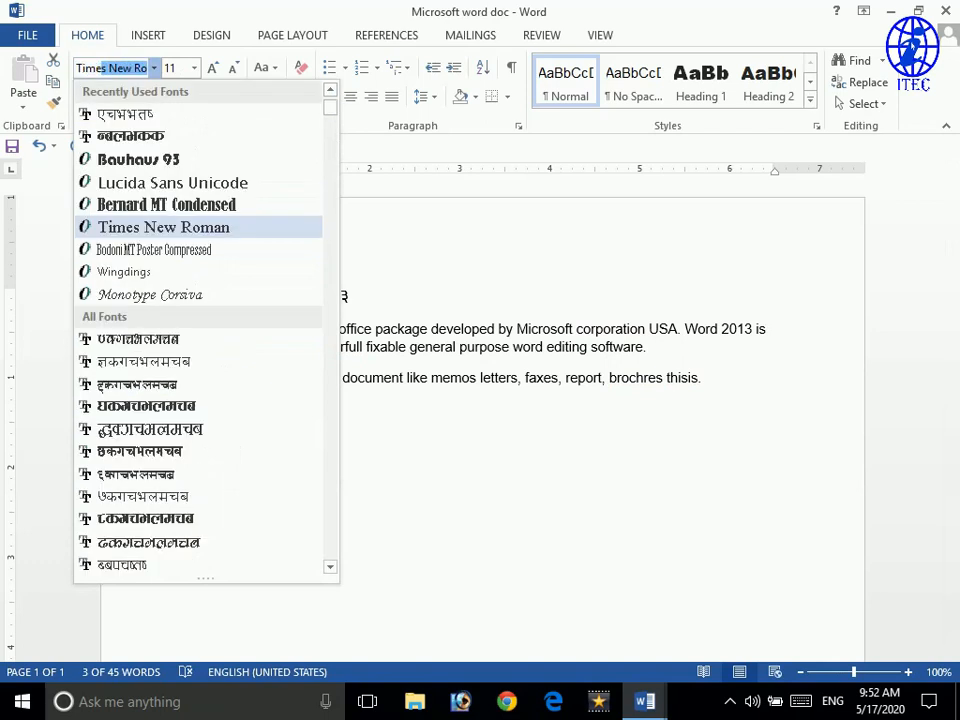
key(Return)
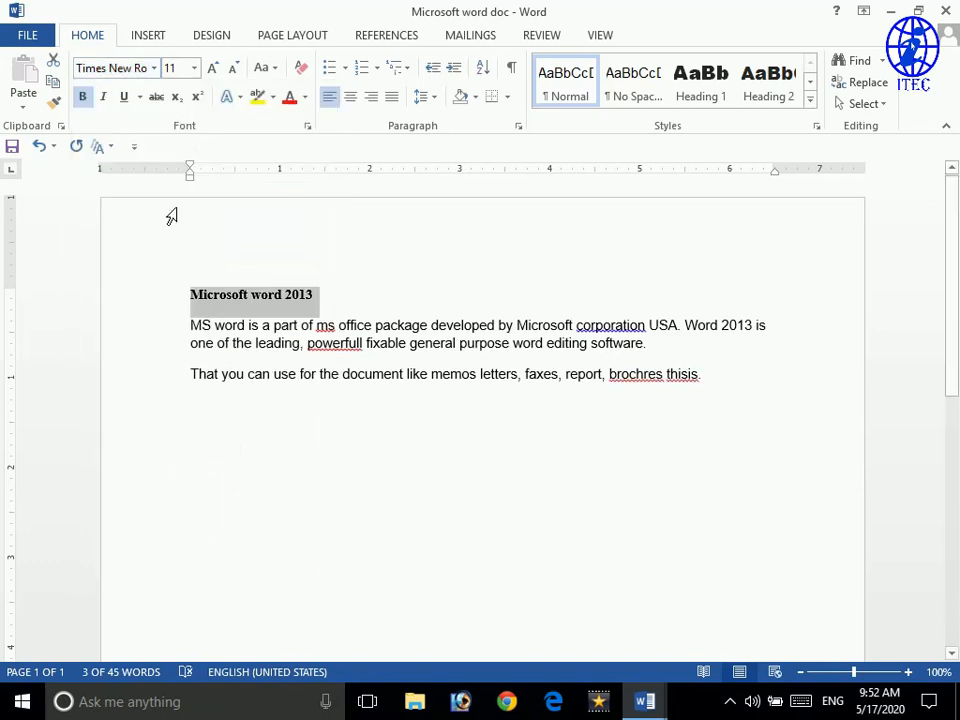
- Set the title's font size to 16 and enlarge it stepwise to 24
click(195, 68)
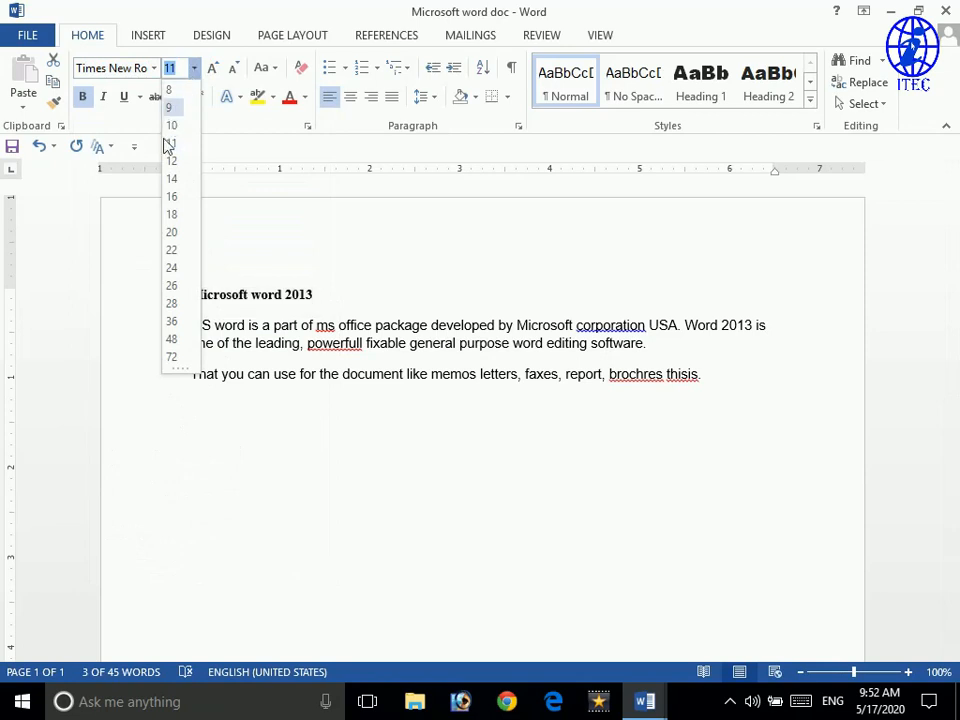
click(173, 198)
click(213, 72)
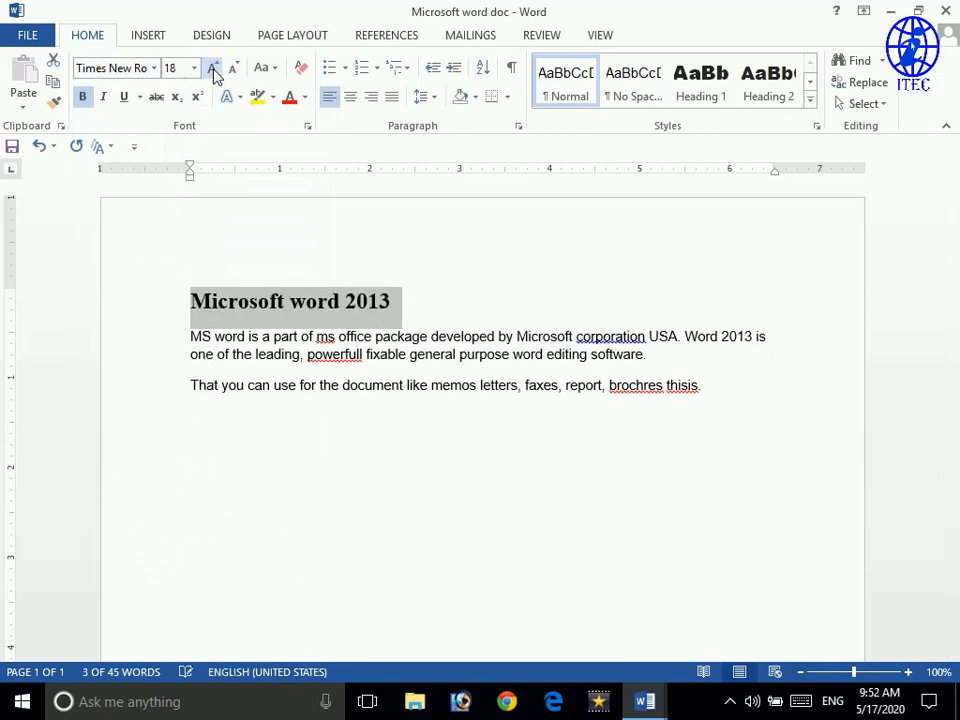
click(213, 72)
click(213, 72)
click(213, 72)
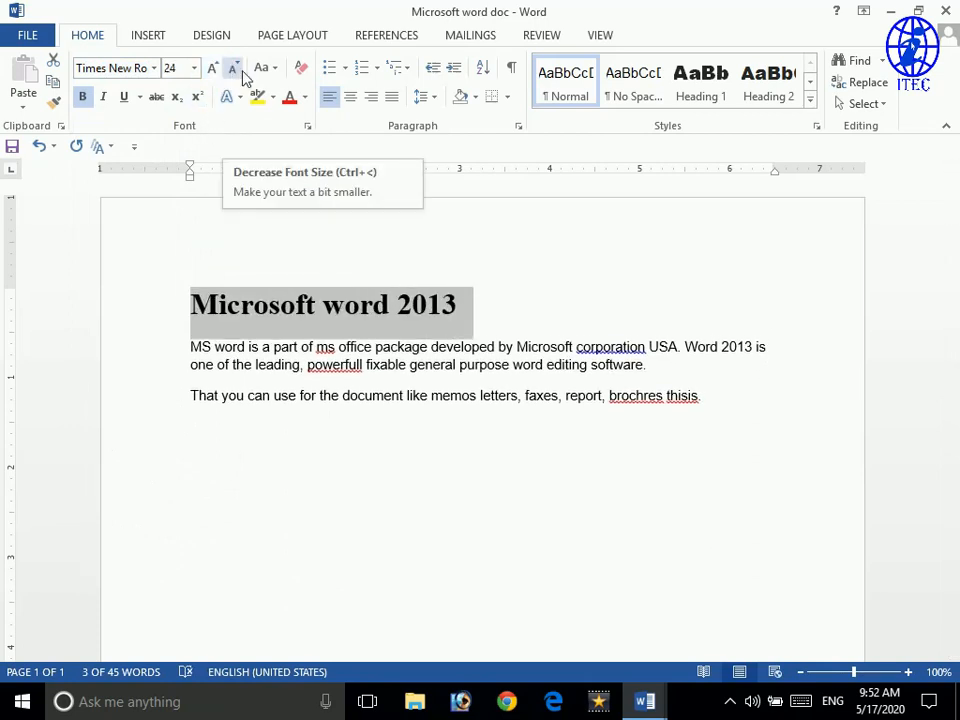
- Step the title's font size repeatedly down and up, stopping at 14
click(242, 73)
click(212, 72)
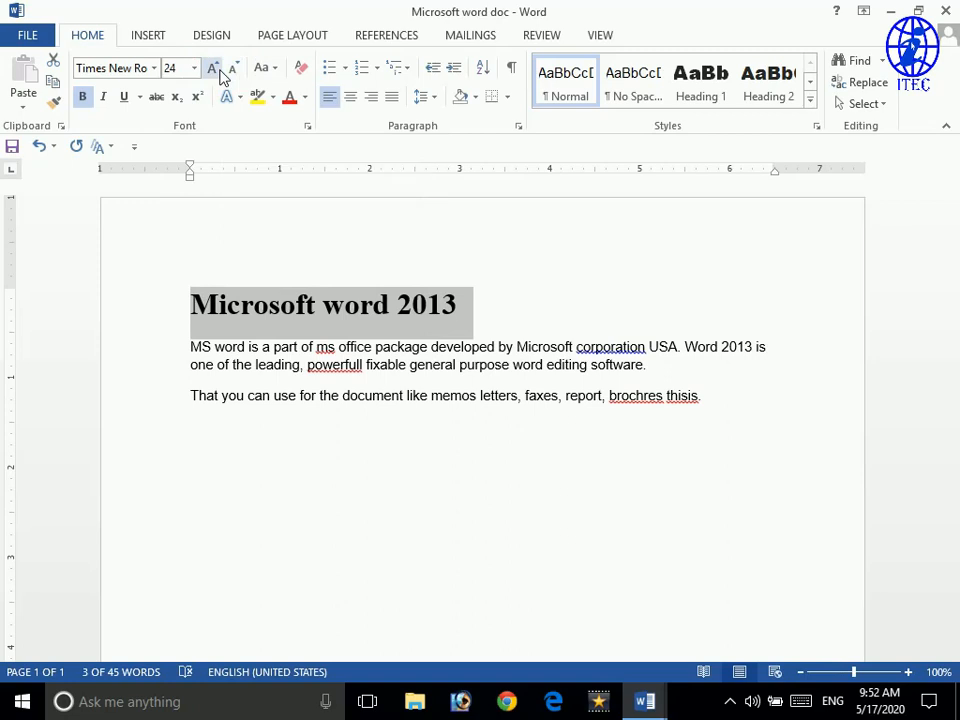
click(233, 72)
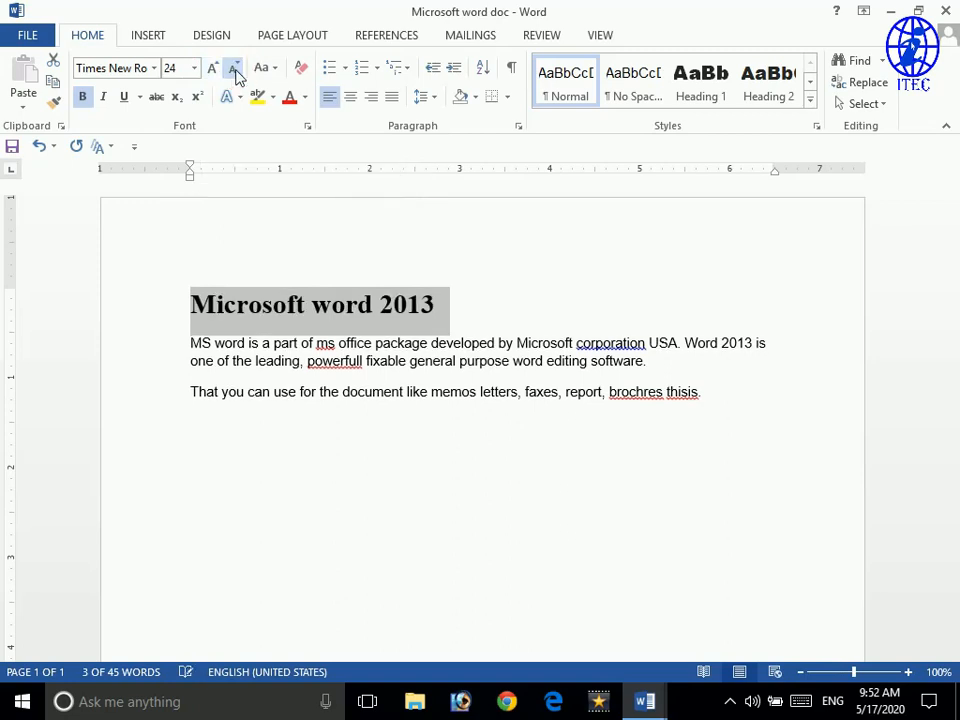
click(233, 72)
click(233, 72)
click(233, 72)
click(212, 72)
click(212, 72)
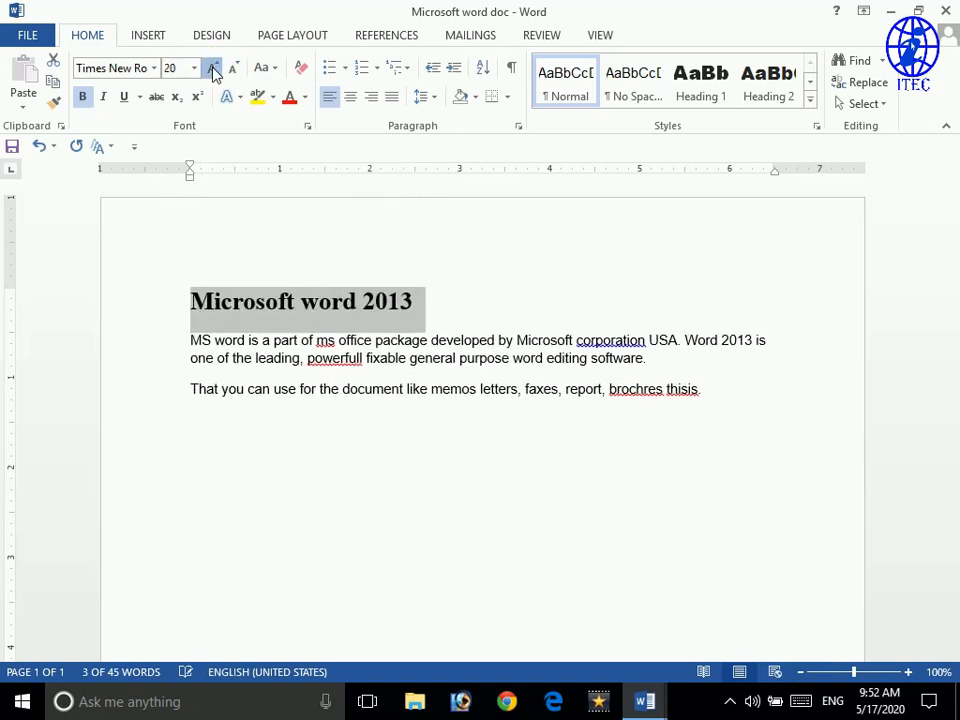
click(212, 72)
click(235, 72)
click(235, 72)
click(235, 72)
click(235, 72)
click(235, 72)
click(235, 72)
click(235, 72)
click(214, 70)
click(214, 70)
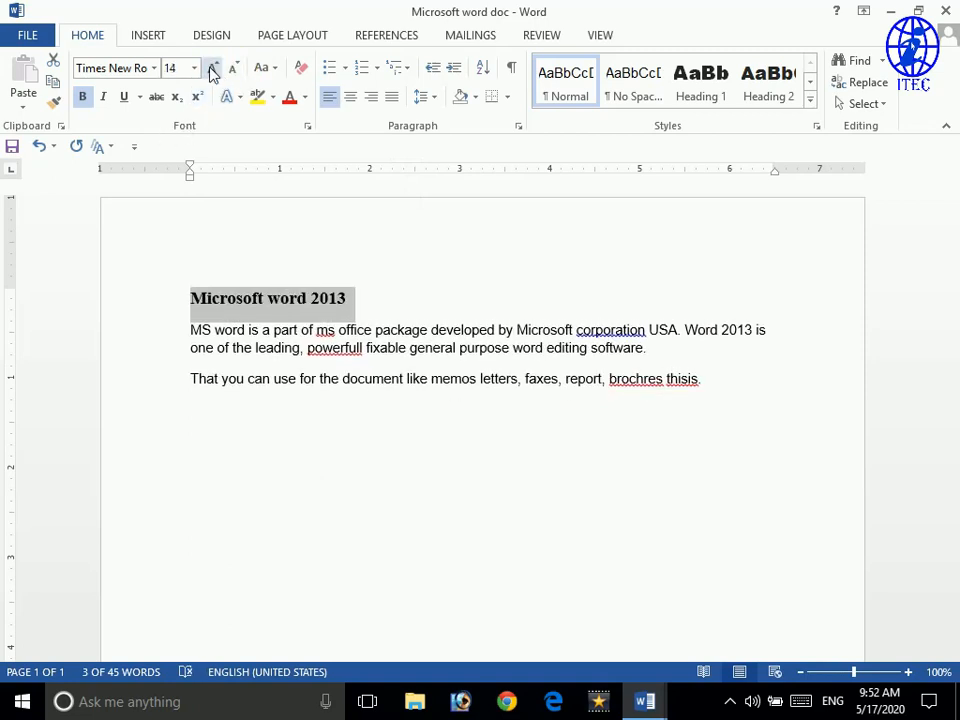
- Choose the preset font size 14 for the title line and deselect it
click(194, 70)
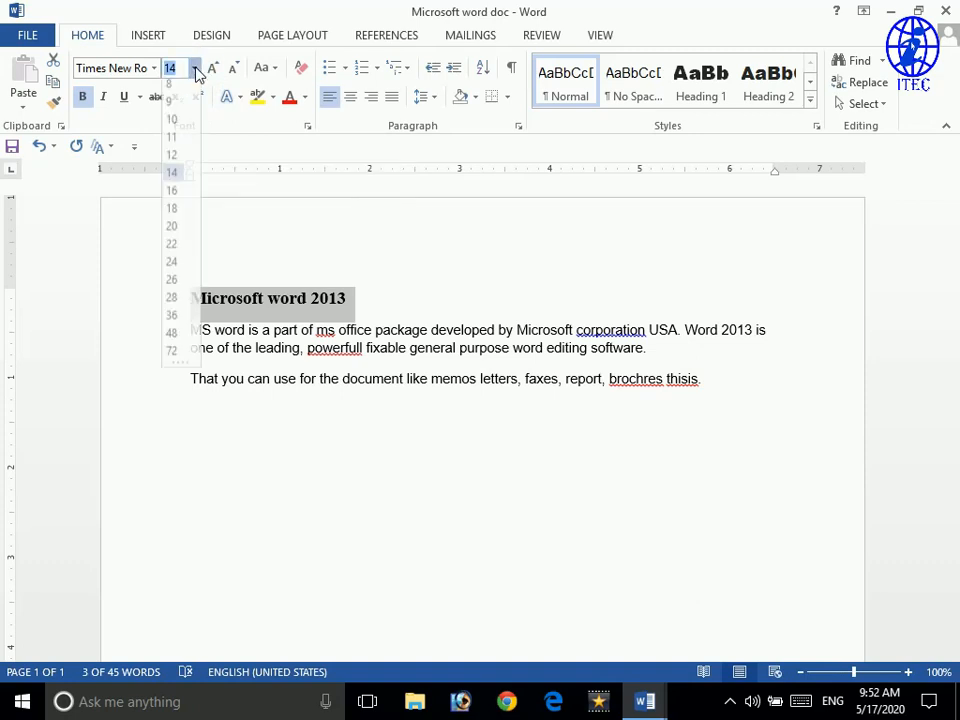
click(174, 180)
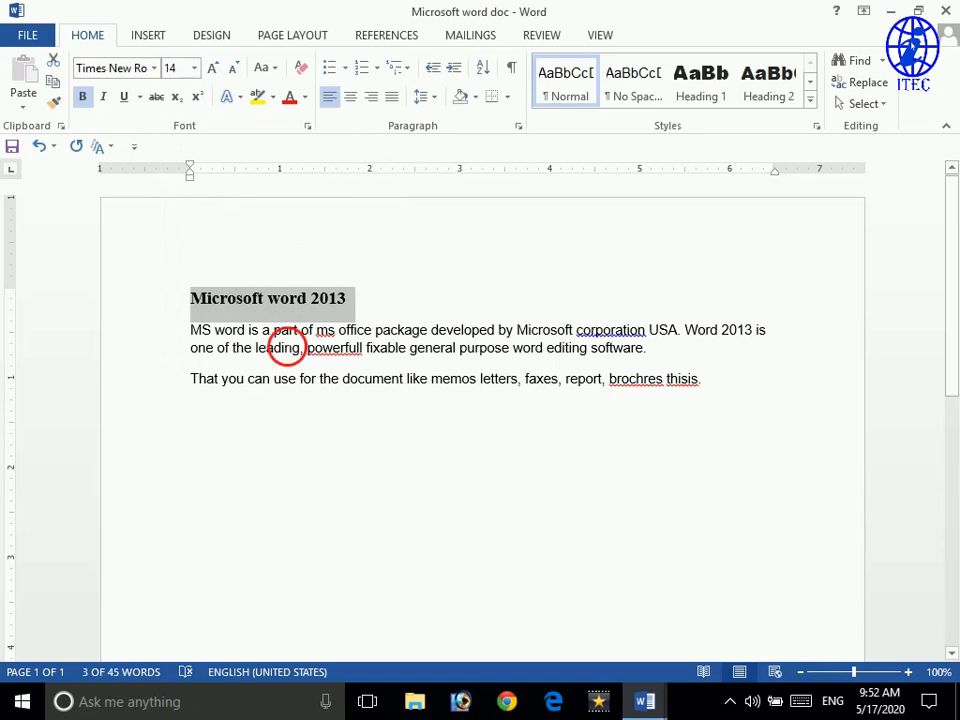
click(276, 331)
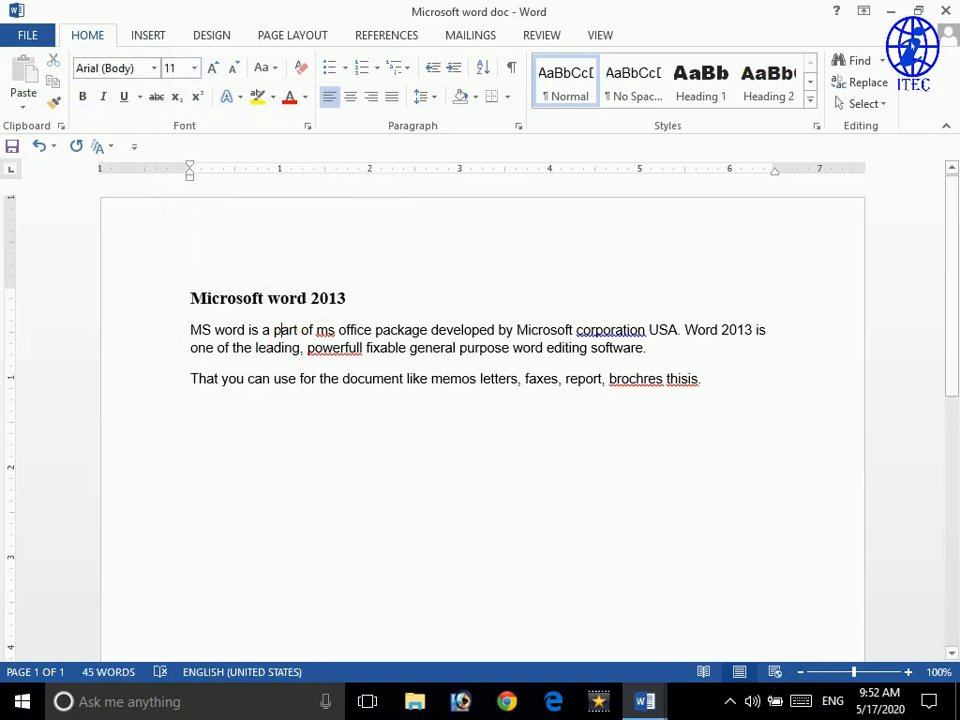
- Apply italic and underline to the title line "Microsoft word 2013"
drag(347, 298, 190, 298)
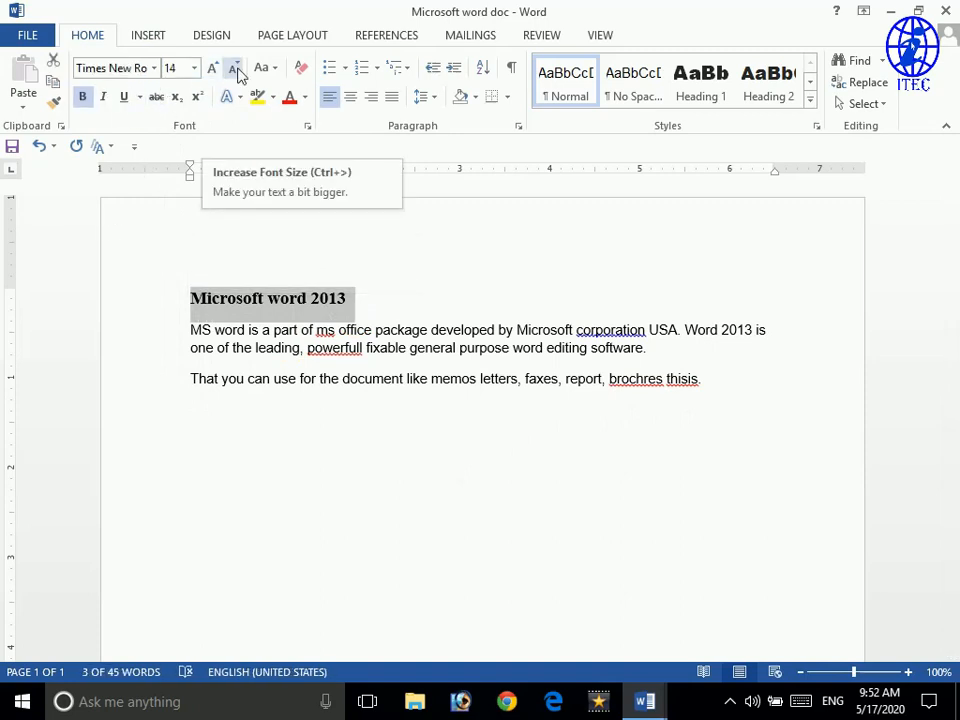
click(106, 100)
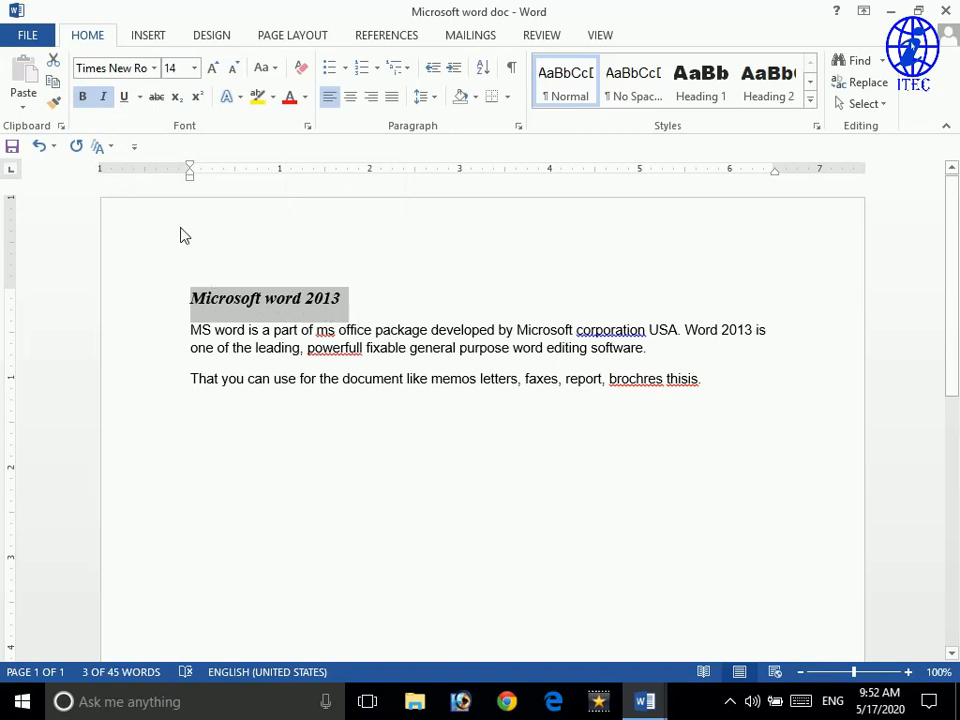
click(125, 99)
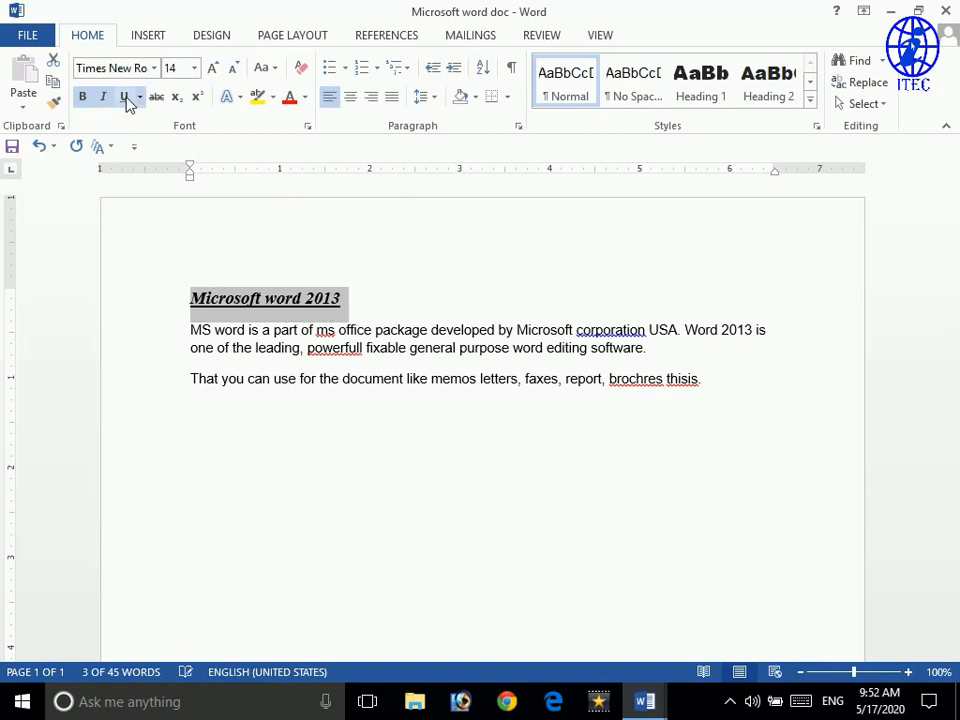
click(276, 320)
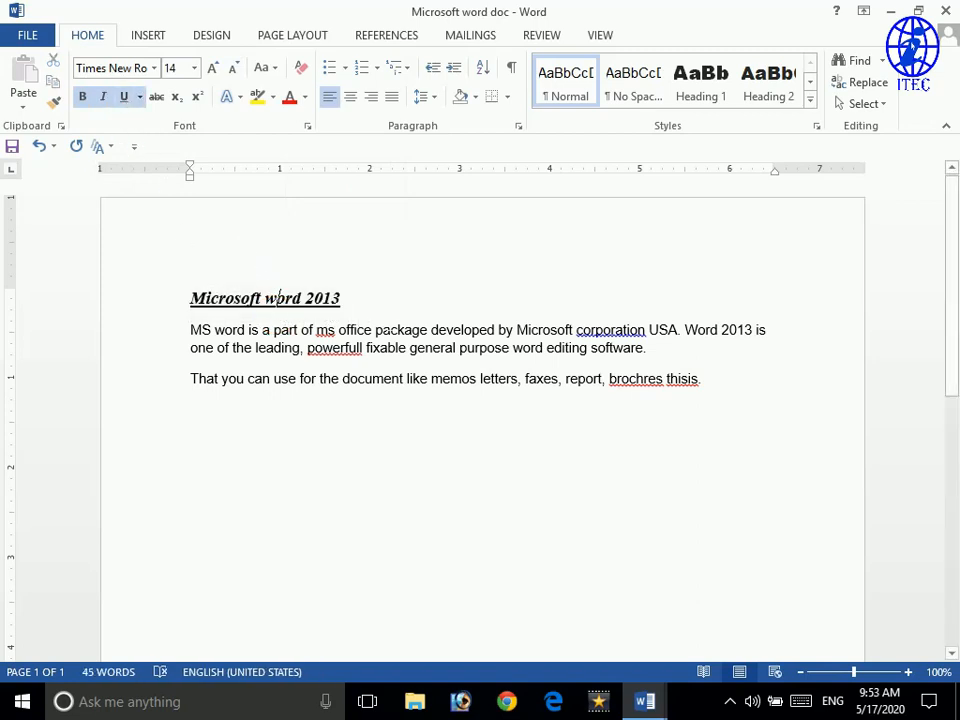
- Remove bold, italic and underline from the title line "Microsoft word 2013"
drag(341, 298, 190, 298)
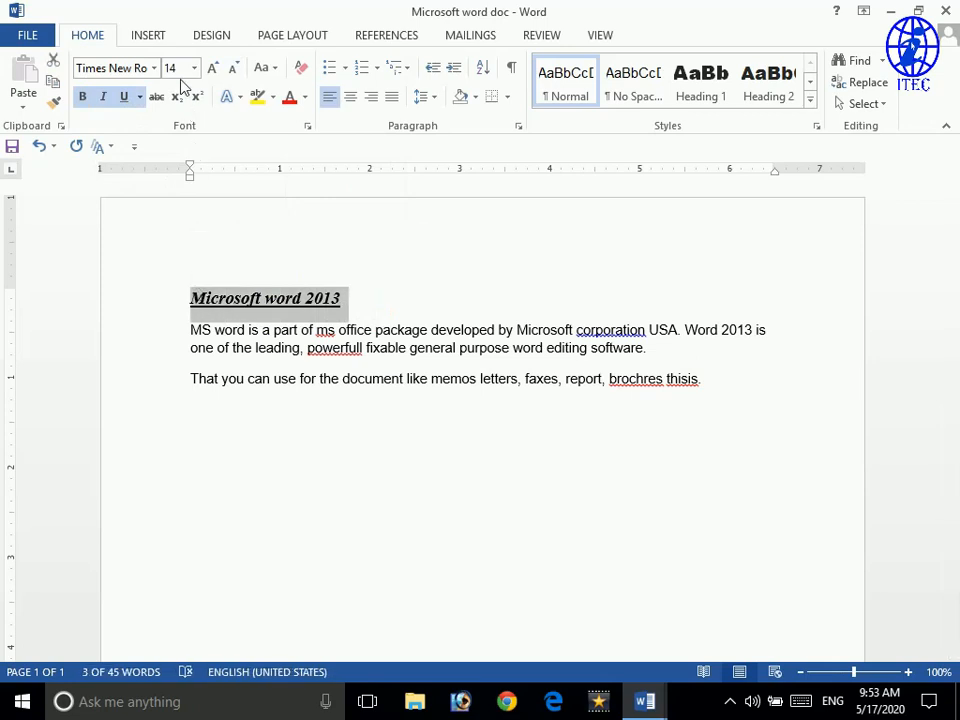
click(131, 101)
click(131, 101)
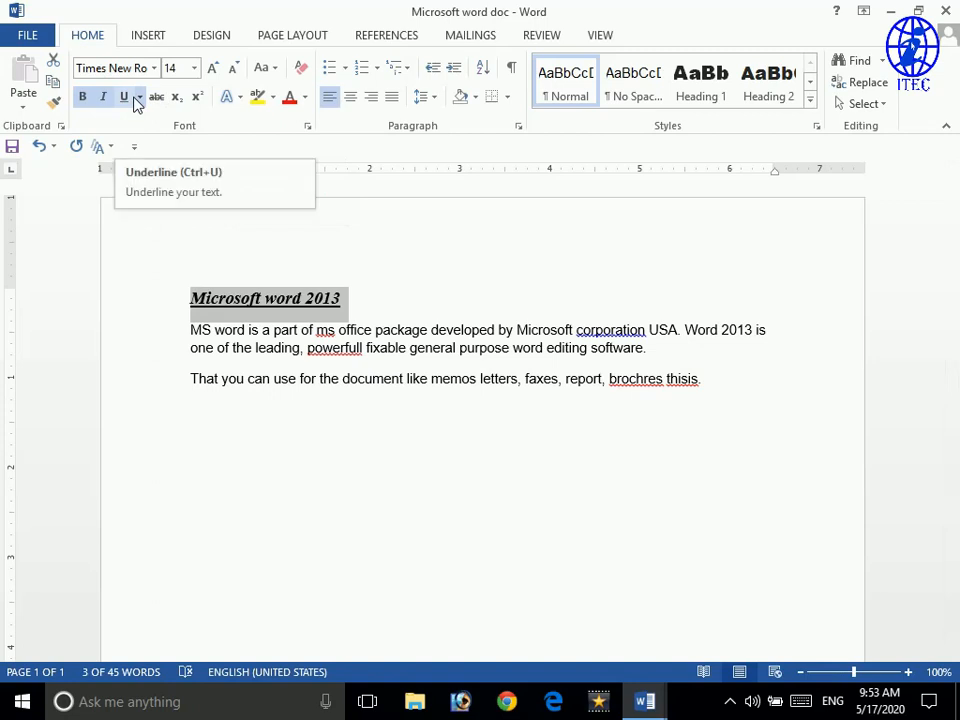
click(82, 96)
click(102, 96)
click(124, 97)
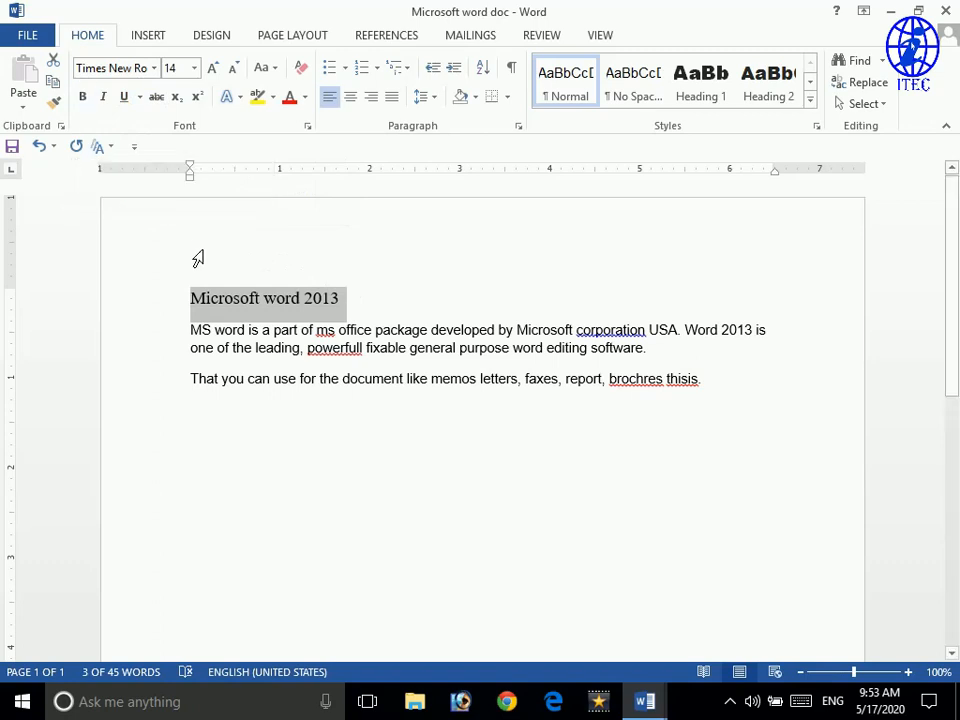
- Reapply bold, italic and underline to the title line, and take the underline off again
key(ctrl+b)
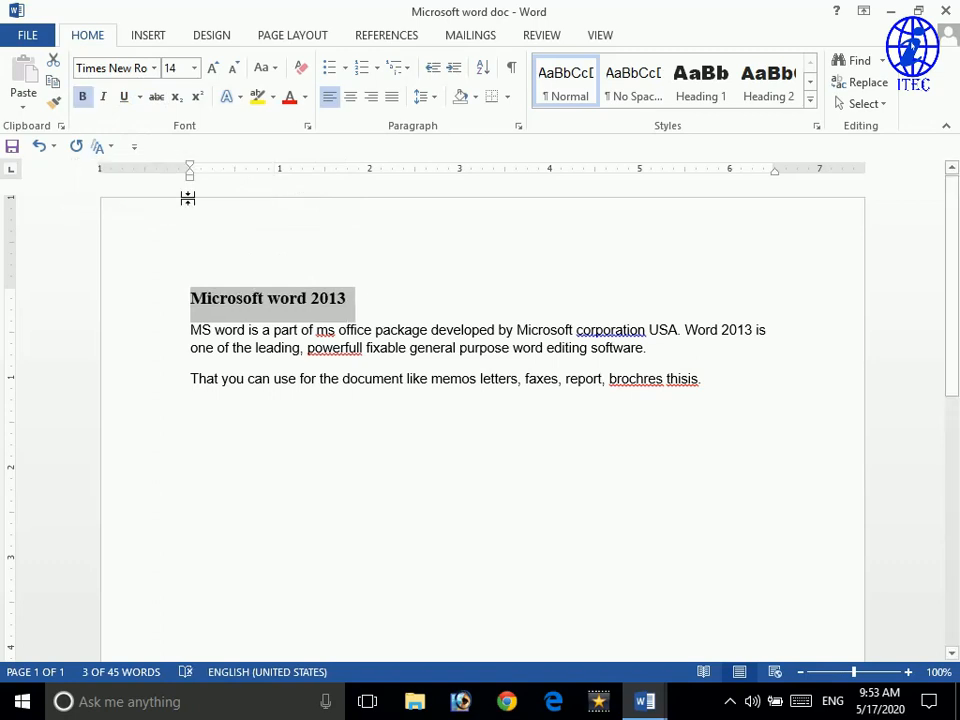
key(ctrl+i)
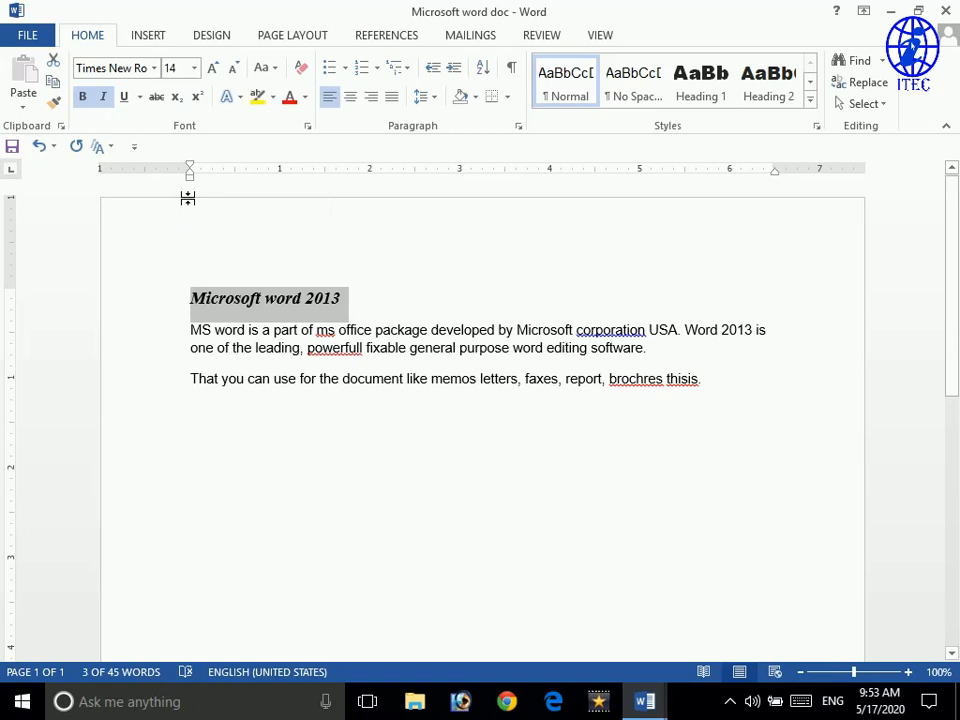
key(ctrl+u)
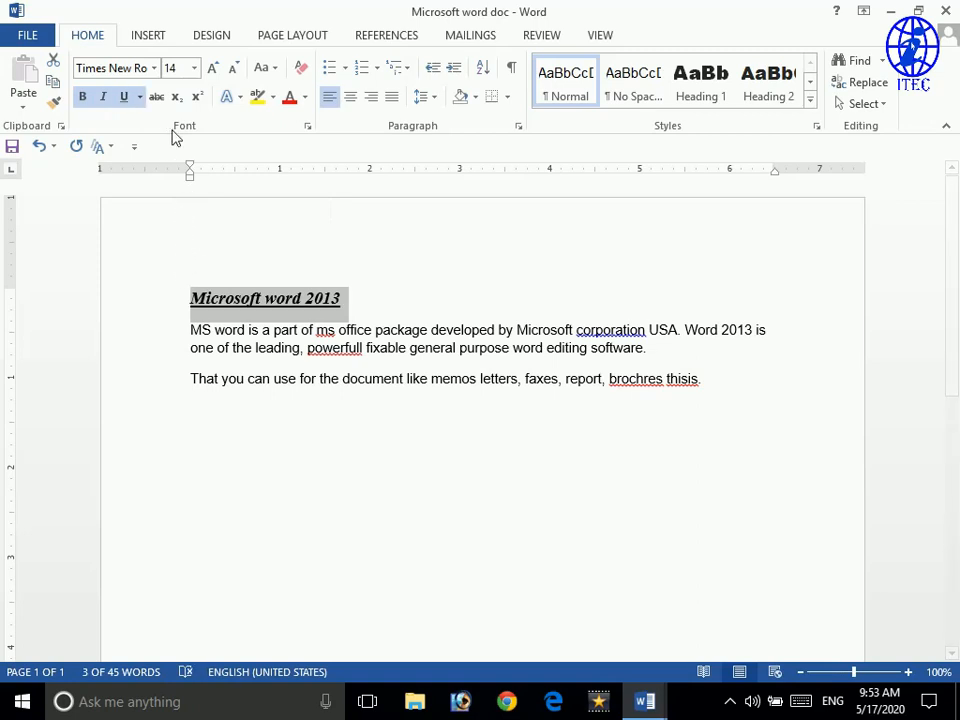
key(ctrl+u)
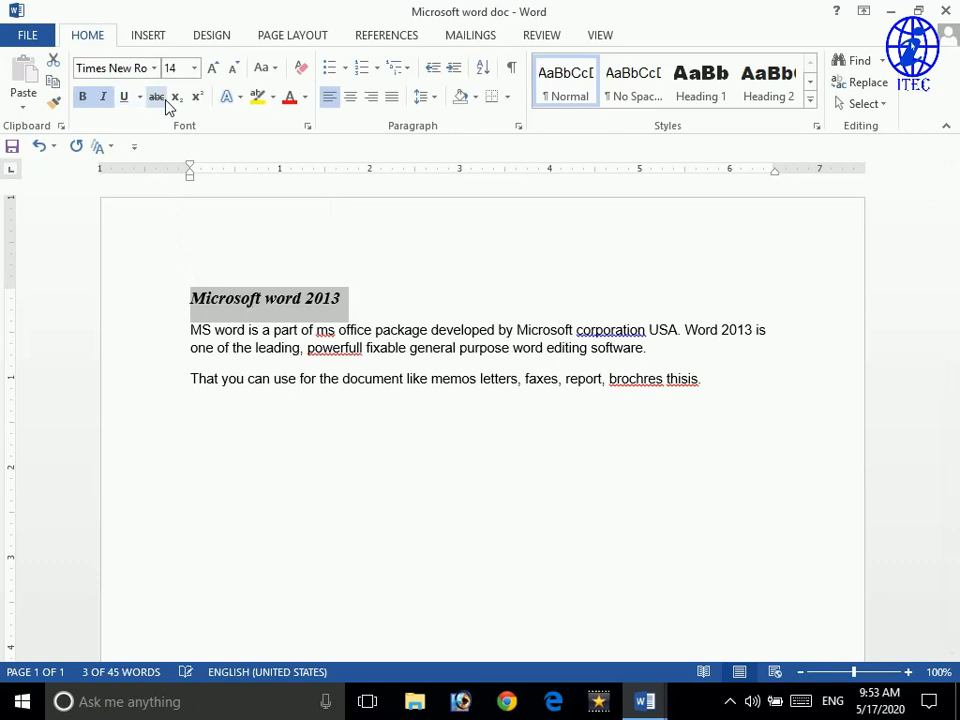
- Strike through the title line "Microsoft word 2013" and inspect the effect up close
click(167, 105)
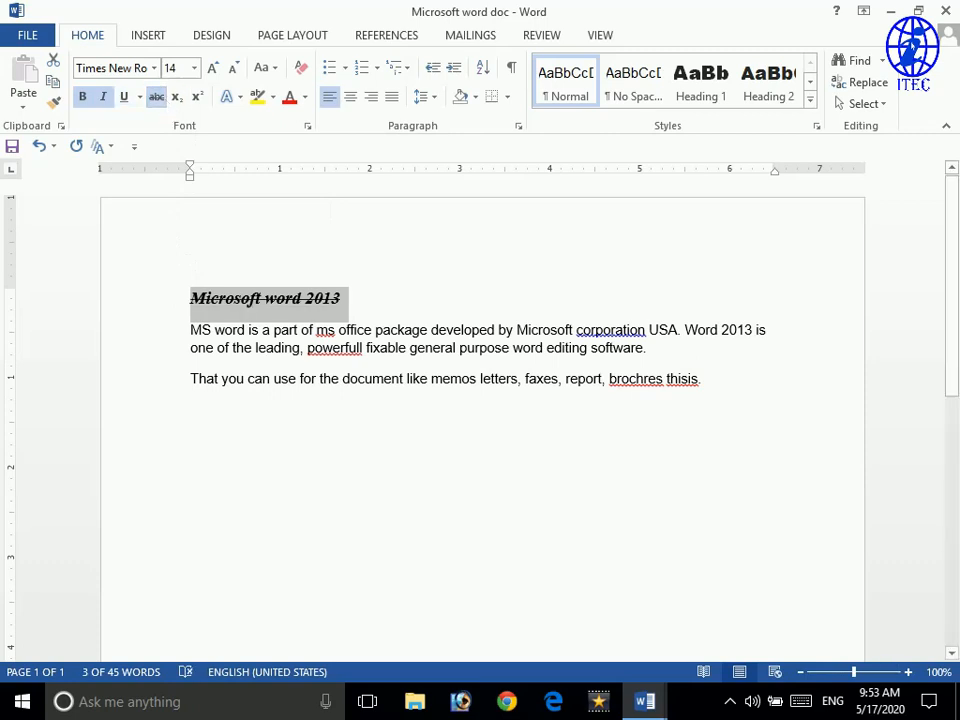
click(908, 672)
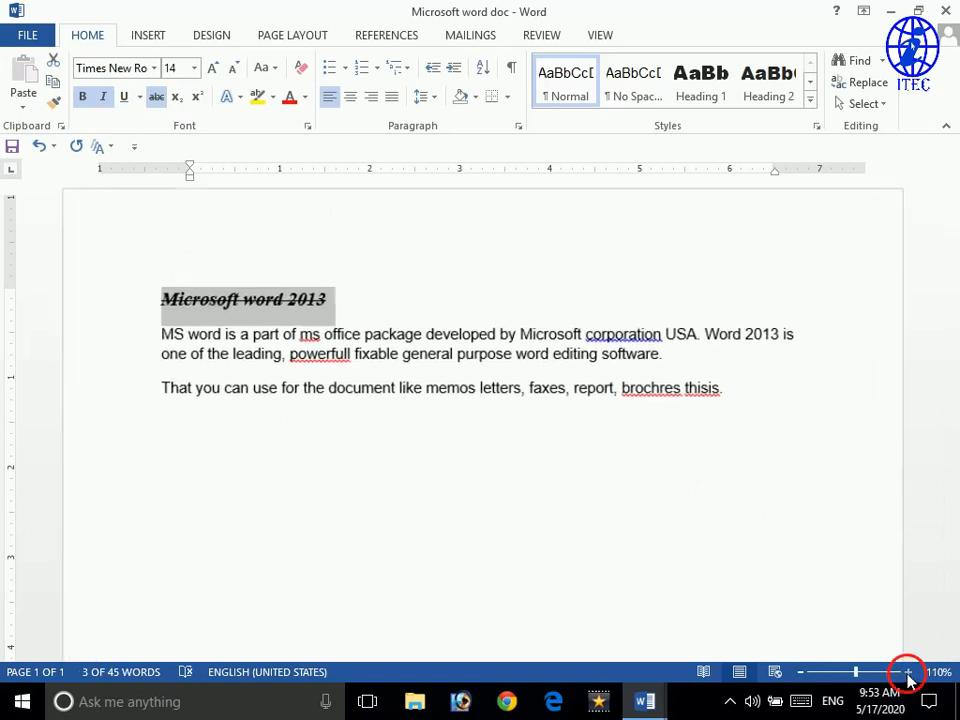
click(908, 672)
click(908, 672)
click(908, 672)
click(908, 672)
click(908, 672)
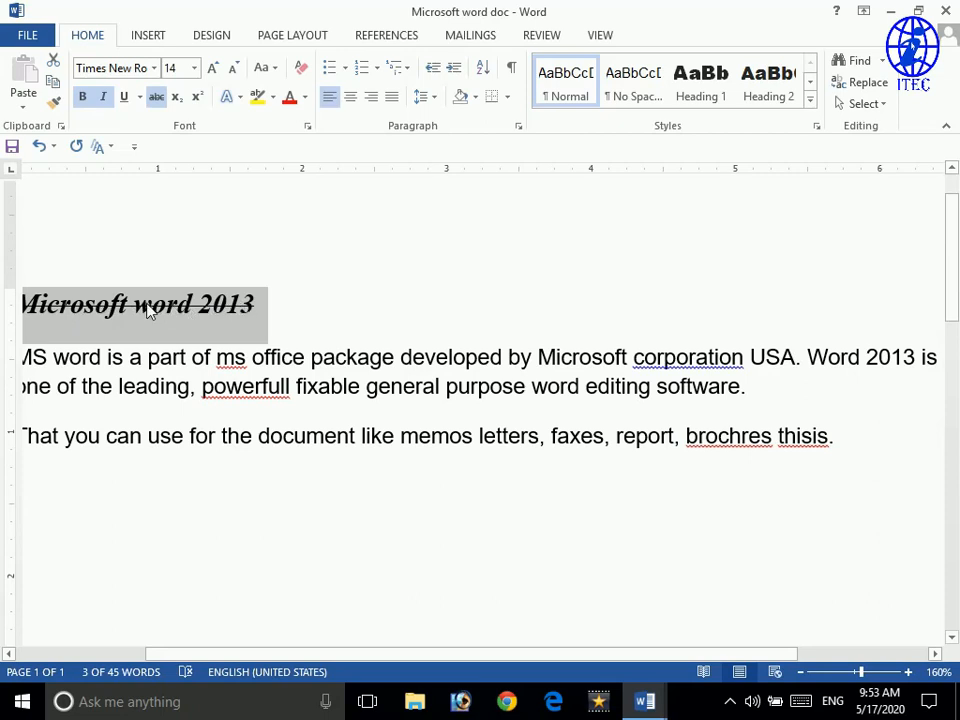
click(799, 673)
click(799, 673)
click(799, 673)
click(799, 673)
click(799, 673)
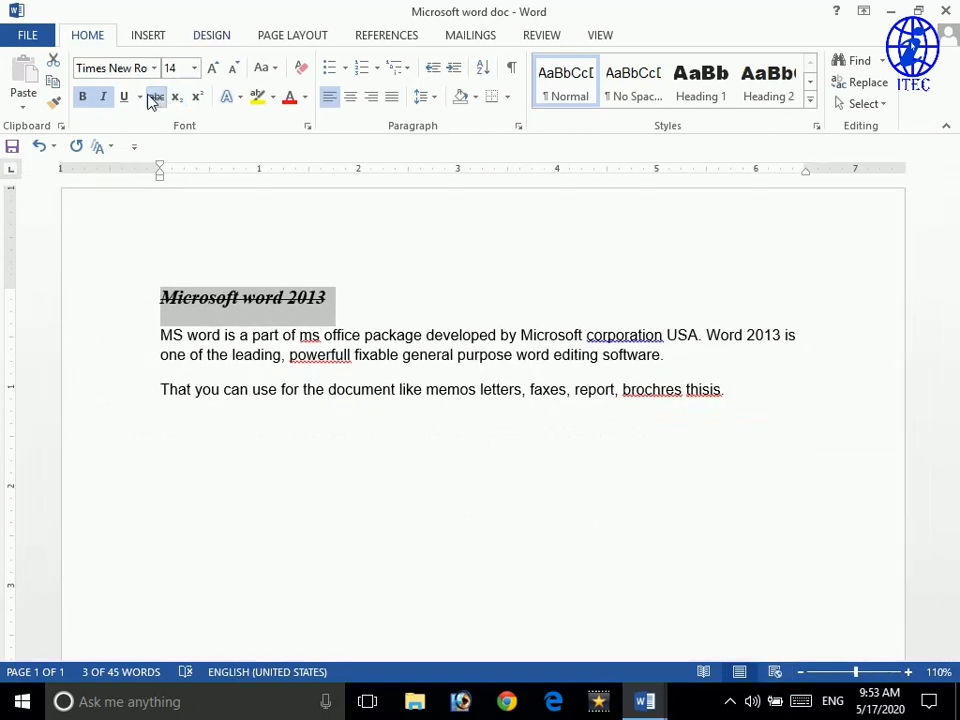
- Remove the strikethrough from the title line and deselect it
click(330, 335)
drag(326, 297, 160, 297)
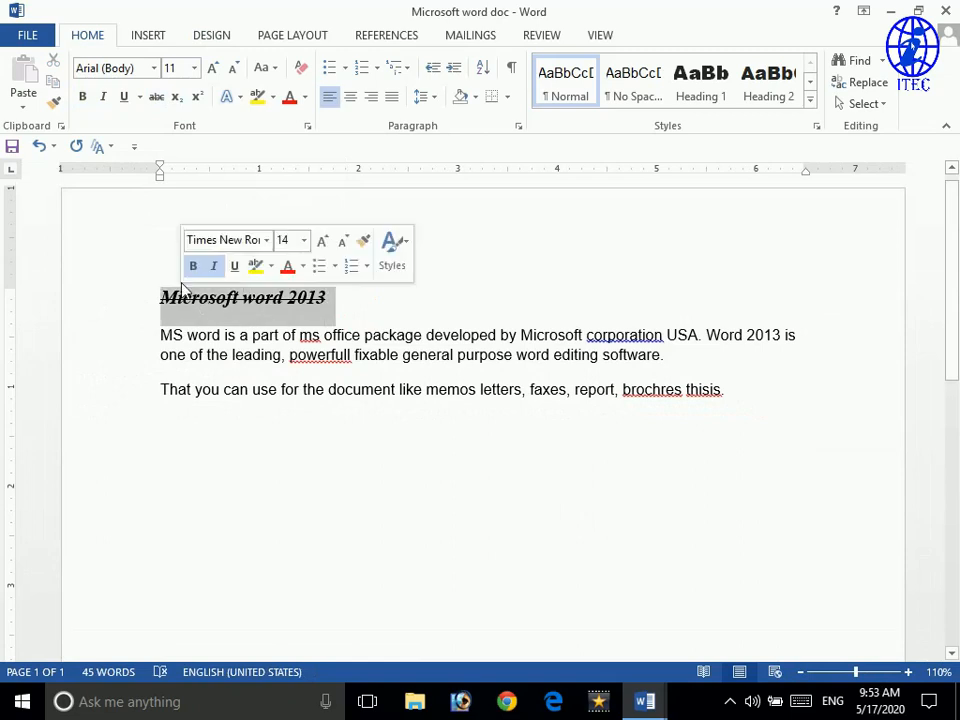
click(156, 97)
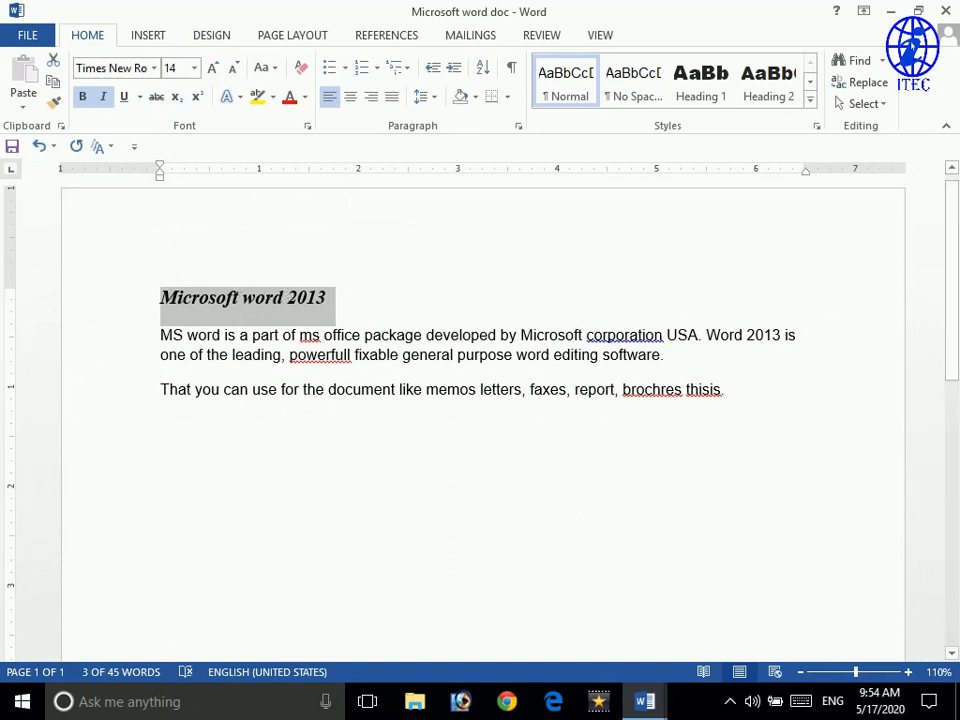
click(362, 355)
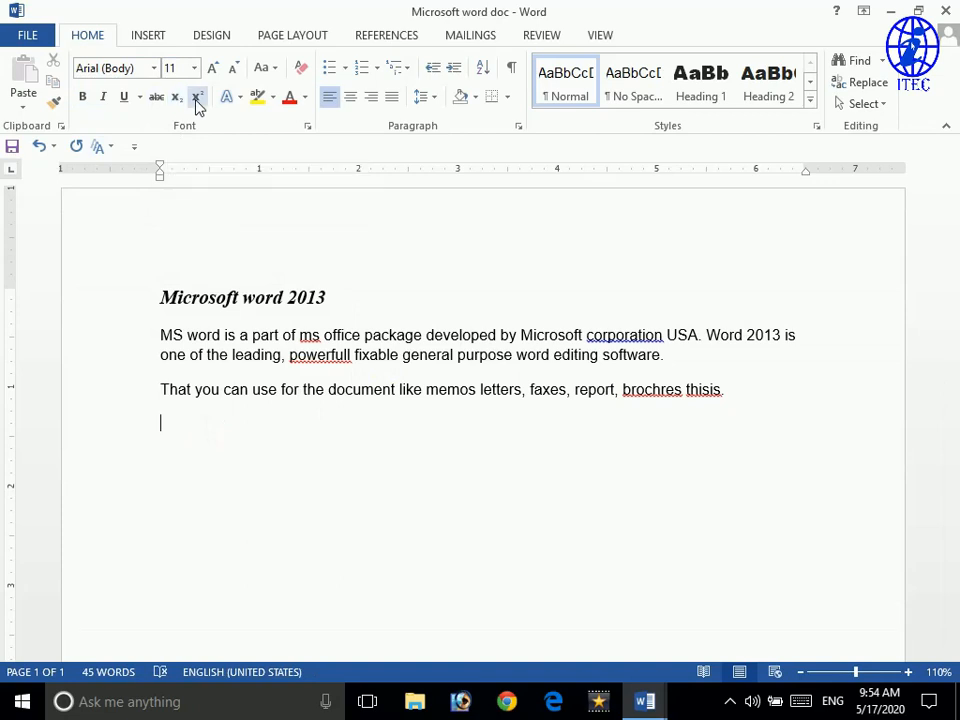
- Insert an empty line above the title "Microsoft word 2013"
click(193, 297)
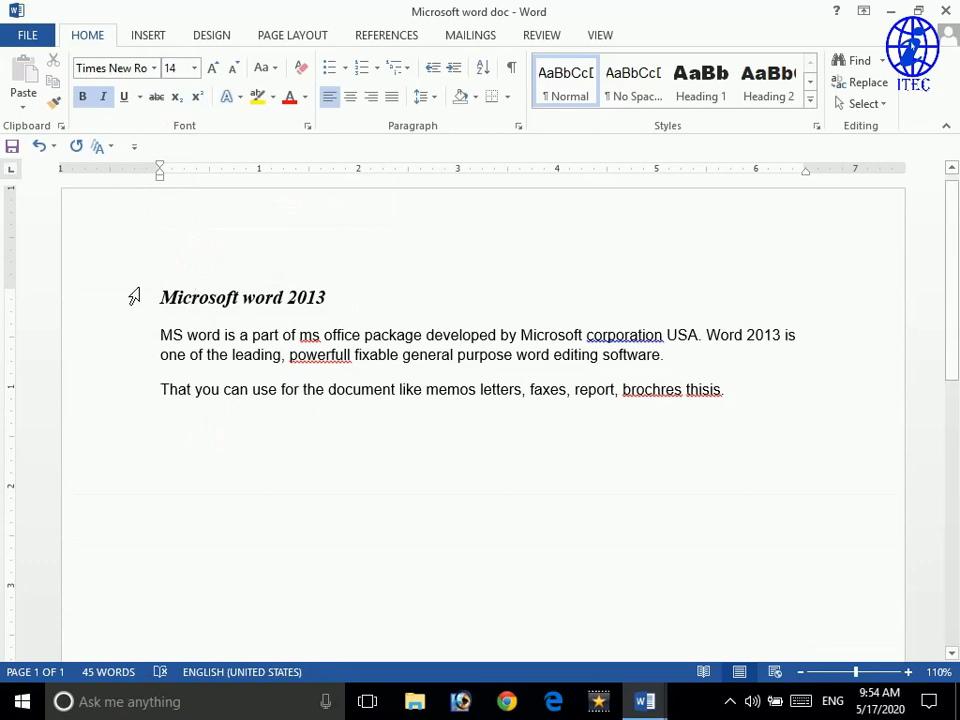
click(160, 296)
key(Return)
- Write the expression "a2+b2" with a lowercase a on the empty line below the last paragraph
click(163, 459)
click(206, 280)
click(192, 464)
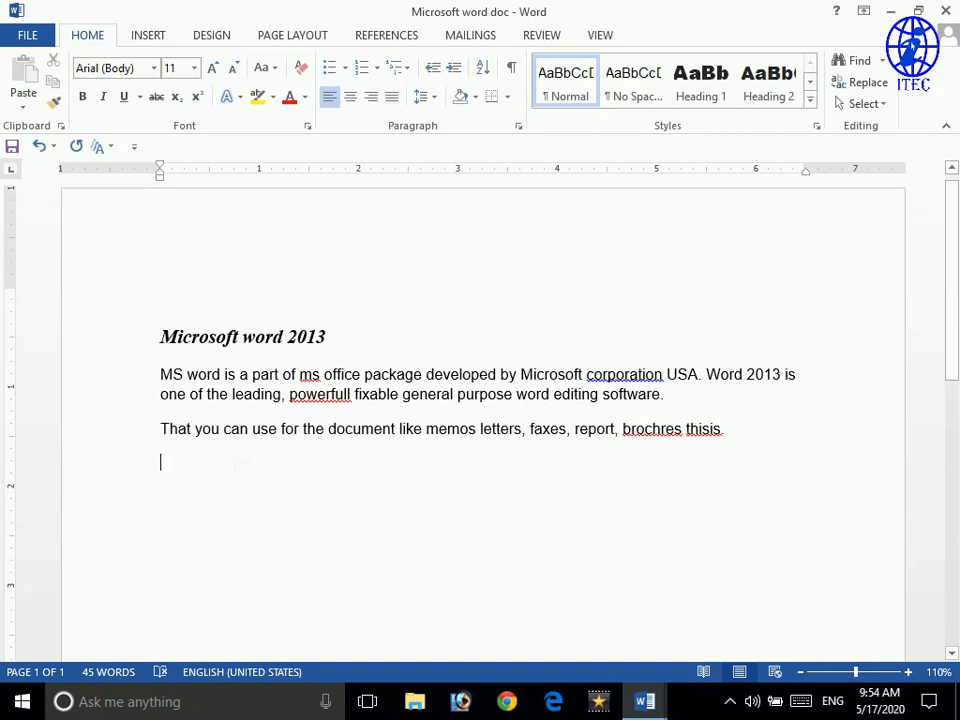
text(a)
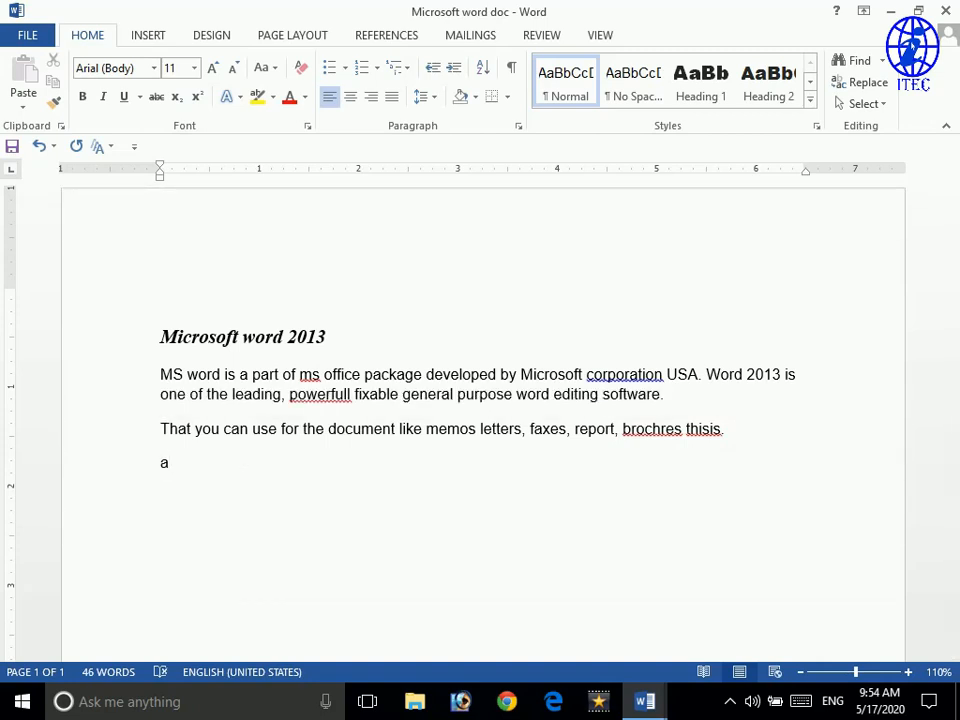
key(BackSpace)
text(A2)
key(ctrl+z)
text(+b2)
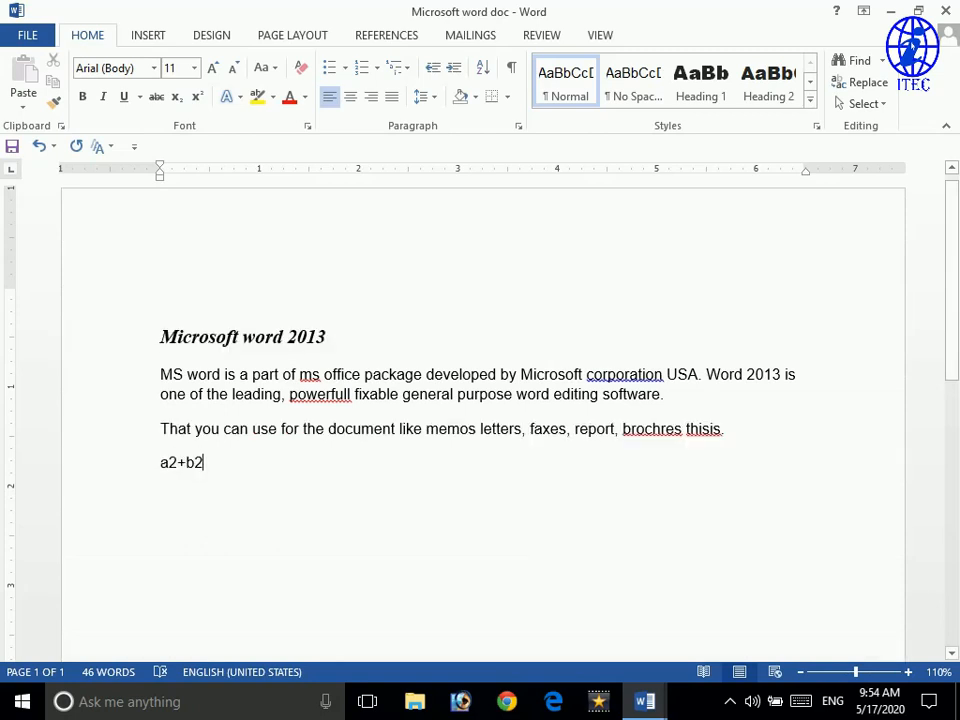
- Format both 2s in the expression "a2+b2" as superscript
key(shift+Left)
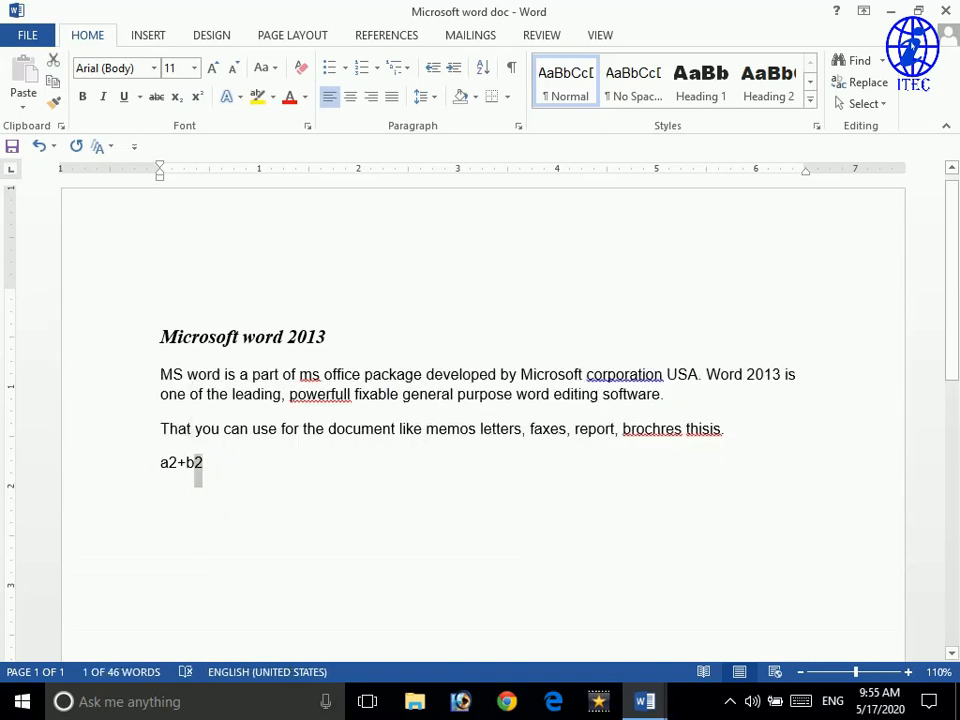
key(Right)
key(shift+Left)
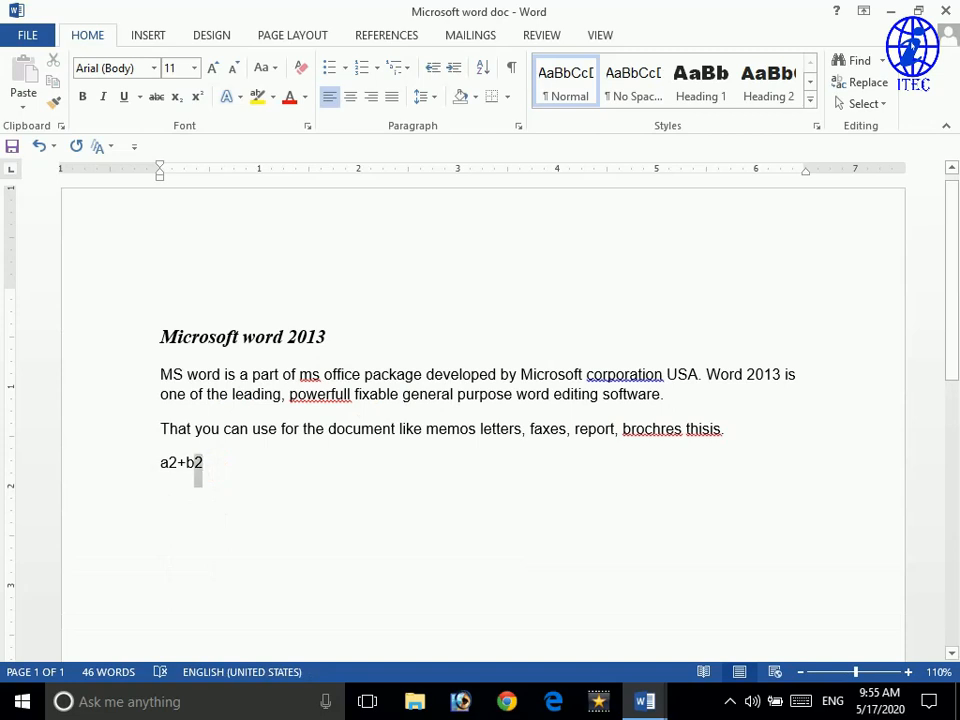
click(205, 95)
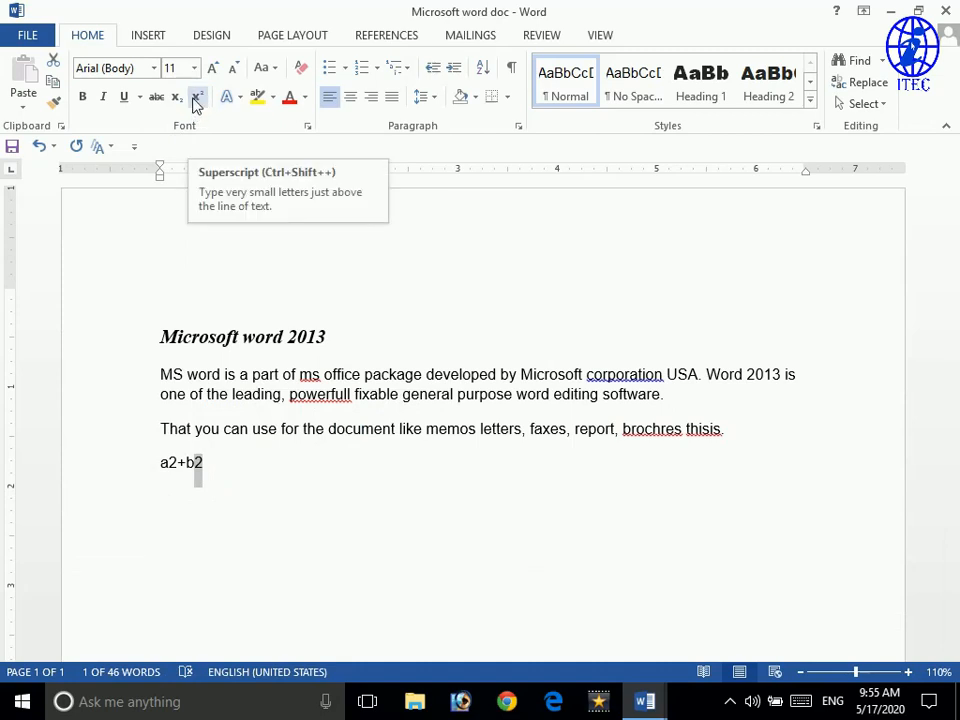
click(196, 104)
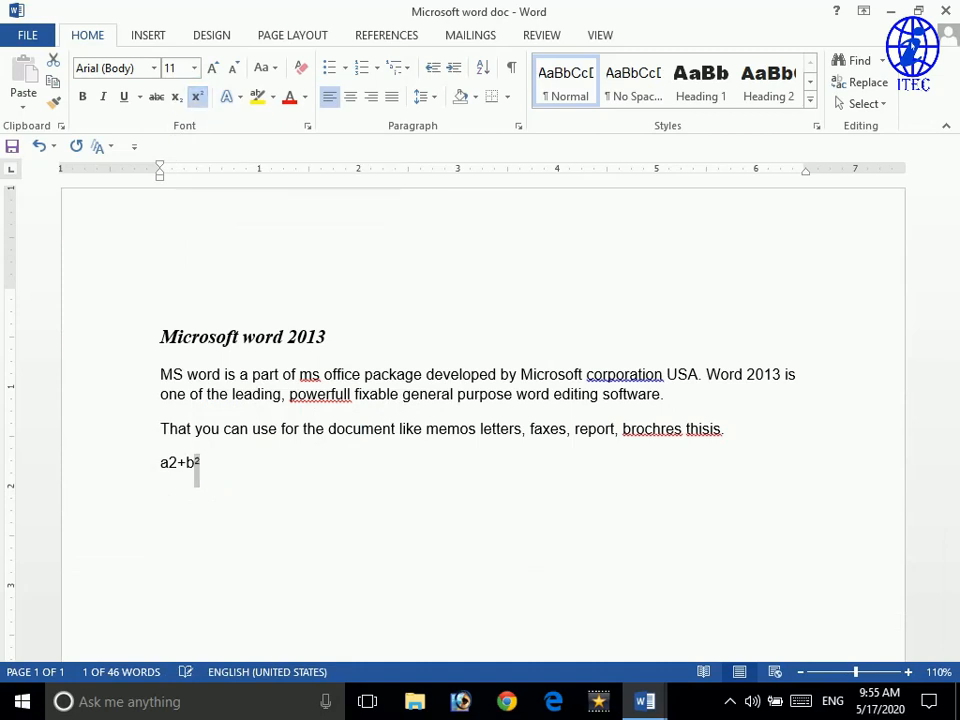
drag(180, 470, 168, 468)
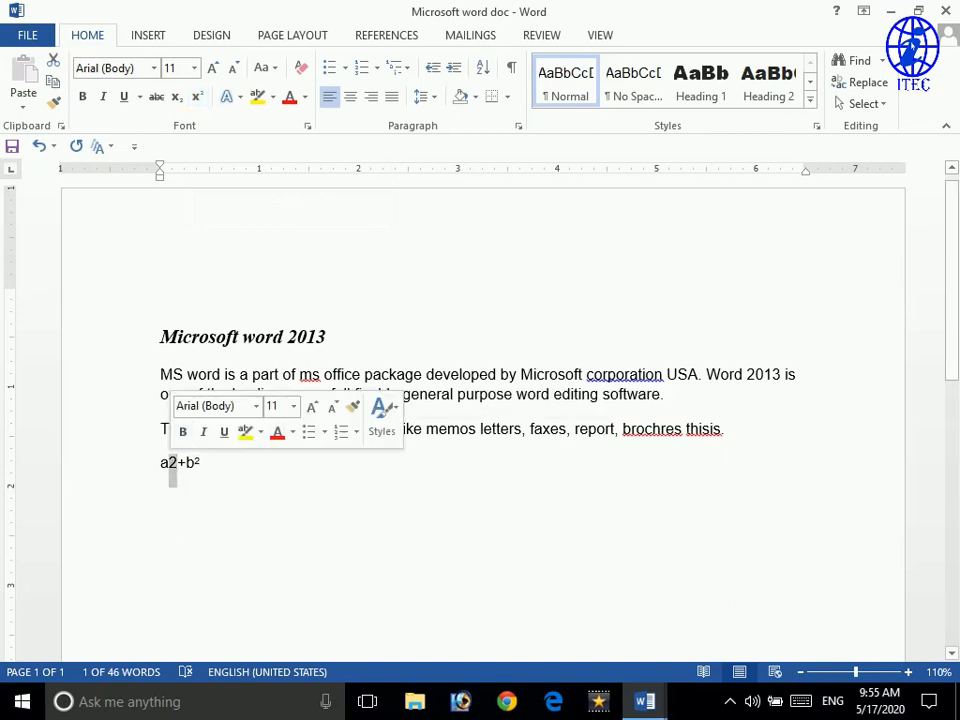
click(195, 96)
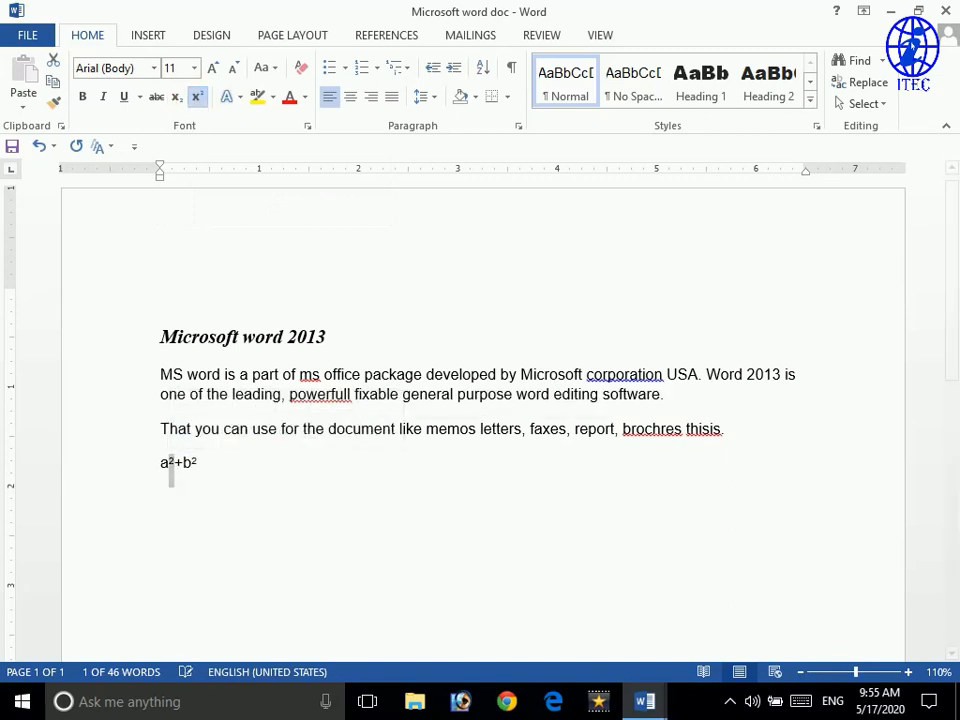
- Enlarge the whole a²+b² expression stepwise to font size 26 and deselect it
triple_click(191, 460)
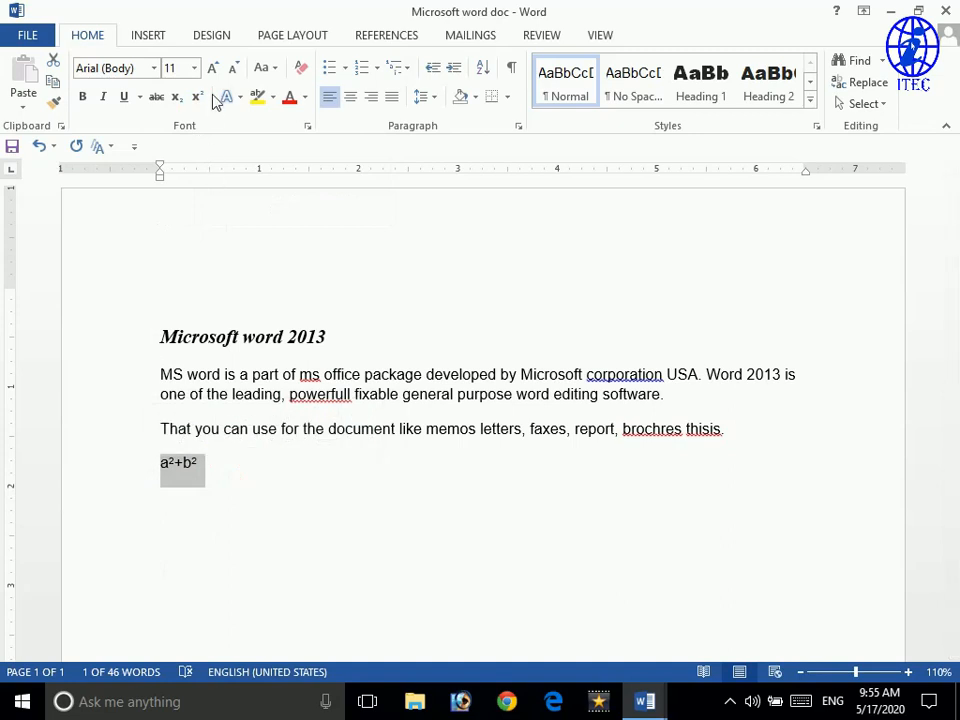
click(212, 67)
click(212, 67)
click(212, 67)
click(212, 67)
click(212, 67)
click(212, 67)
click(212, 67)
click(212, 67)
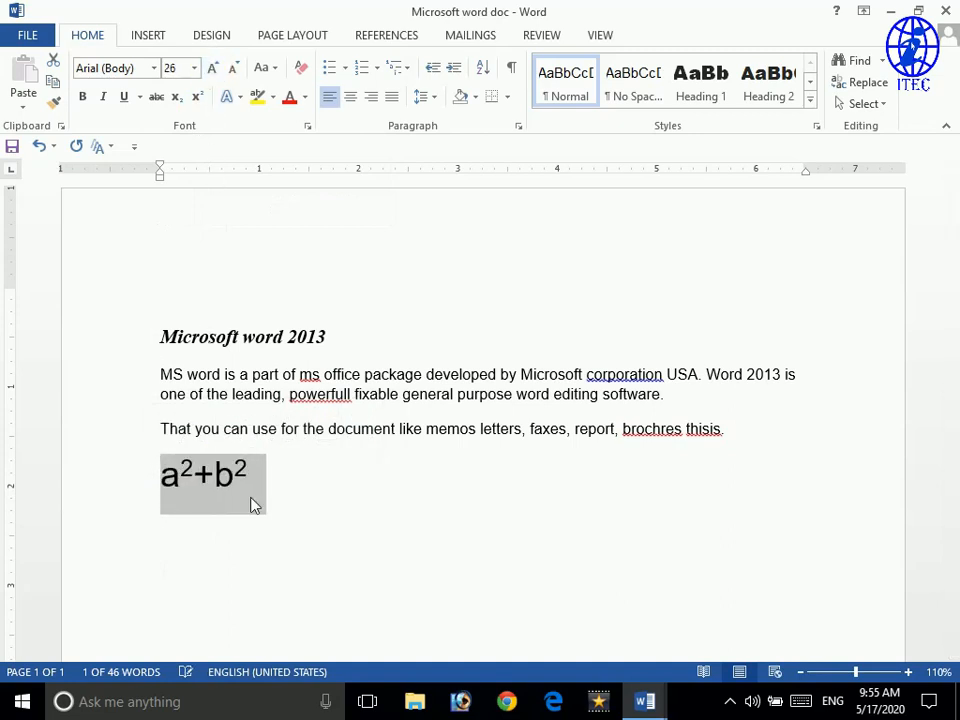
click(342, 487)
scroll(342, 487, down, 3)
scroll(480, 400, up, 3)
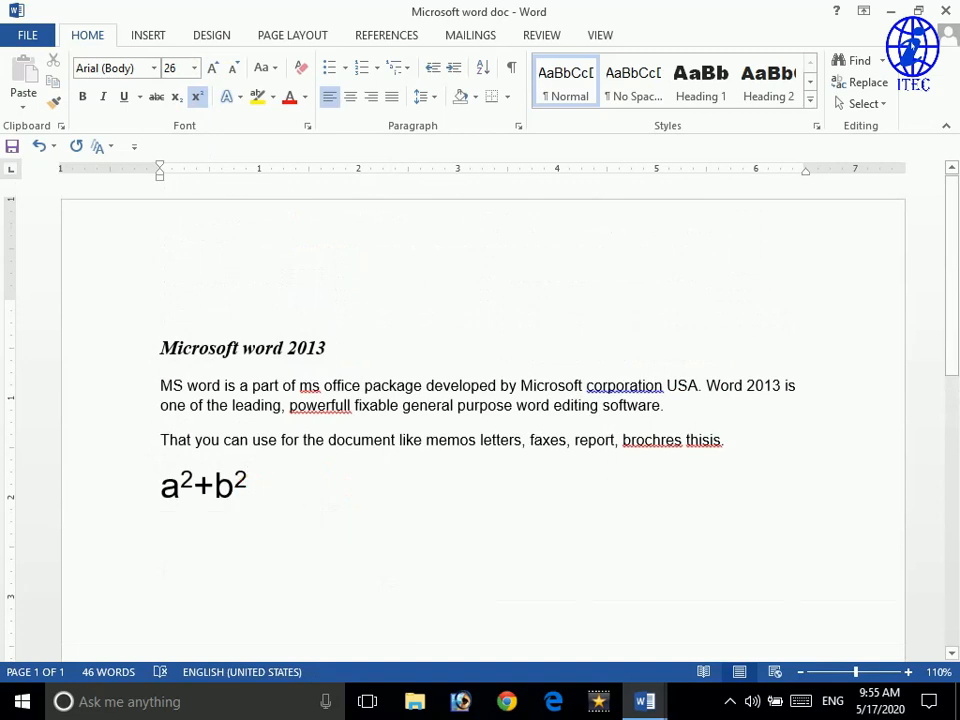
- Change both exponents in the a²+b² expression to subscript
drag(248, 486, 236, 486)
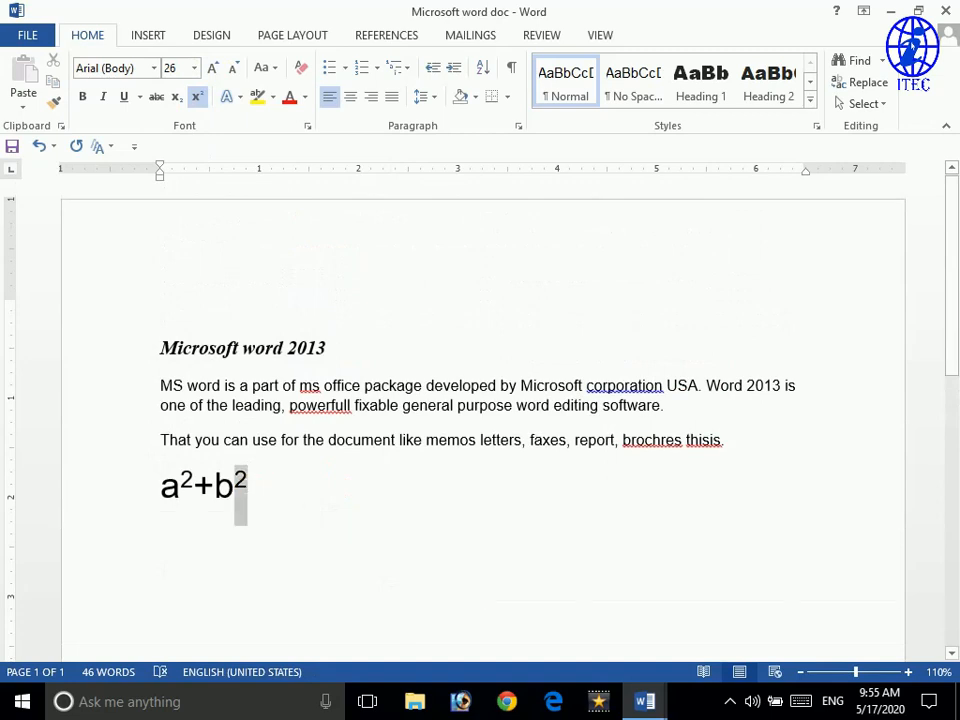
click(175, 97)
drag(180, 486, 193, 483)
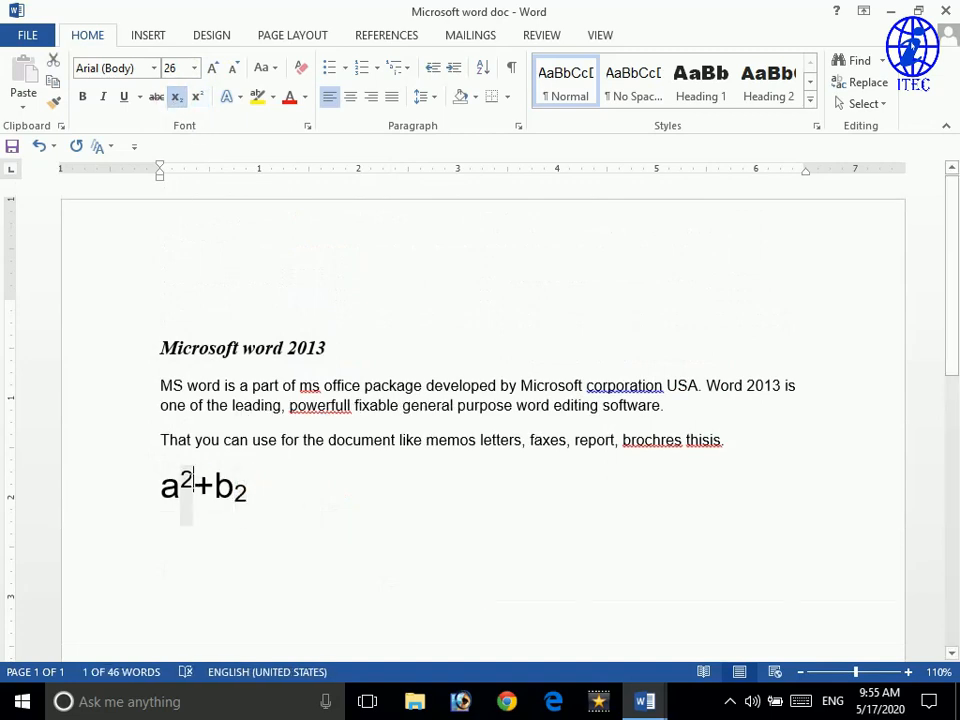
click(180, 98)
- Change both subscript 2s in the expression back to superscript
drag(249, 490, 235, 490)
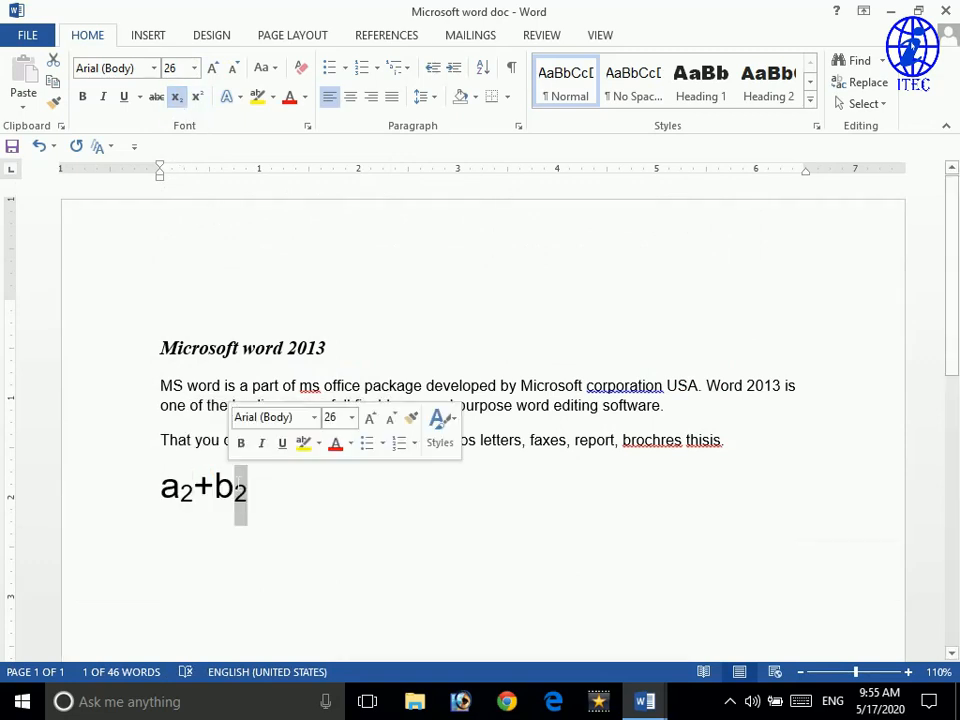
click(197, 97)
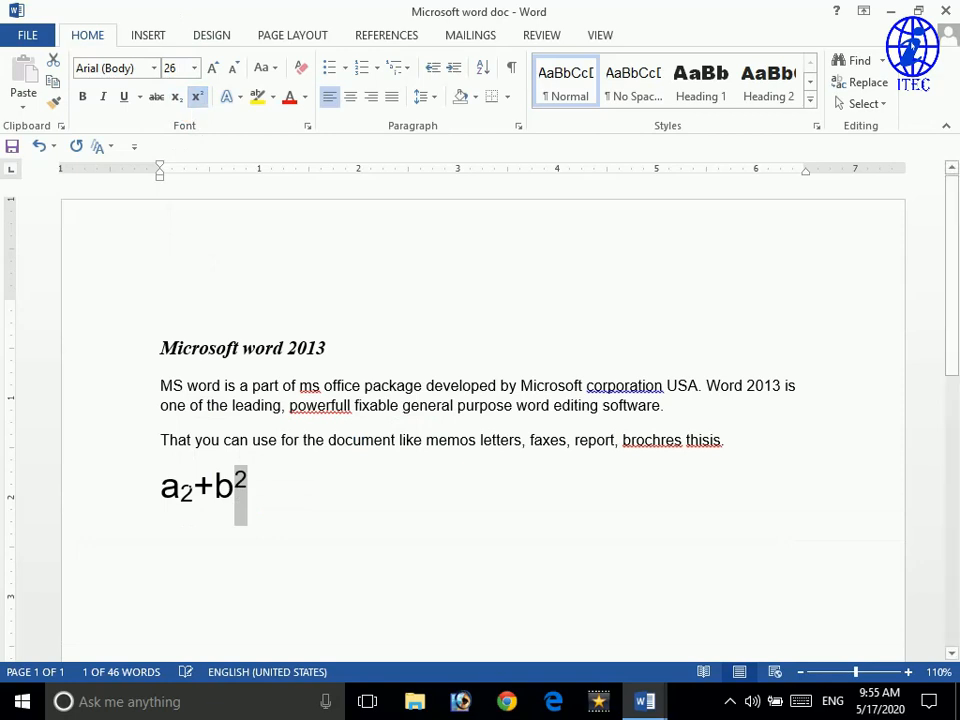
drag(197, 500, 181, 492)
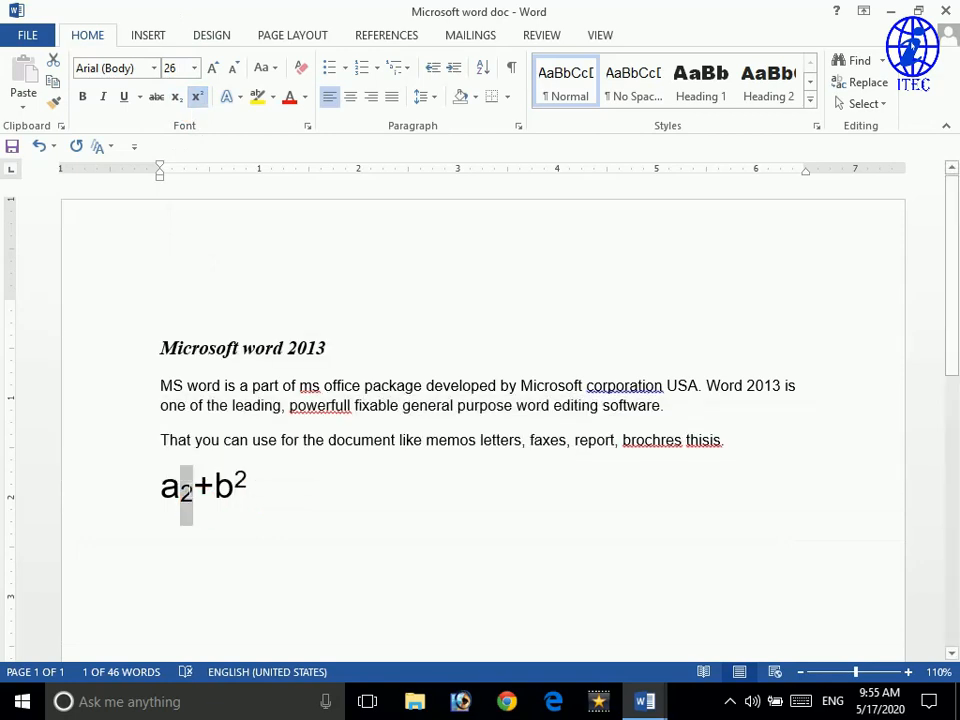
click(197, 97)
- Add a space at the end of the a²+b² expression and turn off superscript for further text
click(334, 349)
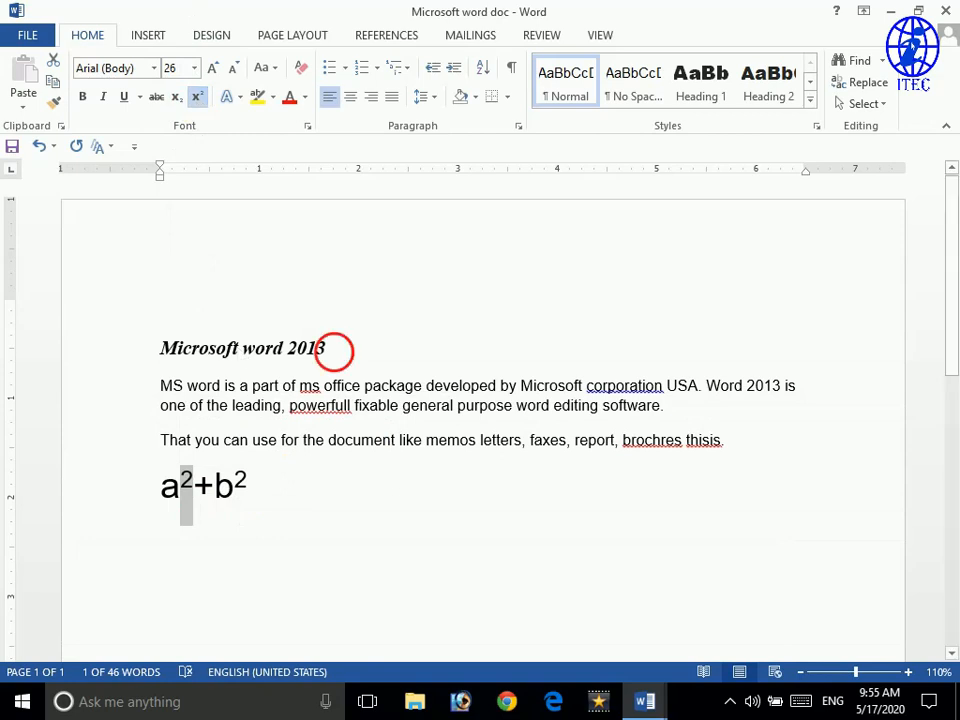
click(341, 483)
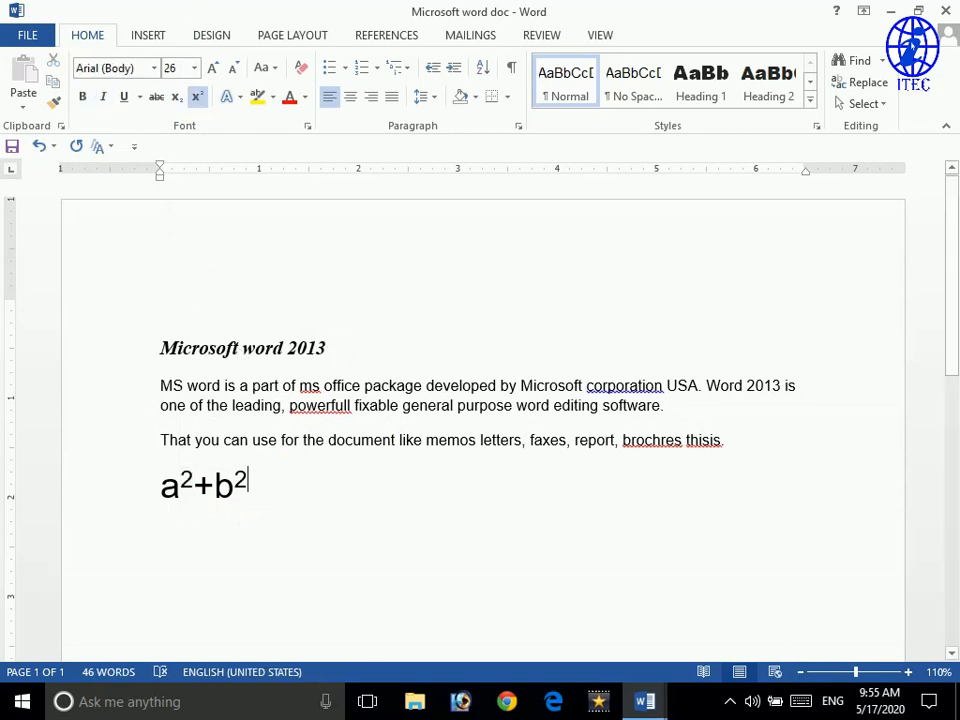
click(197, 97)
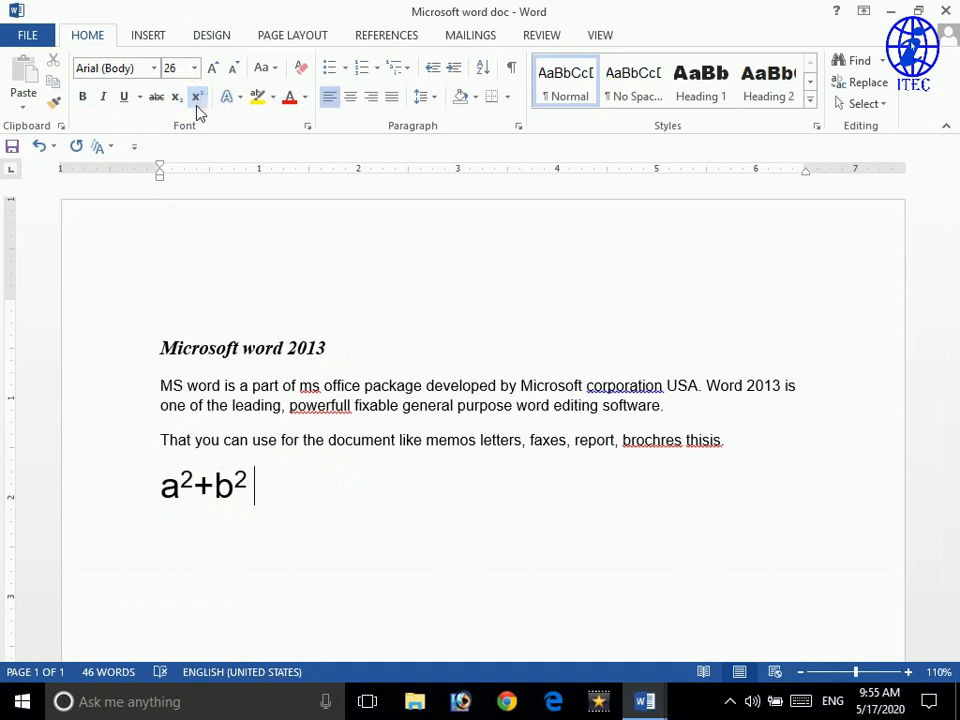
- Add the word COMPUTER after the a²+b² expression and make its final R superscript
text(COMPUTER)
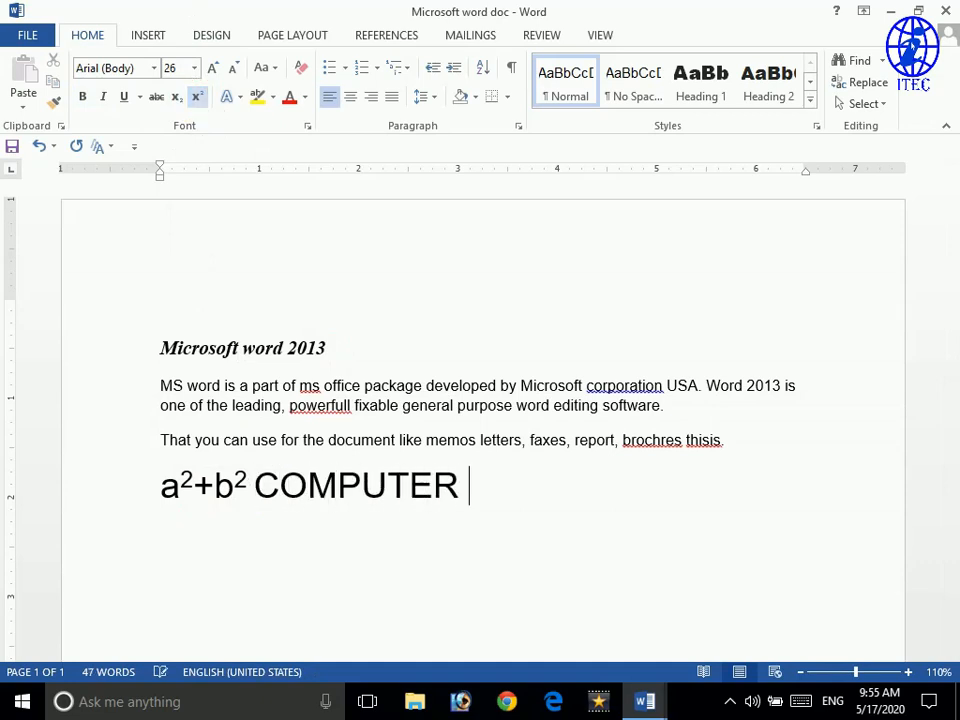
click(461, 523)
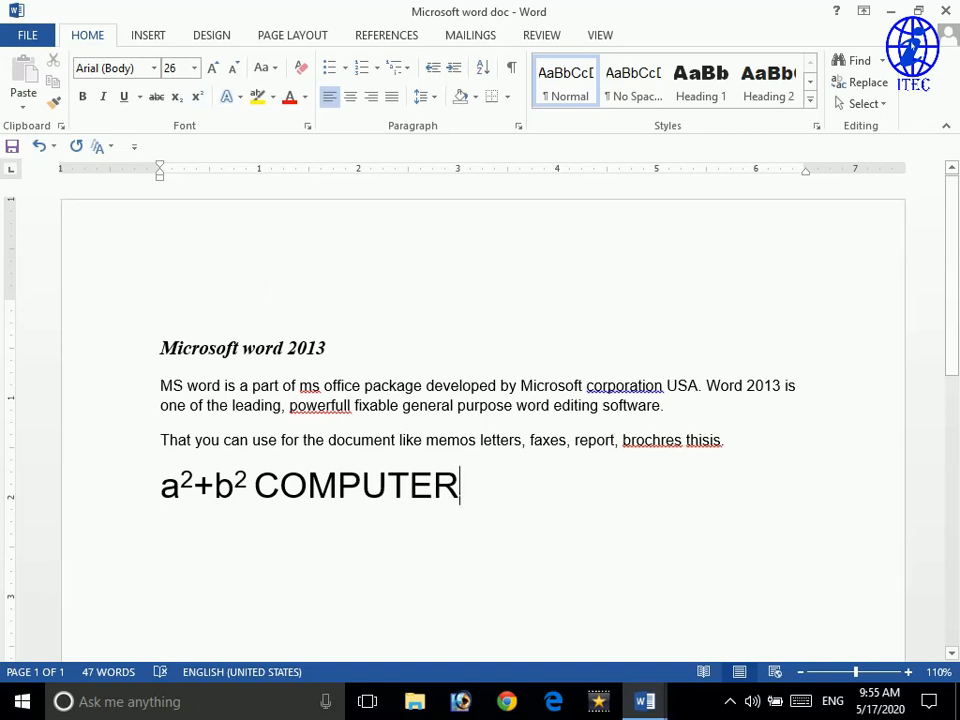
drag(461, 523, 434, 505)
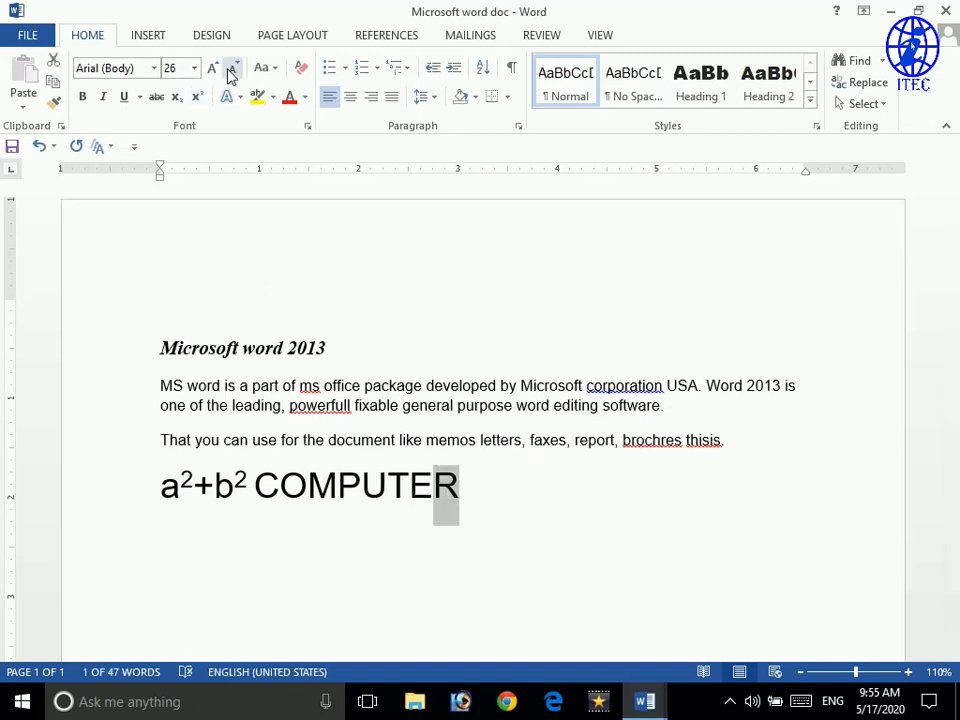
click(199, 98)
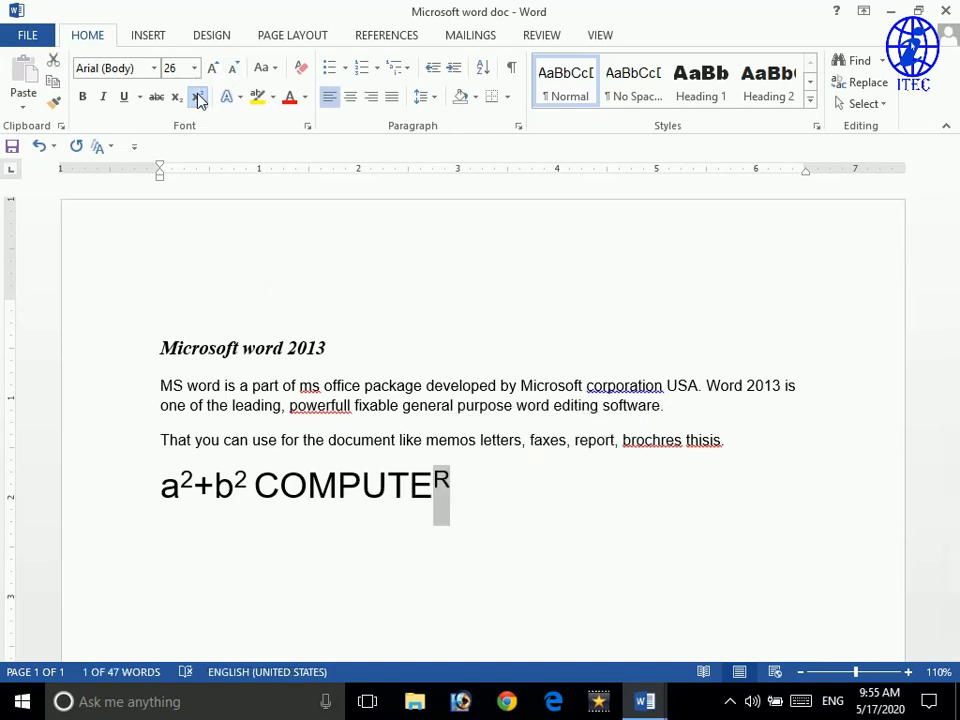
- Remove the superscript from the R in COMPUTER and deselect it
click(466, 500)
drag(434, 494, 451, 492)
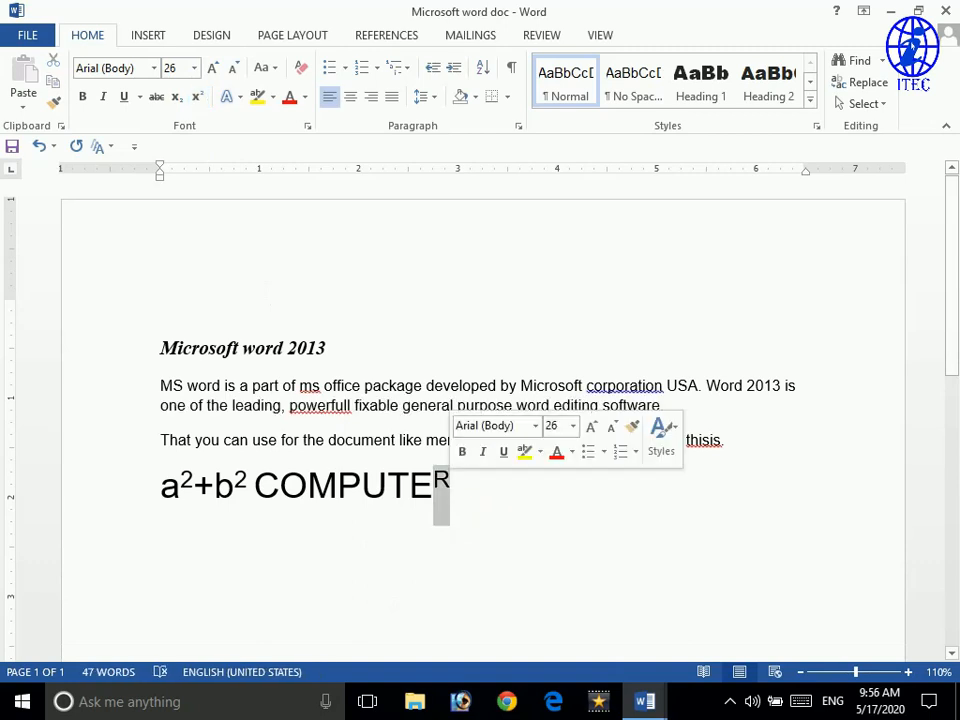
click(198, 98)
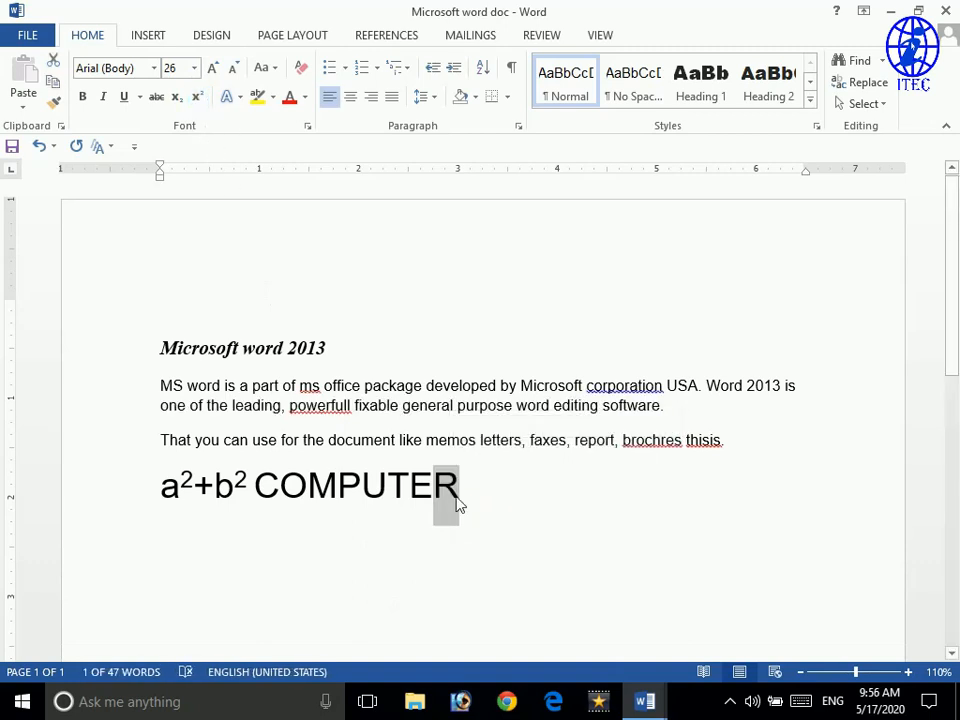
key(Right)
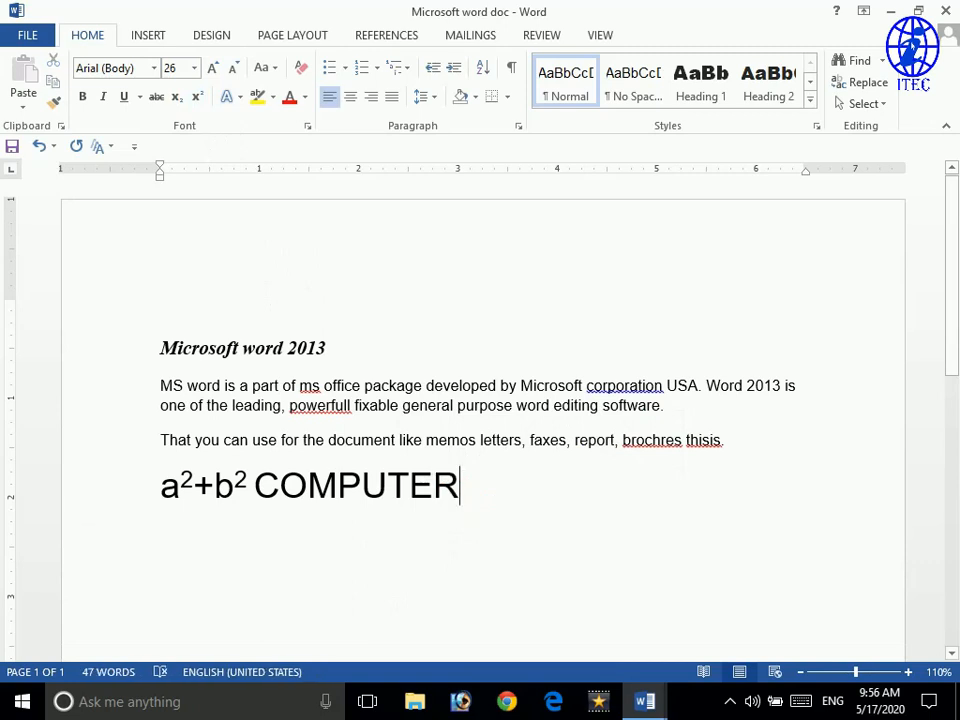
- Enter the title "IT Expert Computer" without bold or italic on the empty line above the Microsoft word 2013 heading
click(161, 309)
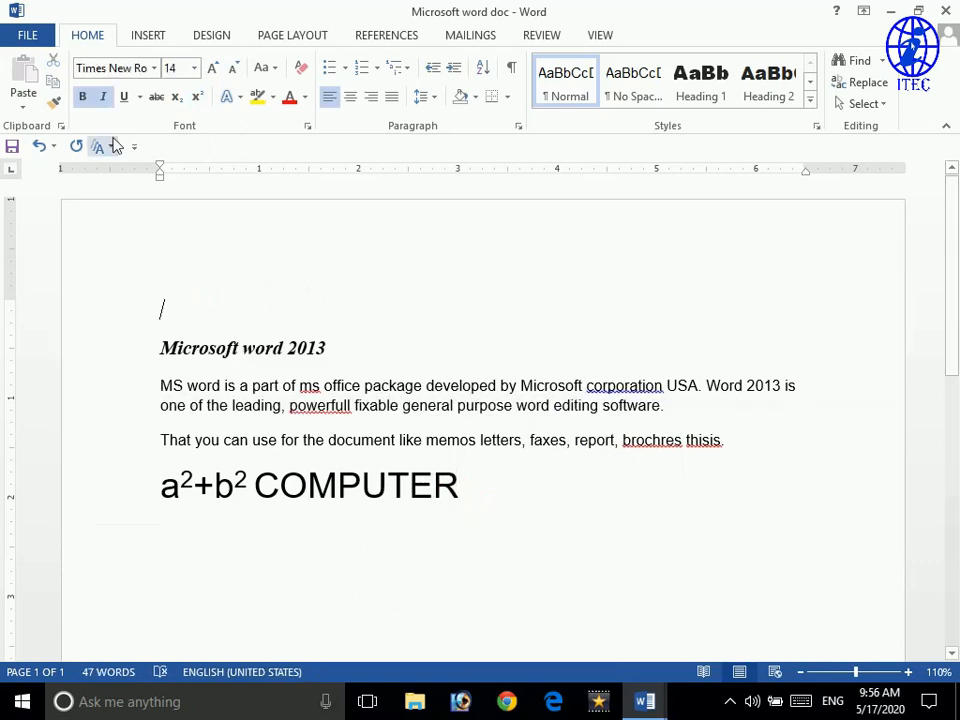
click(104, 101)
click(83, 100)
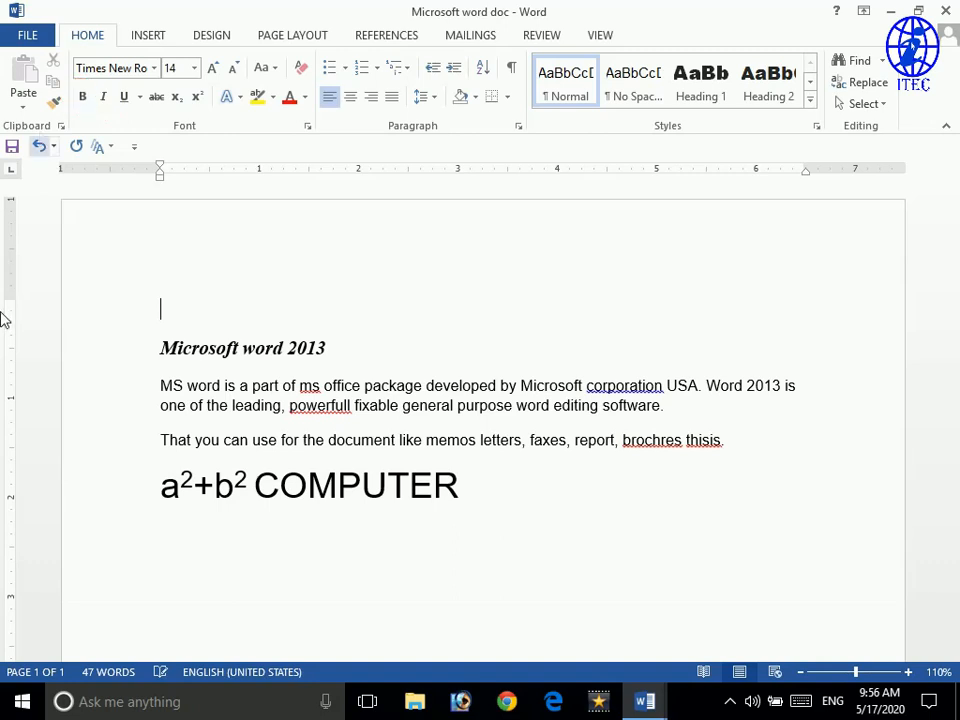
text(IT E)
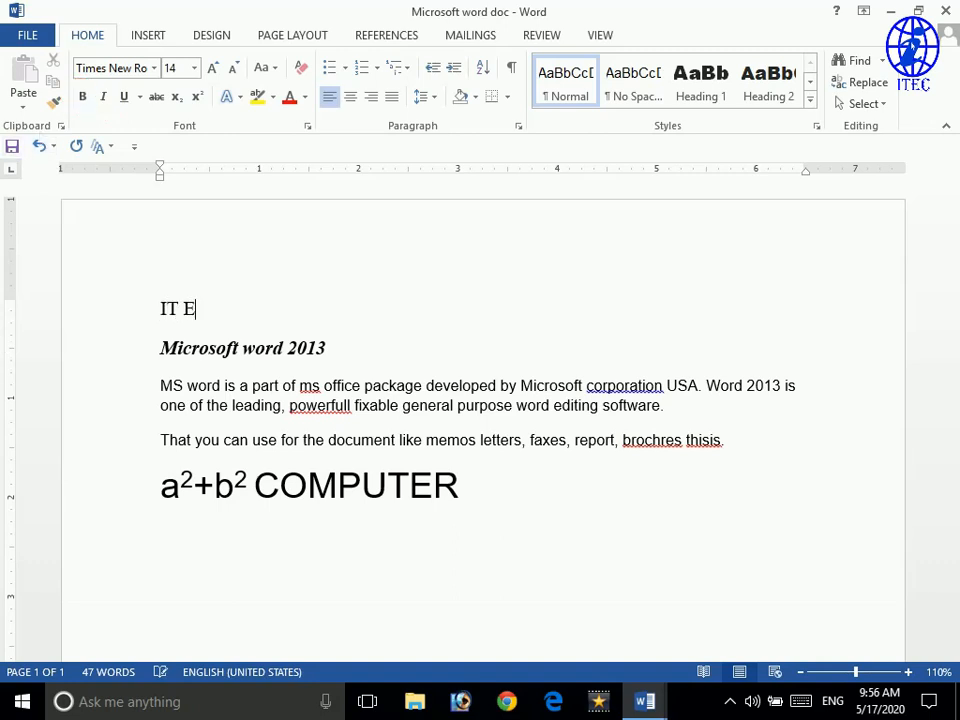
text(xpert Computer)
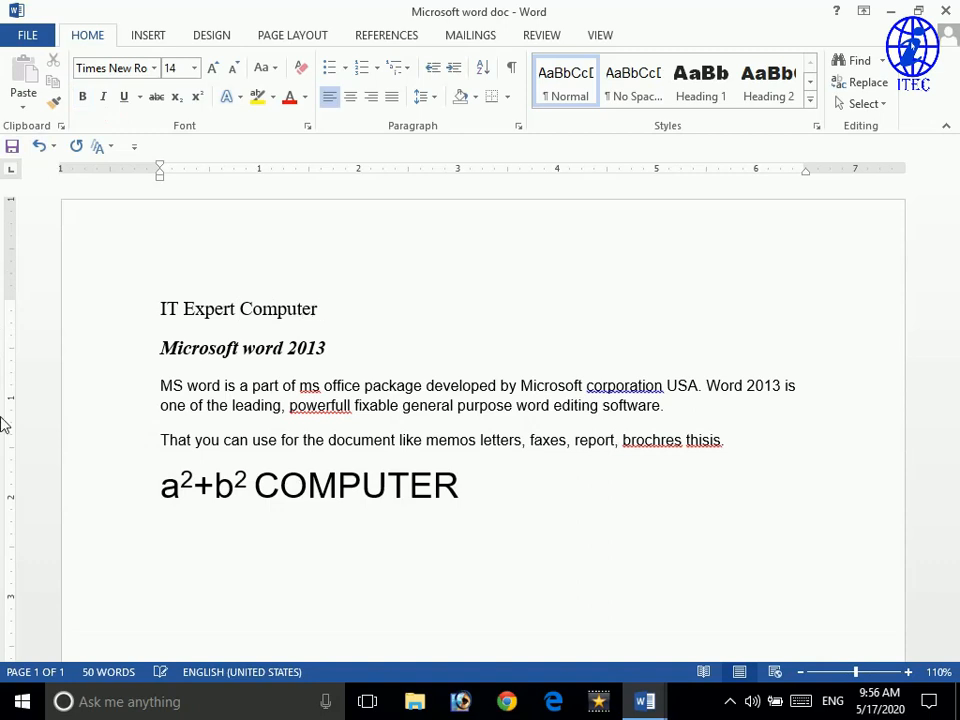
- Enlarge the "IT Expert Computer" title stepwise to font size 24
drag(323, 310, 162, 310)
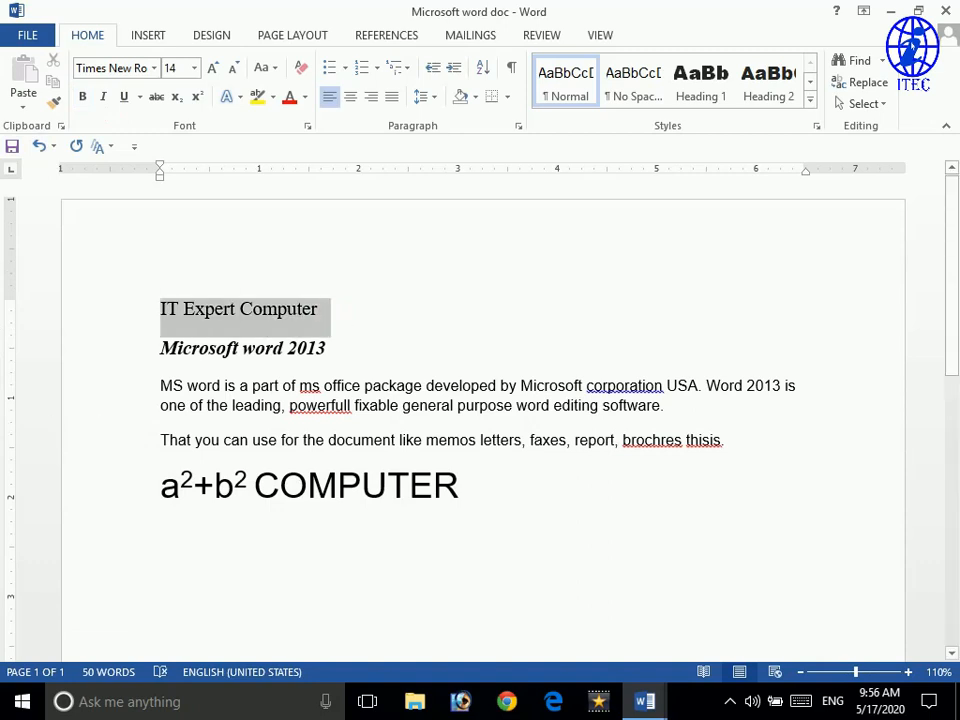
click(204, 73)
click(206, 74)
click(206, 74)
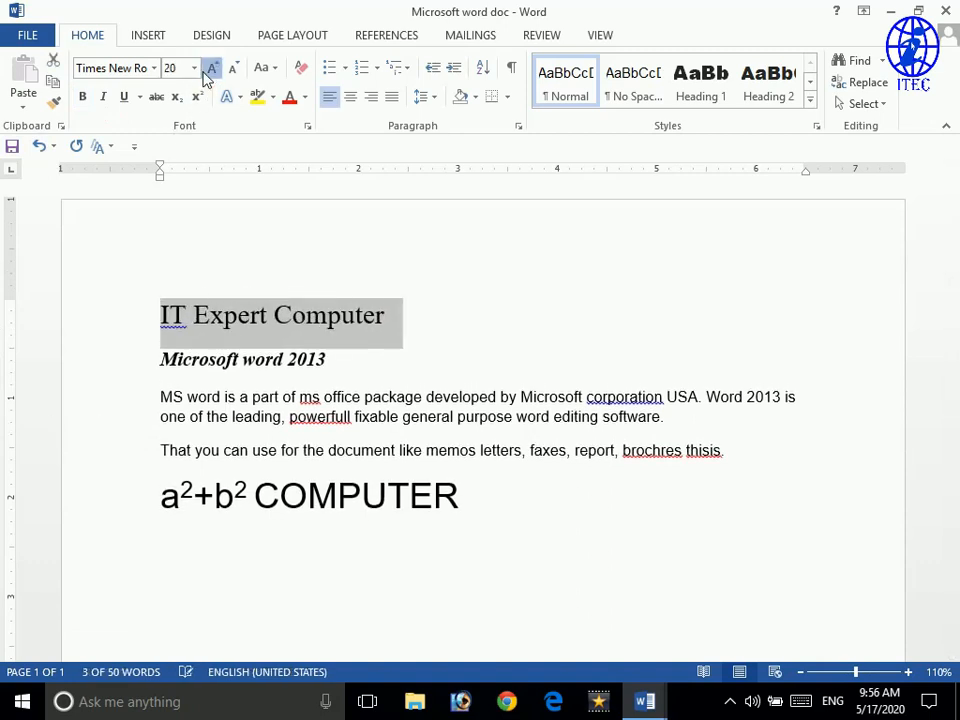
click(206, 75)
click(206, 75)
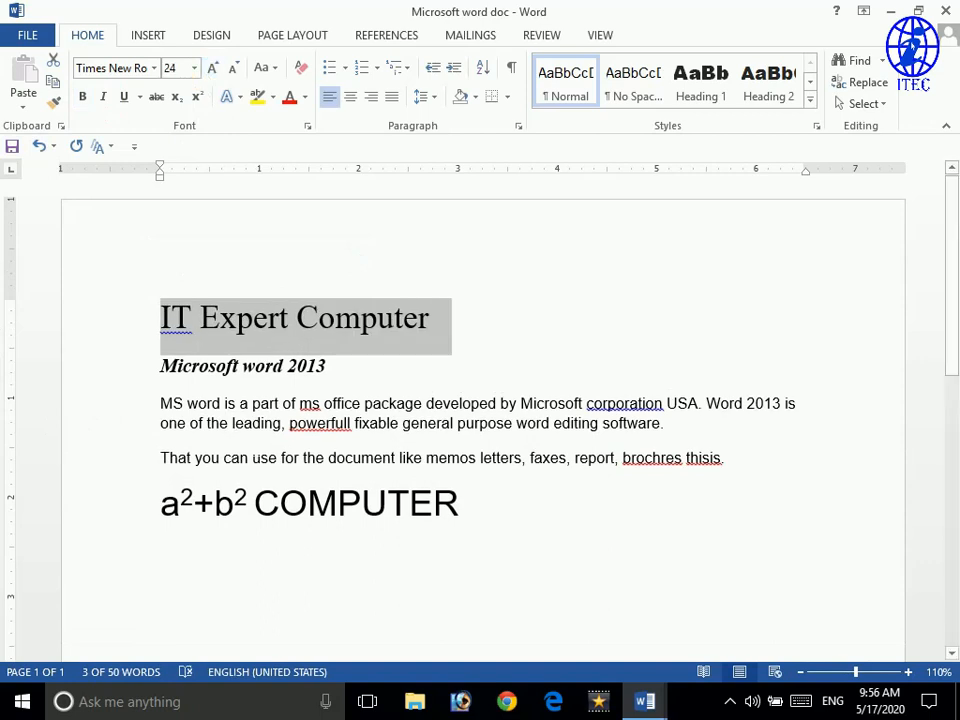
click(336, 332)
key(End)
key(ctrl+shift+Left)
key(ctrl+shift+Left)
drag(217, 328, 168, 328)
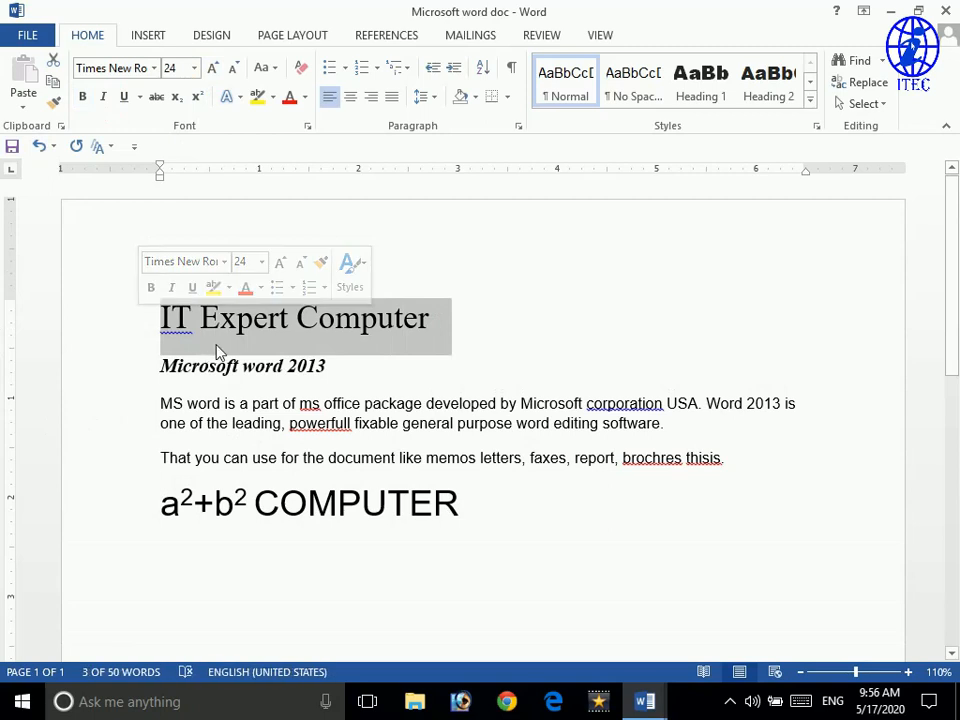
click(290, 332)
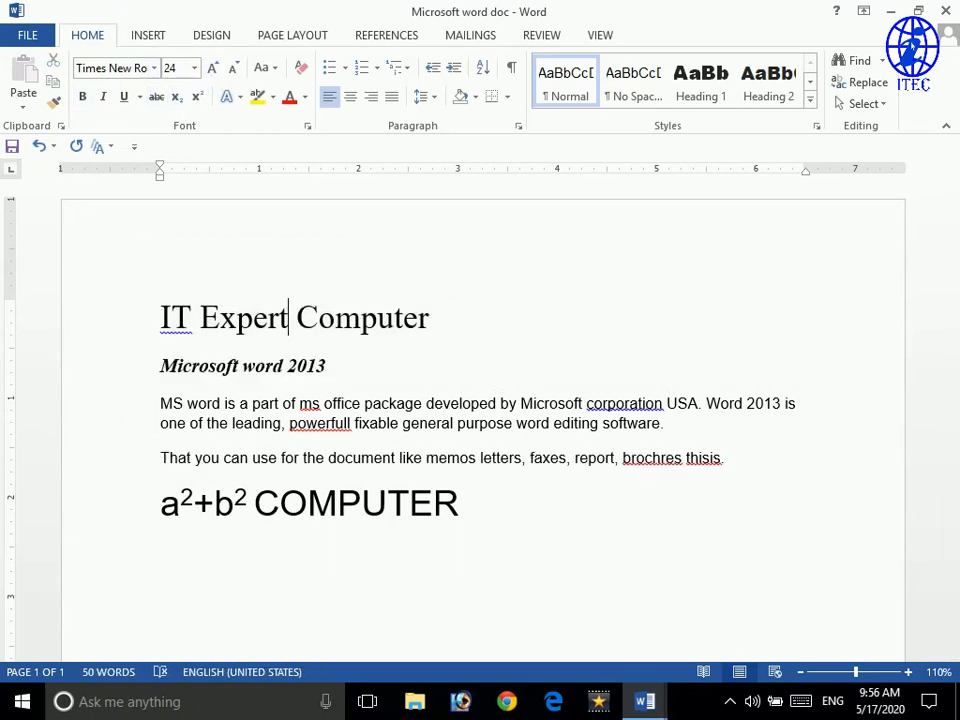
- Delete the a²+b² COMPUTER line and merge the "That you can use" paragraph into the paragraph above it
drag(467, 503, 157, 513)
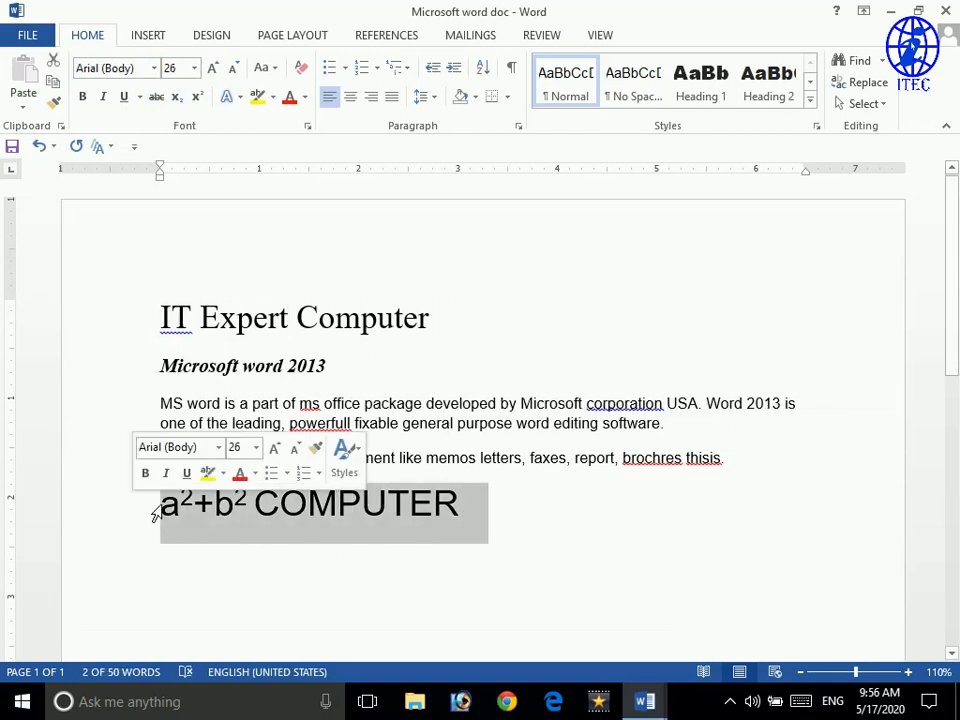
key(Delete)
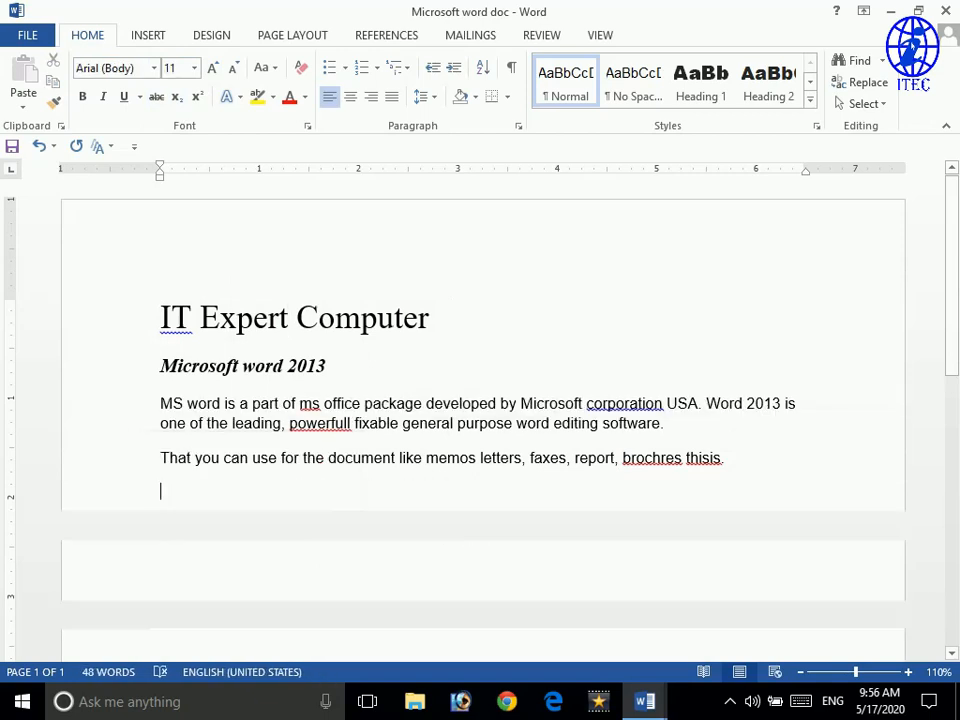
drag(728, 463, 532, 463)
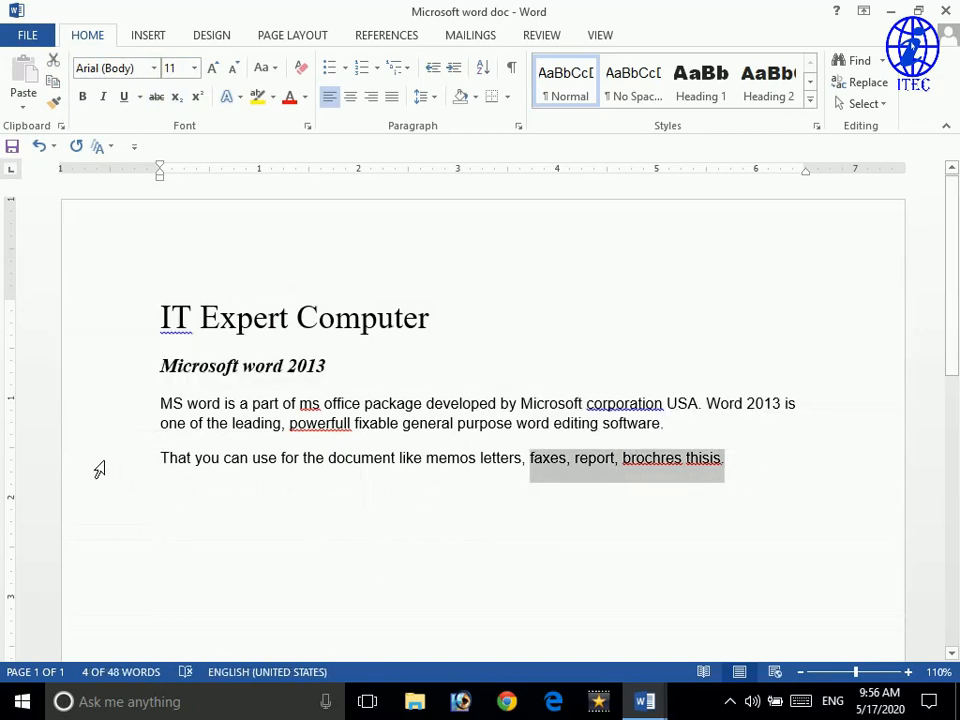
click(163, 460)
key(BackSpace)
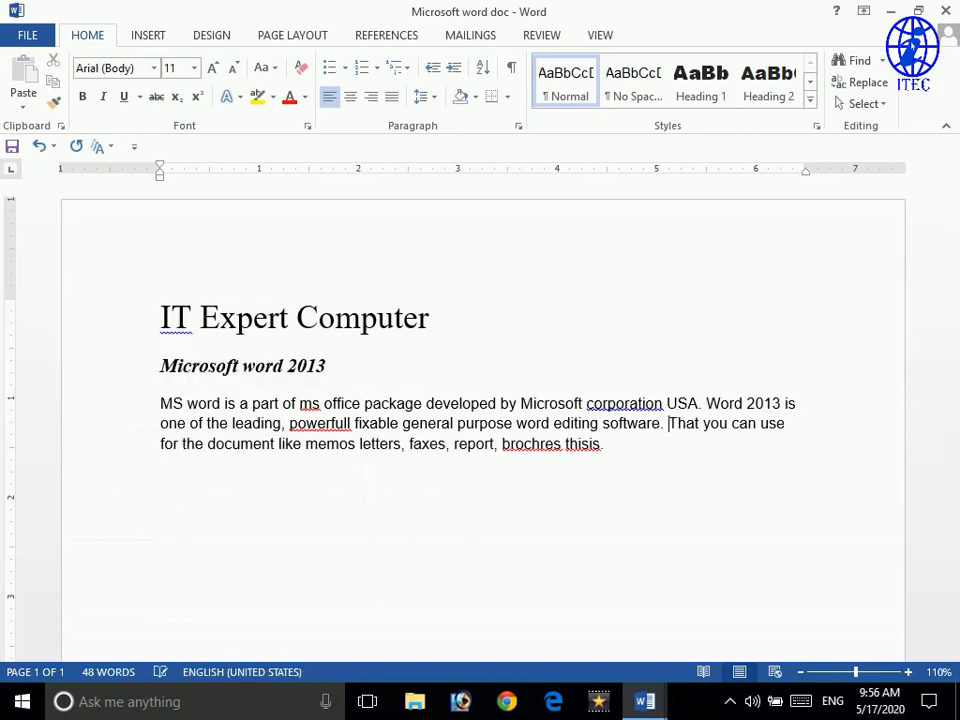
- Copy the whole MS word body paragraph and paste it twice at the end of that paragraph
drag(626, 450, 215, 438)
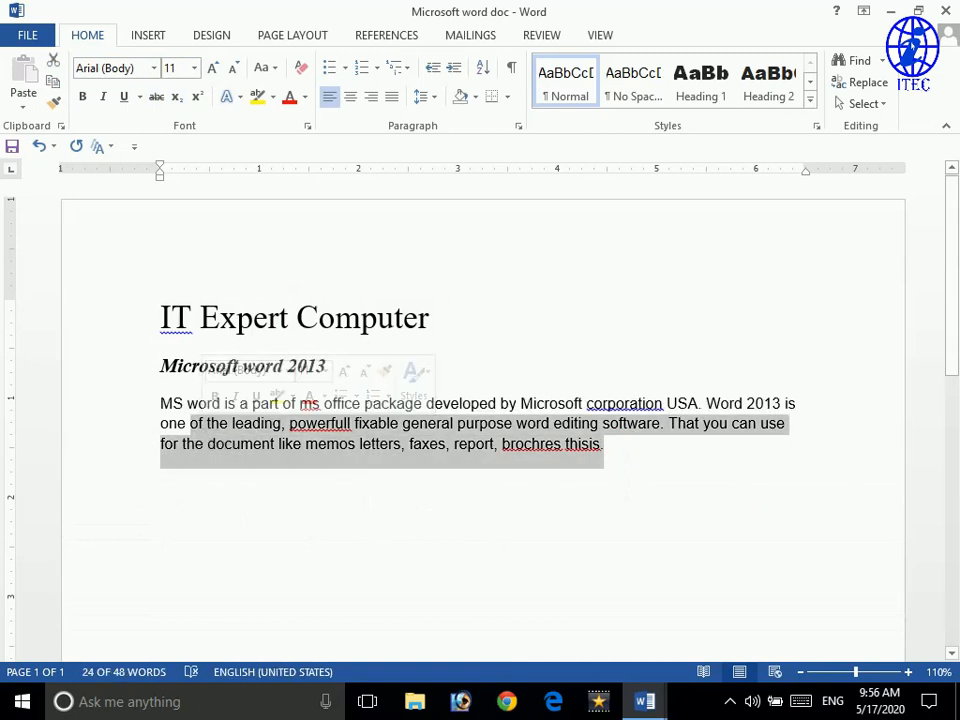
click(594, 444)
drag(604, 445, 158, 403)
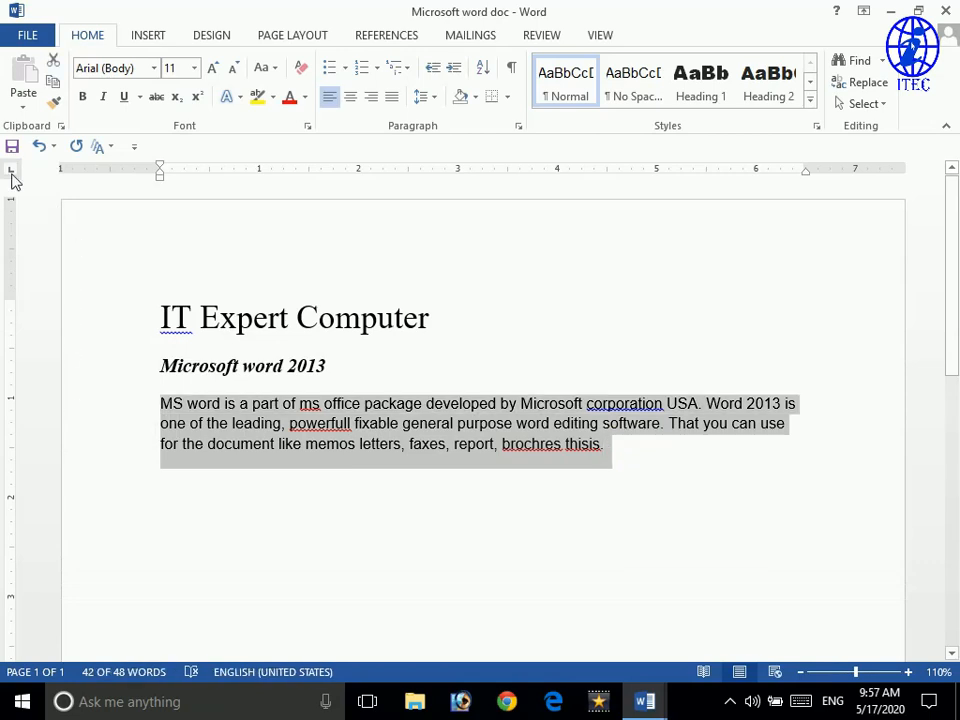
click(55, 86)
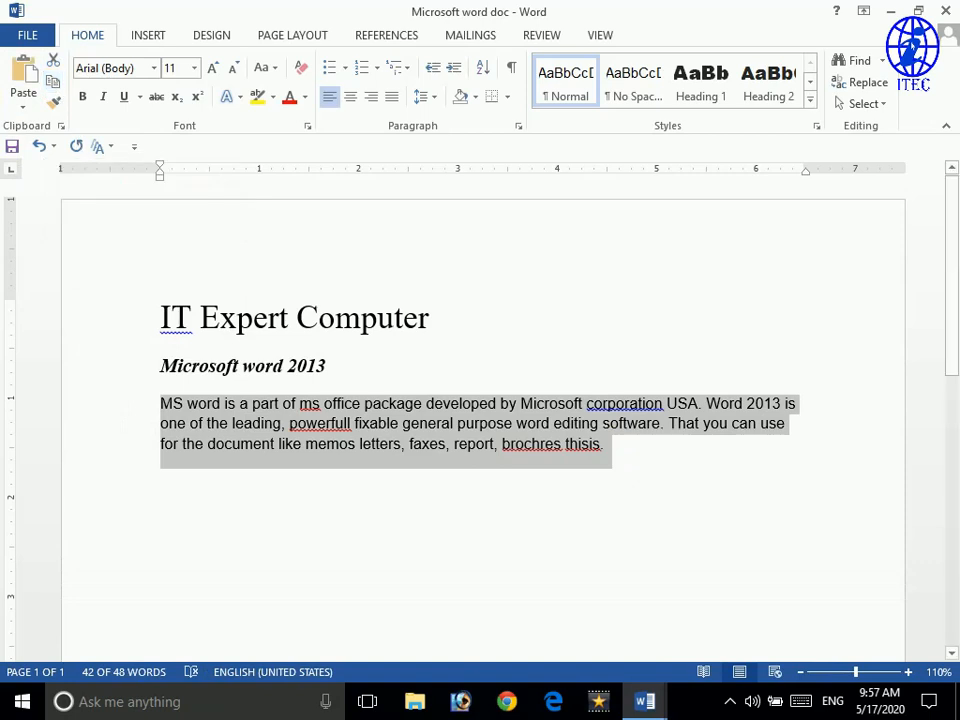
click(630, 450)
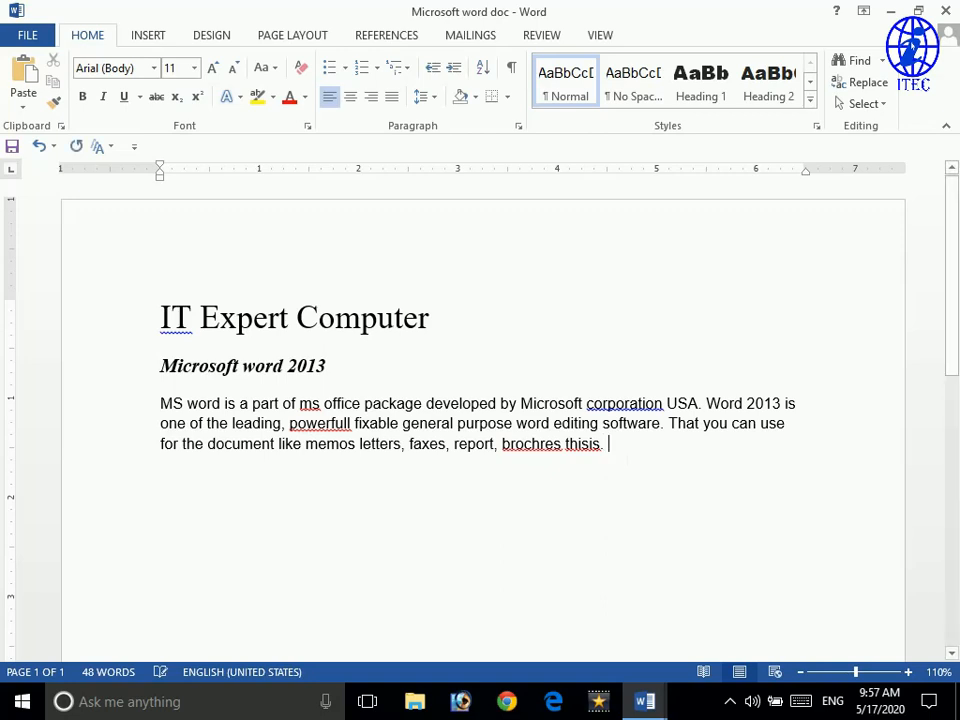
click(33, 72)
click(33, 72)
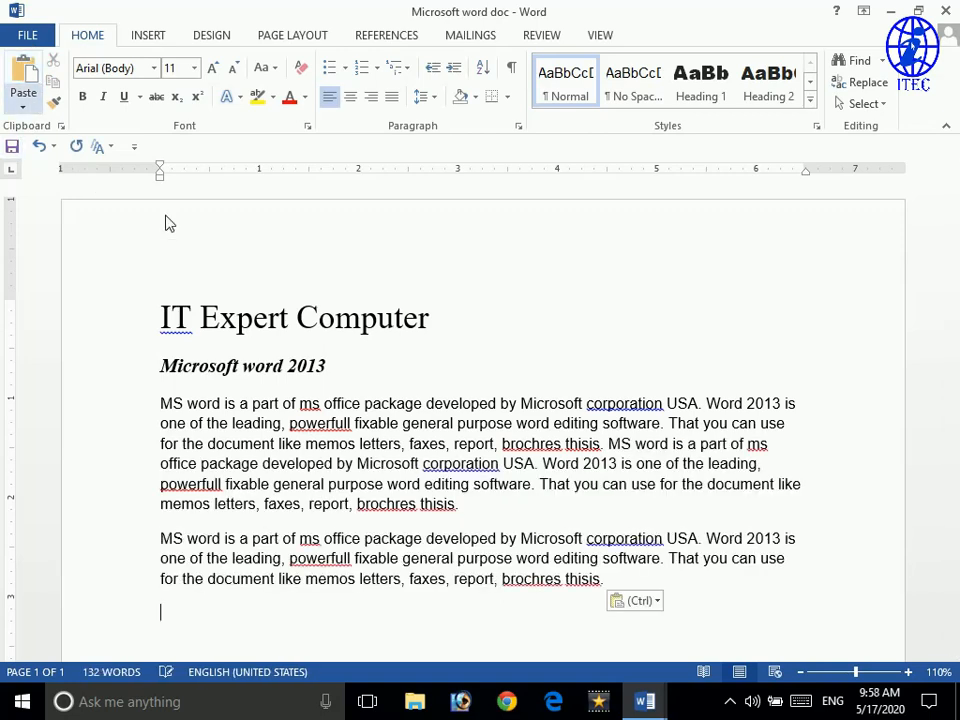
- Remove the empty line after the pasted text and paste the copied paragraph three more times
key(BackSpace)
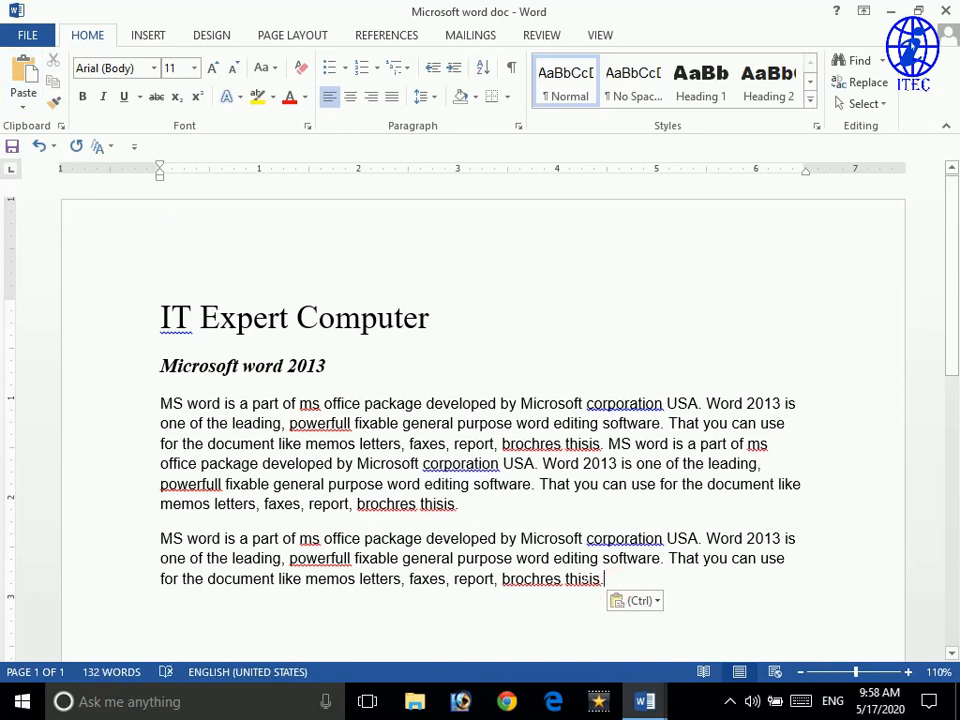
click(33, 72)
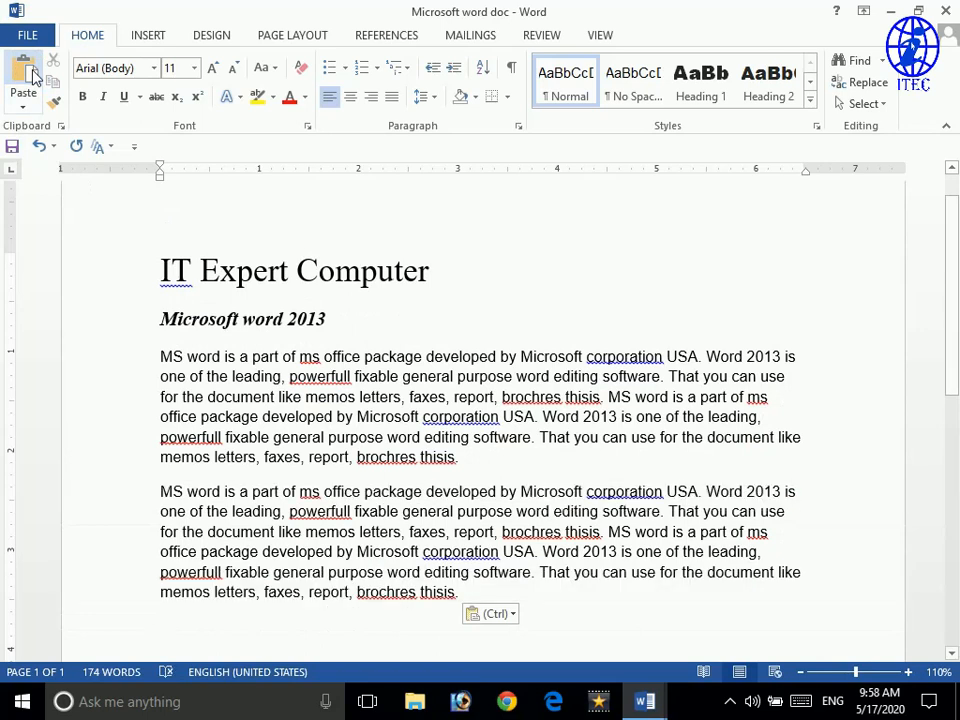
click(33, 72)
click(33, 72)
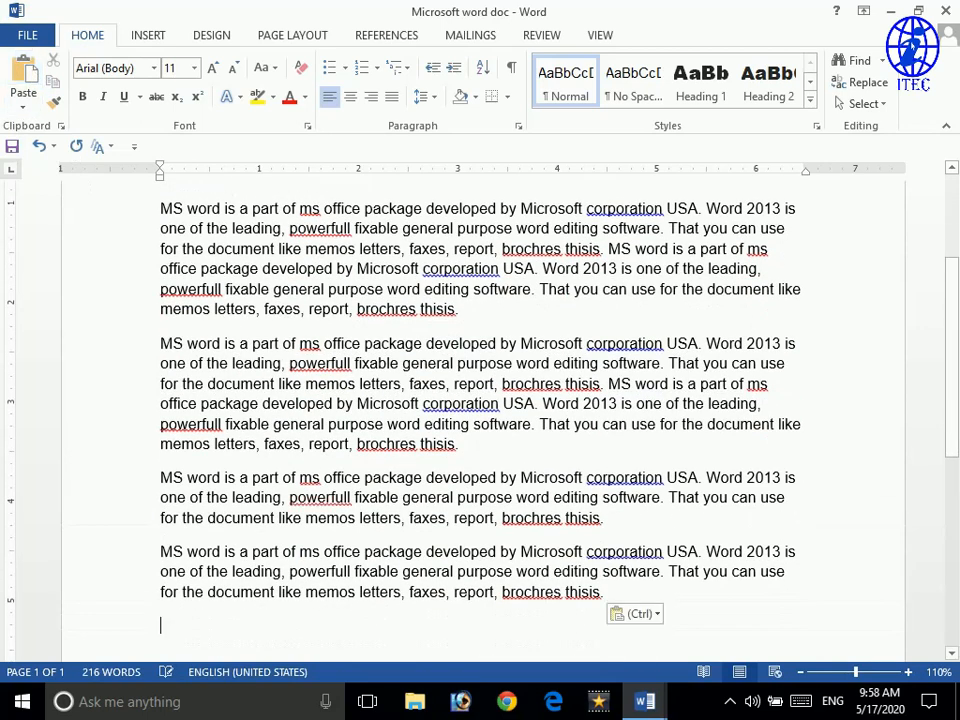
- Cut the "IT Expert Computer" title and paste it on a new line below the first body paragraph
scroll(482, 420, up, 5)
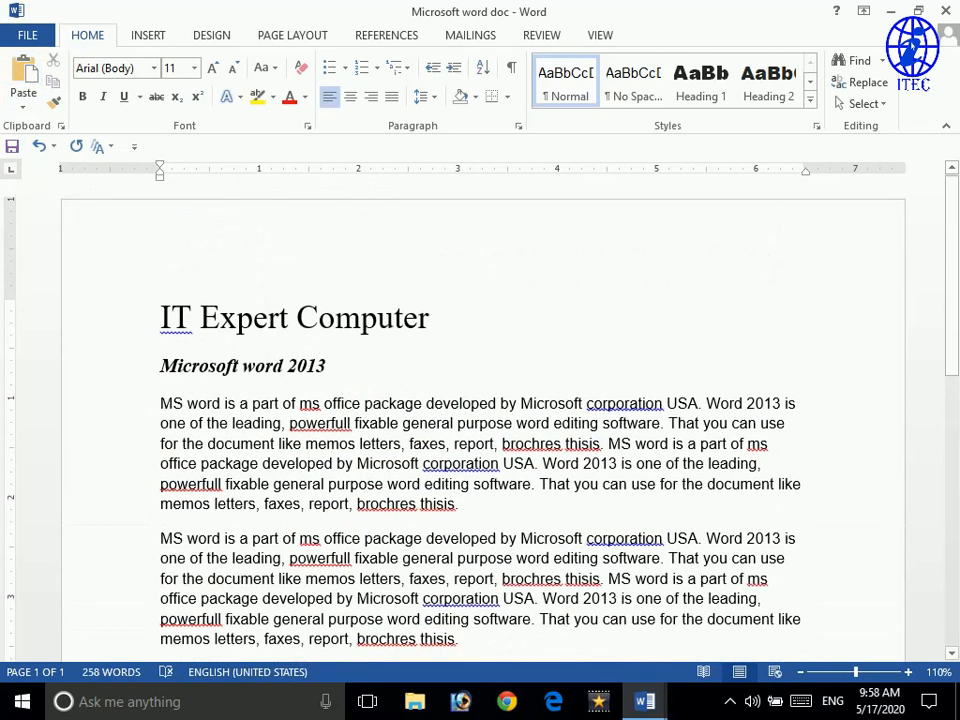
scroll(442, 236, down, 2)
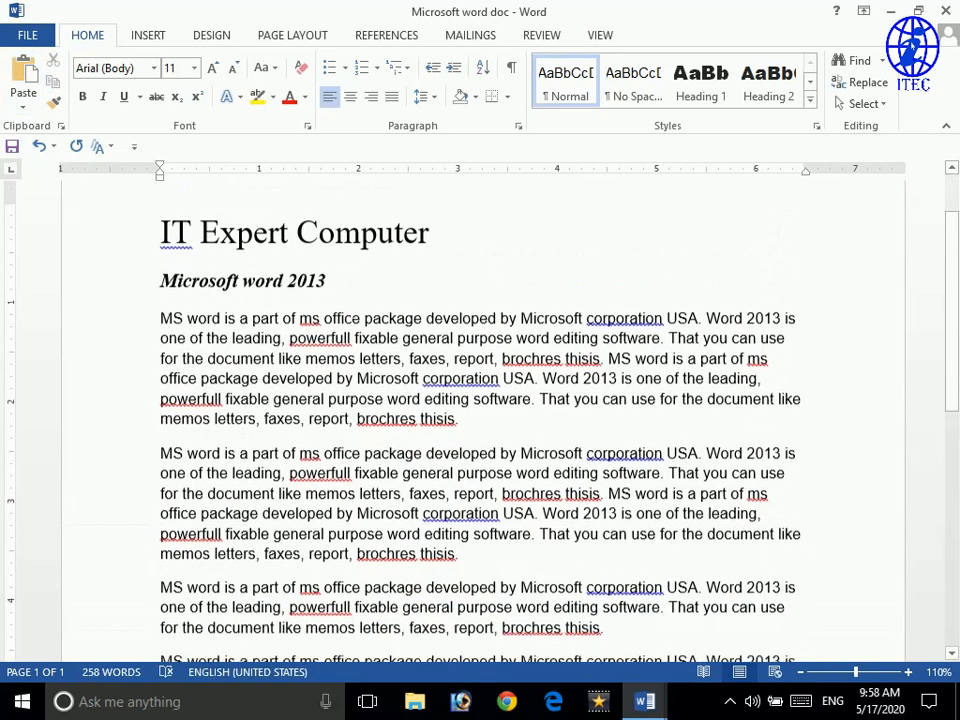
drag(442, 236, 158, 224)
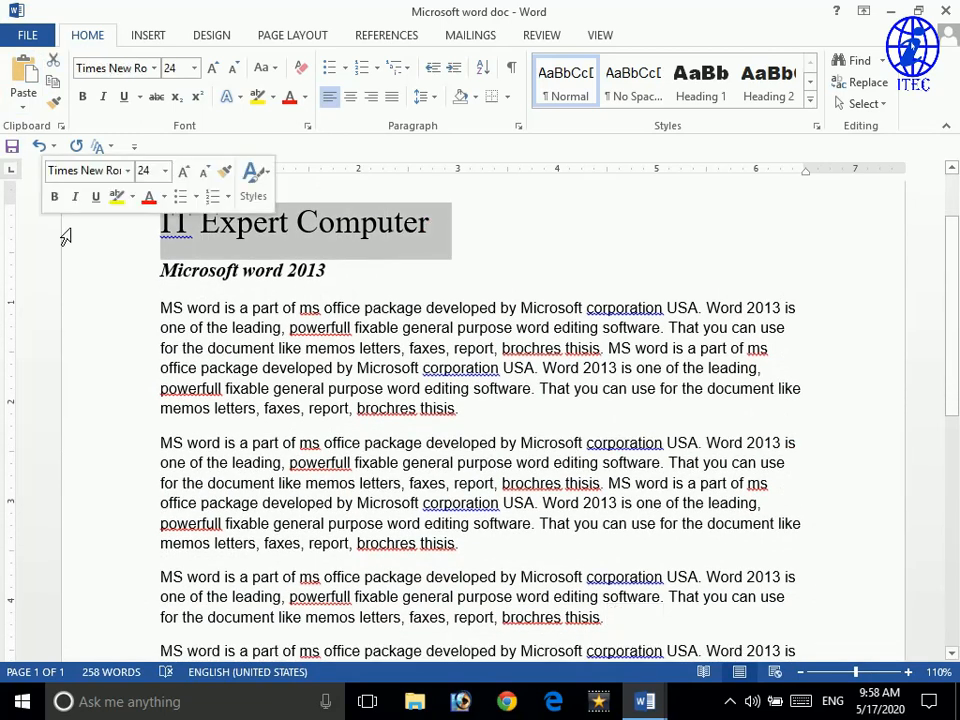
click(53, 62)
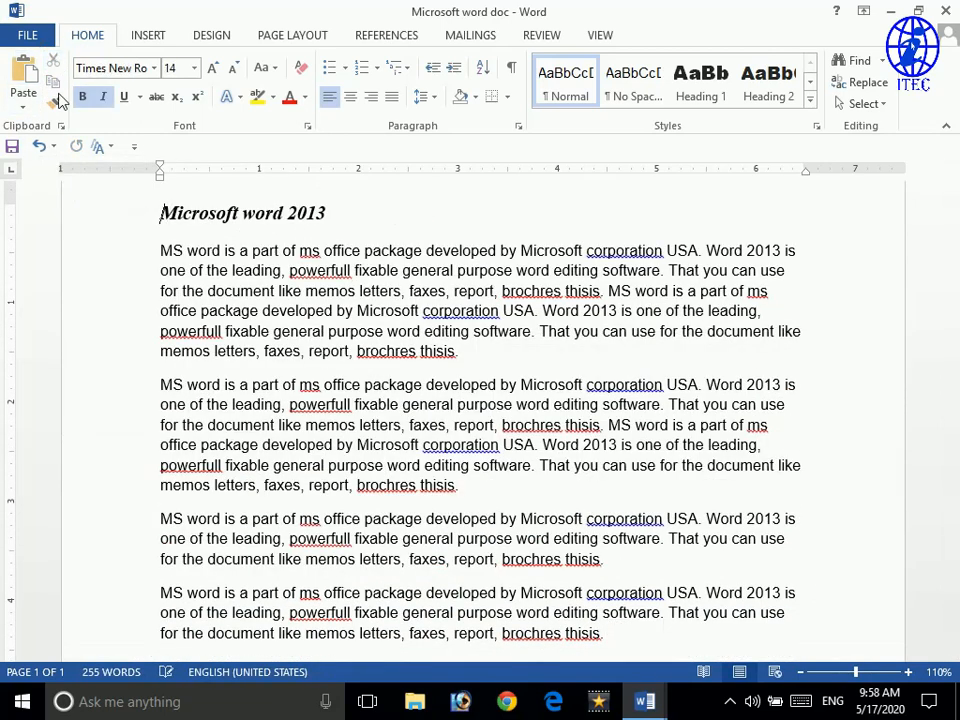
click(460, 352)
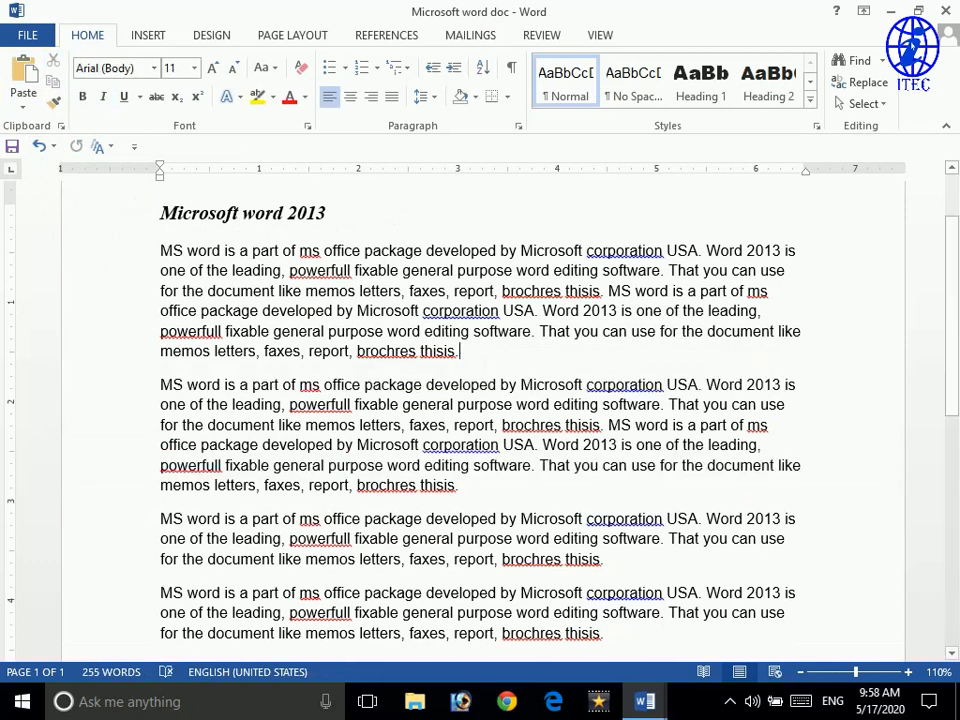
key(Return)
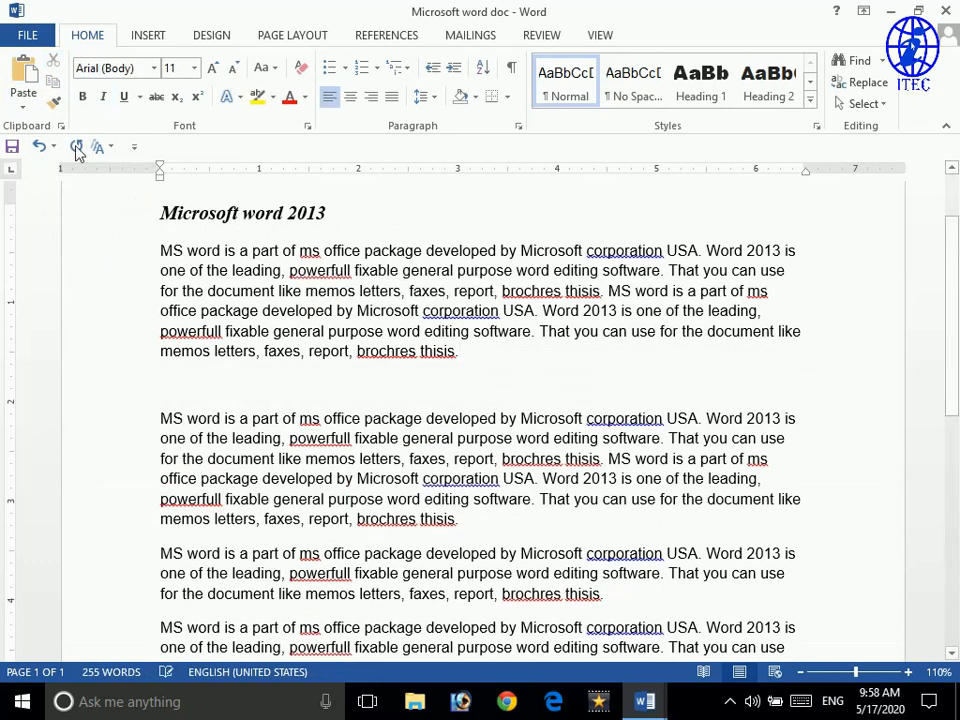
click(25, 72)
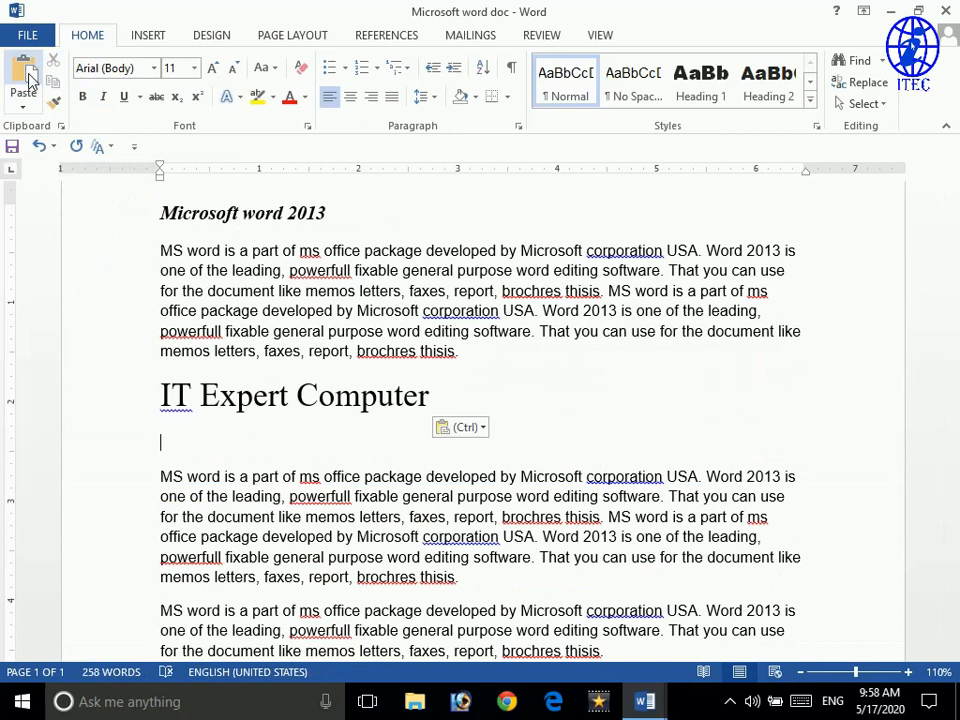
- Remove the empty line below the "IT Expert Computer" title and apply the black text effect with a white outline and hard shadow to the title
key(BackSpace)
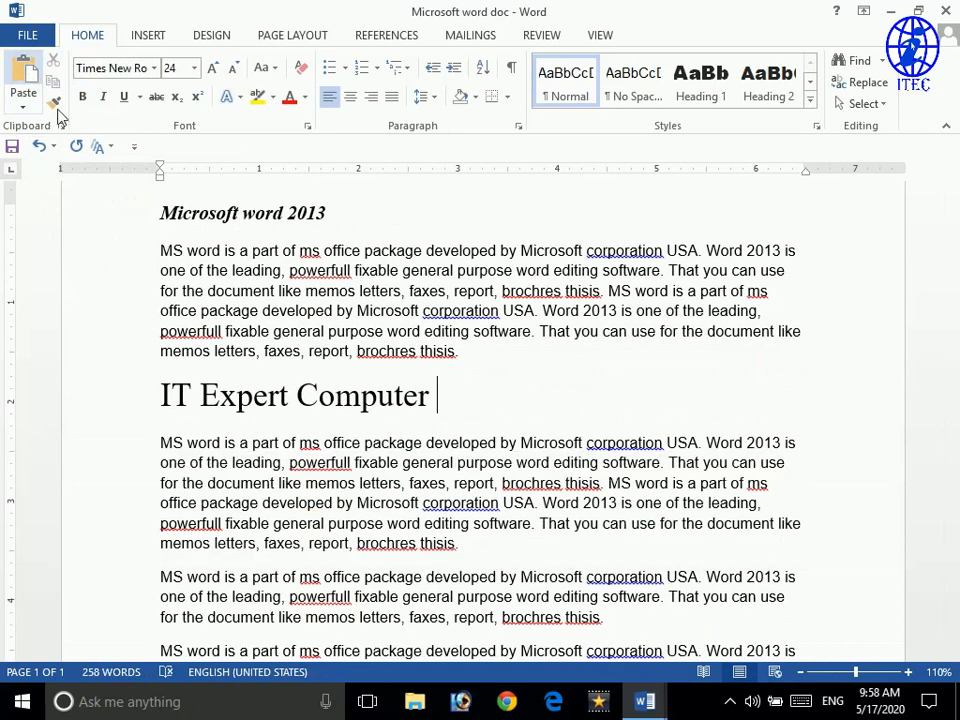
scroll(480, 420, up, 2)
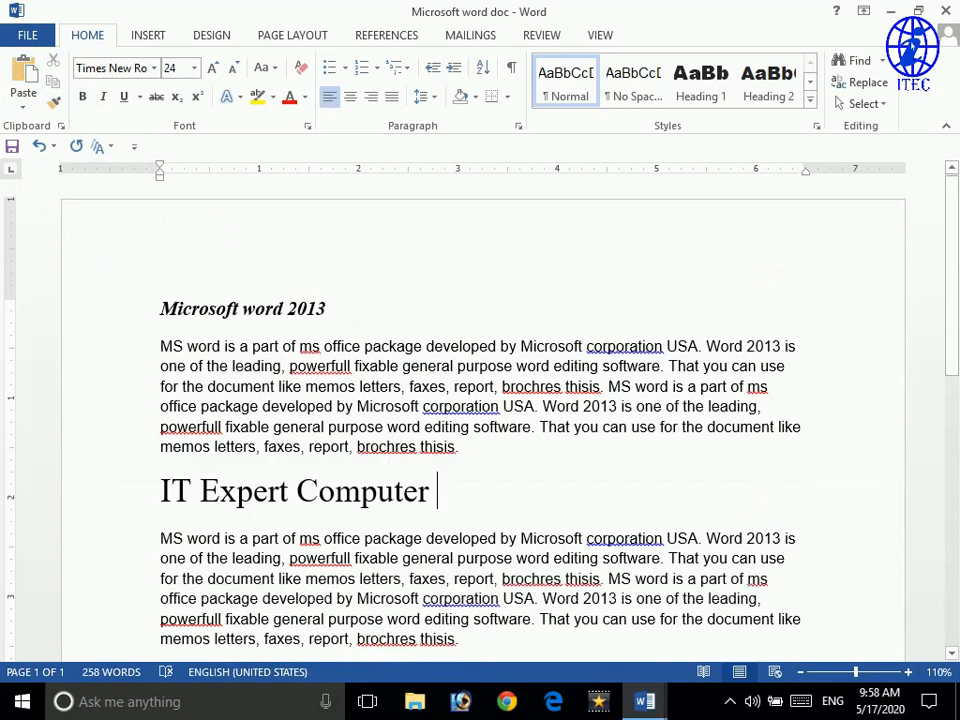
drag(437, 492, 162, 497)
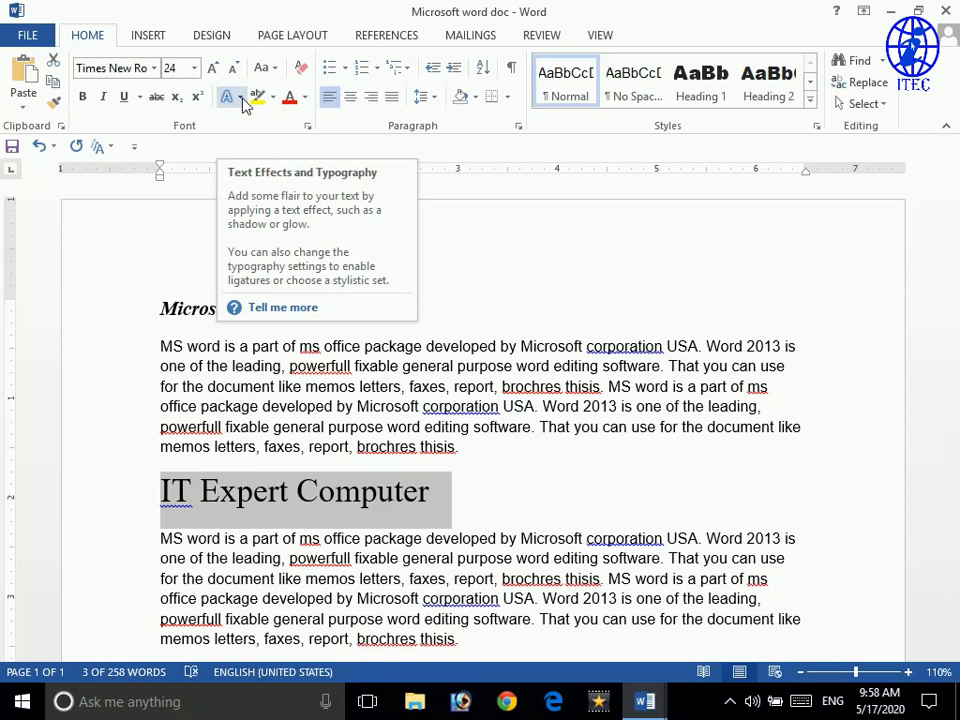
click(242, 97)
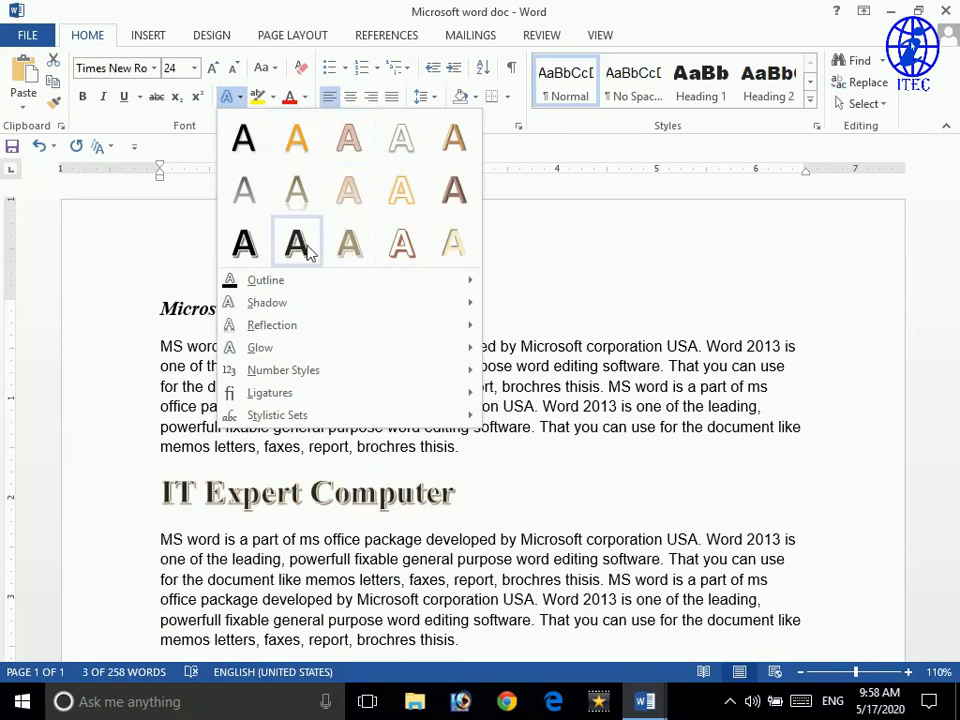
click(246, 245)
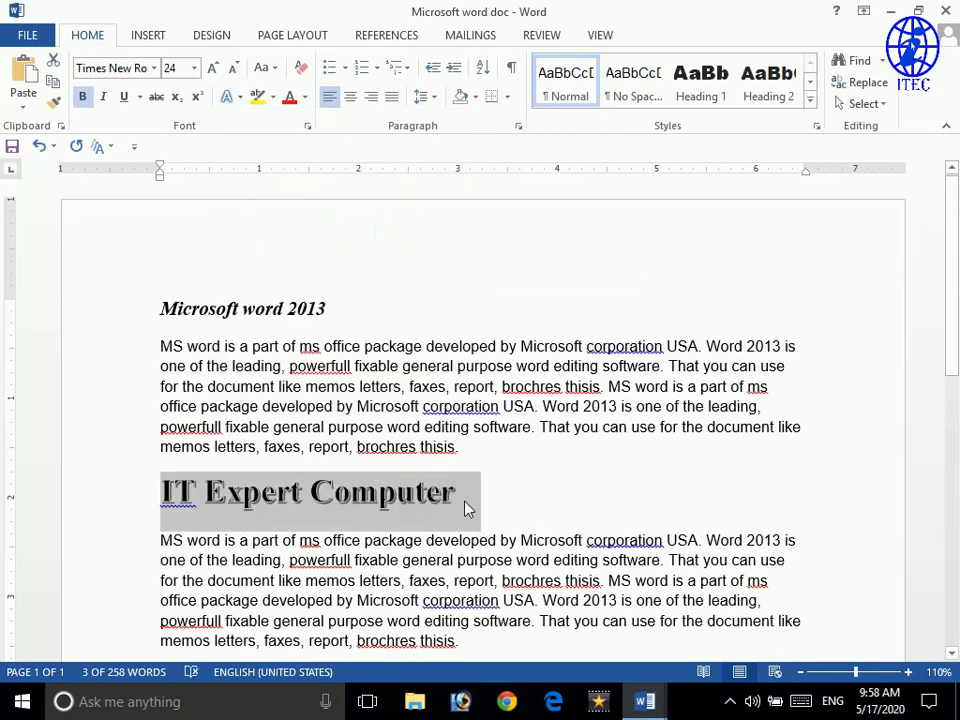
- Enlarge the "IT Expert Computer" title to font size 48
key(ctrl+shift+period)
key(ctrl+shift+period)
key(ctrl+shift+period)
key(ctrl+shift+period)
key(ctrl+shift+period)
key(ctrl+shift+period)
key(ctrl+shift+period)
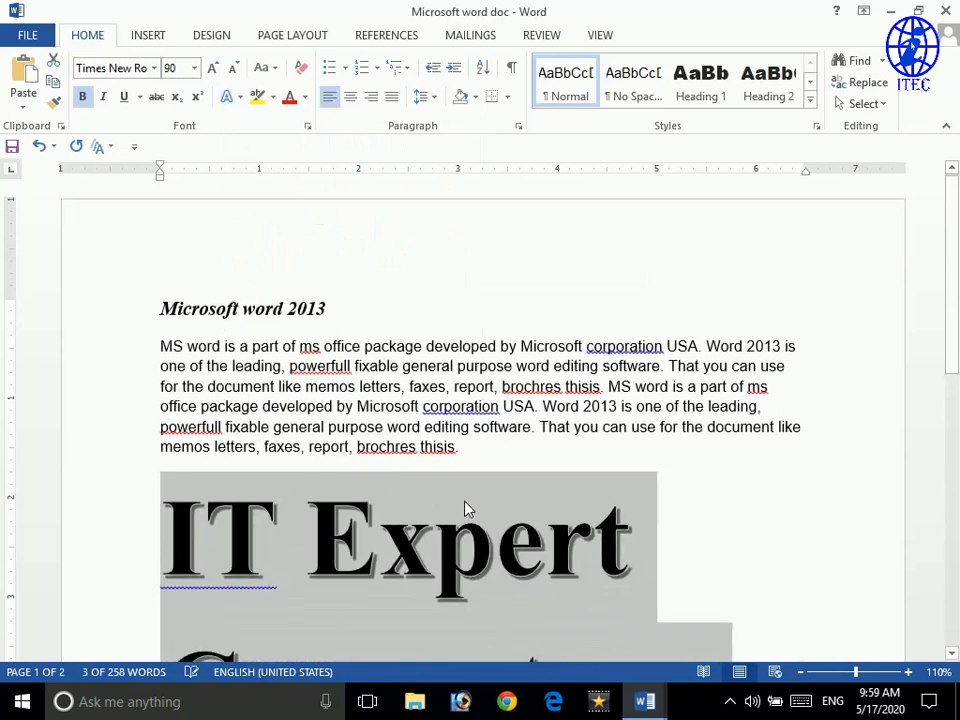
key(ctrl+shift+comma)
key(ctrl+shift+comma)
key(ctrl+shift+comma)
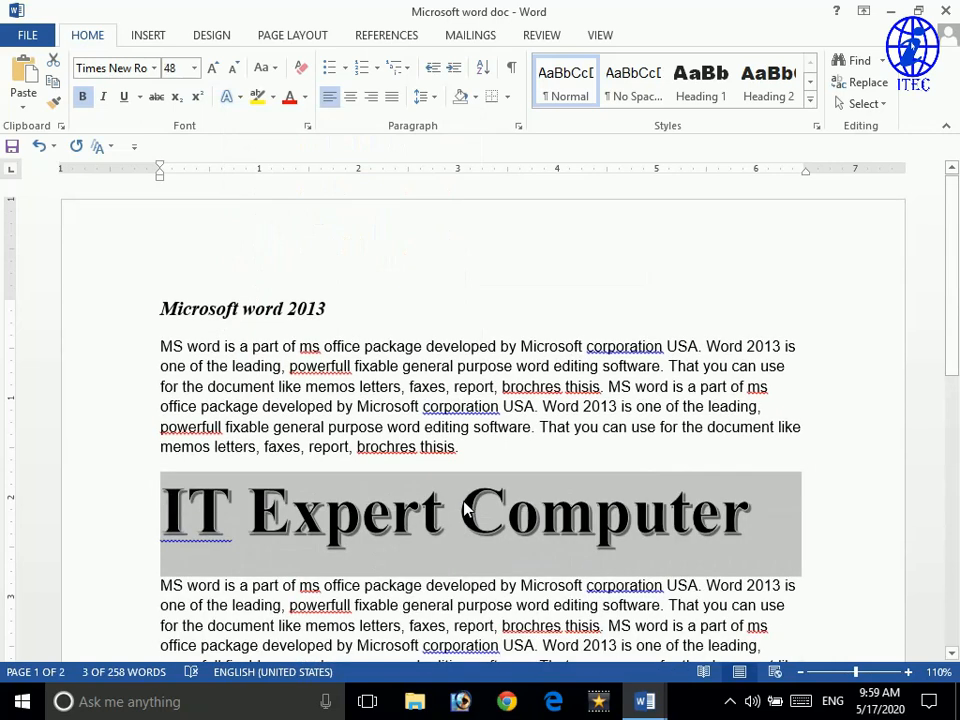
click(462, 515)
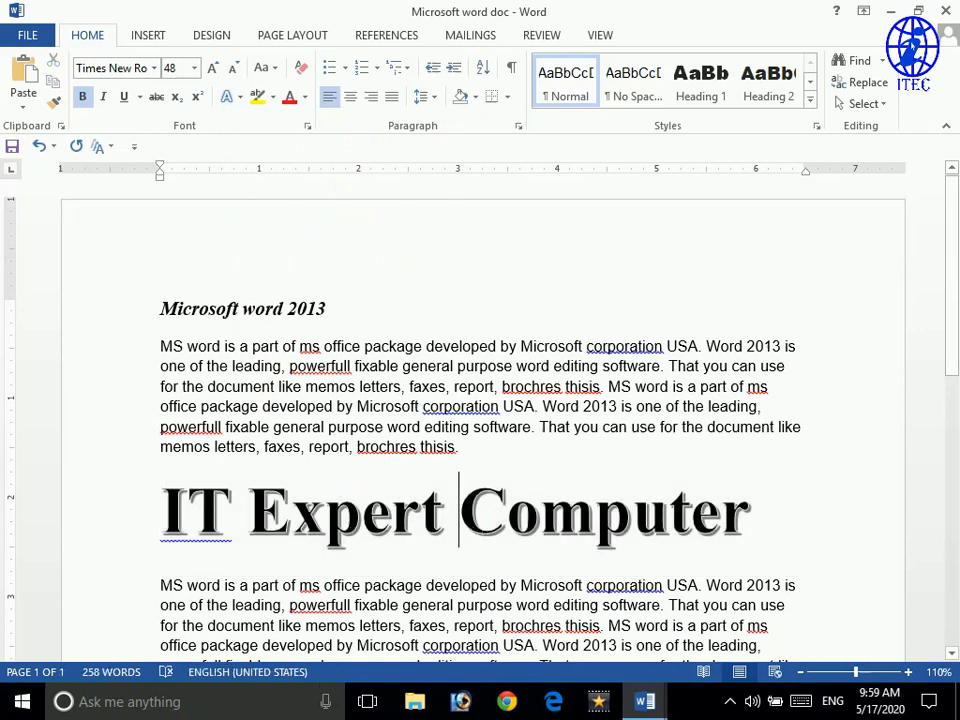
- Change the "IT Expert Computer" title's text effect to the dark fill with white outline and tan hard shadow
drag(750, 512, 8, 525)
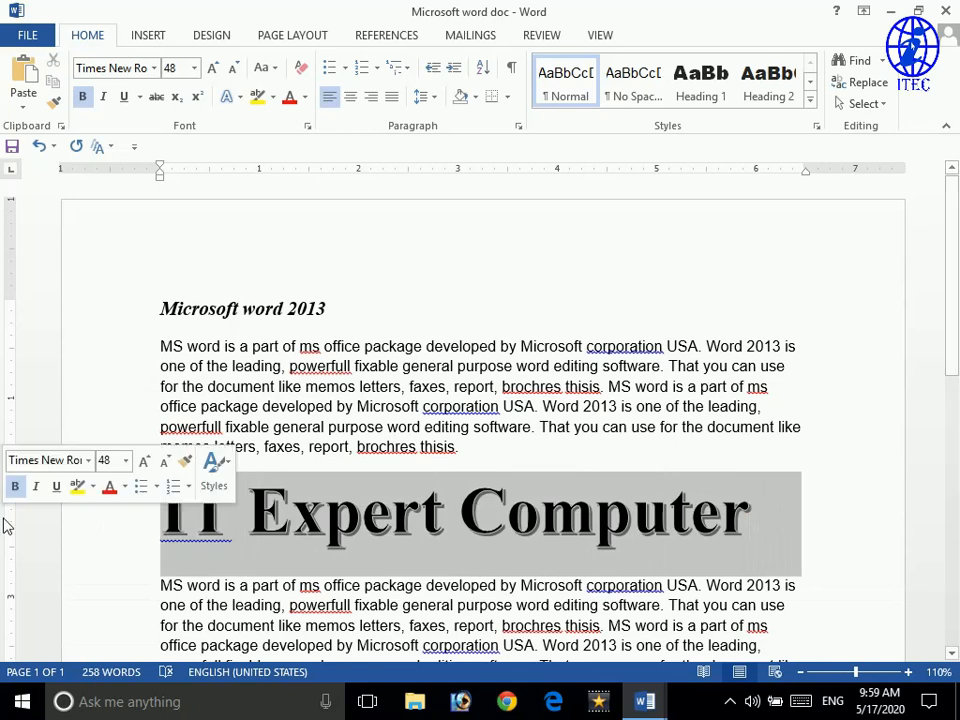
click(228, 97)
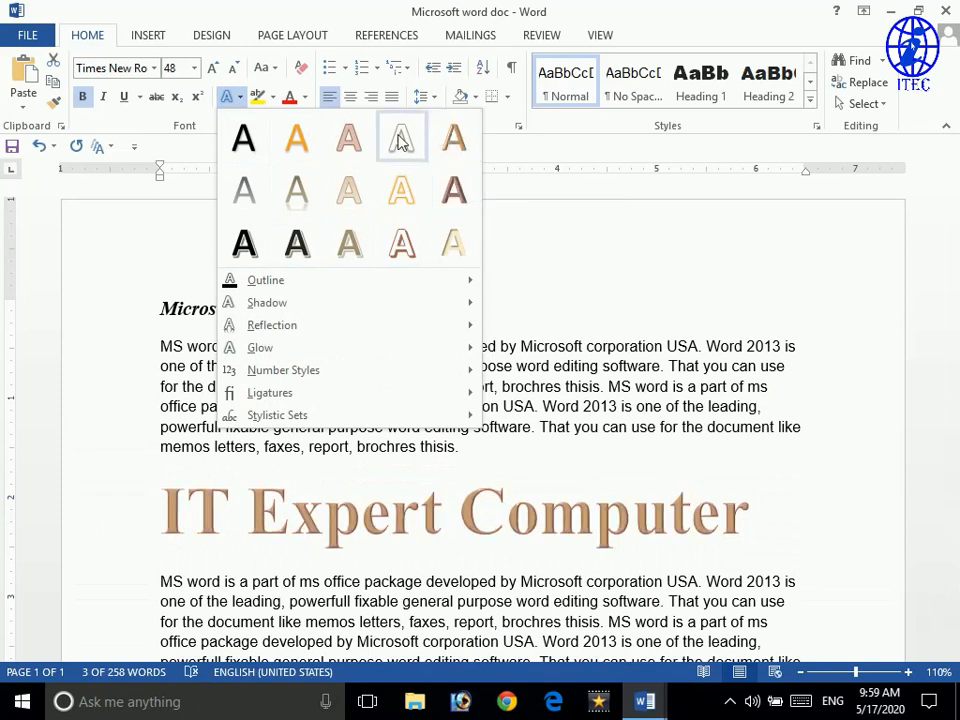
click(293, 250)
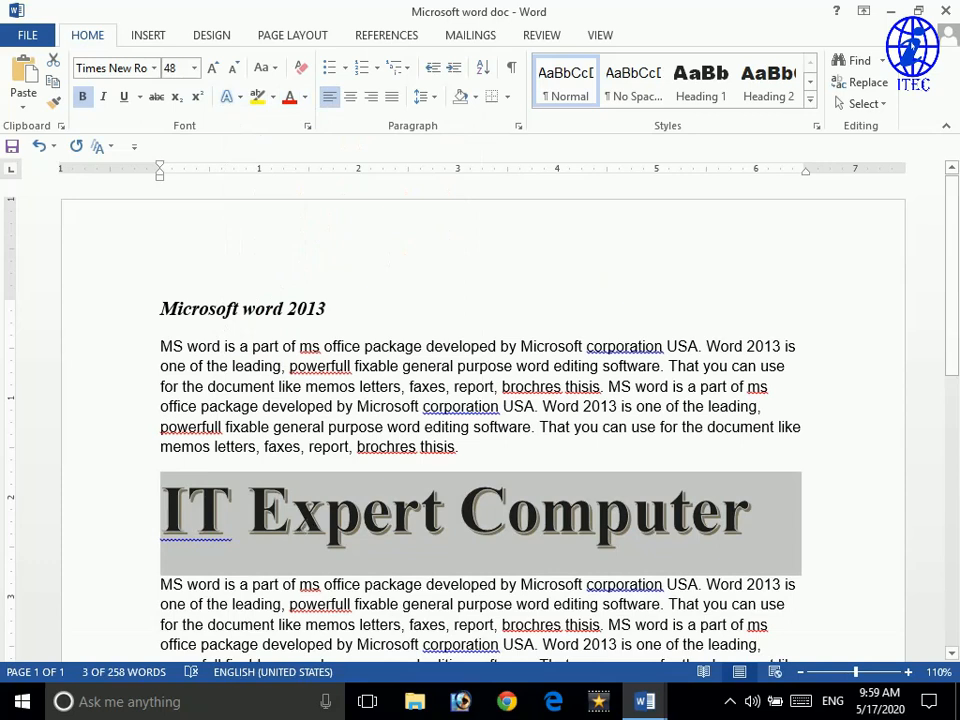
click(329, 309)
drag(329, 309, 150, 309)
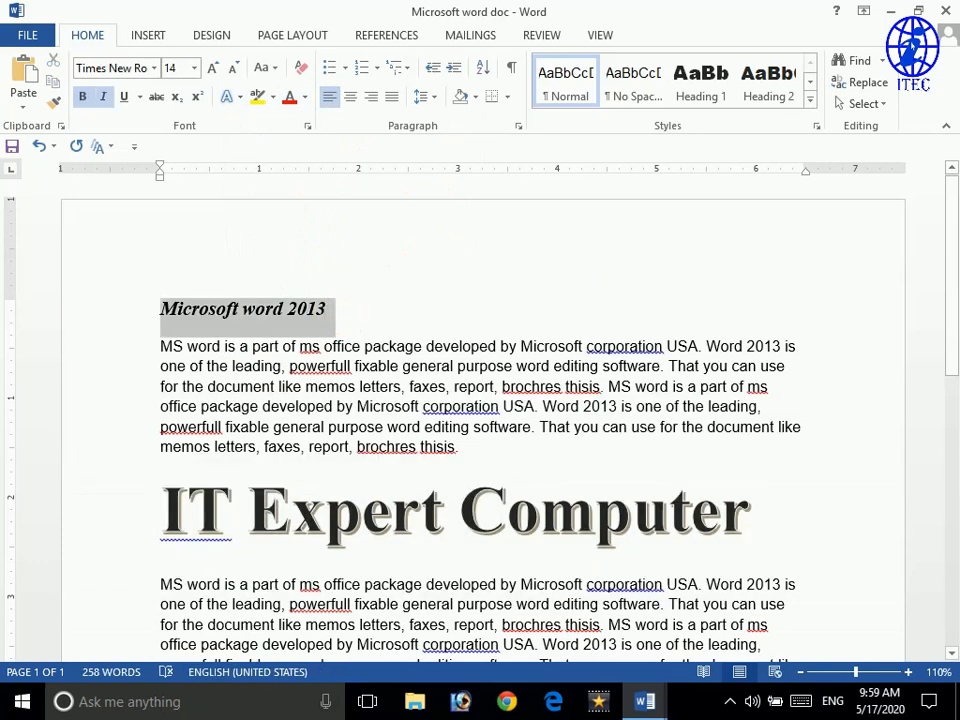
click(397, 310)
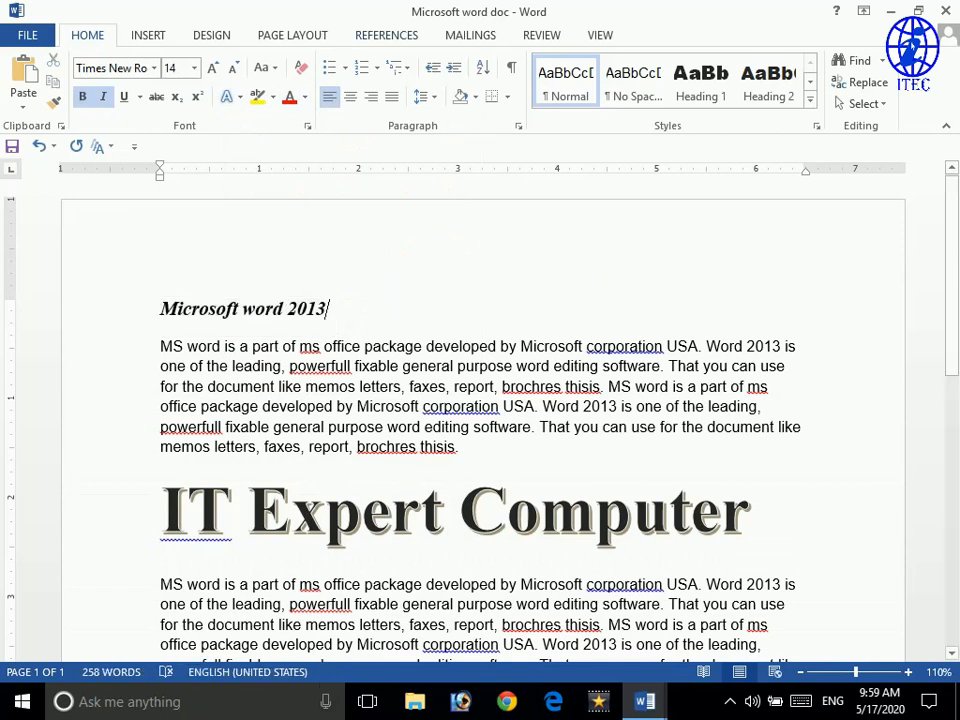
click(273, 98)
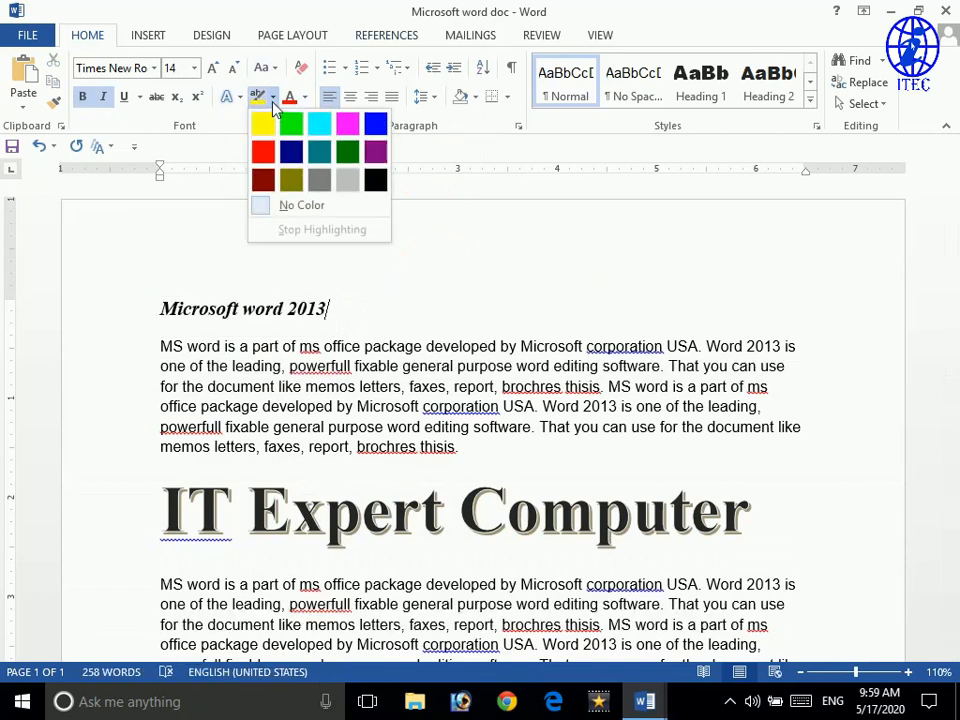
click(275, 104)
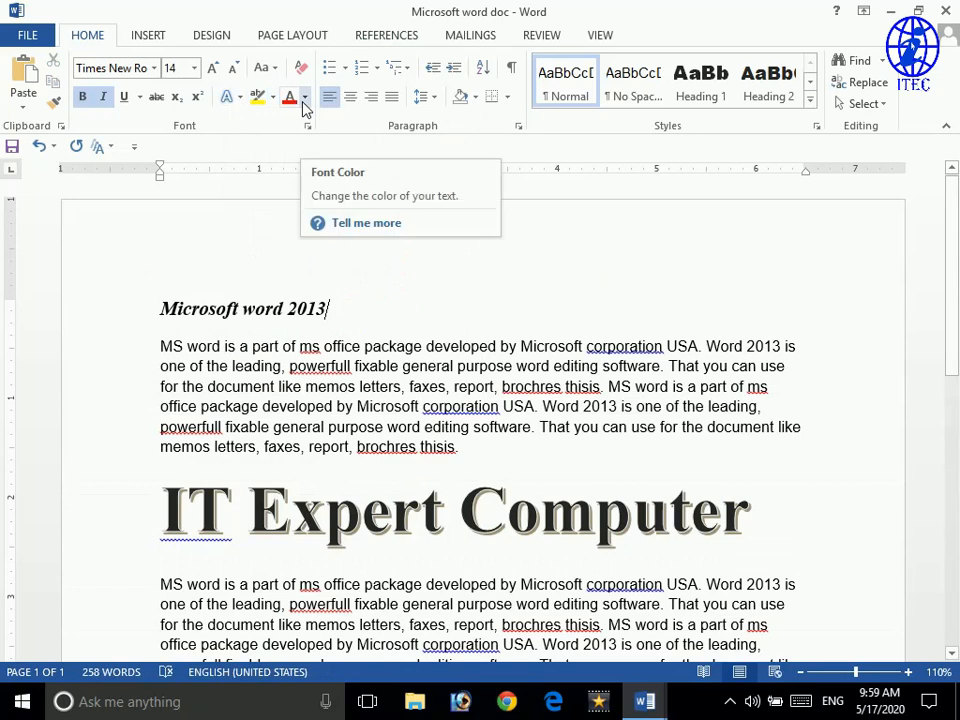
click(351, 318)
drag(351, 318, 160, 312)
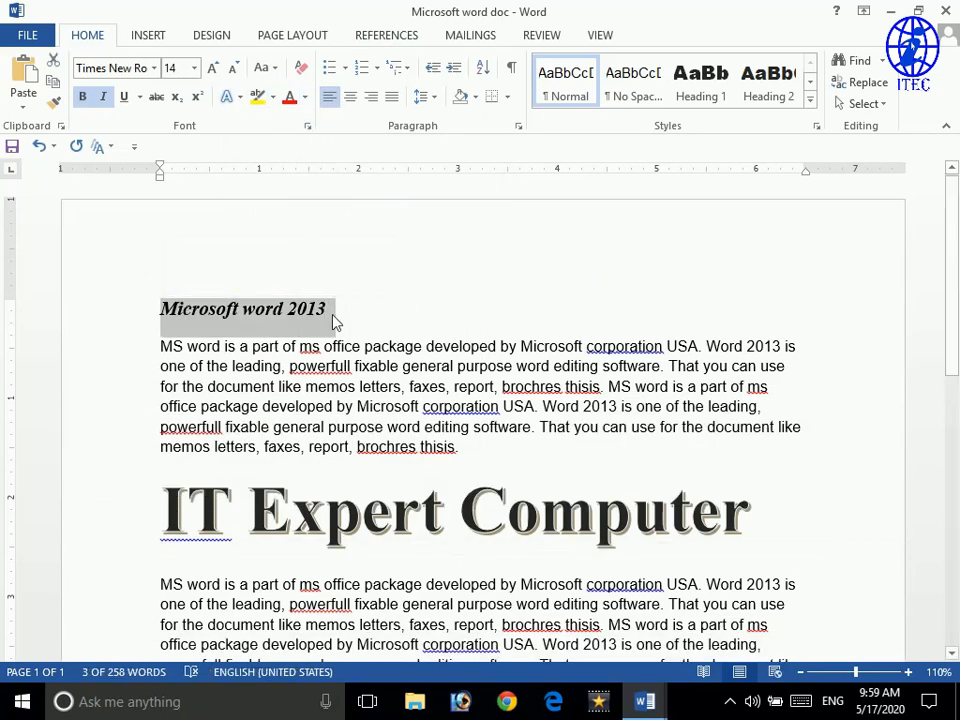
- Set the first body paragraph's font size to 12 and its font color to standard green
drag(460, 447, 158, 360)
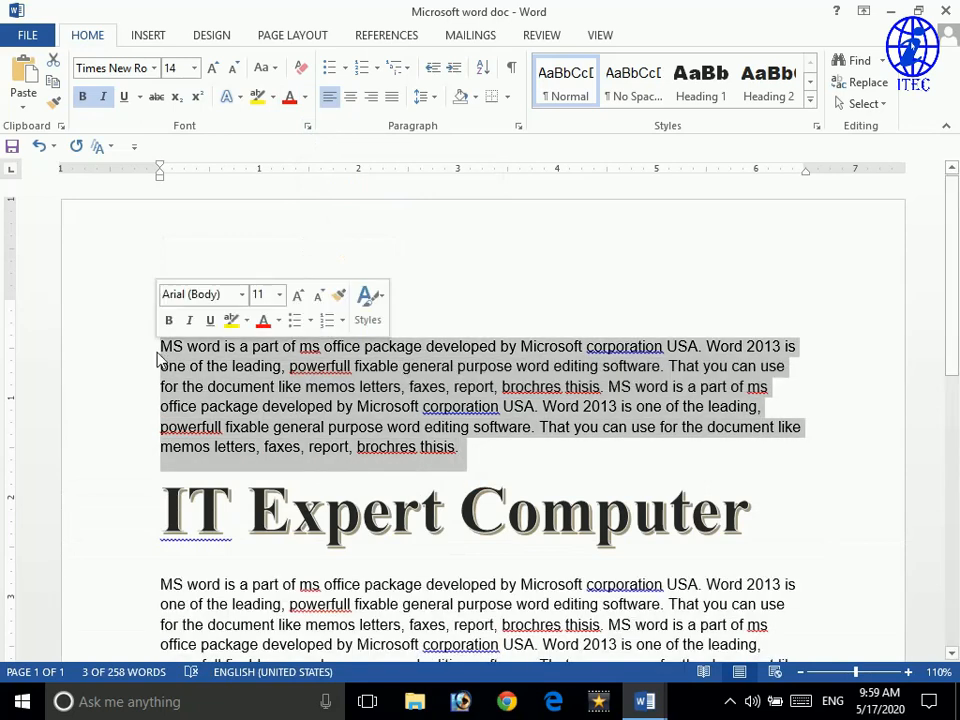
click(216, 67)
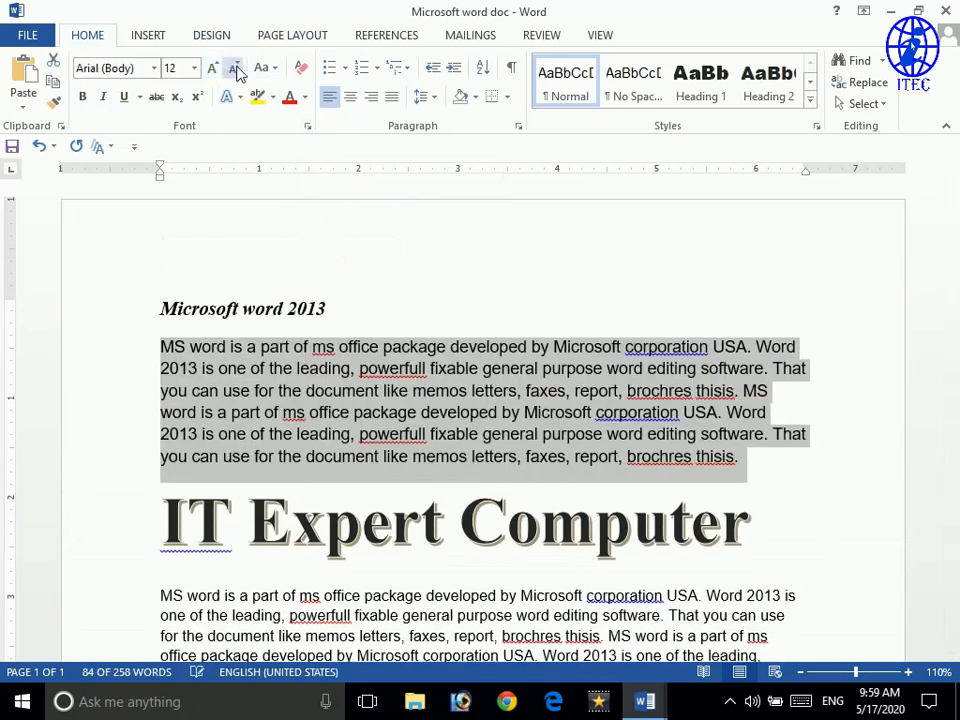
click(231, 67)
click(212, 68)
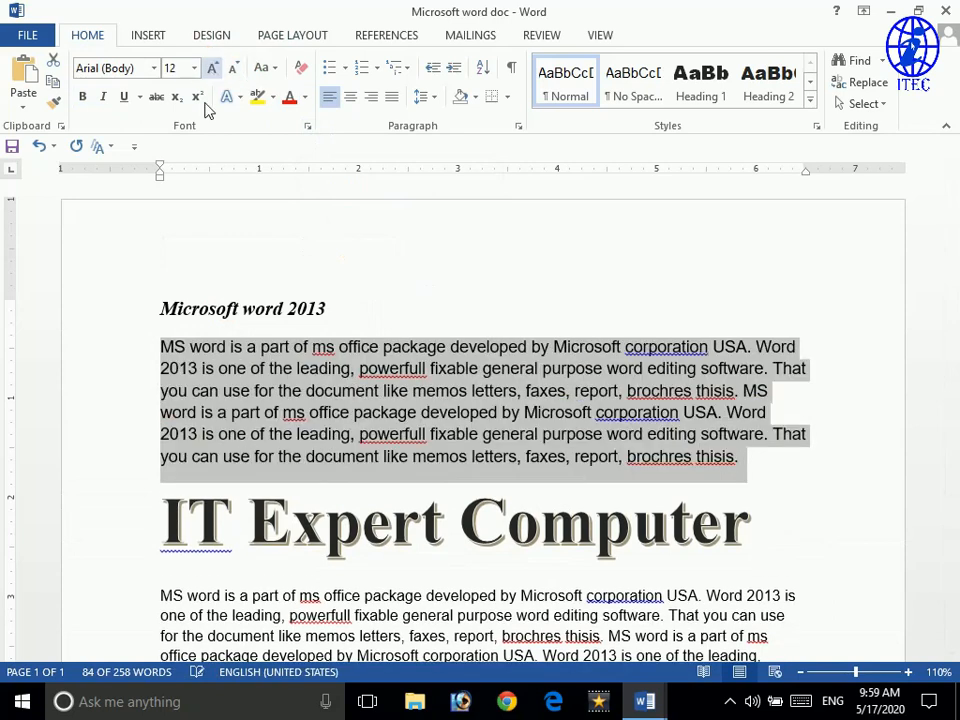
click(306, 98)
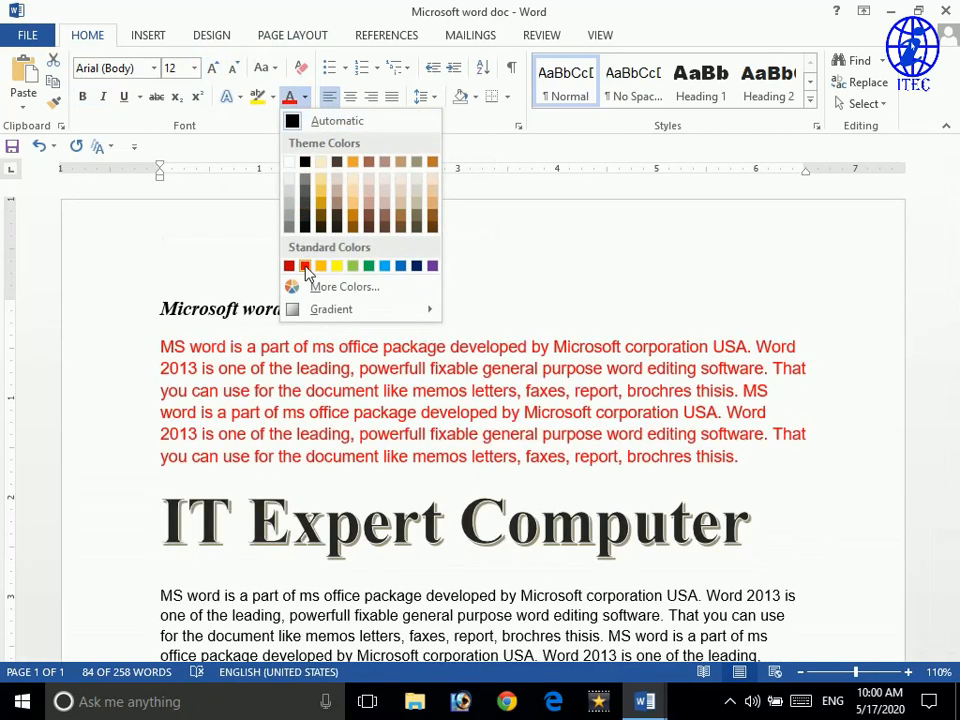
click(368, 265)
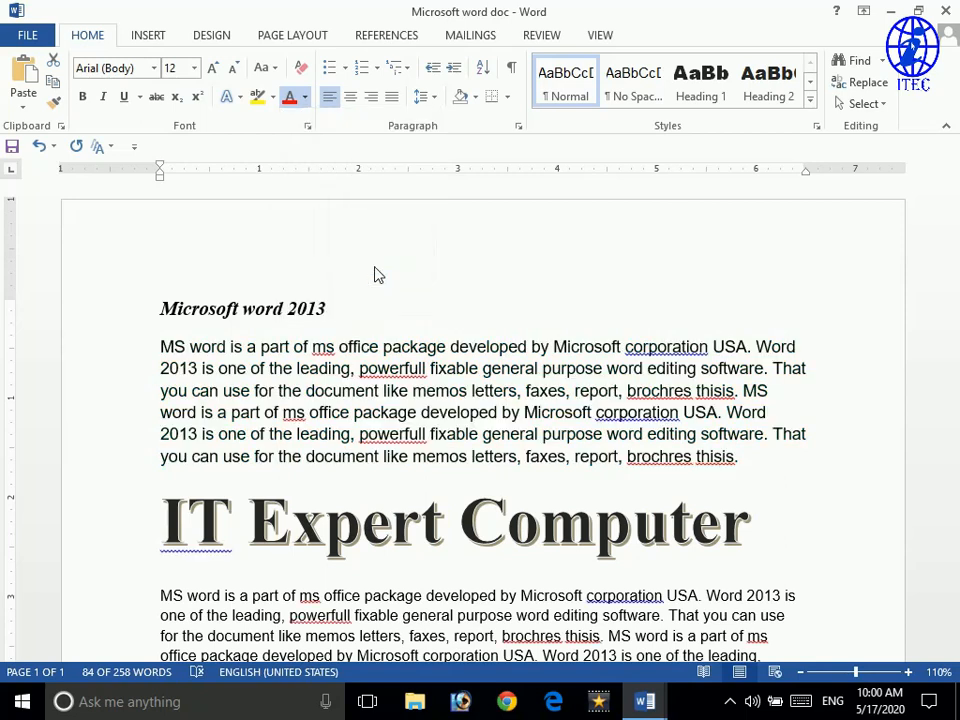
- Set the font color of the "Microsoft word 2013" heading to standard blue
click(328, 308)
drag(328, 308, 160, 308)
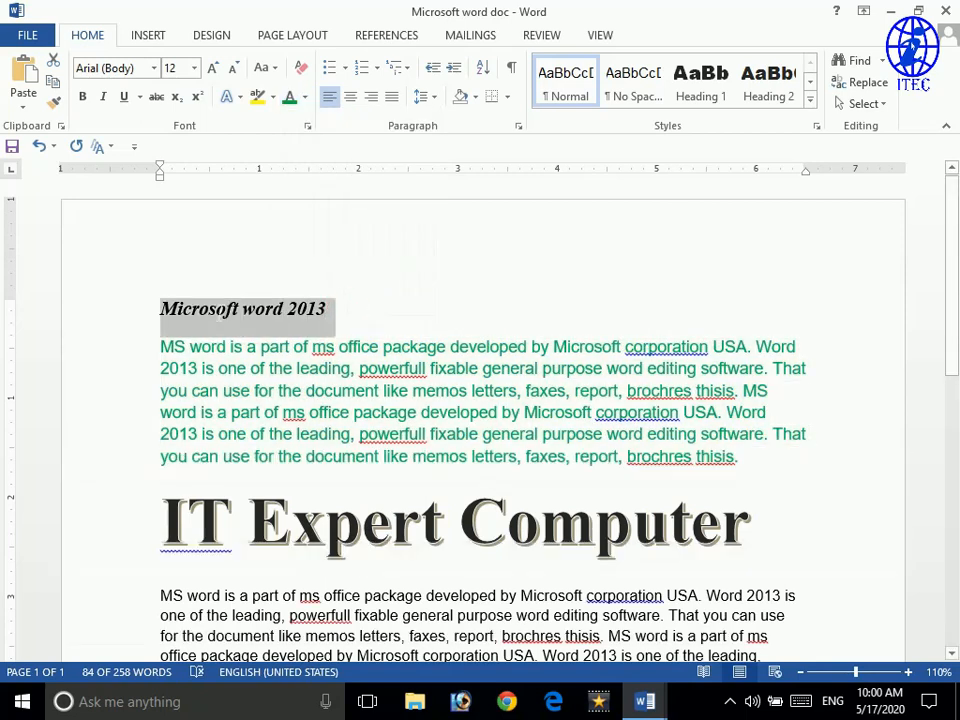
click(295, 98)
click(305, 98)
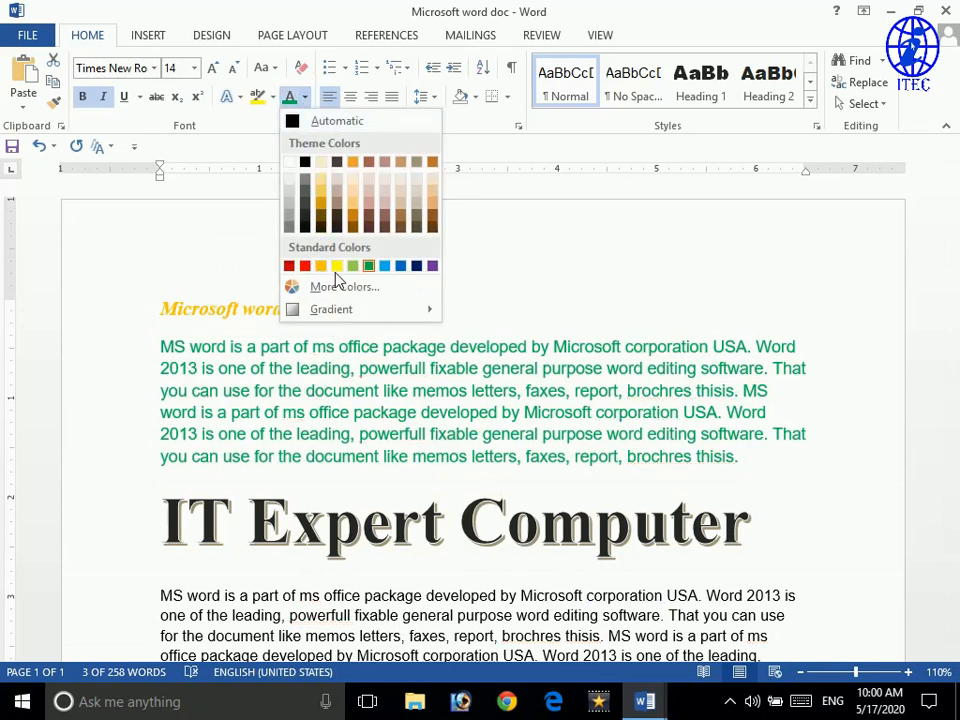
click(405, 265)
click(378, 337)
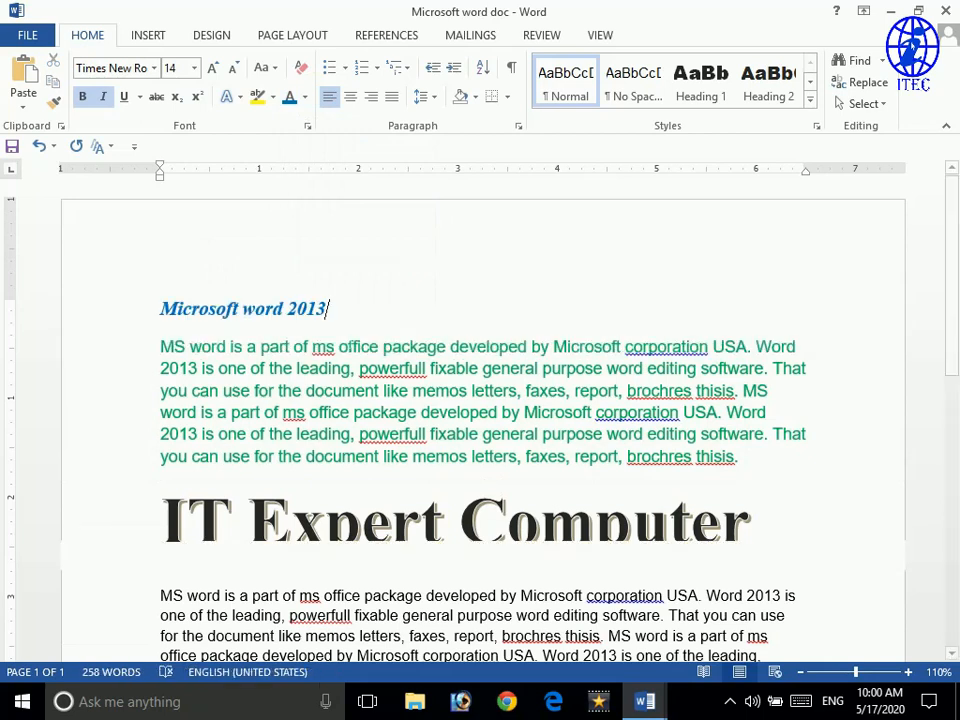
scroll(483, 394, down, 5)
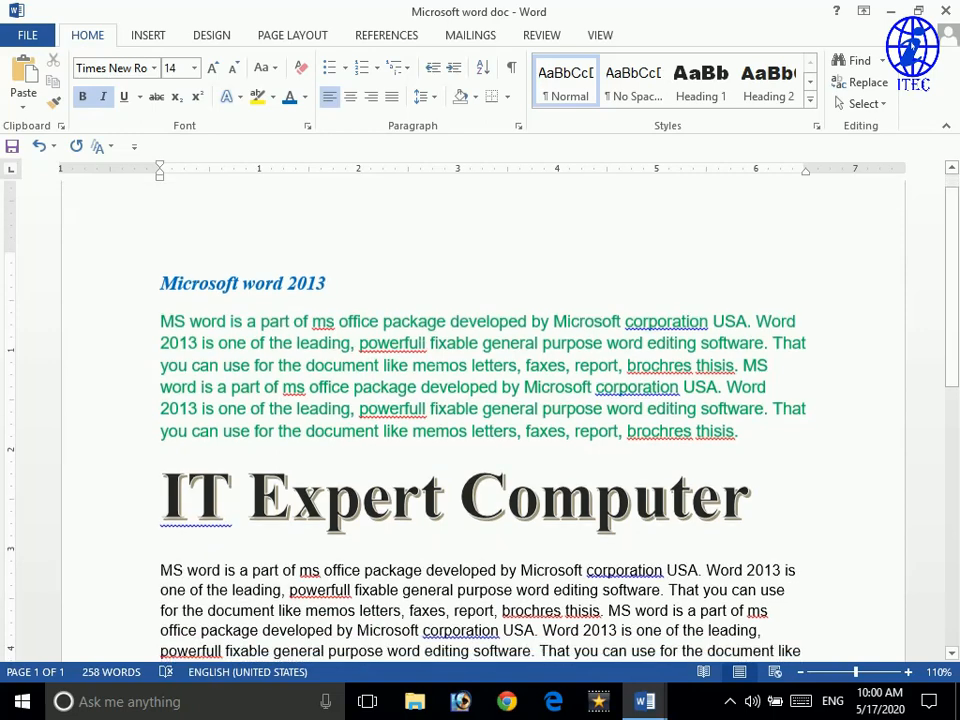
scroll(483, 394, up, 3)
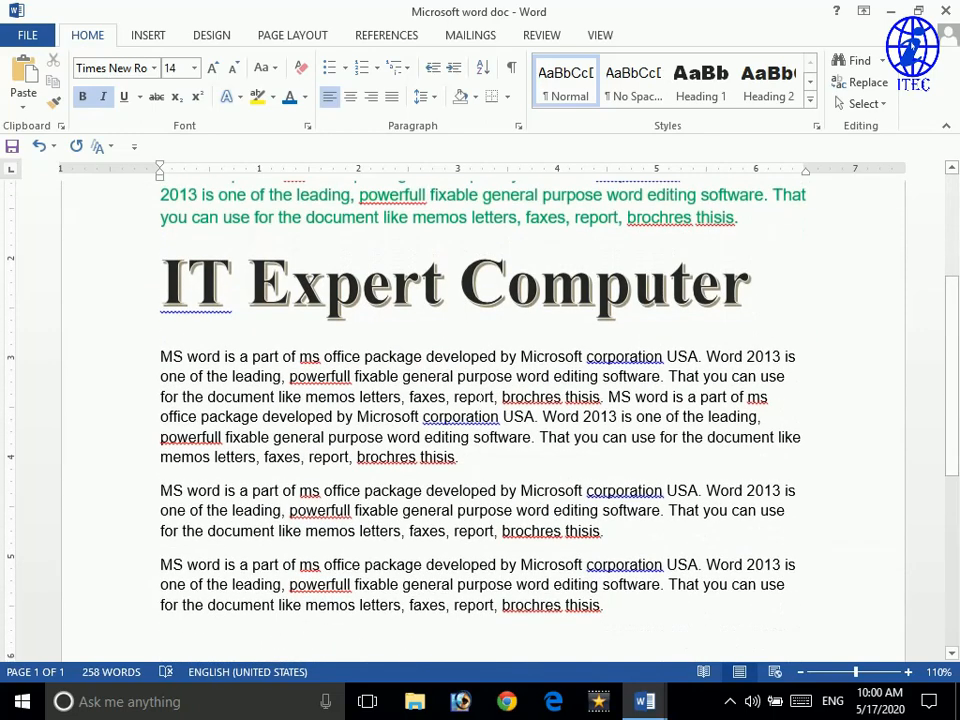
scroll(483, 394, up, 4)
scroll(483, 394, down, 2)
scroll(483, 394, down, 3)
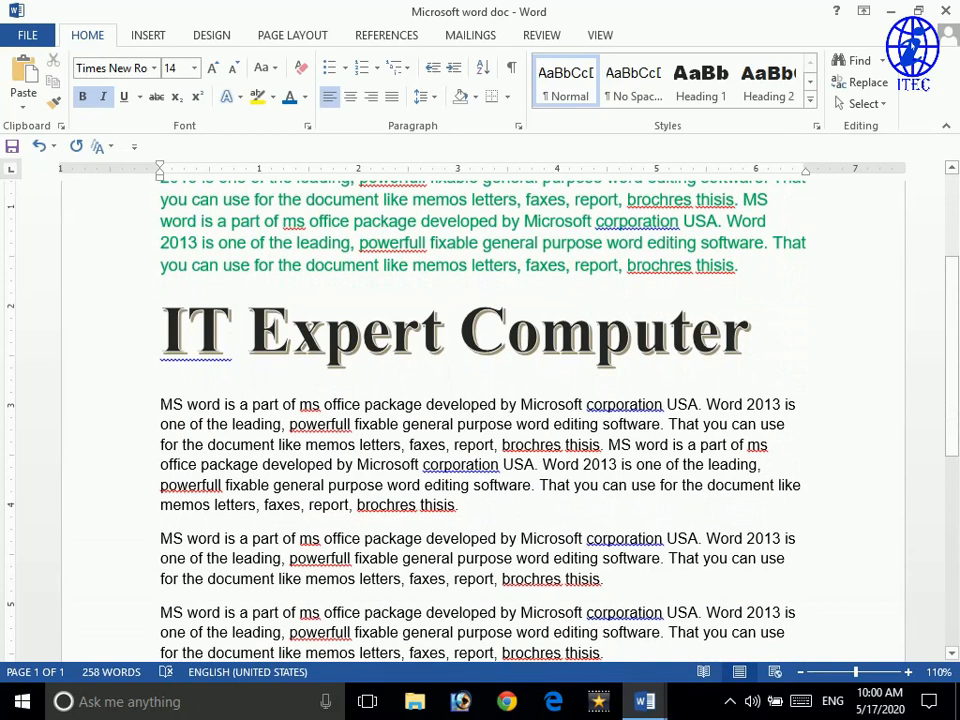
scroll(483, 394, down, 5)
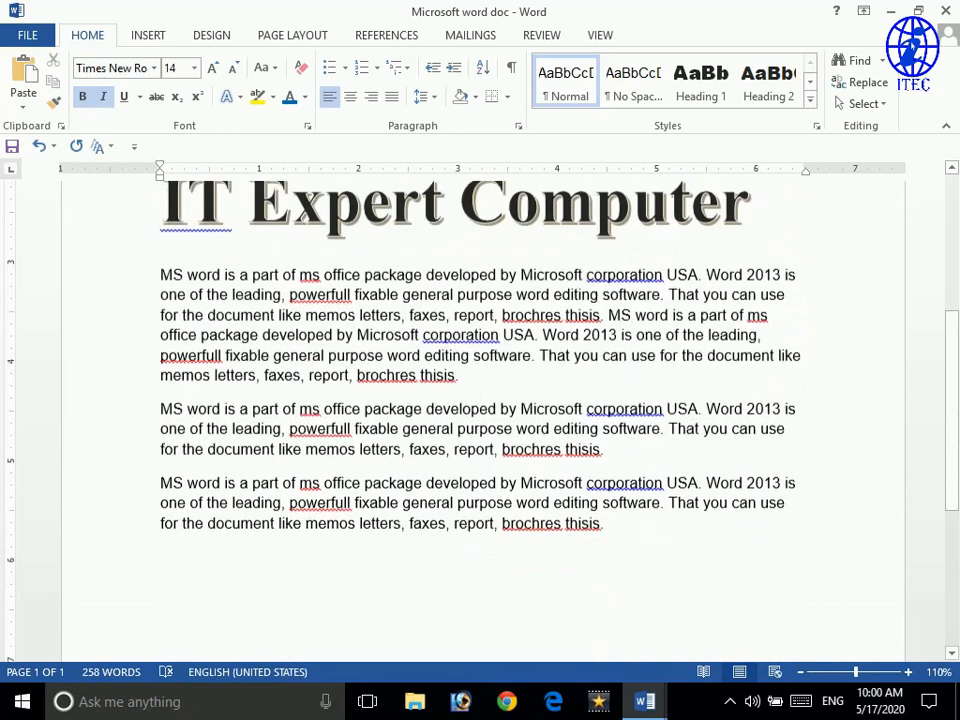
scroll(483, 394, up, 10)
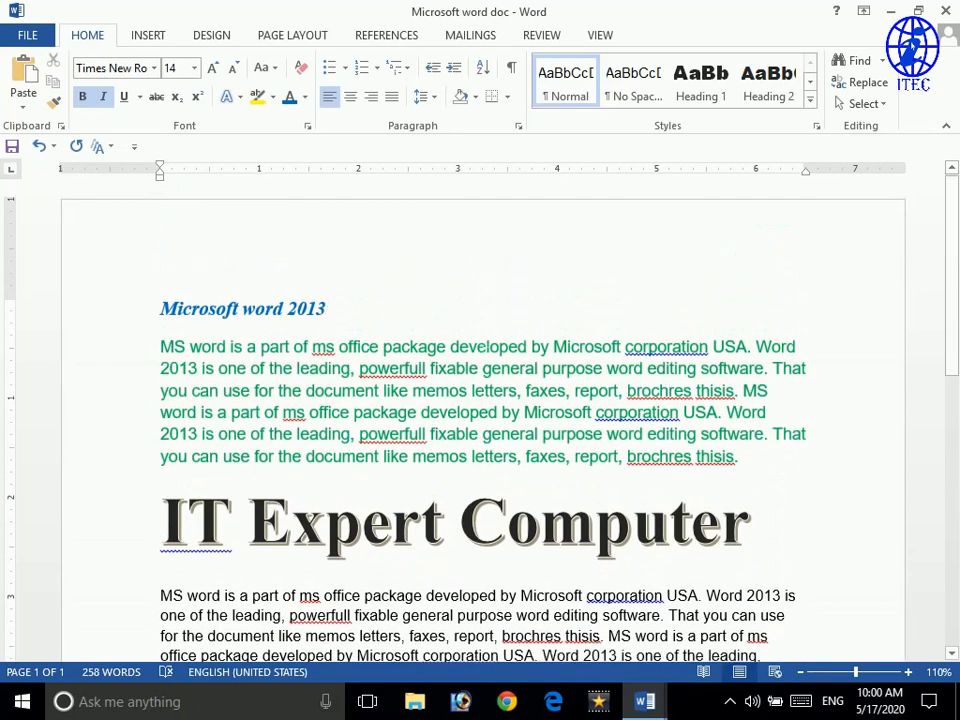
- Highlight the word "developed" in the first line of the green paragraph in yellow
drag(526, 347, 452, 347)
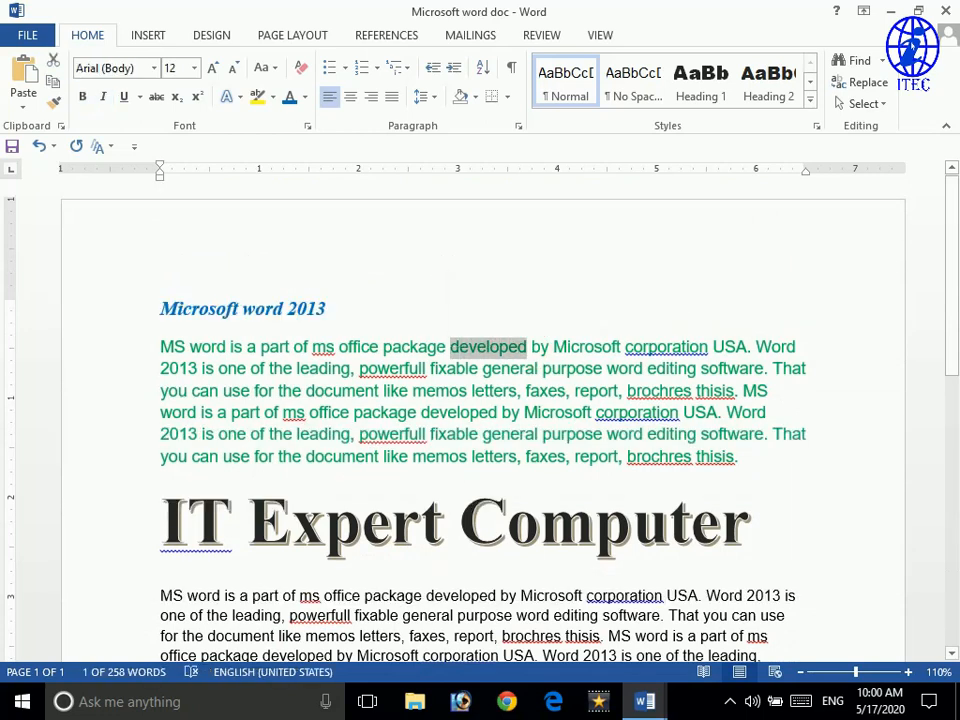
click(271, 97)
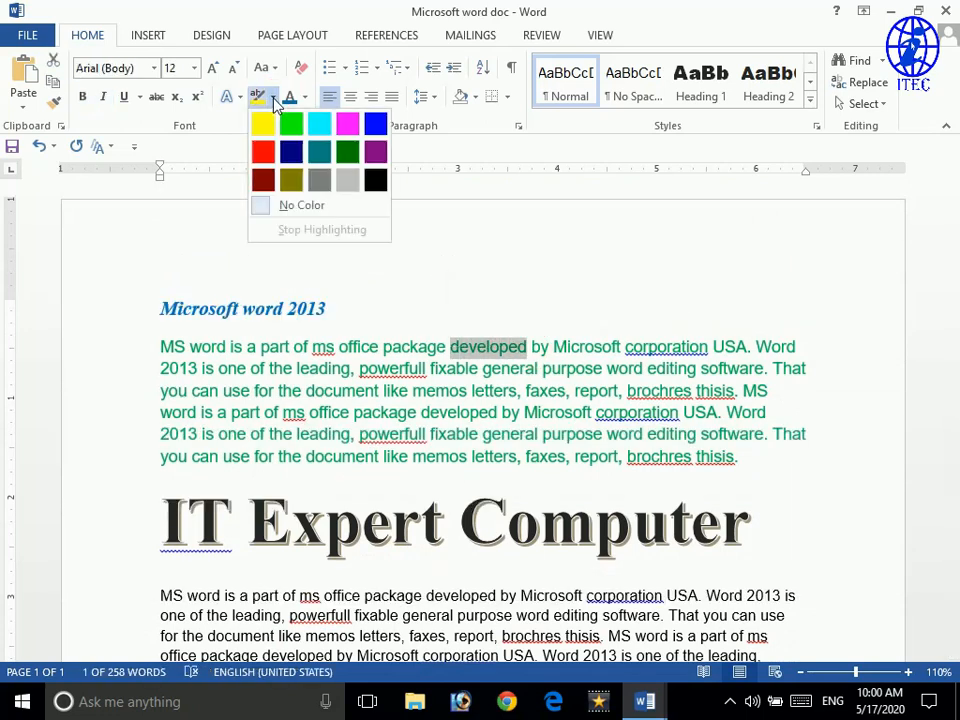
click(270, 130)
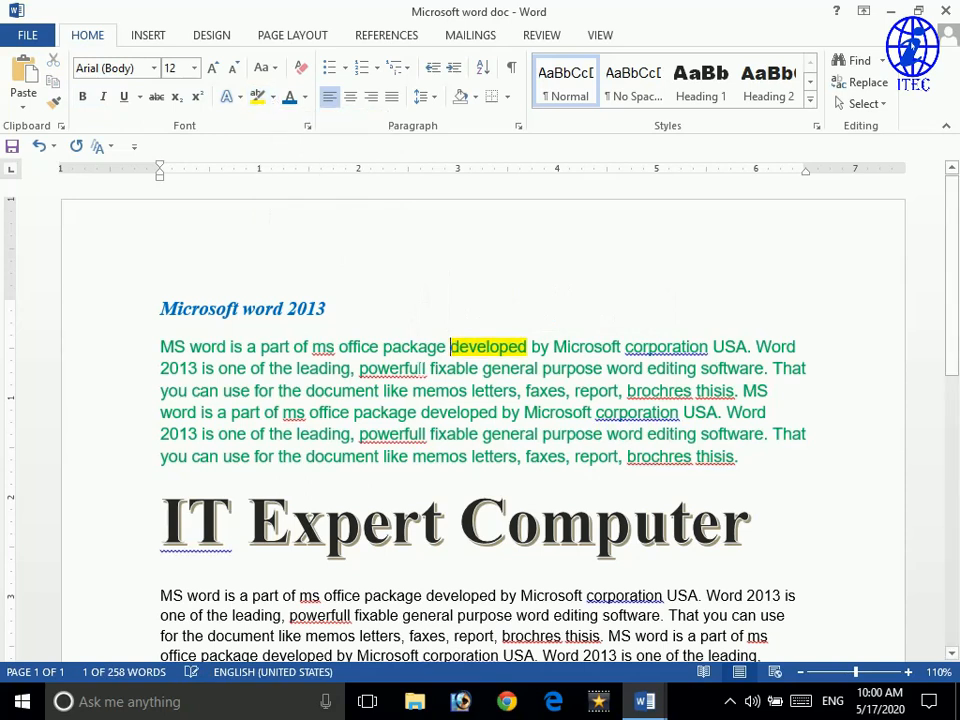
click(410, 368)
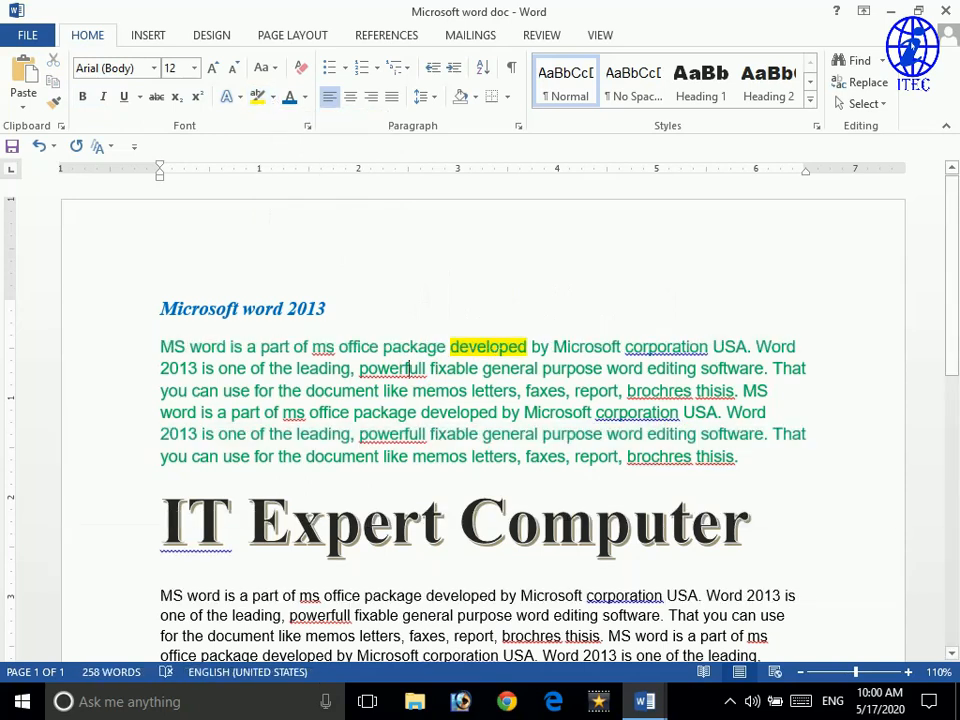
scroll(410, 368, down, 7)
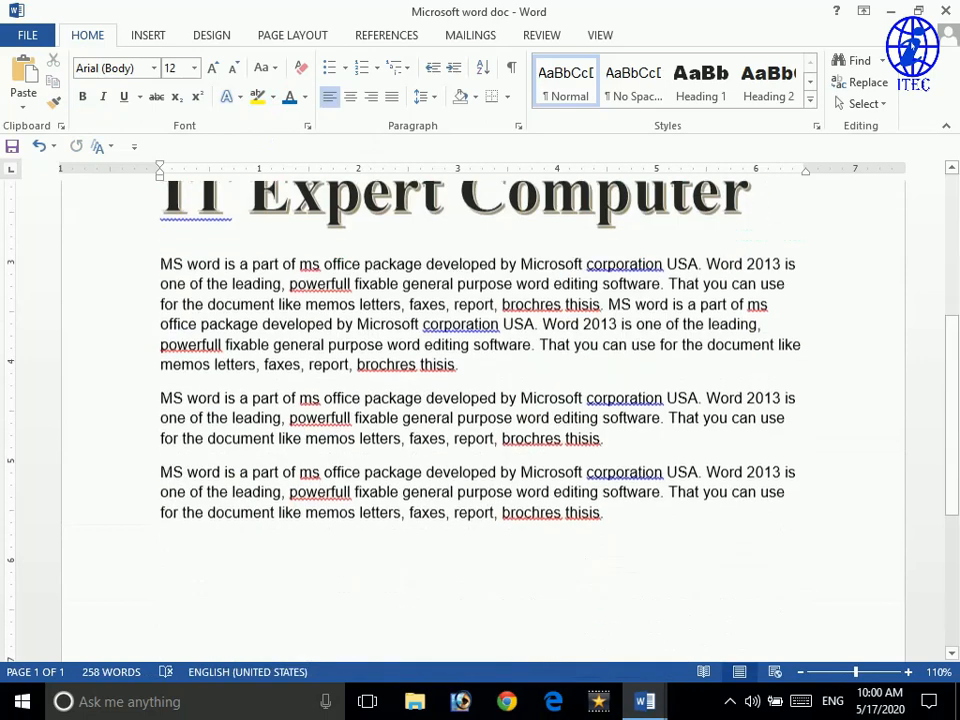
scroll(410, 368, up, 3)
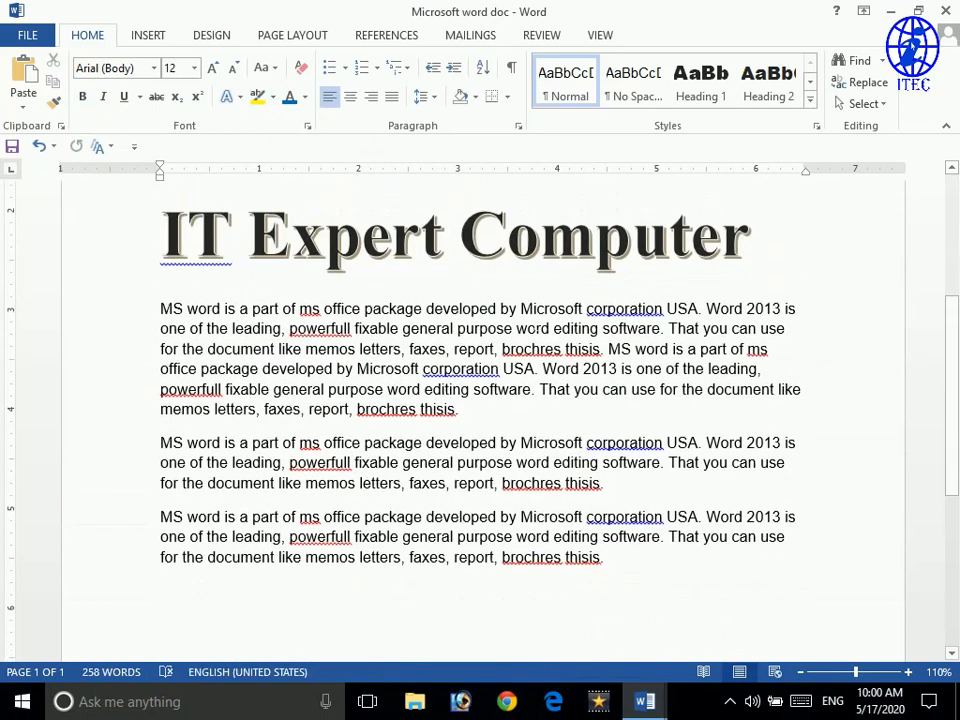
- Highlight the first line of the paragraph below the "IT Expert Computer" title in yellow
drag(800, 308, 160, 308)
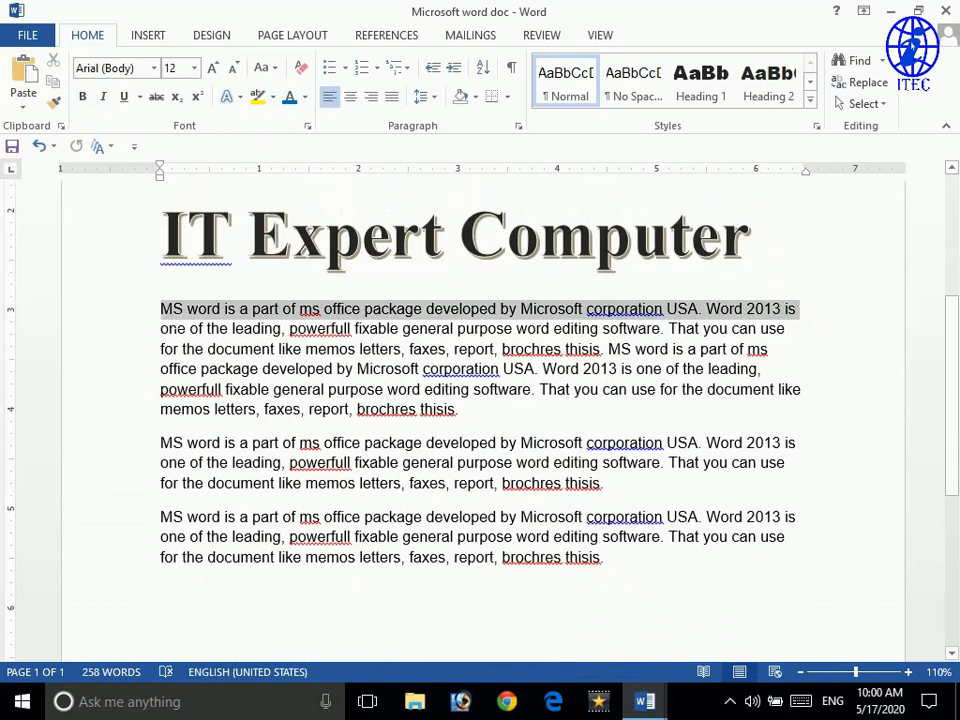
click(272, 97)
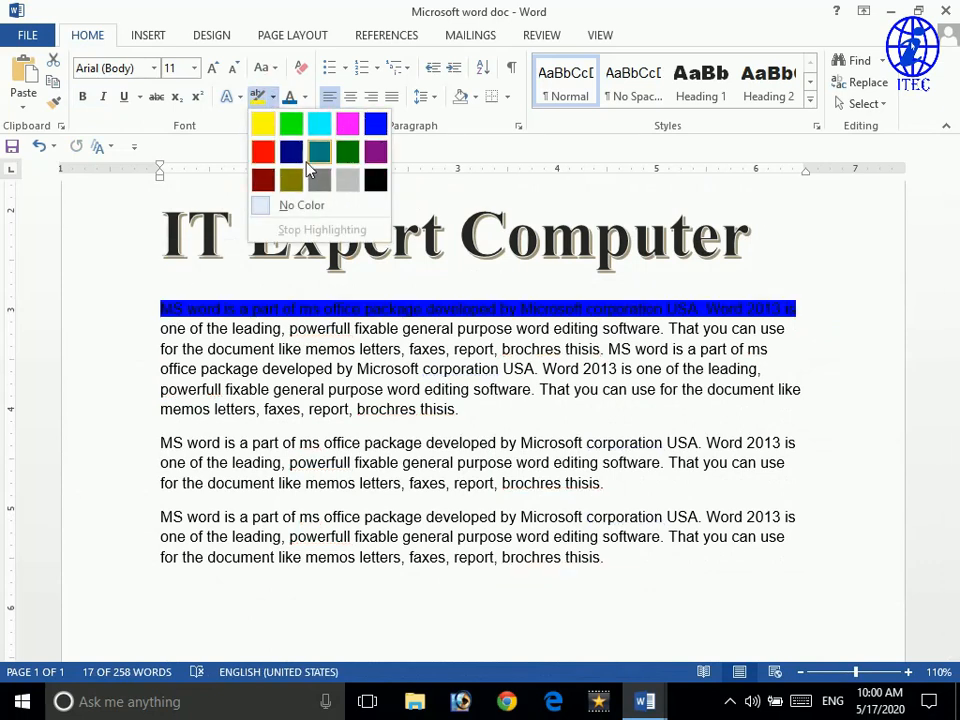
click(266, 130)
key(Left)
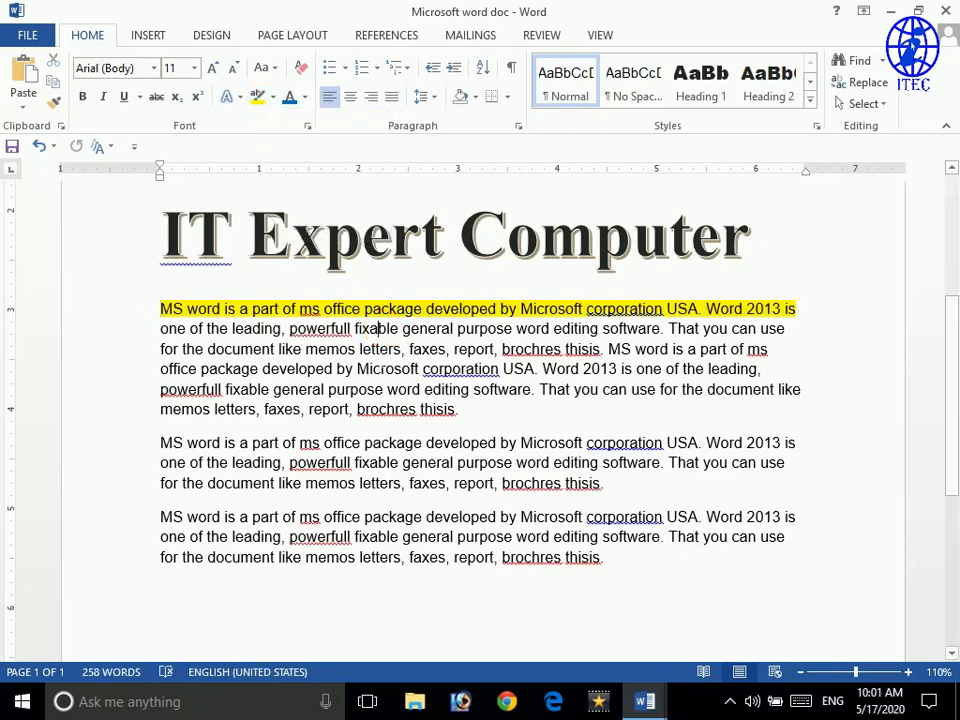
- Set the highlight of "2013" in the "Microsoft word 2013" heading to No Color
scroll(378, 329, up, 3)
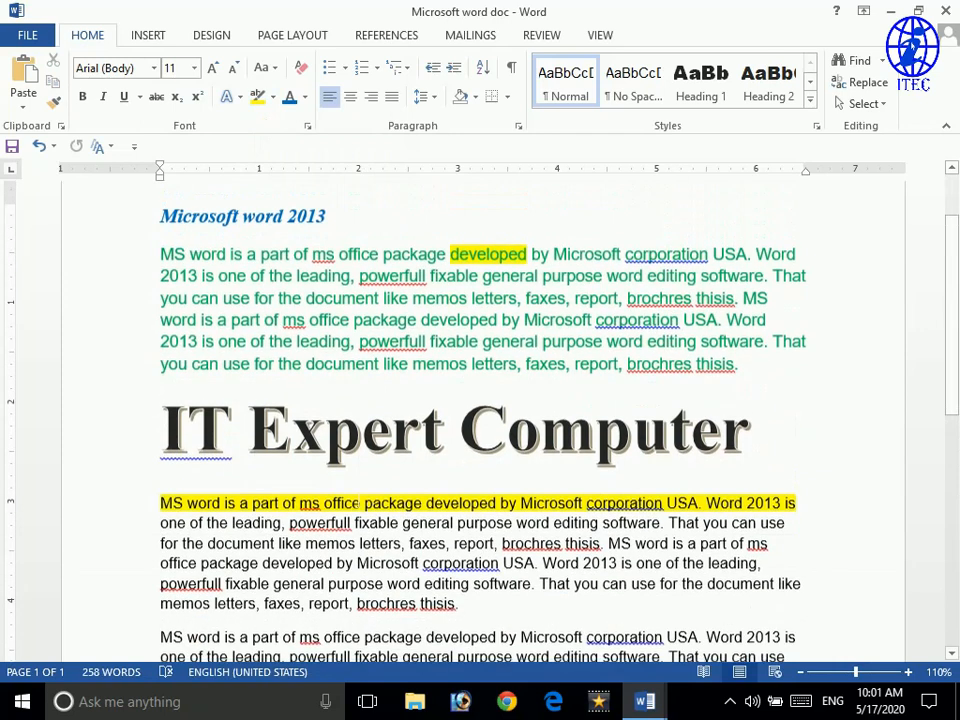
scroll(330, 300, up, 2)
double_click(330, 307)
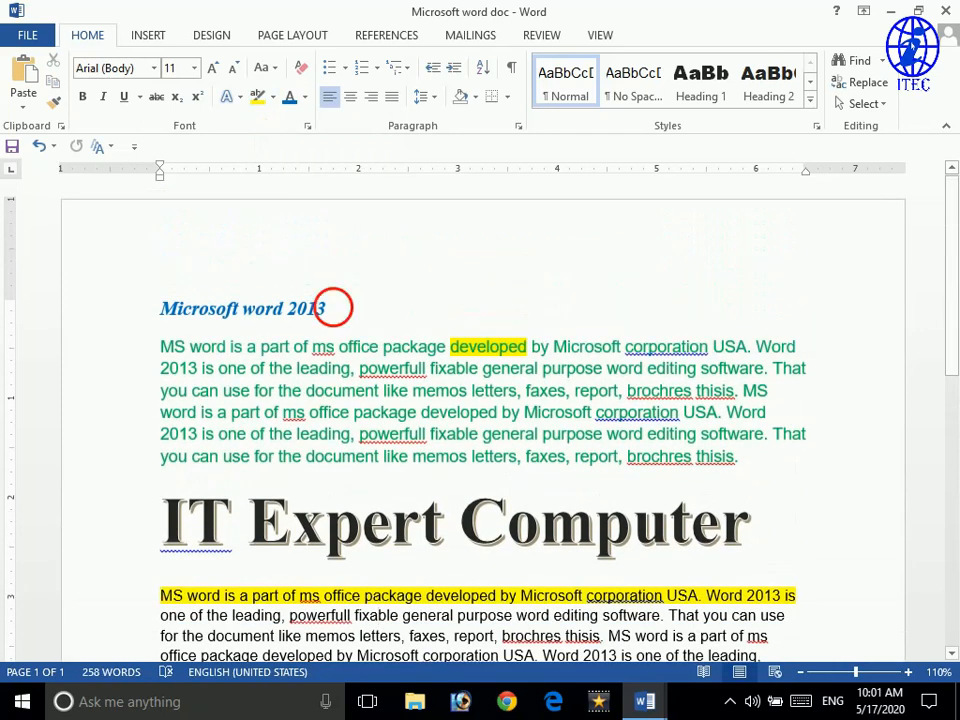
click(272, 97)
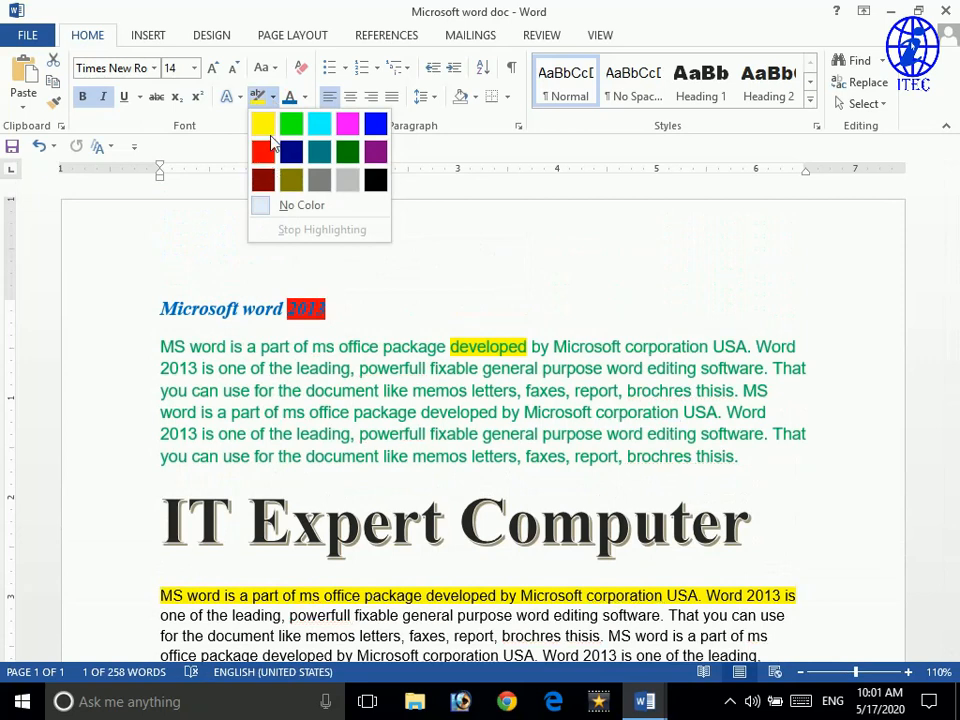
click(289, 205)
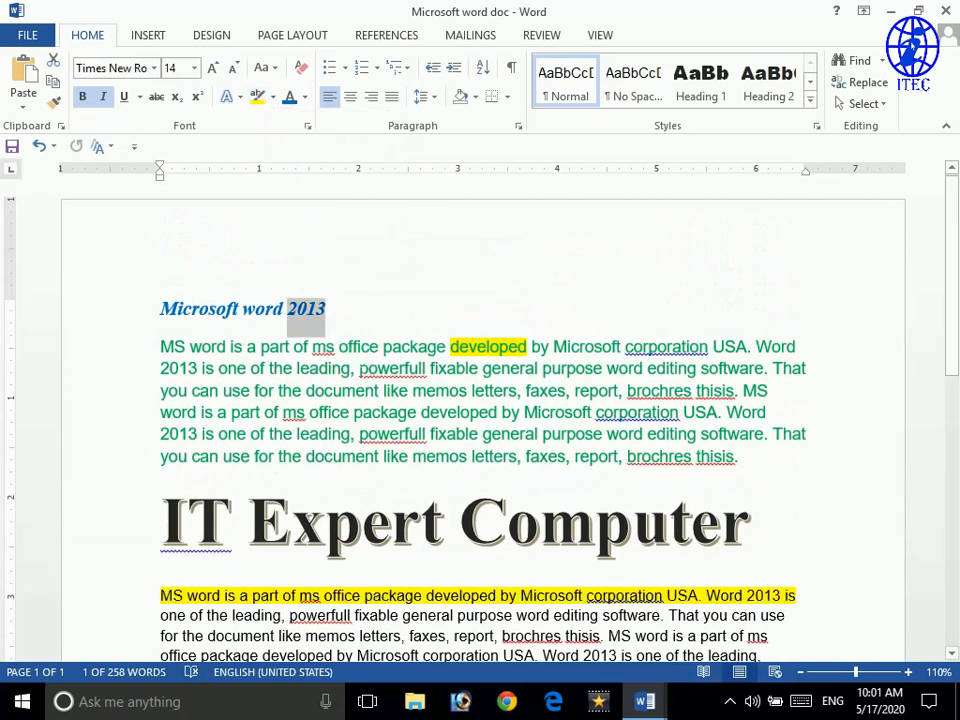
click(352, 346)
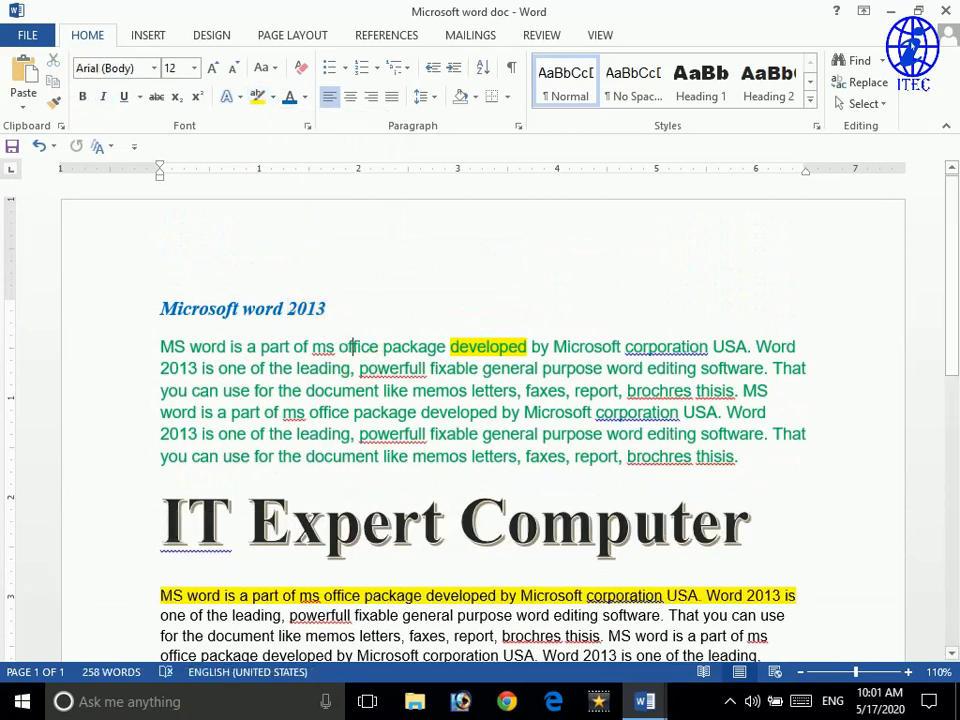
scroll(352, 346, down, 5)
scroll(480, 400, up, 5)
scroll(480, 400, down, 2)
scroll(480, 400, up, 2)
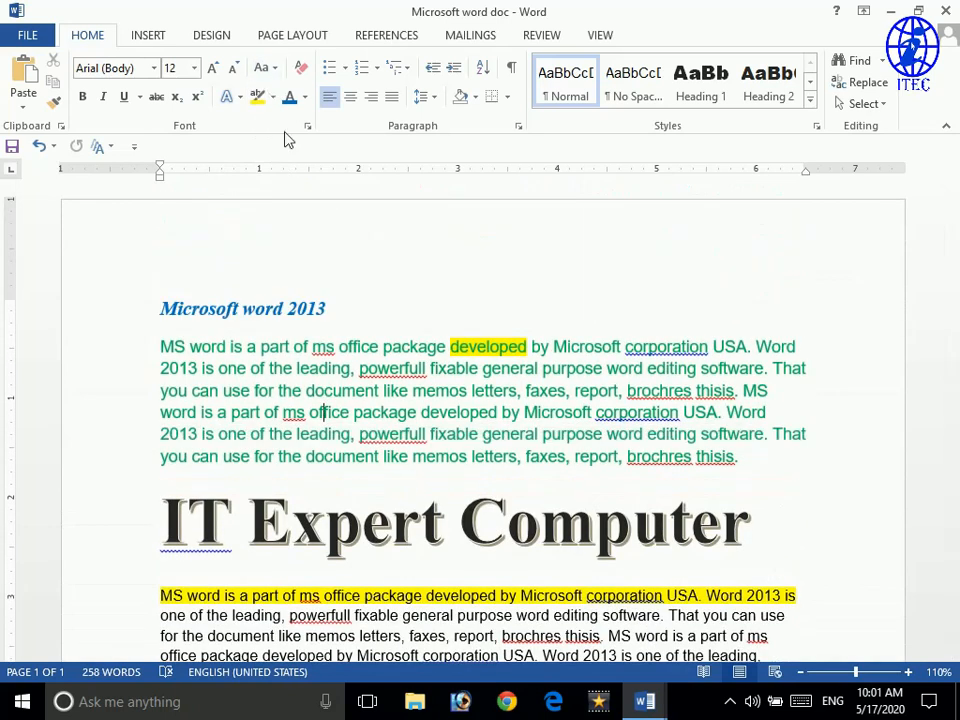
drag(351, 317, 158, 316)
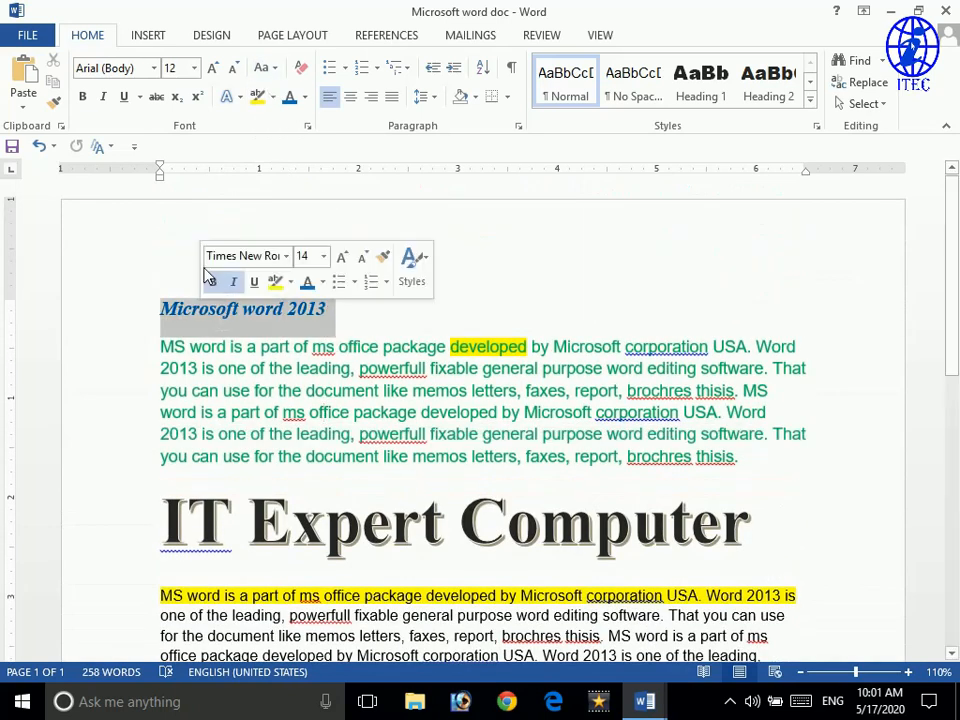
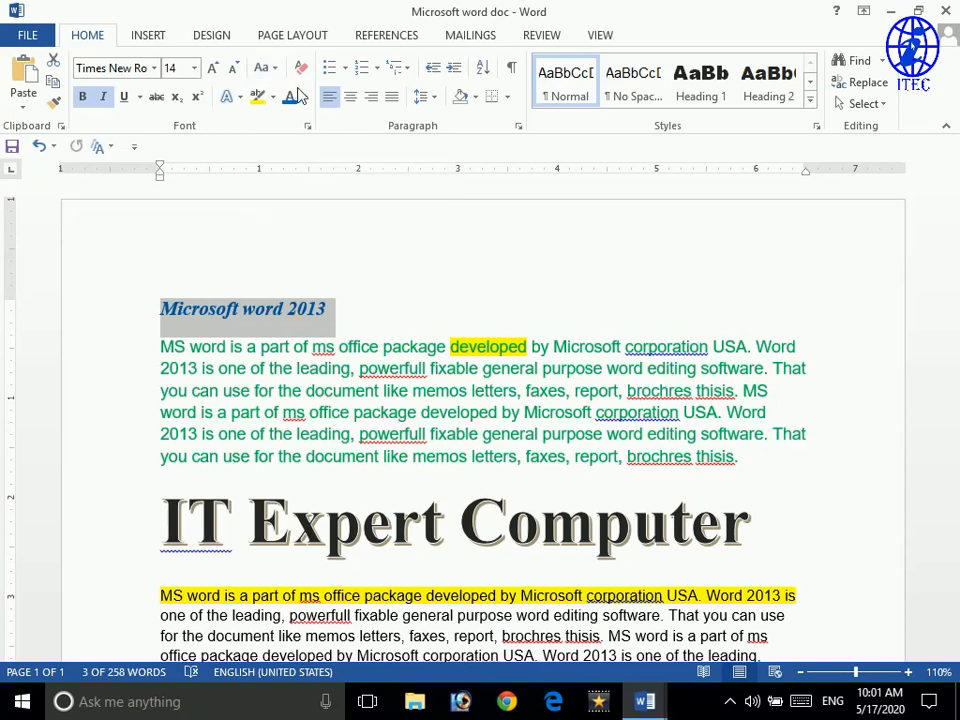
click(362, 346)
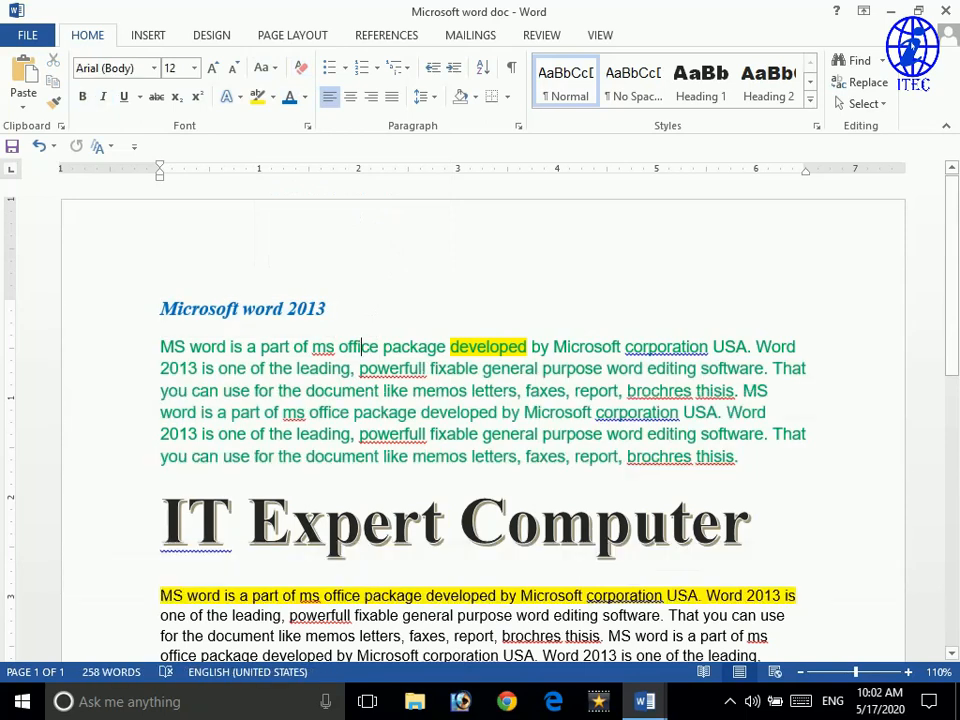
- Correct "powerfull" to "Powerful" in the second line of the green paragraph
click(423, 369)
key(BackSpace)
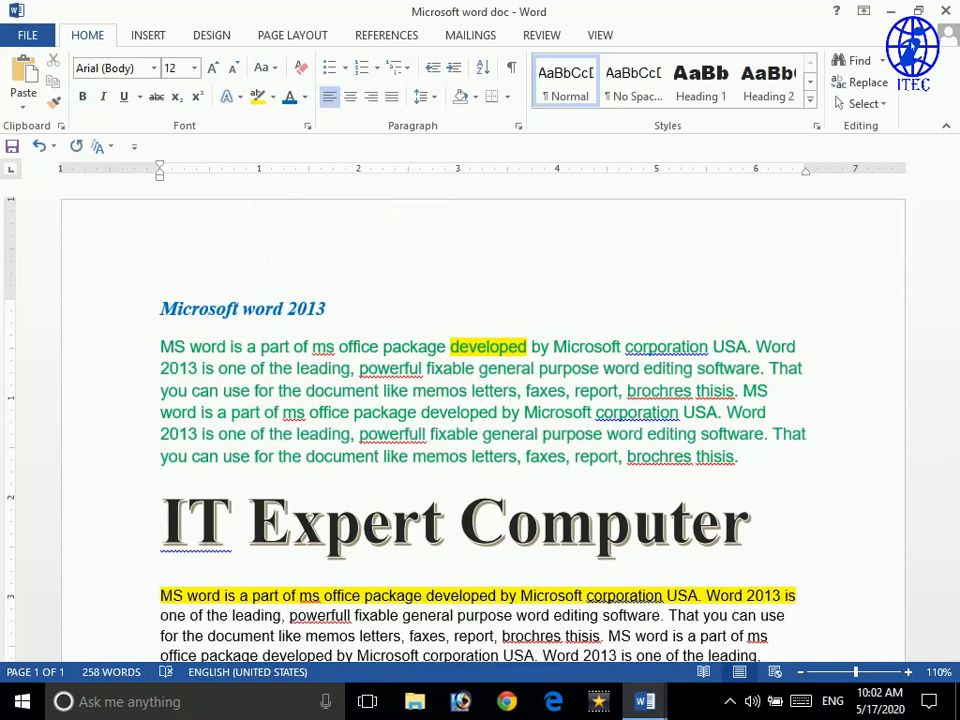
click(410, 369)
right_click(410, 369)
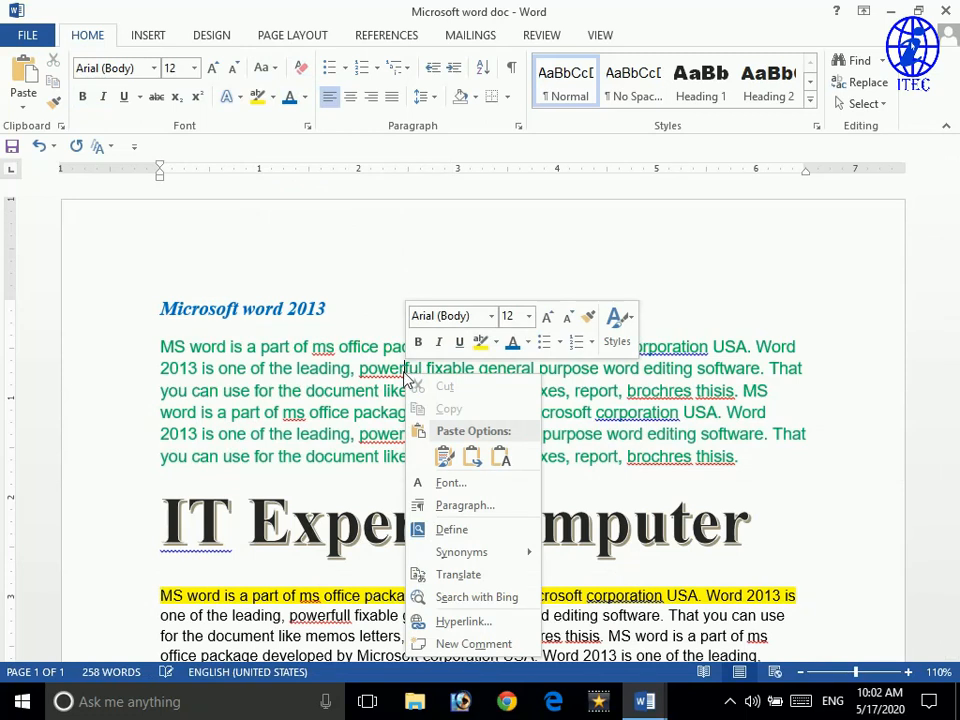
key(Escape)
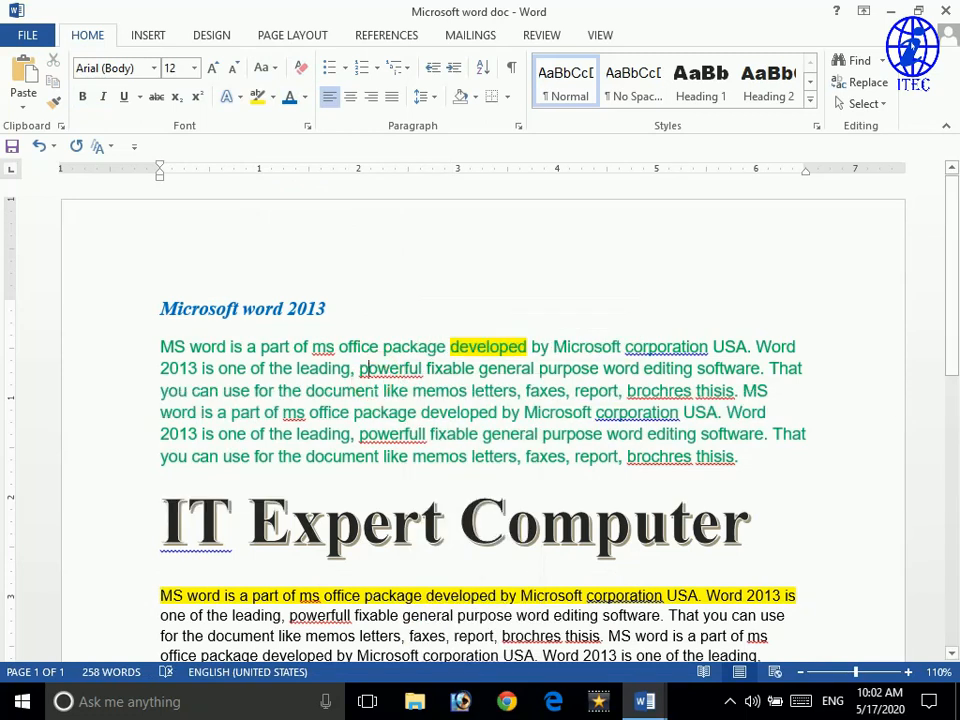
key(BackSpace)
text(P)
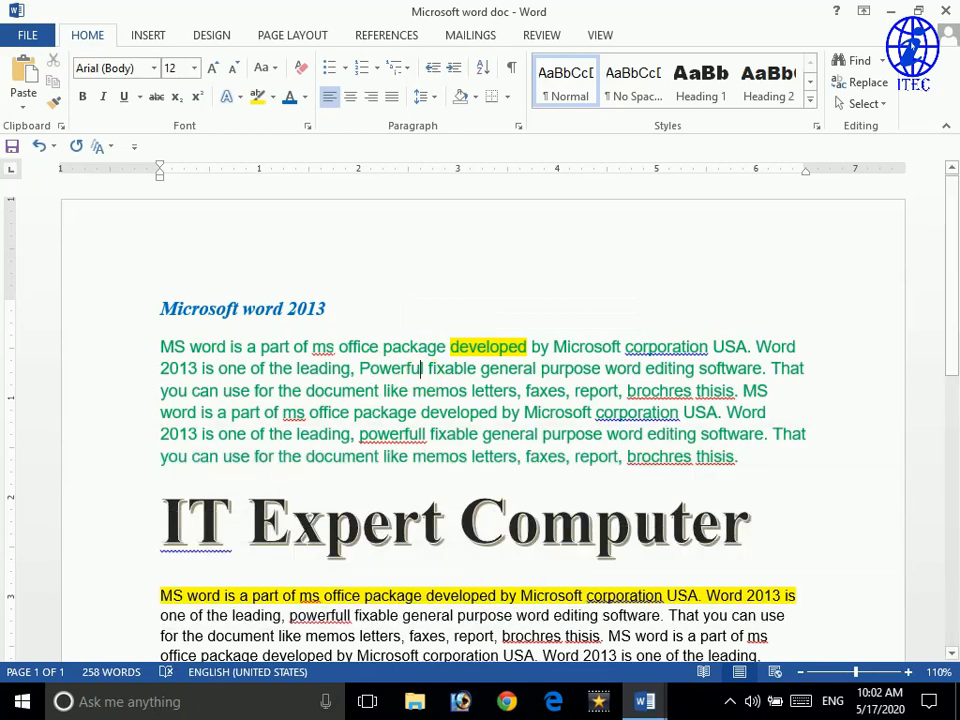
- Change "ms" to "MS" before "office package" in the first line of the green paragraph
key(BackSpace)
text(M)
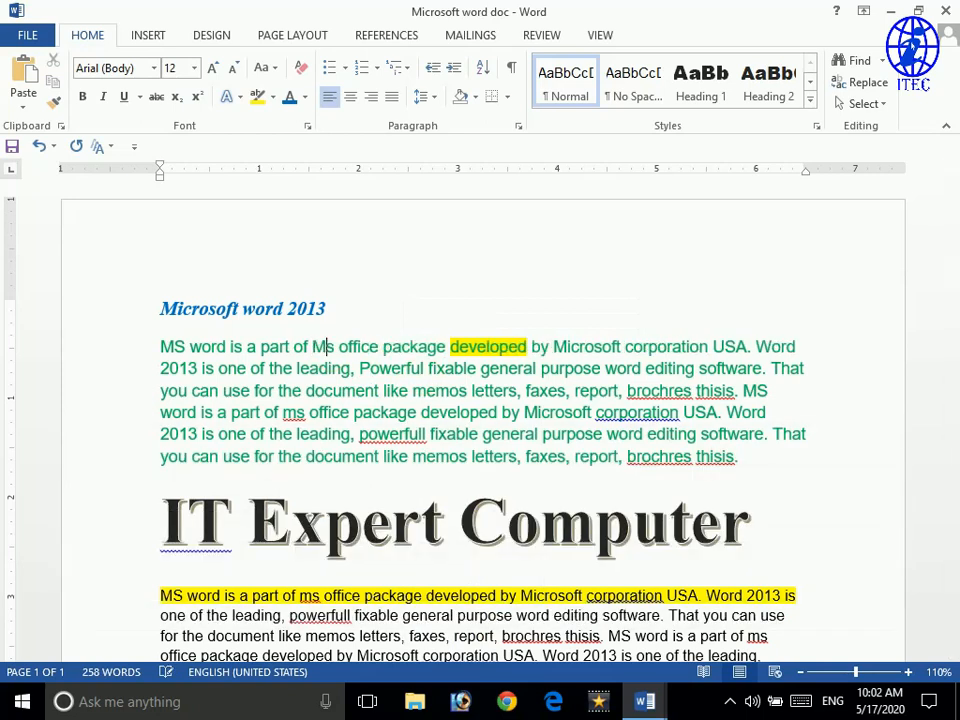
click(419, 347)
click(336, 347)
key(BackSpace)
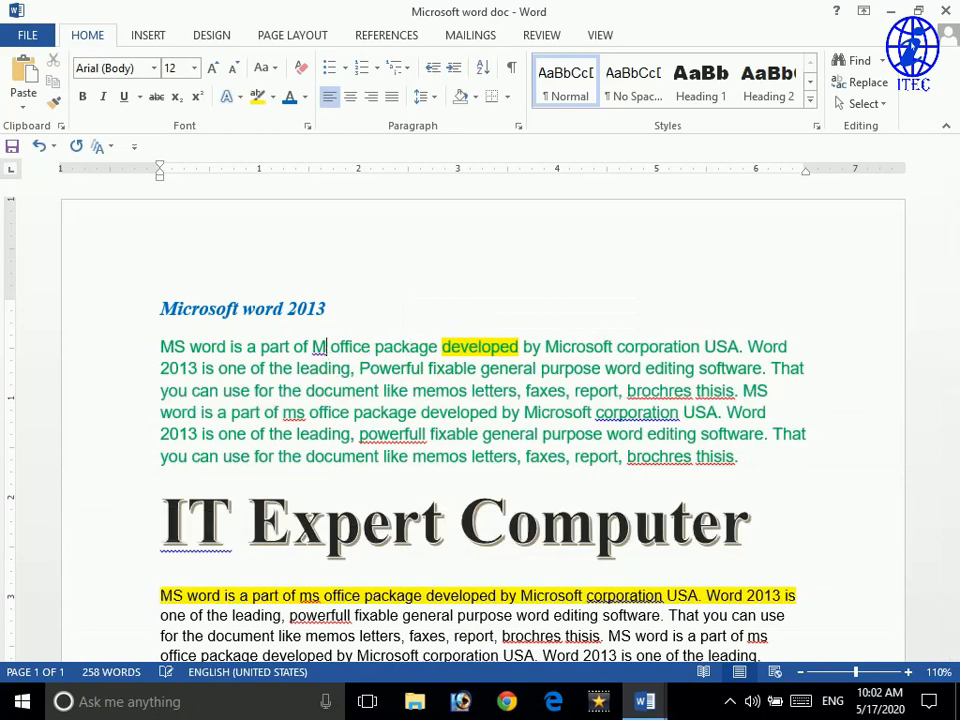
text(S)
click(342, 391)
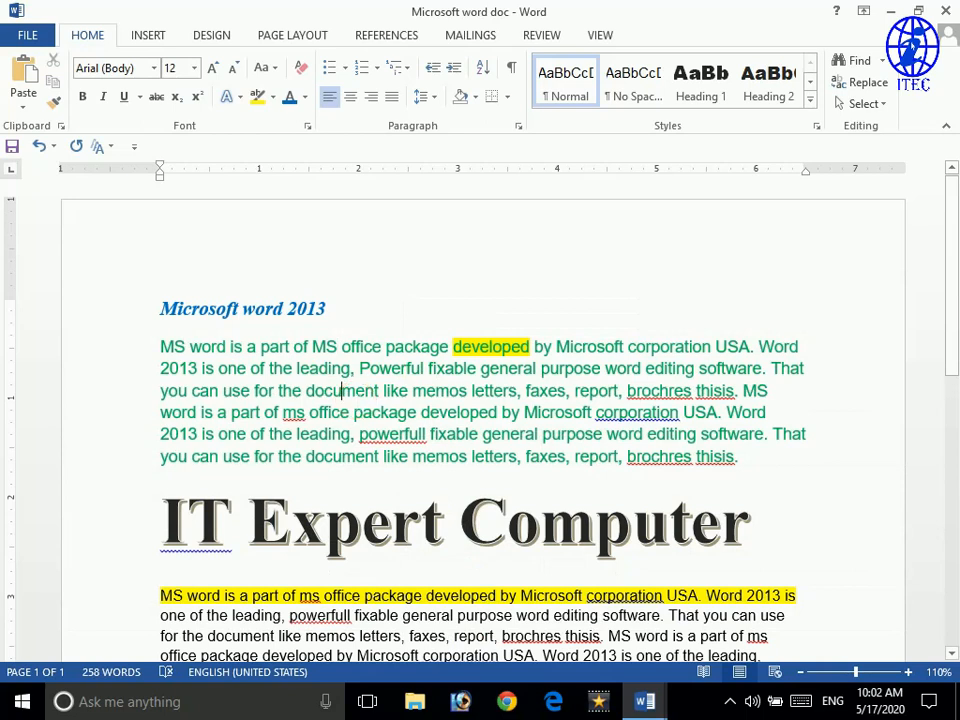
- View the available Change Case options for the "Microsoft word 2013" heading without applying any
scroll(702, 355, down, 1)
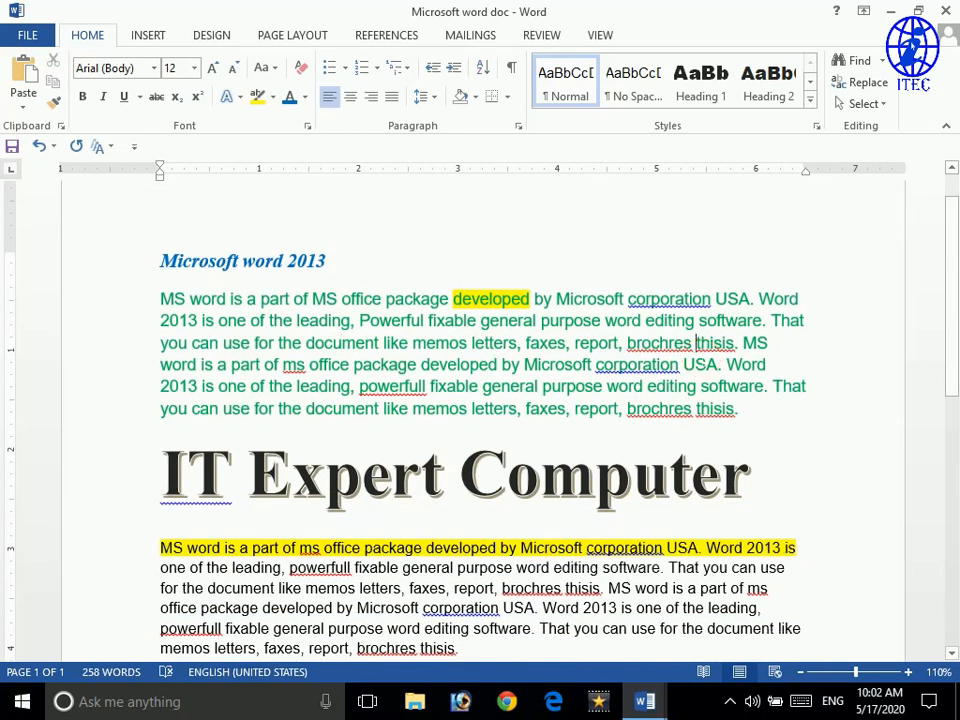
scroll(641, 342, up, 1)
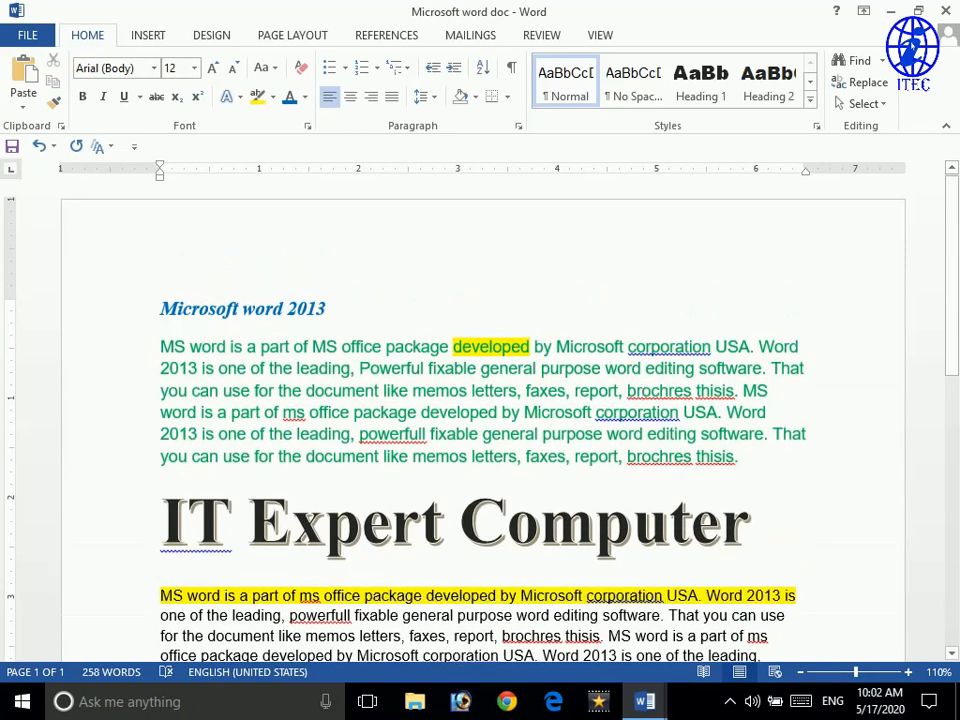
click(642, 390)
drag(330, 308, 185, 310)
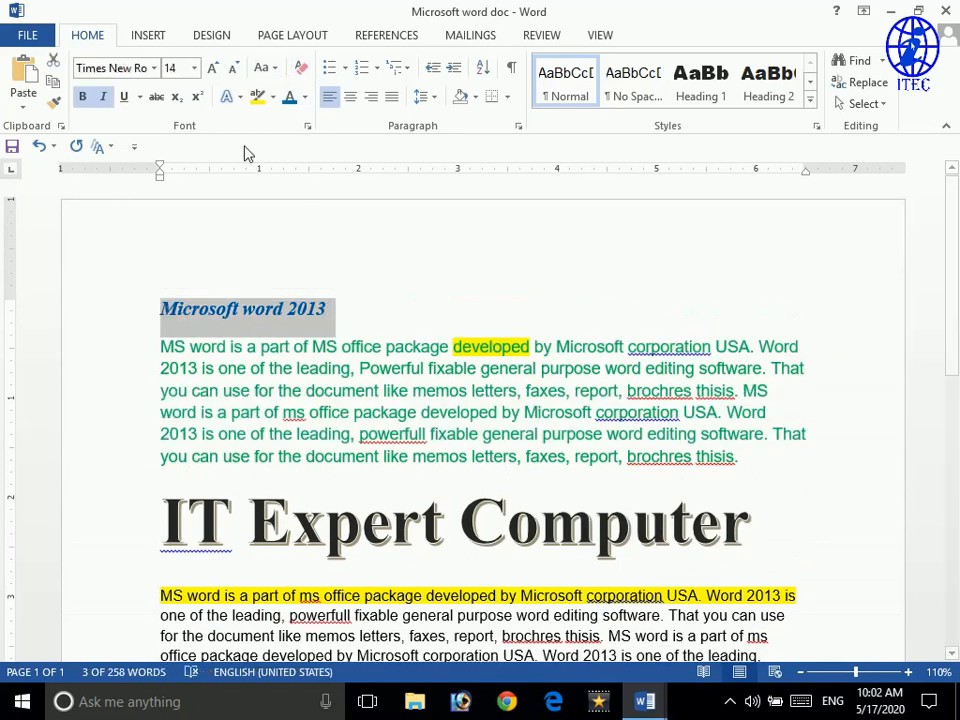
click(265, 68)
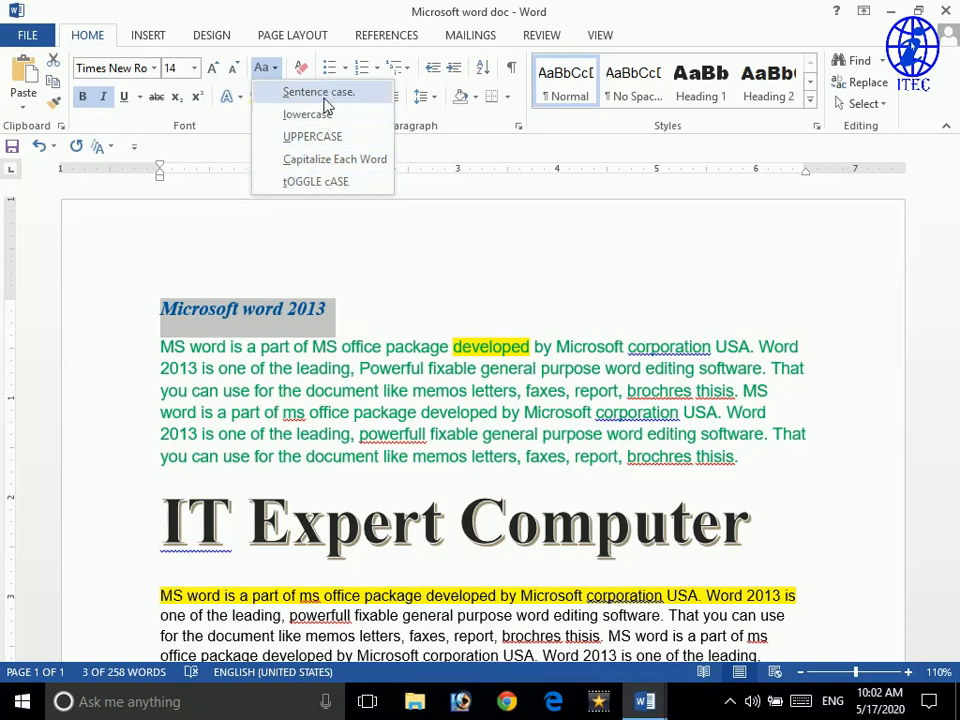
click(745, 472)
- Apply sentence case and after that lowercase to the whole green paragraph
click(740, 458)
drag(740, 458, 161, 352)
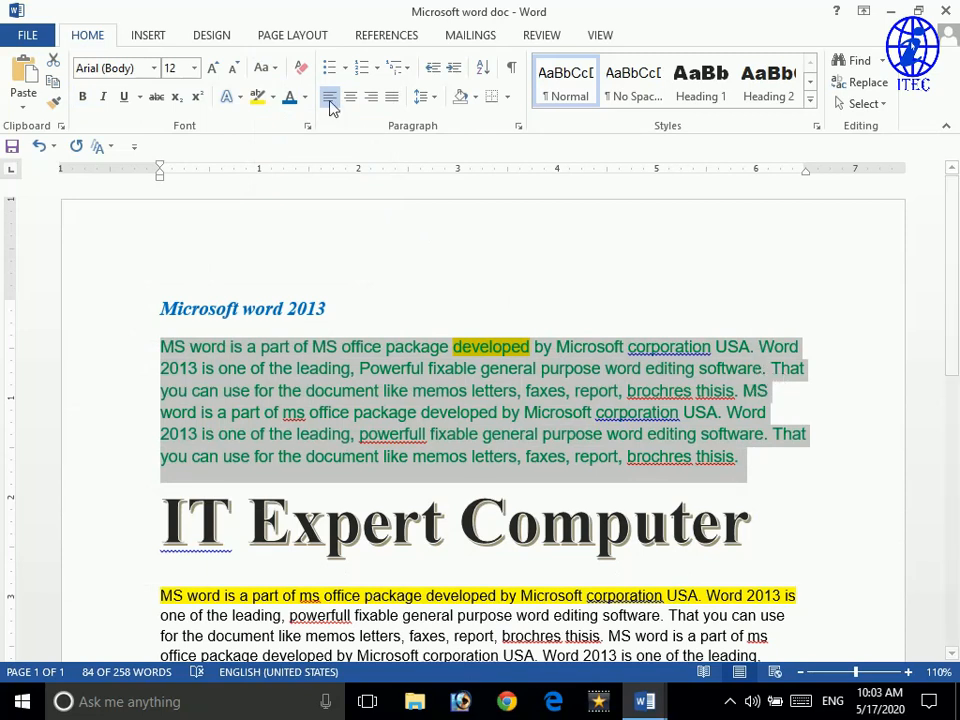
click(266, 68)
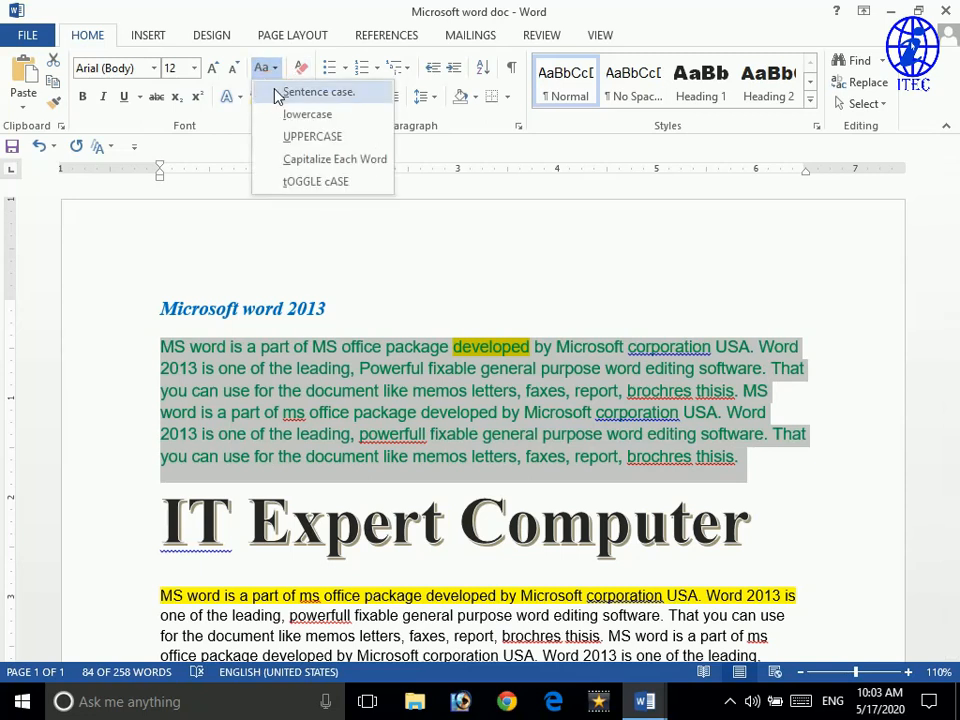
click(279, 92)
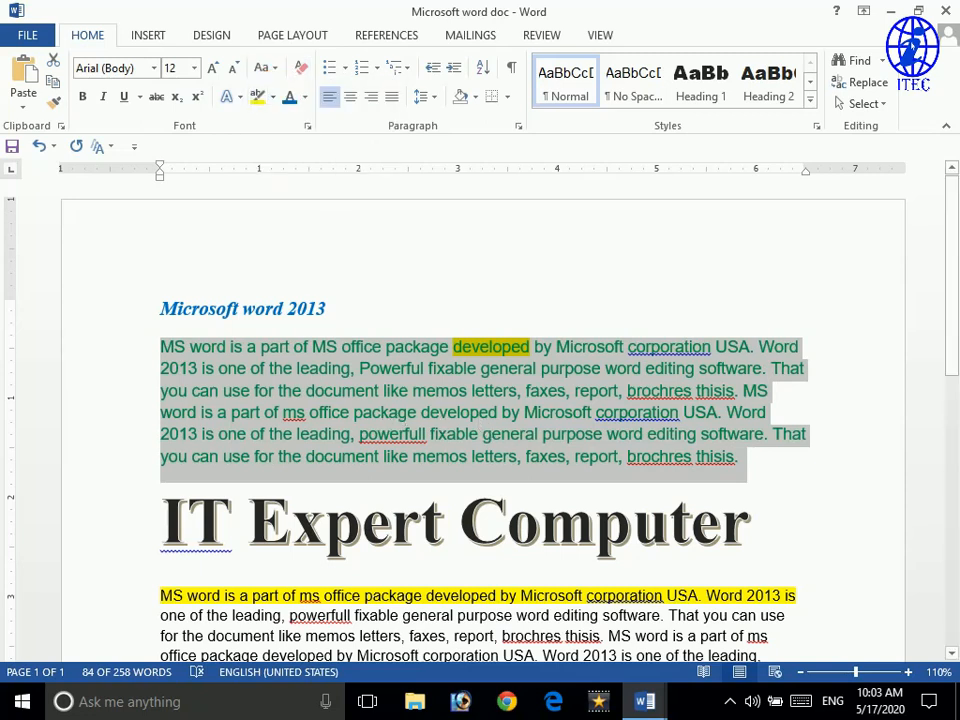
click(263, 68)
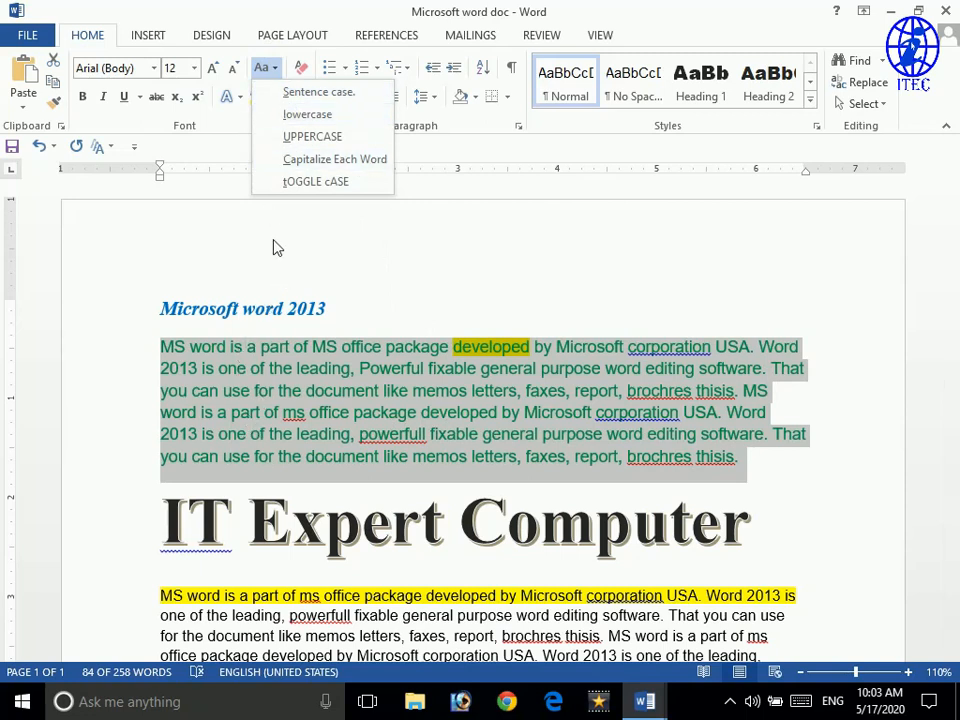
click(306, 116)
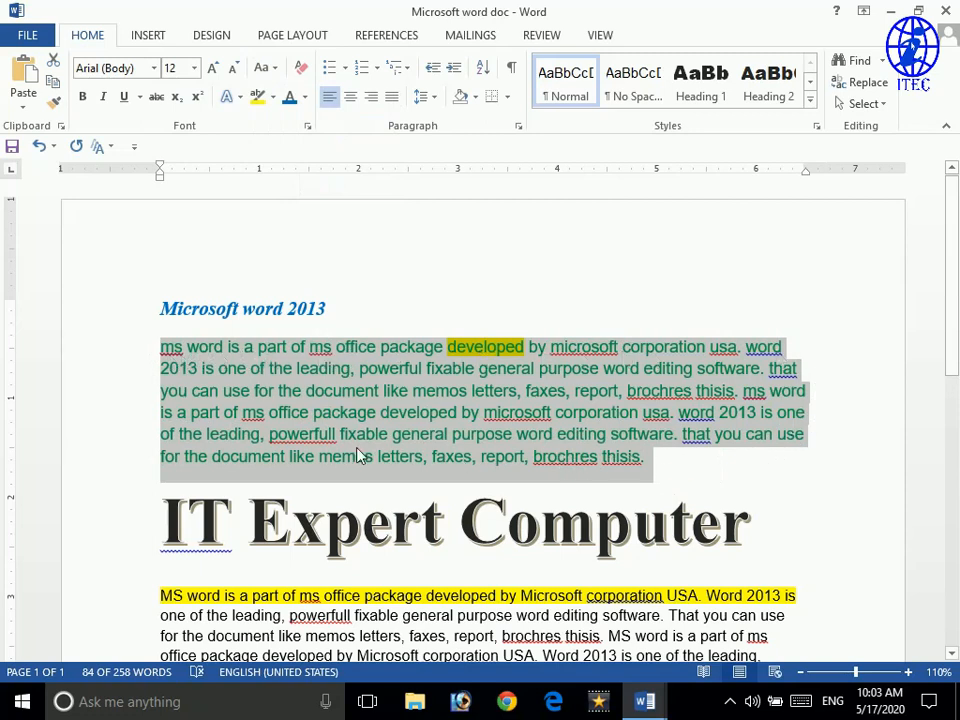
- Convert the whole green paragraph to uppercase
click(266, 70)
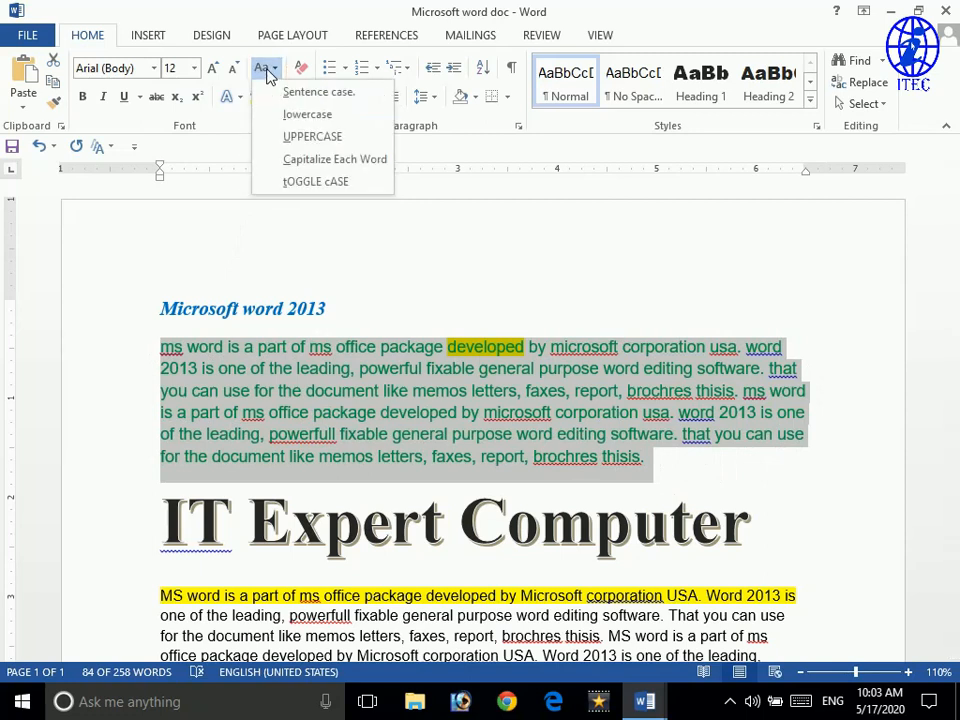
click(302, 140)
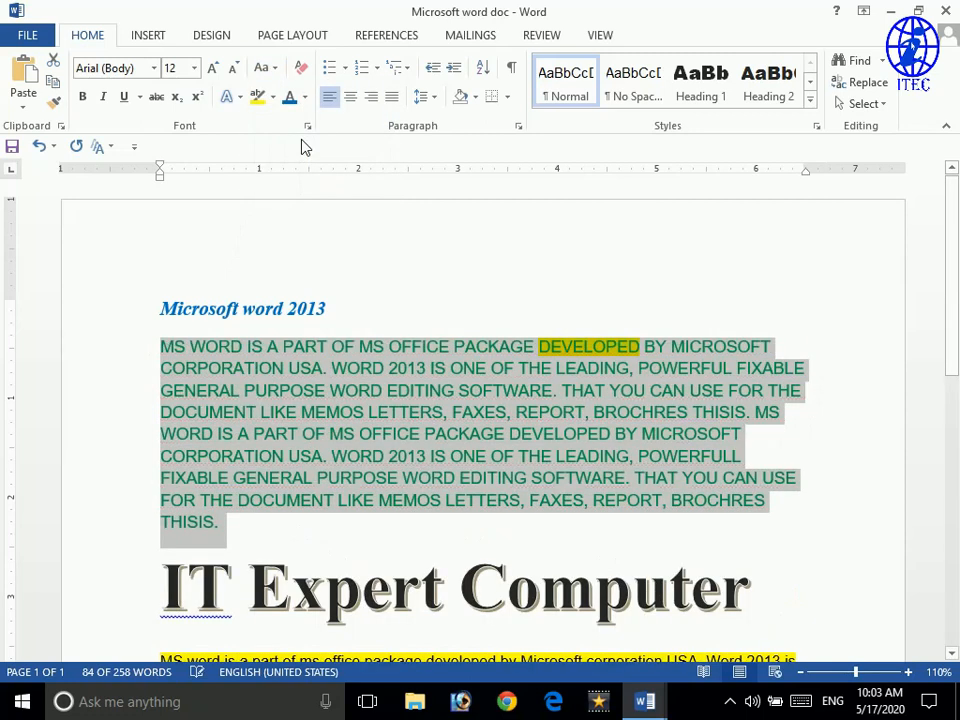
click(349, 305)
double_click(172, 245)
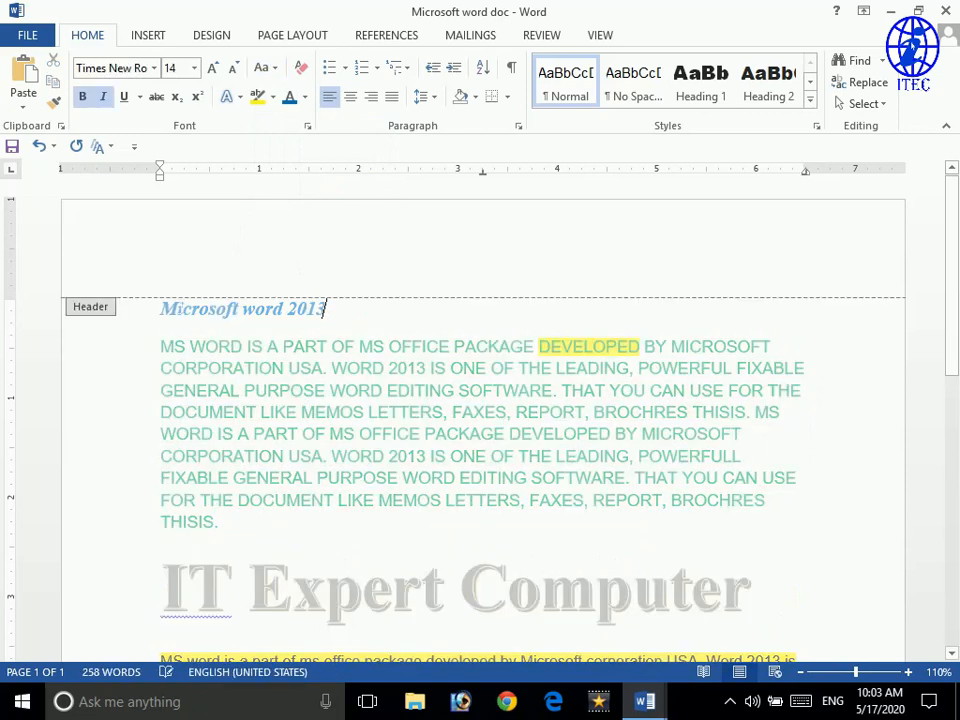
key(Escape)
- Convert the "Microsoft word 2013" heading to uppercase
drag(343, 318, 188, 322)
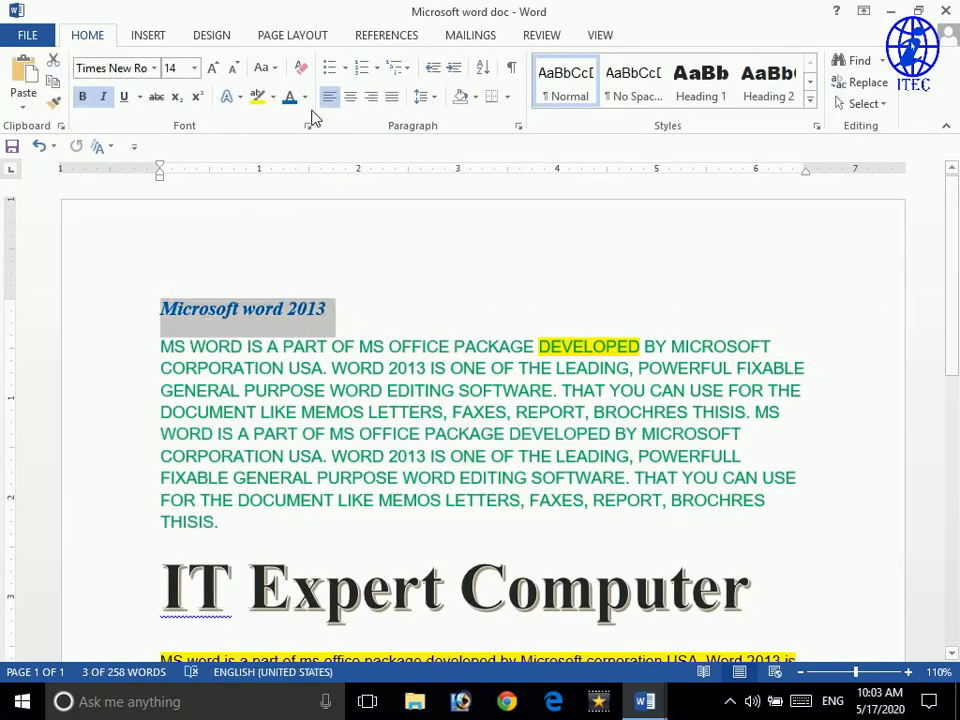
click(272, 68)
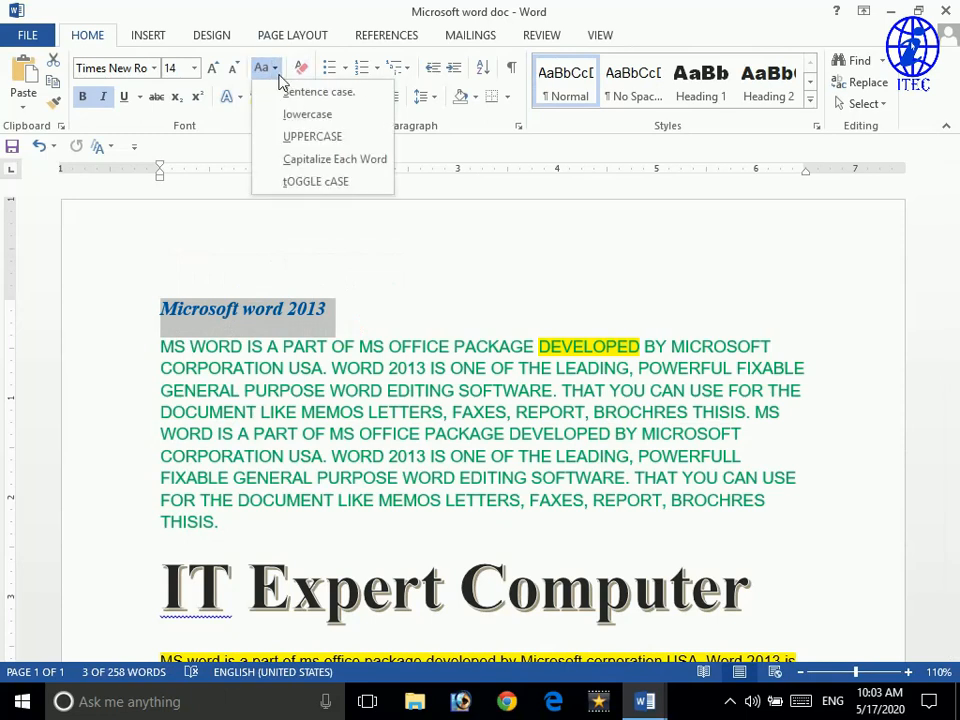
click(296, 137)
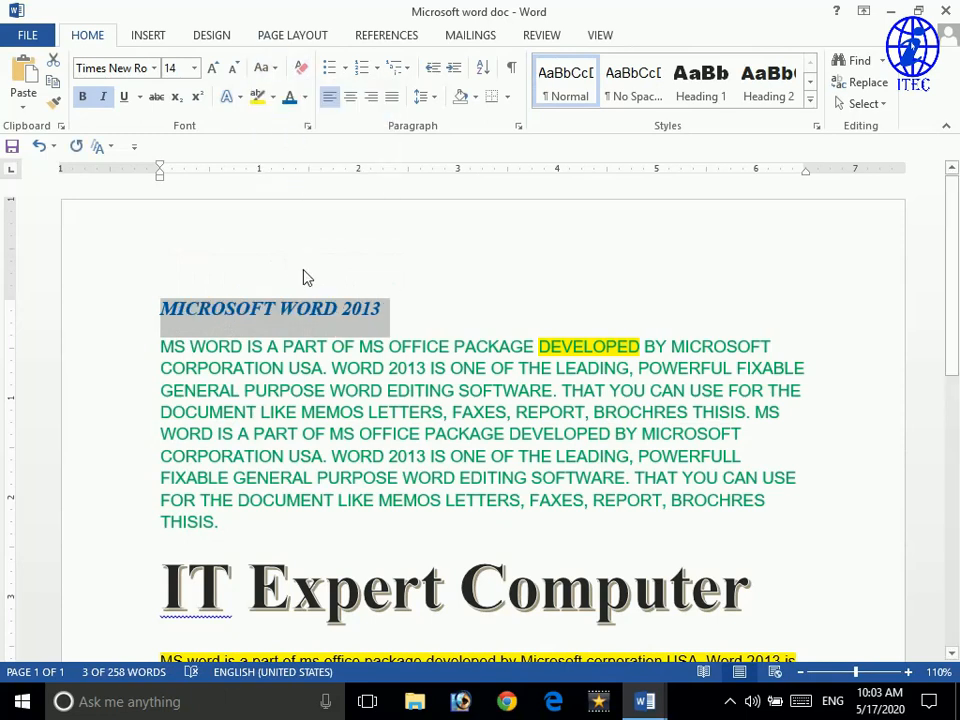
click(341, 314)
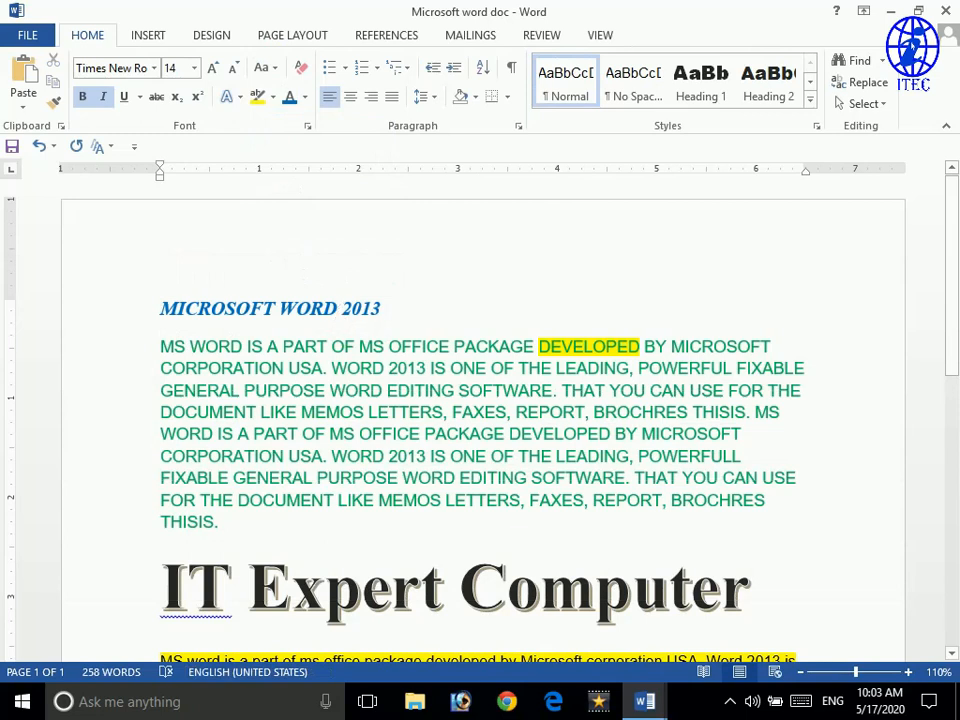
- Apply sentence case and after that Capitalize Each Word to the "Microsoft word 2013" heading
drag(384, 309, 170, 311)
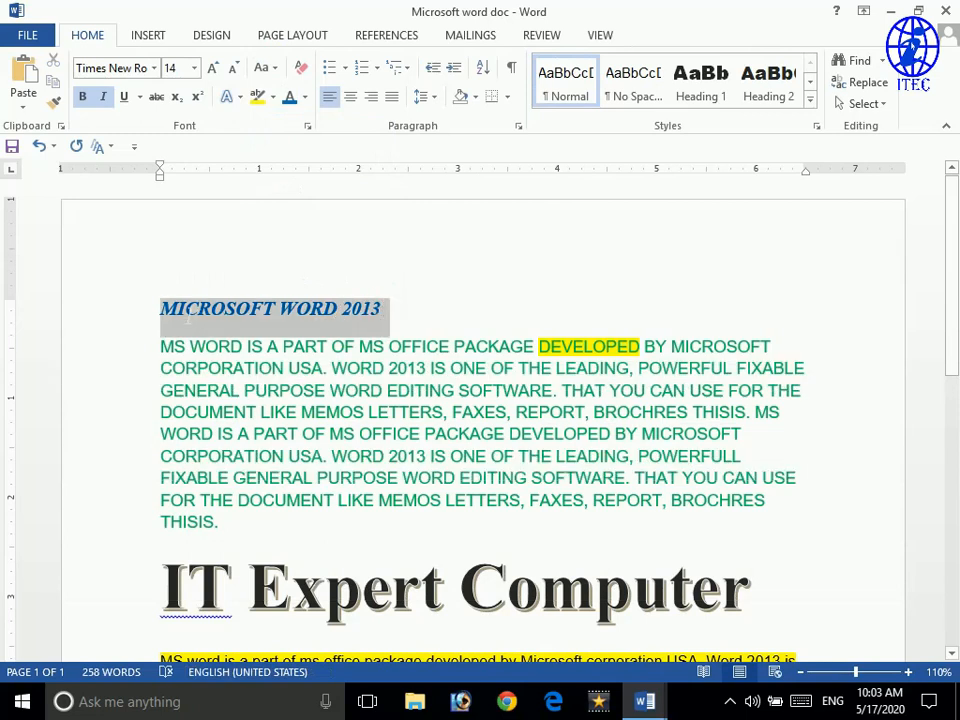
click(264, 68)
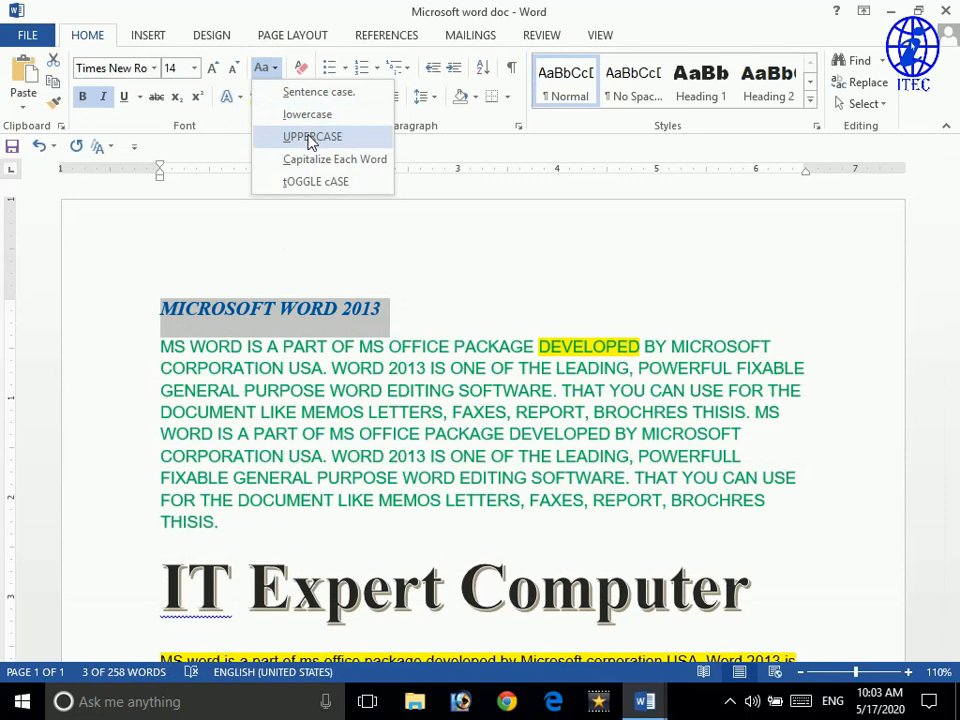
click(318, 91)
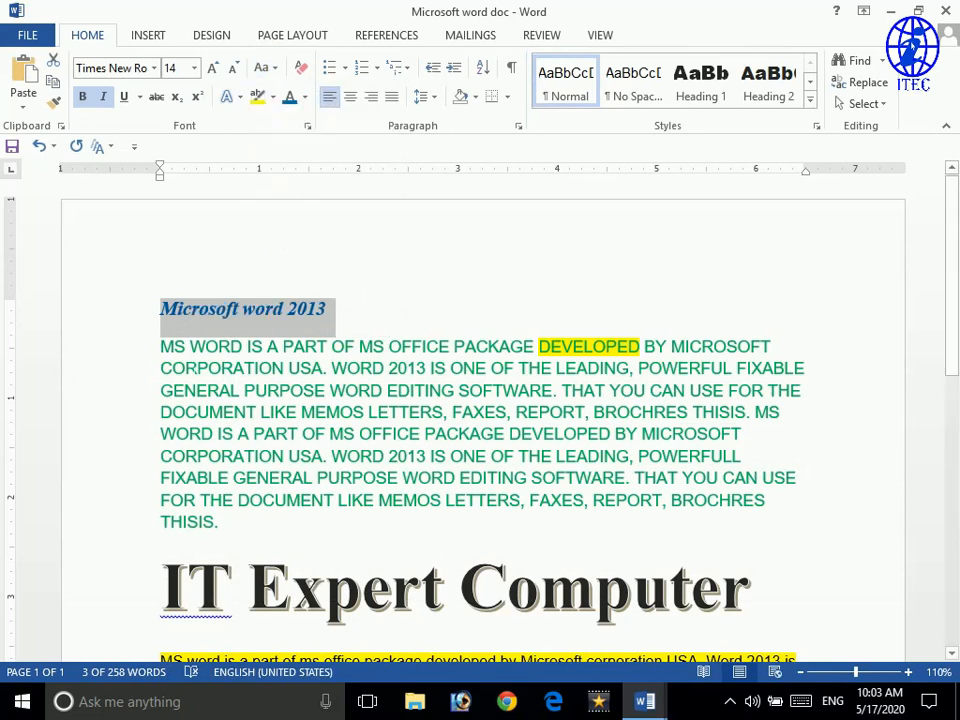
click(266, 68)
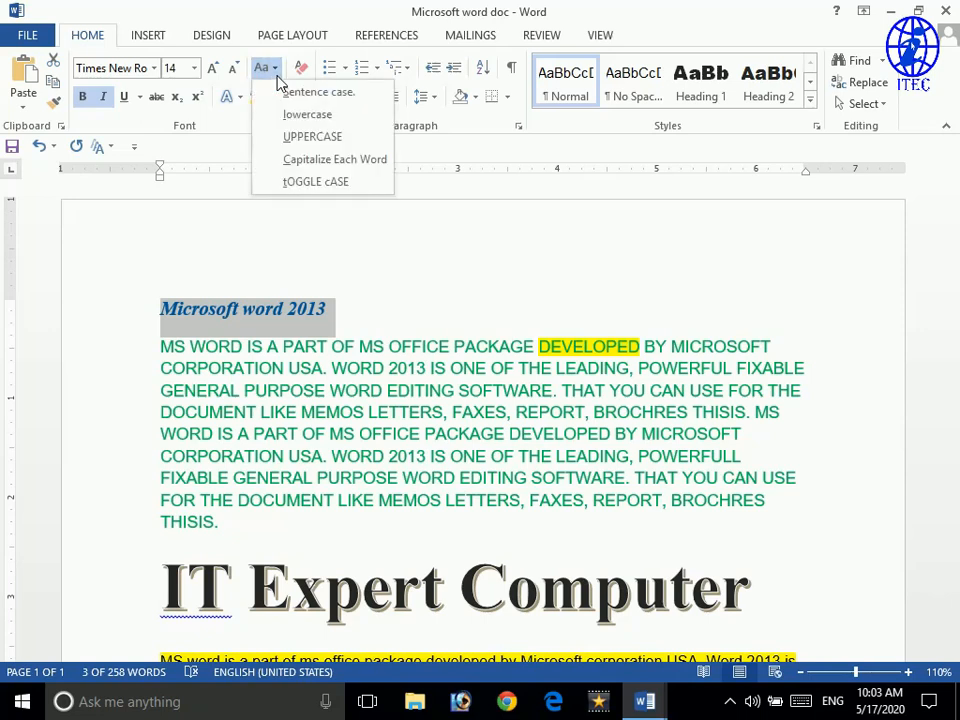
click(300, 164)
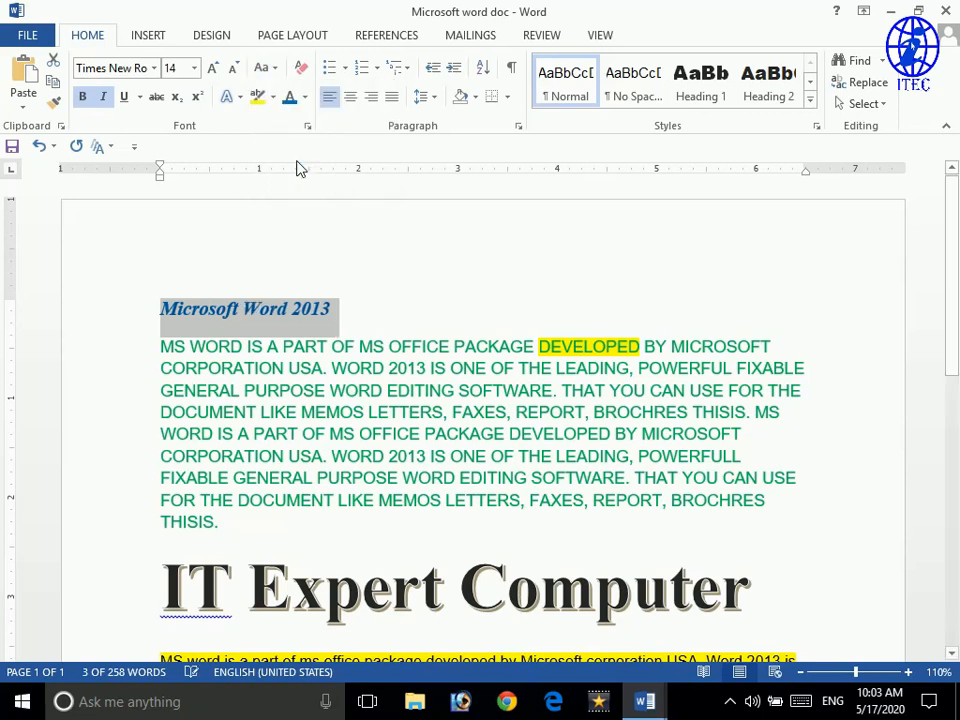
- Apply Capitalize Each Word to the whole green paragraph below the heading
drag(223, 523, 160, 348)
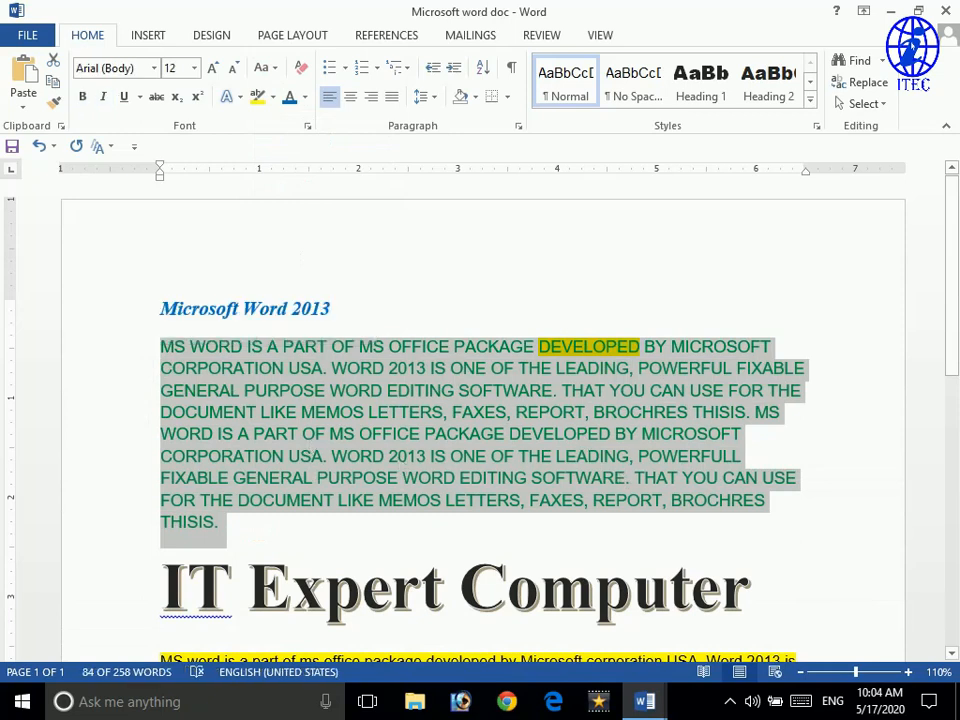
click(277, 68)
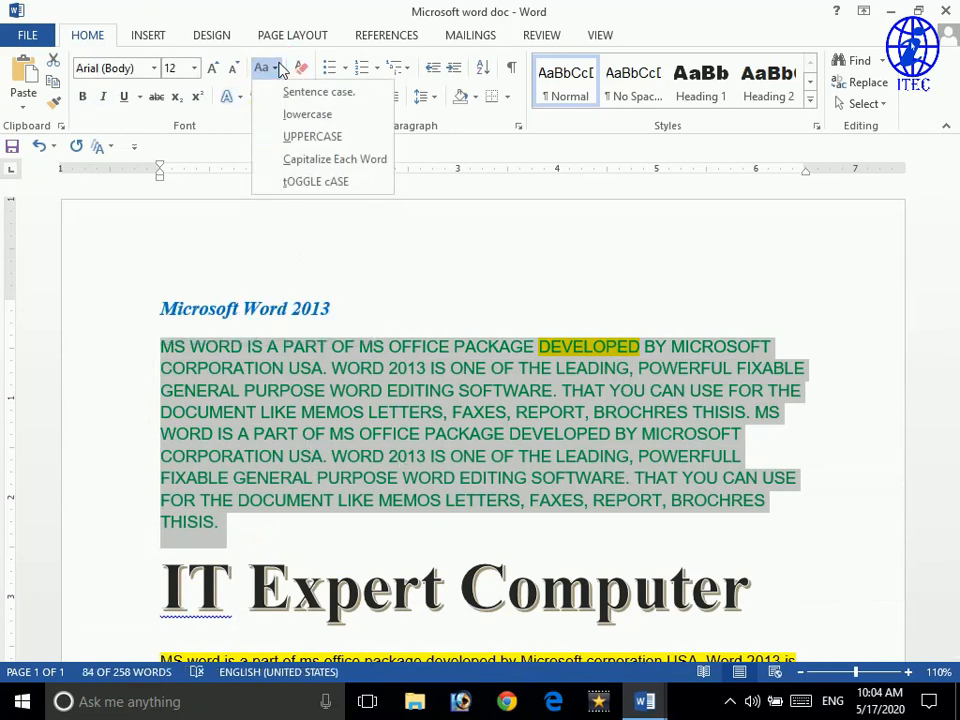
click(284, 160)
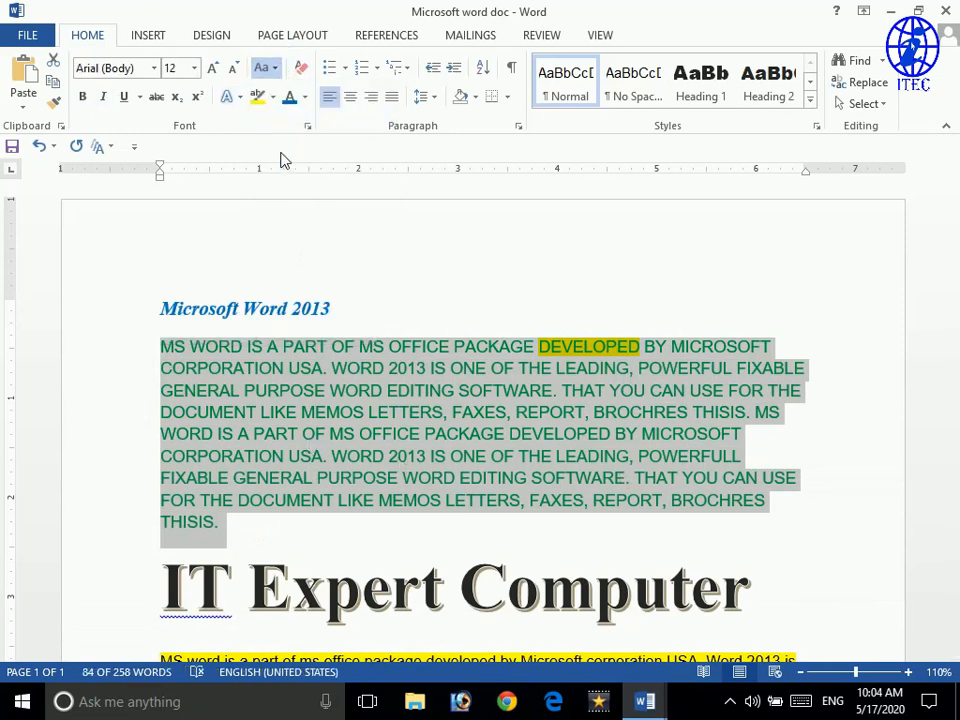
click(375, 378)
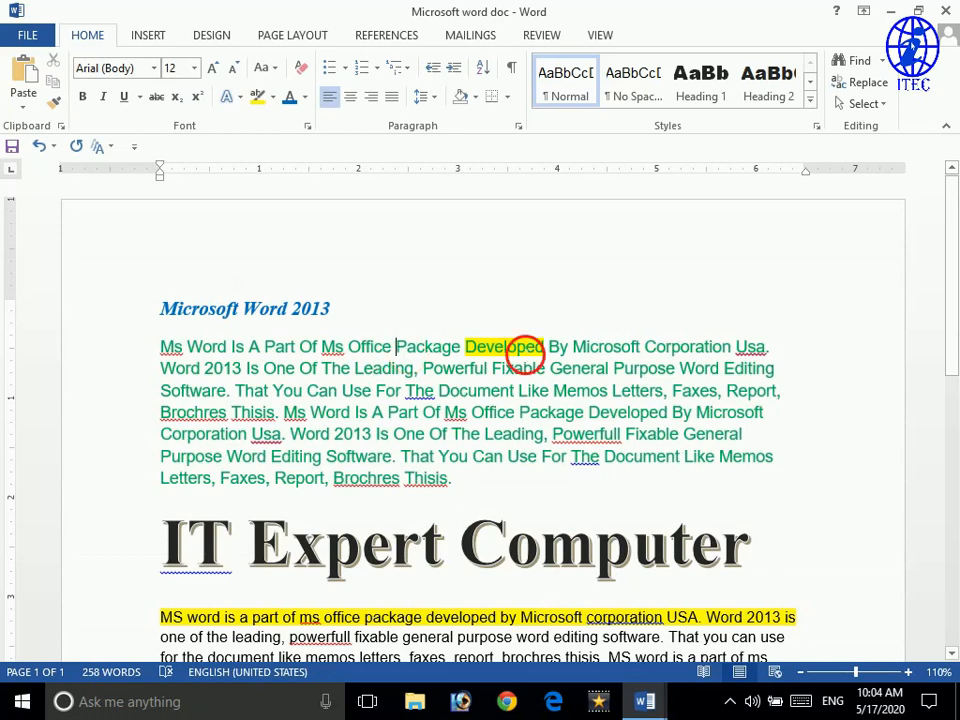
- Apply toggle case to the word "Usa" in the first line of the green paragraph
click(745, 347)
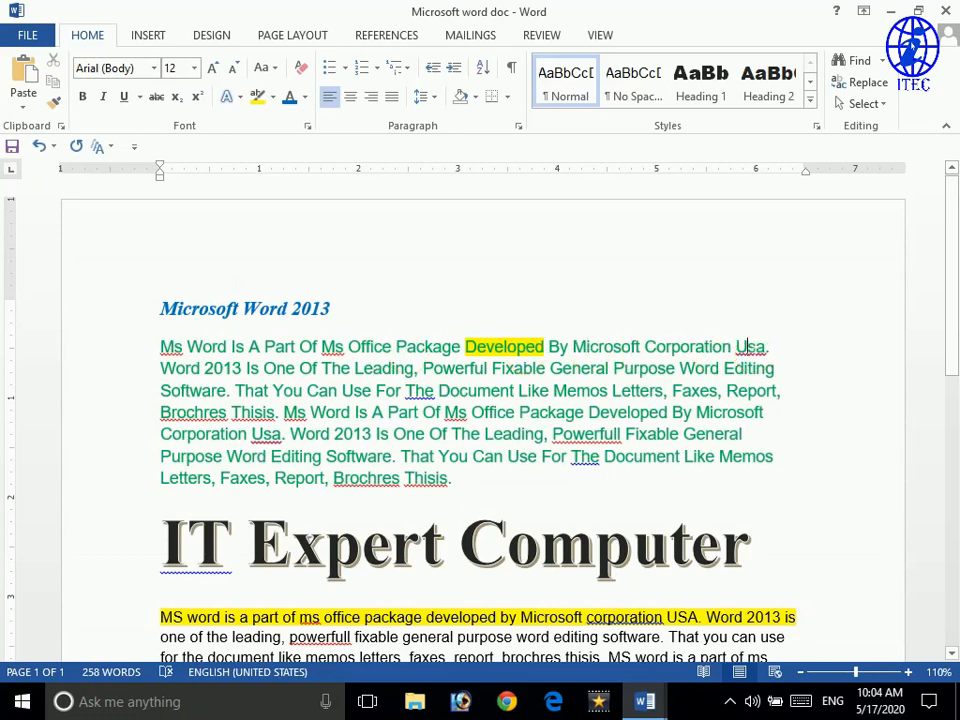
click(280, 69)
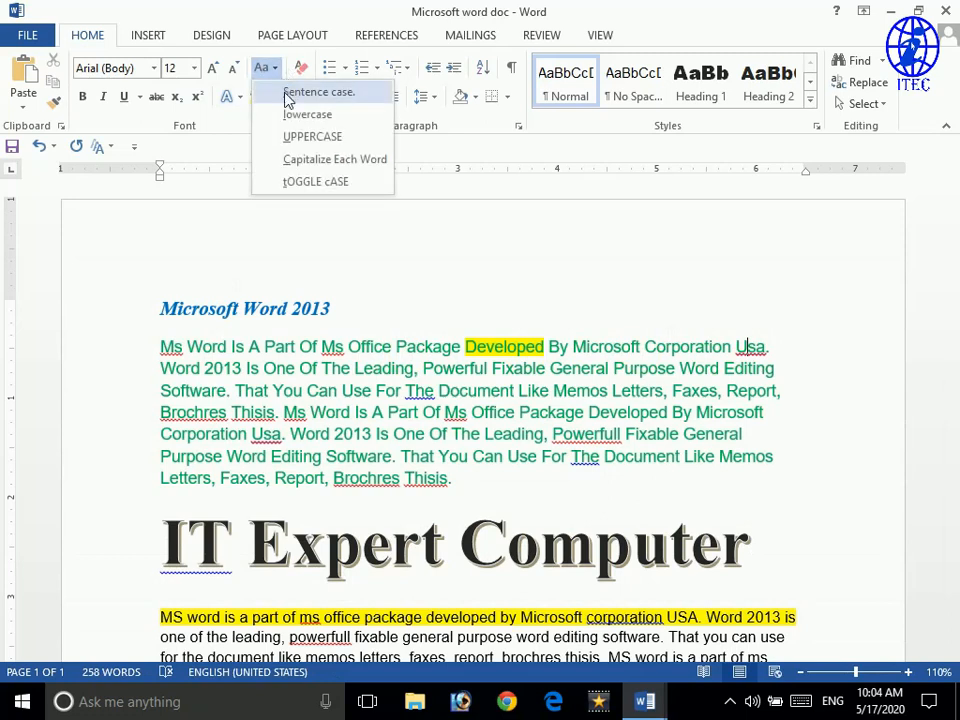
click(328, 183)
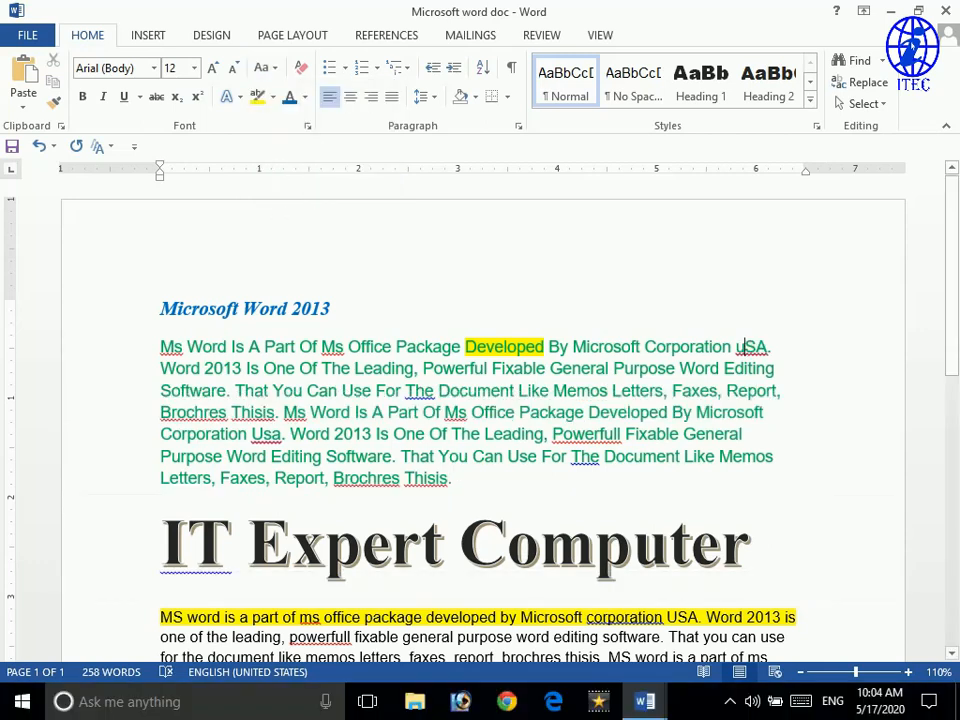
- Apply toggle case to the whole green paragraph and check the letters of its first words
drag(446, 480, 160, 347)
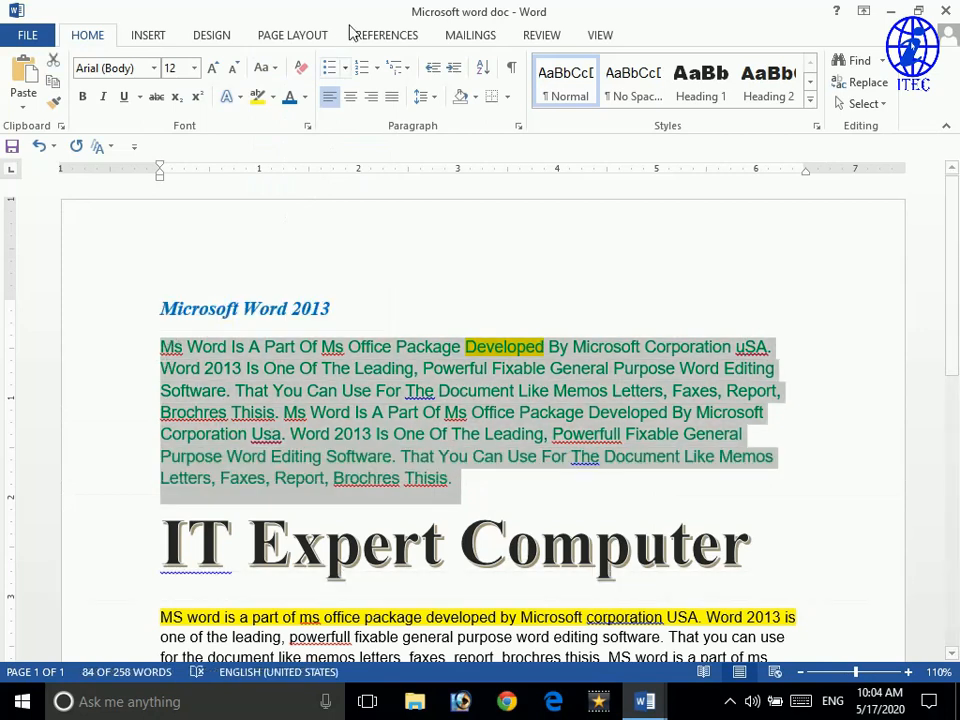
click(304, 98)
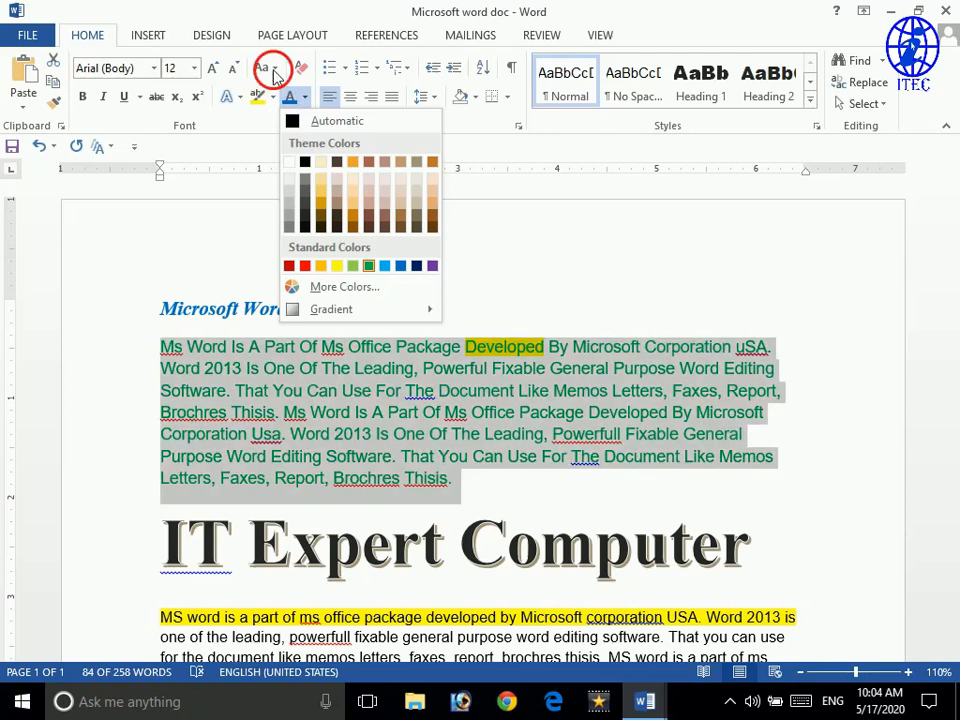
click(264, 67)
click(308, 187)
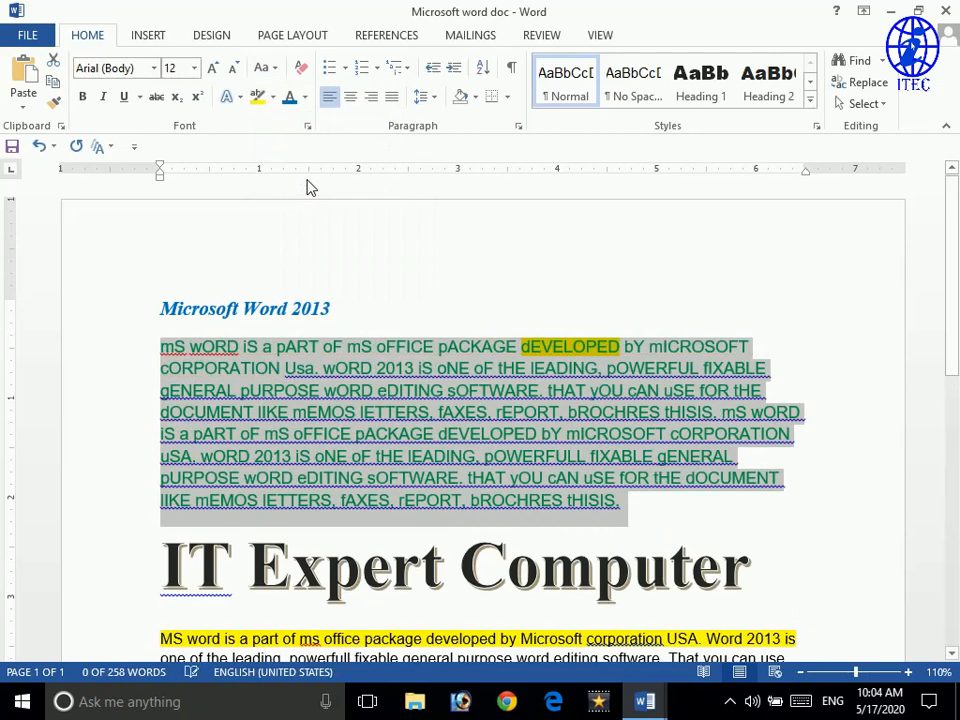
click(220, 412)
click(171, 347)
click(206, 350)
click(240, 349)
click(297, 347)
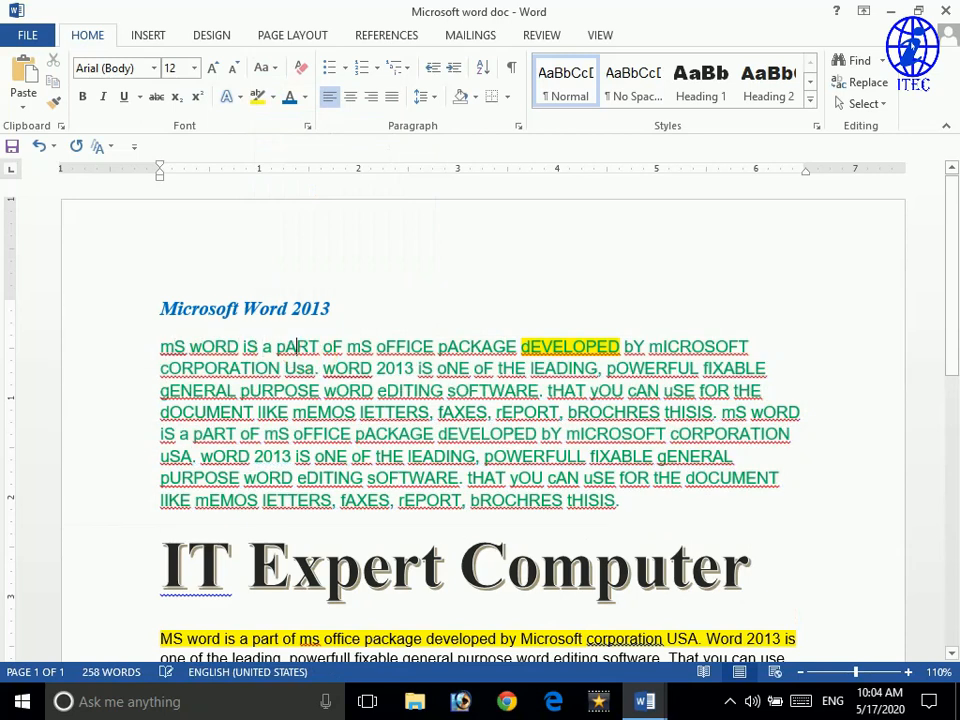
- Convert the whole green paragraph to sentence case
scroll(360, 347, down, 1)
drag(621, 405, 161, 253)
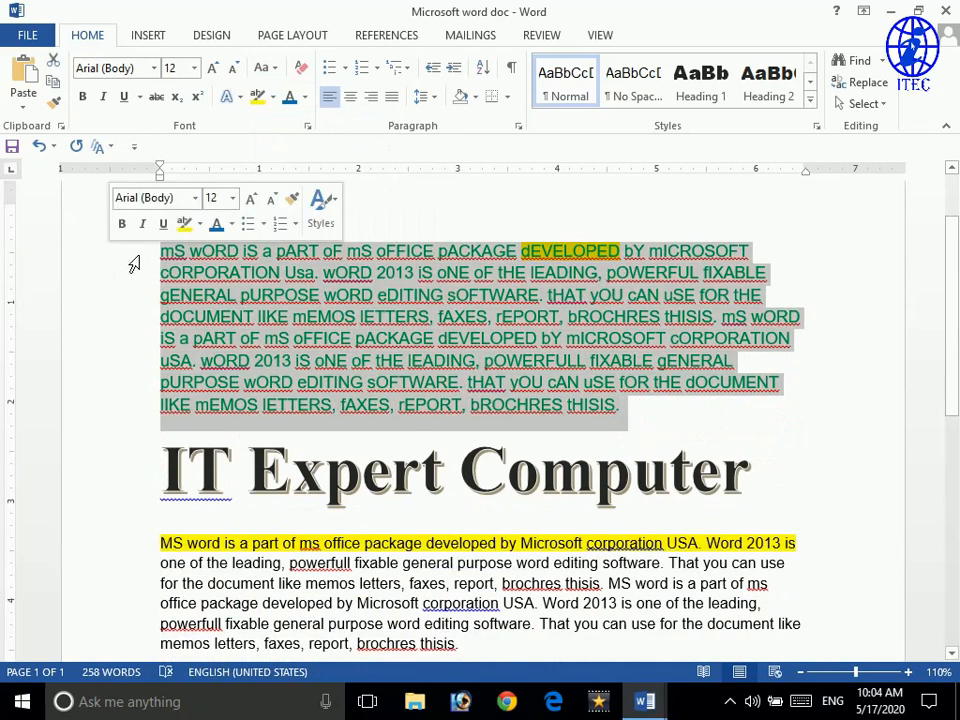
click(274, 68)
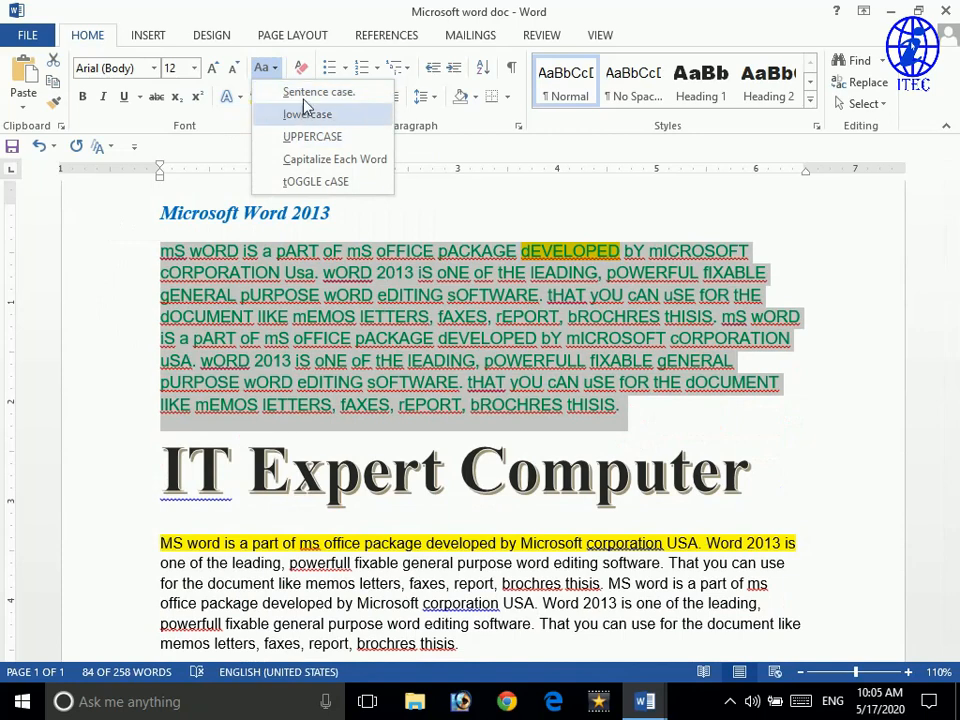
click(310, 92)
click(317, 289)
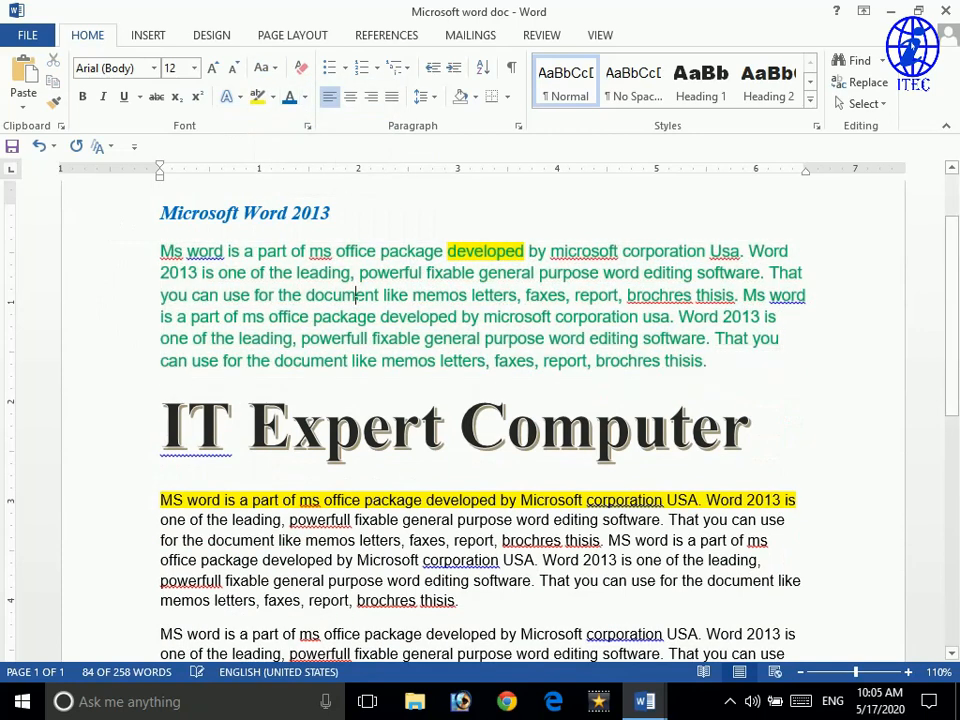
scroll(317, 289, down, 3)
scroll(352, 247, up, 2)
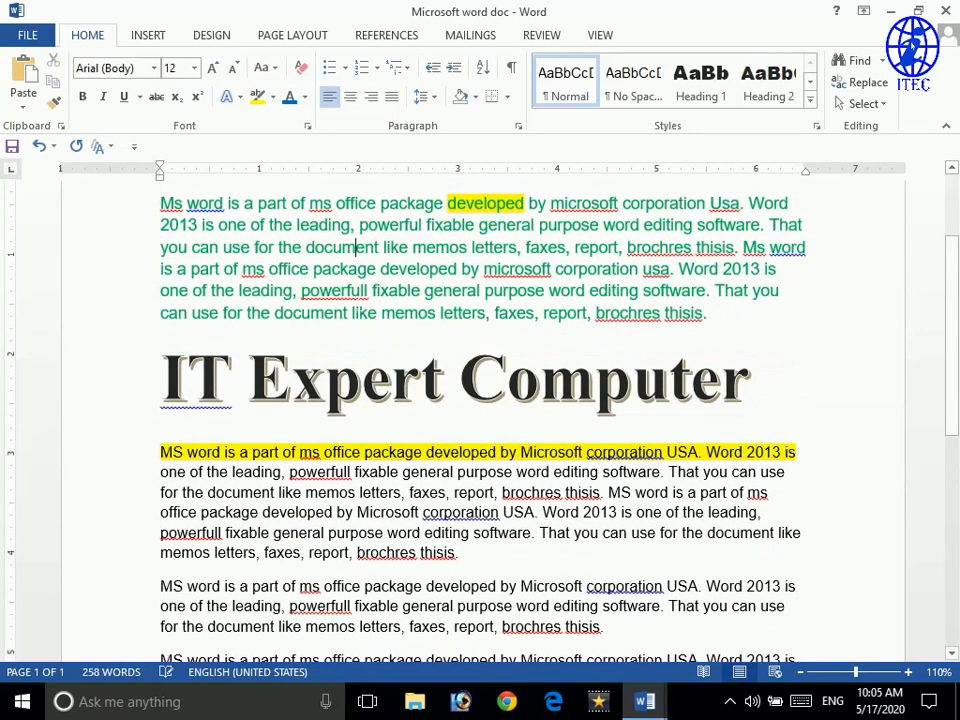
- Convert the large "IT Expert Computer" heading to uppercase
scroll(480, 400, up, 3)
drag(750, 536, 160, 530)
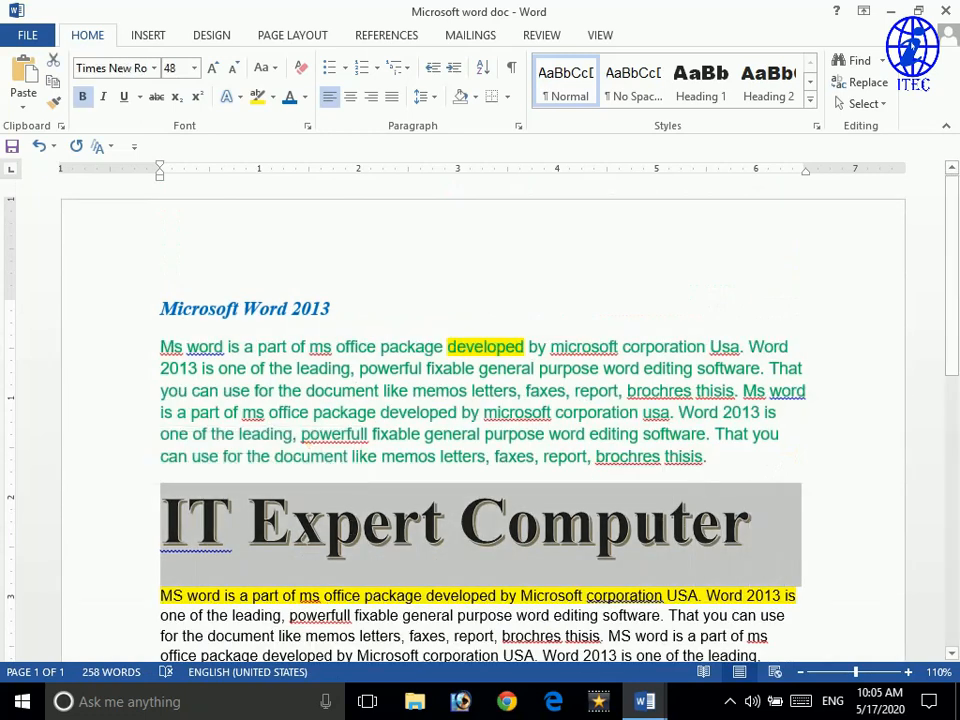
click(266, 68)
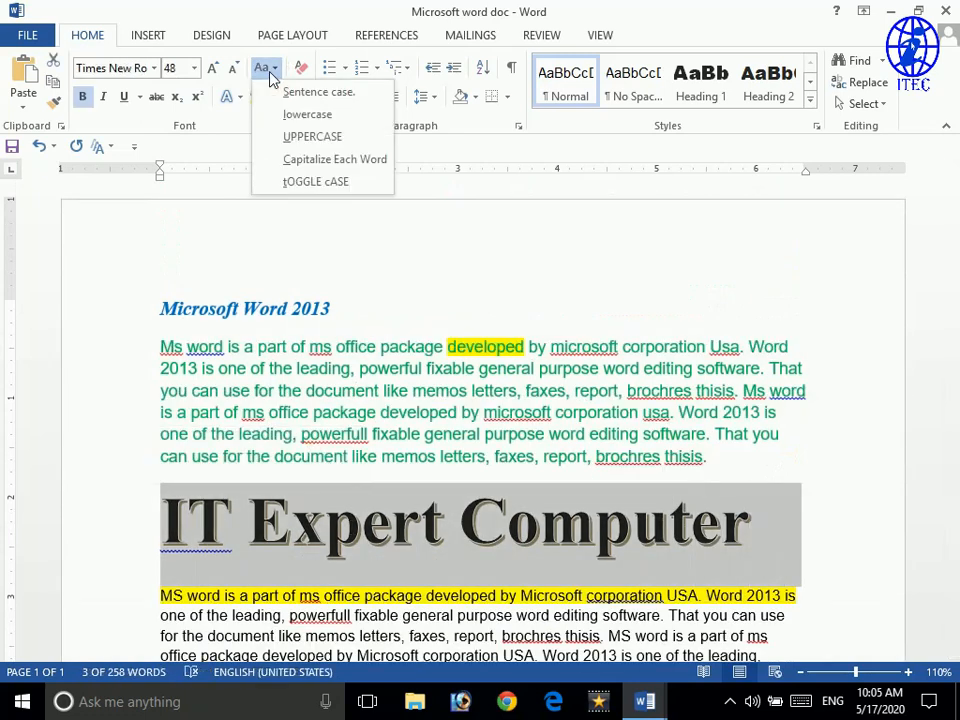
click(310, 137)
scroll(360, 454, down, 4)
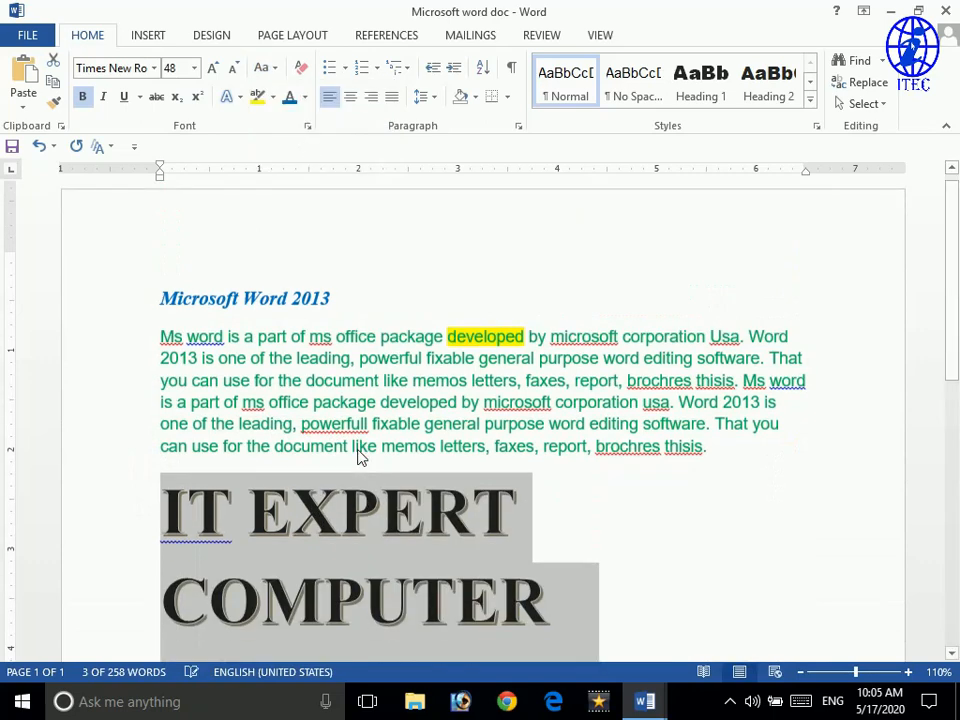
scroll(415, 443, down, 2)
click(439, 390)
scroll(439, 390, up, 3)
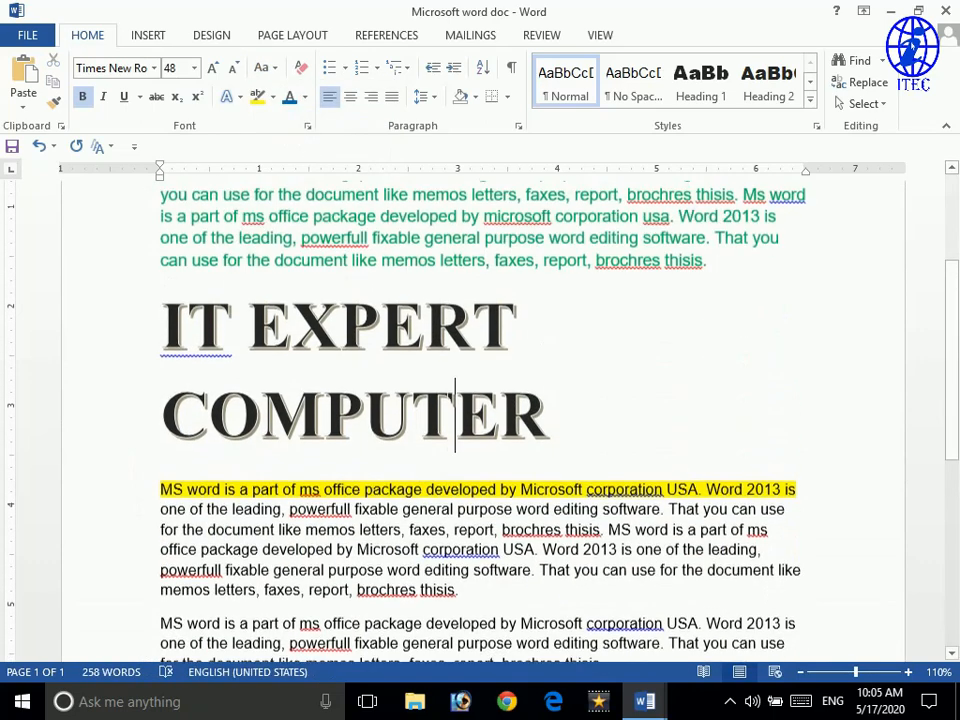
scroll(448, 391, up, 2)
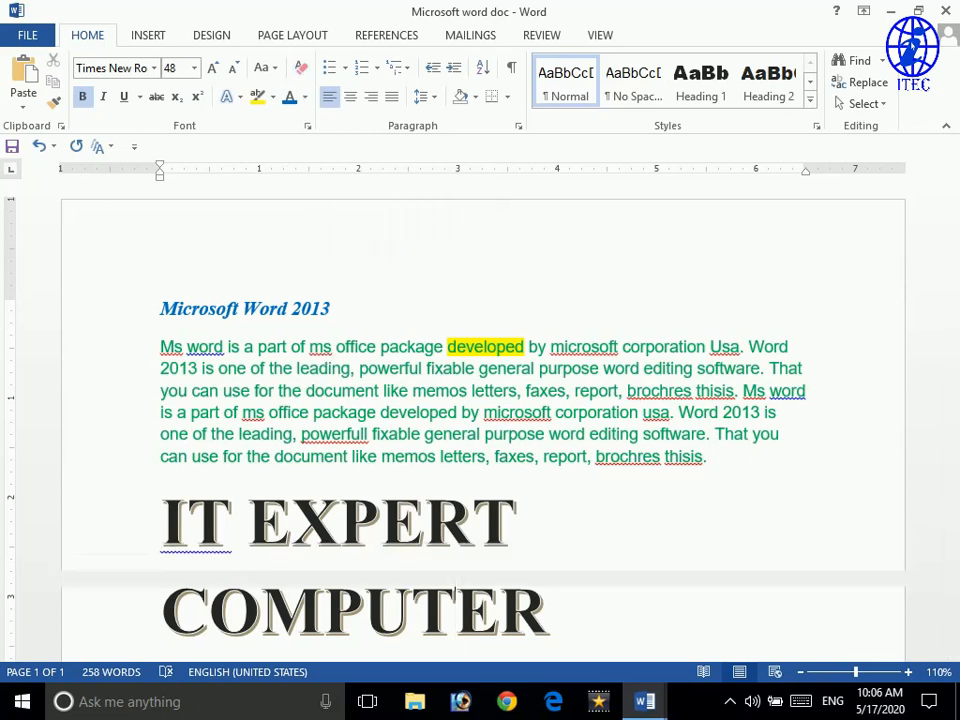
drag(335, 308, 160, 308)
click(360, 368)
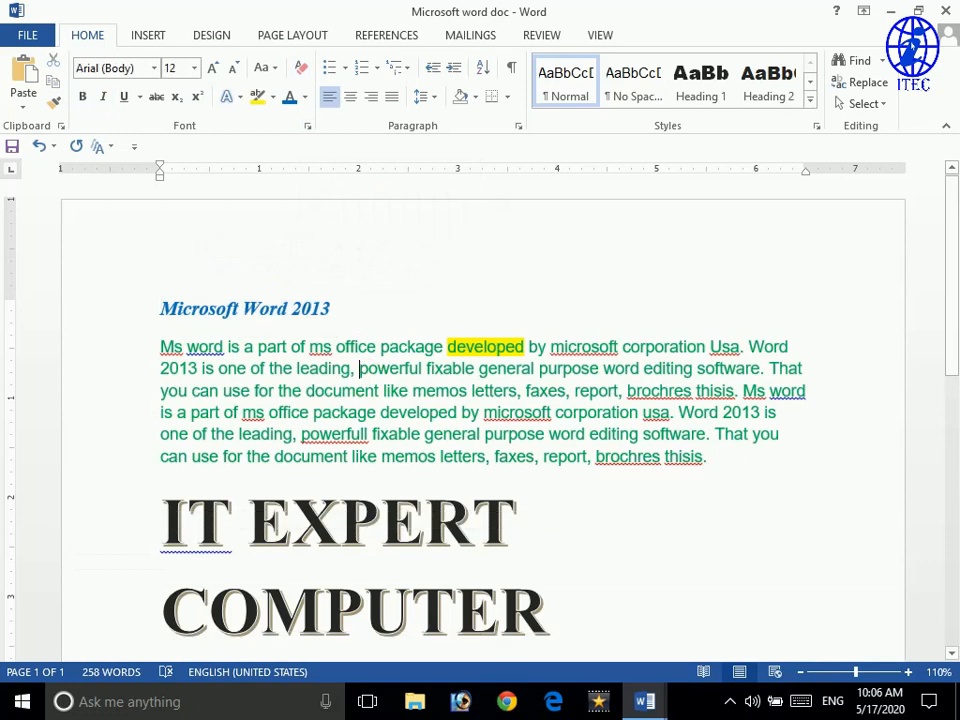
- Make the large "IT EXPERT COMPUTER" heading italic and underlined
scroll(360, 368, down, 3)
drag(561, 480, 162, 378)
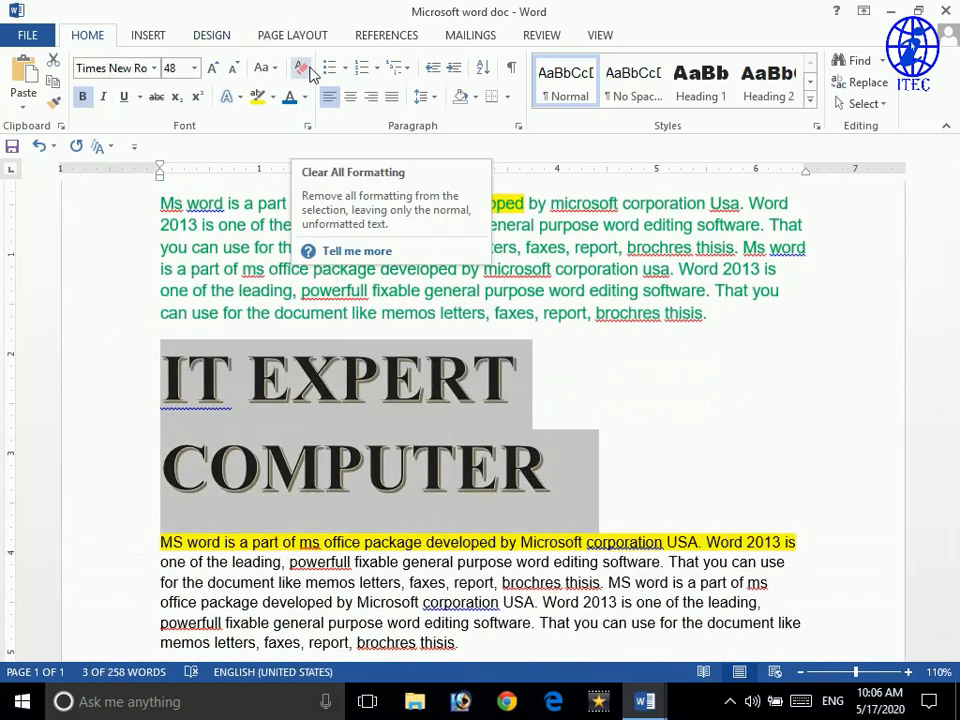
click(103, 96)
click(121, 97)
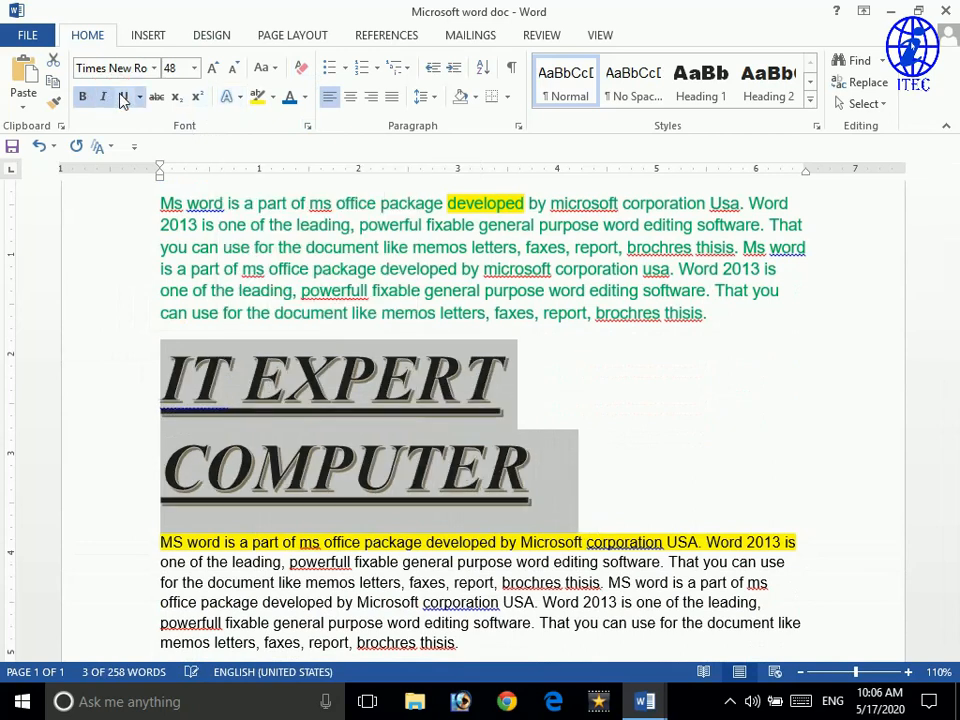
- Apply a different shadow text effect to the "IT EXPERT COMPUTER" heading
click(240, 100)
click(240, 100)
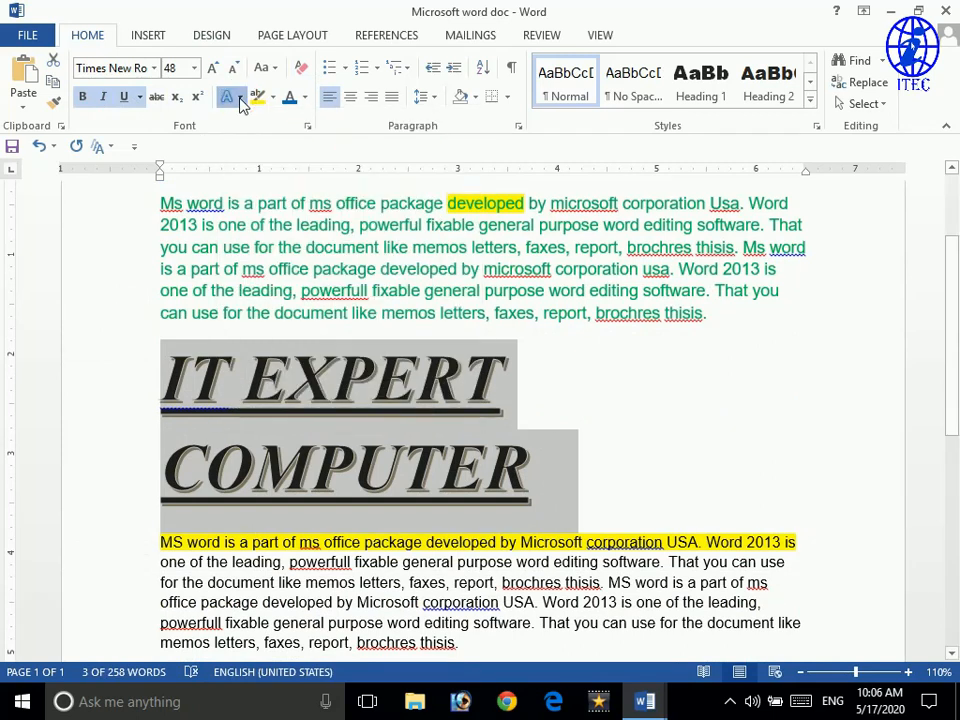
click(240, 100)
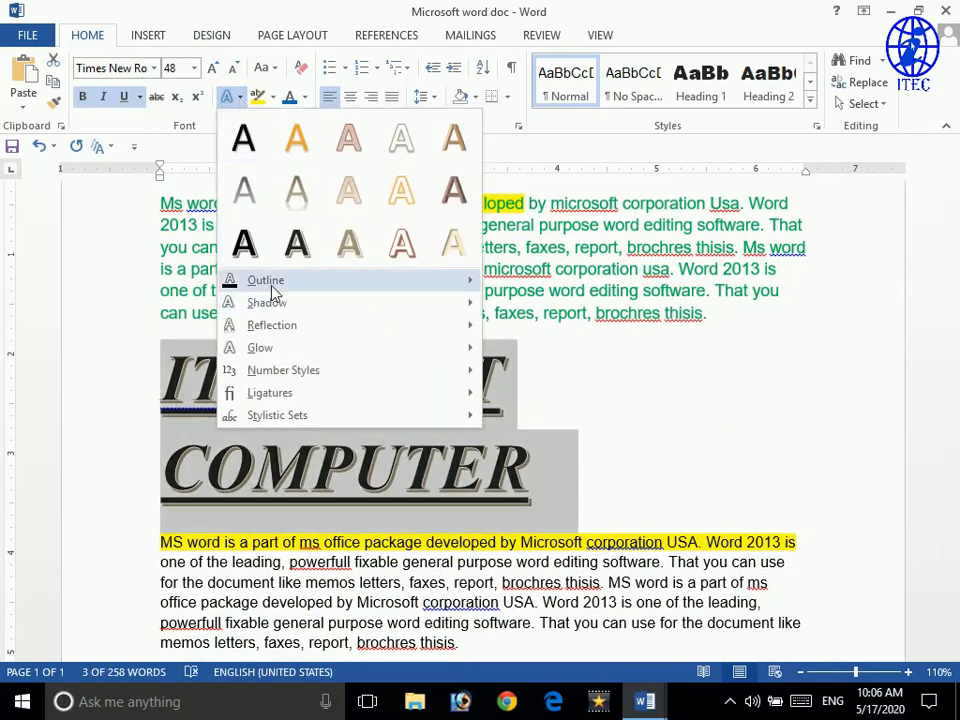
mouse_move(465, 303)
click(515, 270)
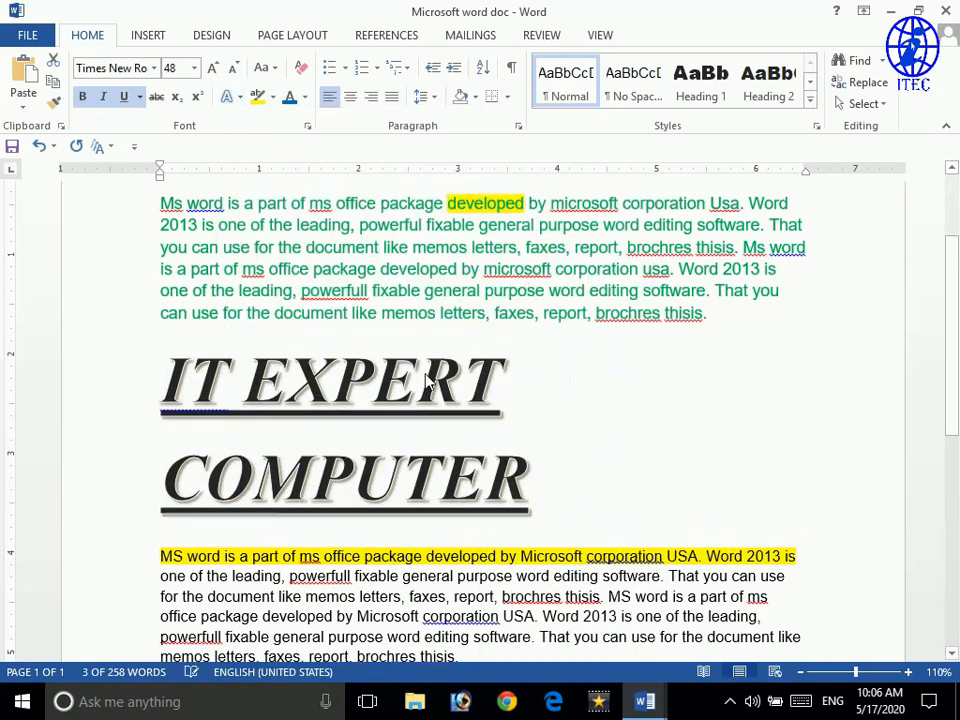
click(410, 247)
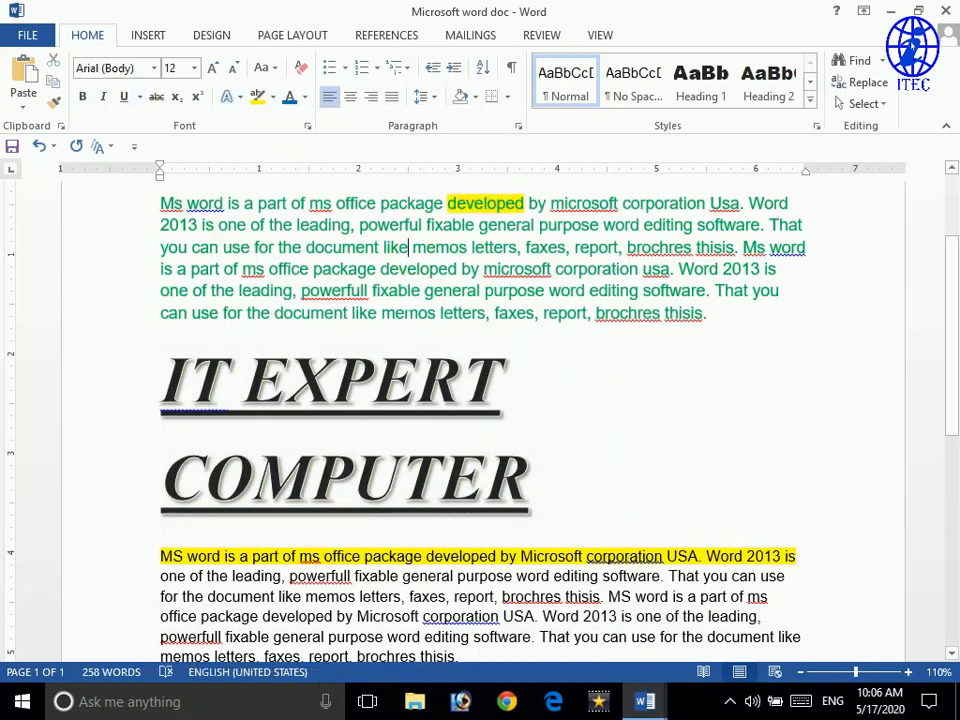
- Clear all formatting from the "IT EXPERT COMPUTER" heading and select the plain line again
drag(536, 470, 211, 420)
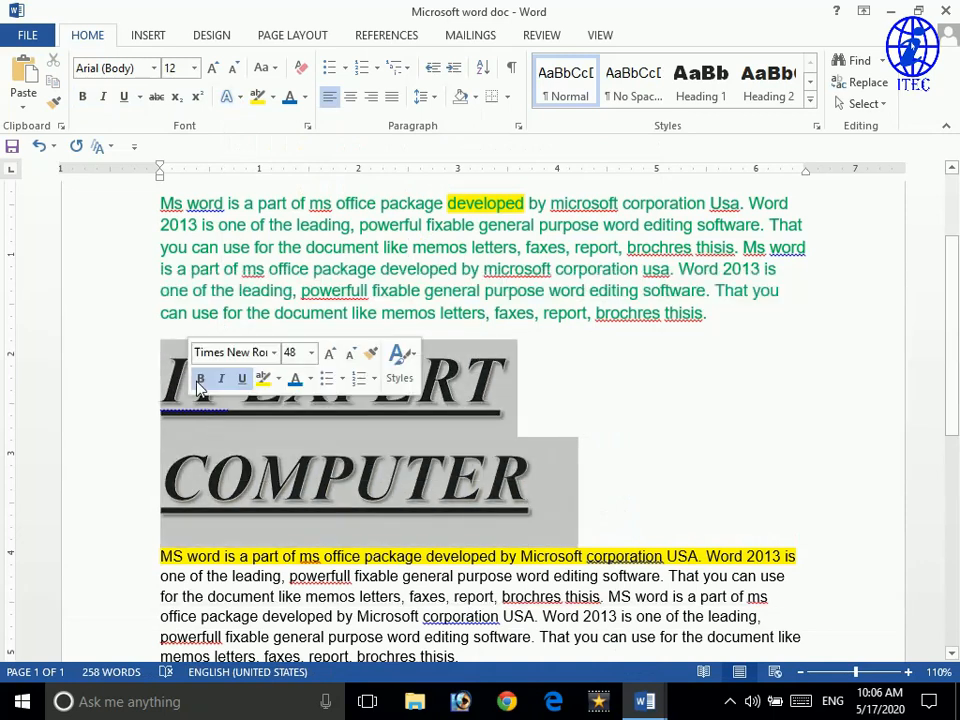
click(301, 68)
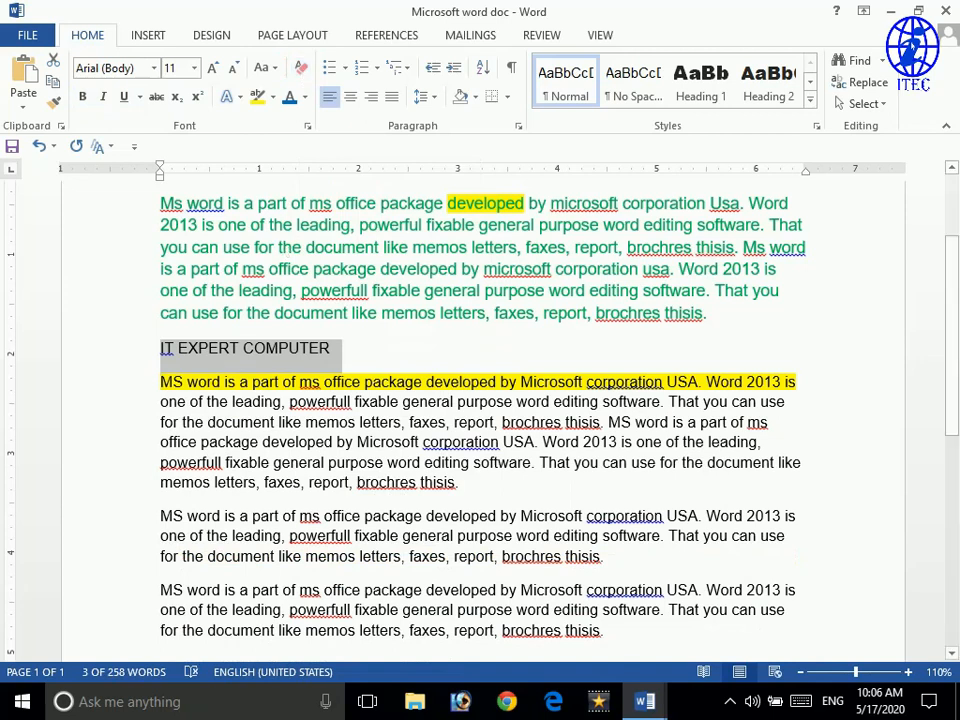
click(274, 349)
key(End)
triple_click(274, 349)
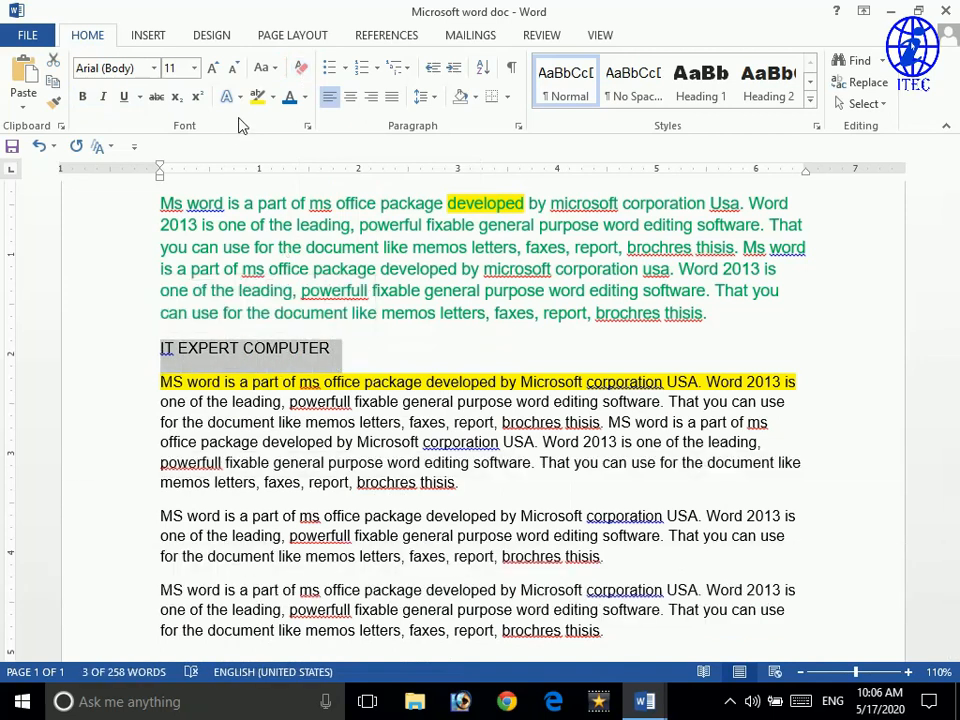
- Change the case of the "IT EXPERT COMPUTER" line to sentence case, followed by Capitalize Each Word
click(266, 68)
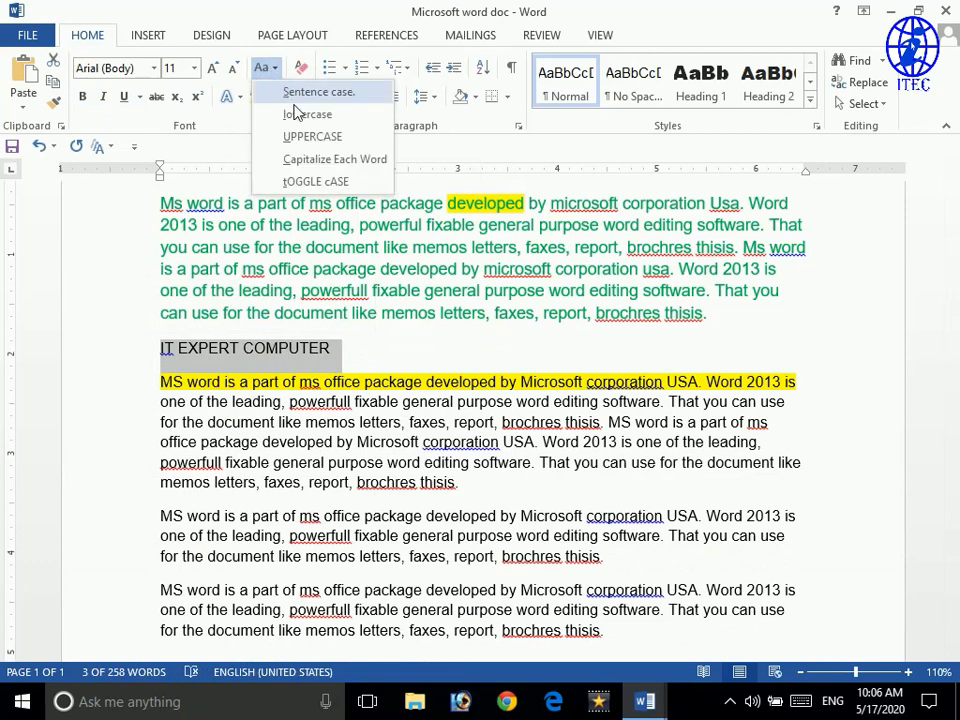
click(262, 92)
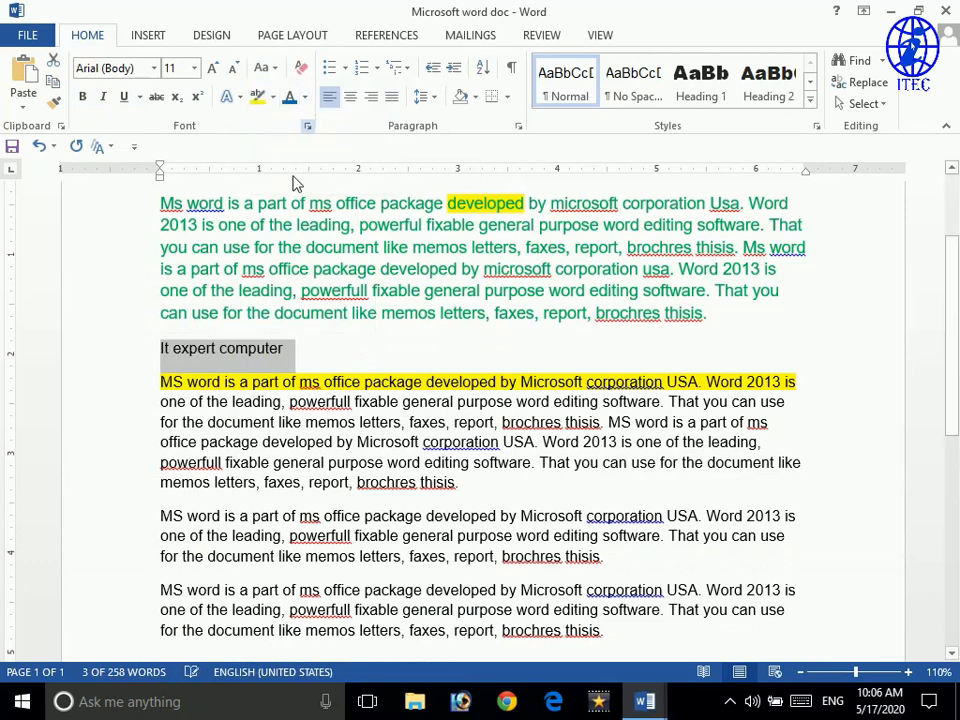
click(272, 69)
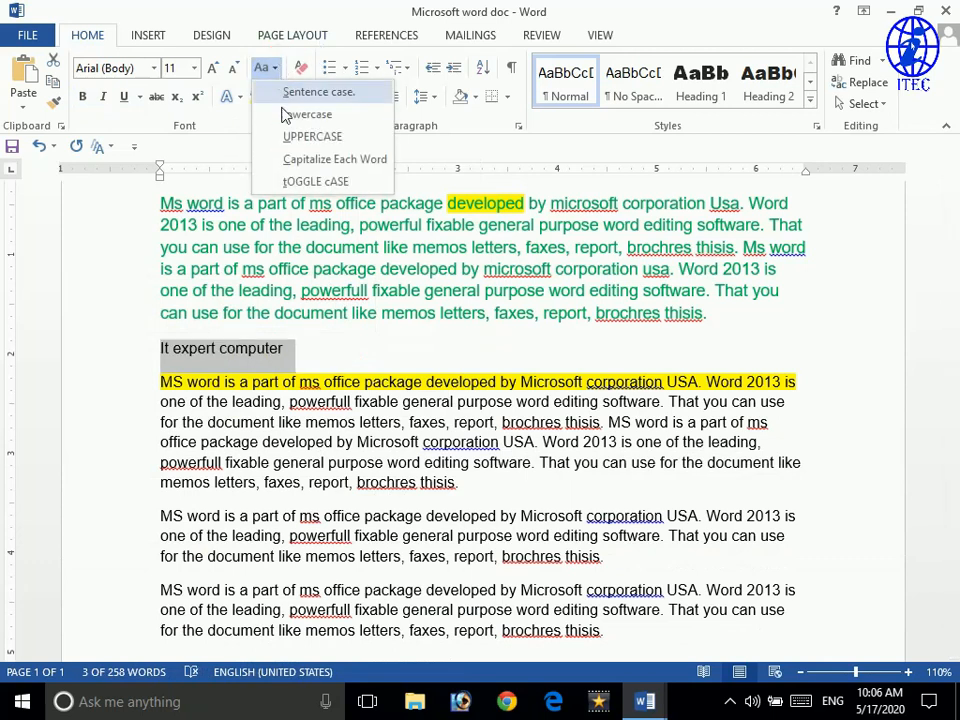
click(289, 160)
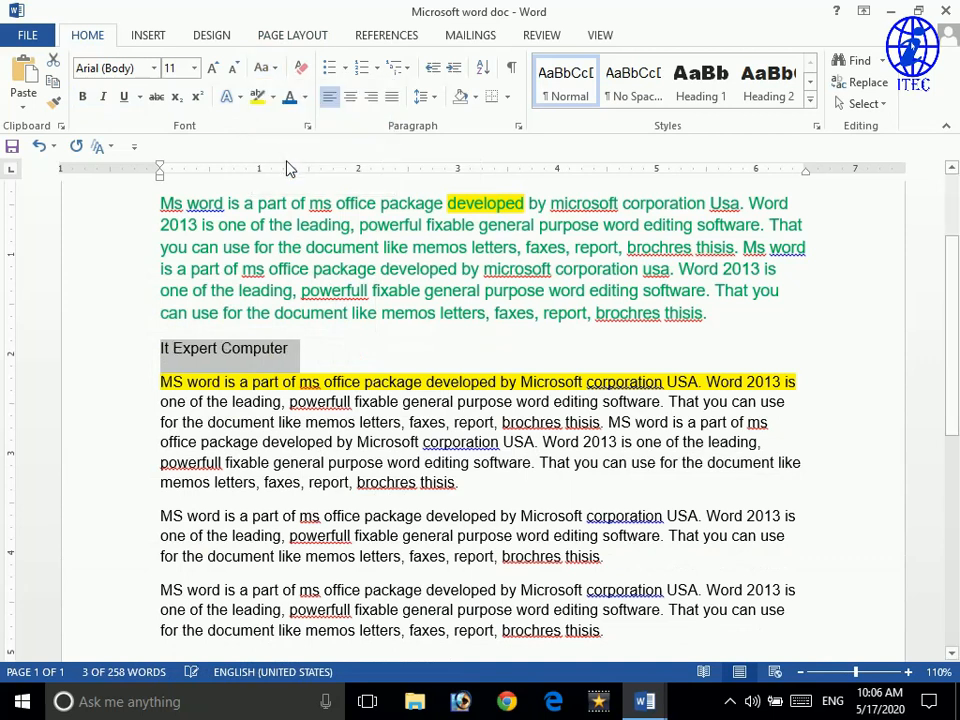
- Increase the font size of the "It Expert Computer" line by three increments
scroll(480, 400, up, 2)
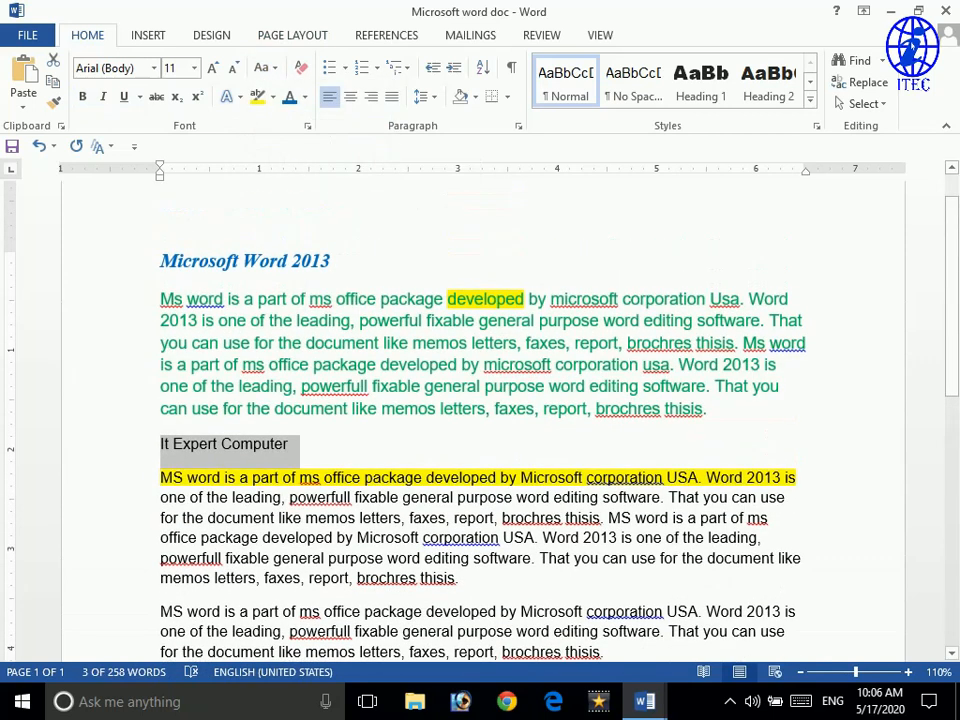
scroll(480, 400, up, 1)
click(214, 70)
click(214, 70)
click(214, 70)
- Center the "Microsoft Word 2013" title and enlarge it to 18 pt
drag(708, 456, 170, 355)
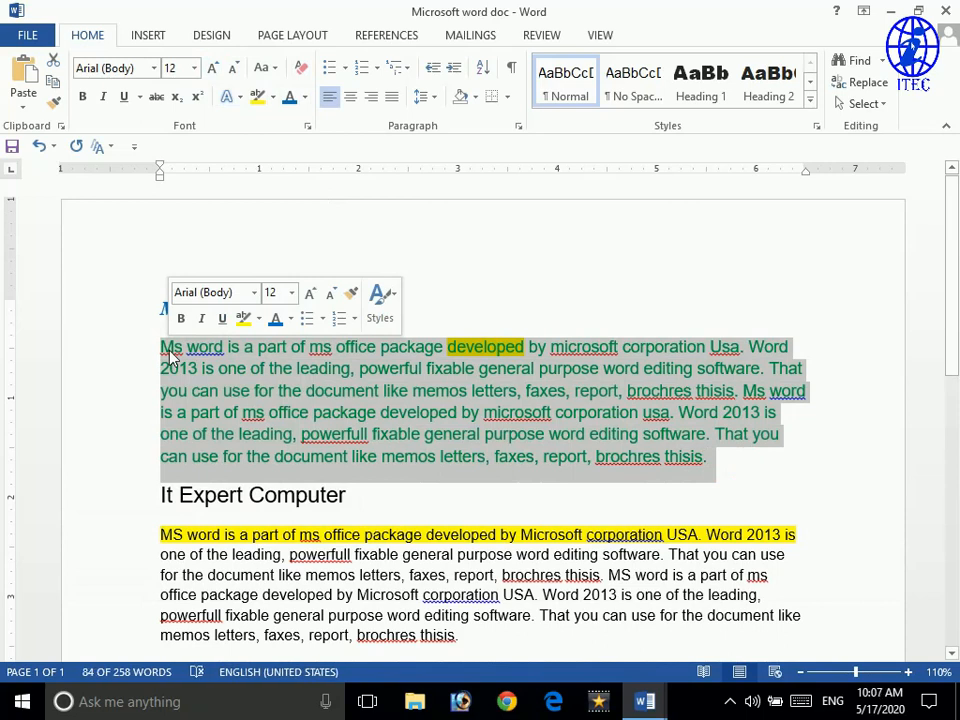
click(289, 348)
drag(331, 309, 210, 318)
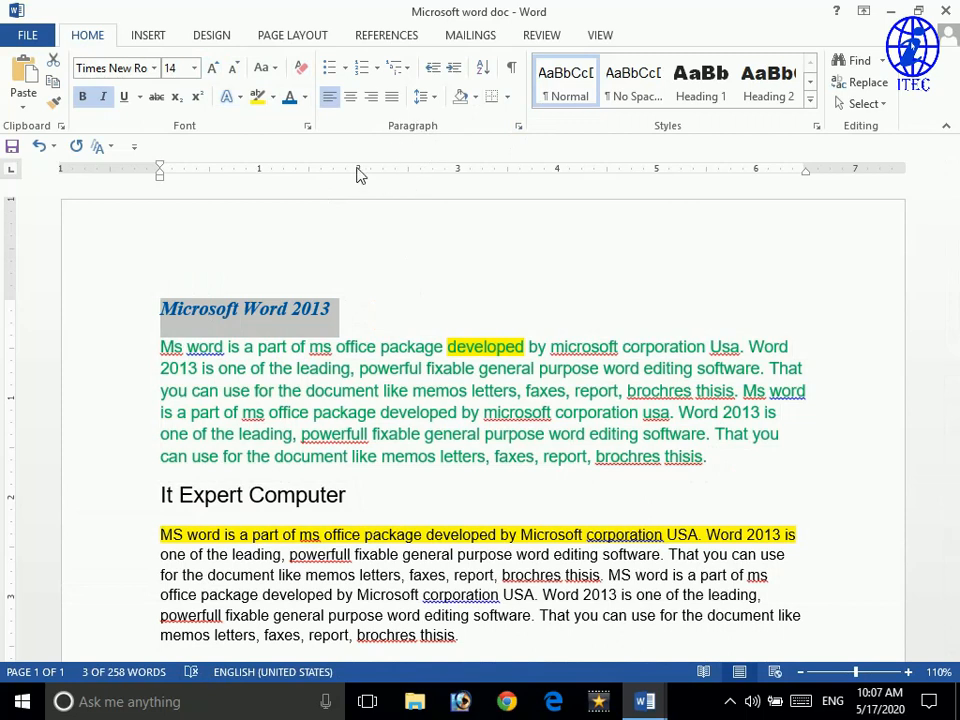
click(350, 96)
click(212, 67)
click(212, 67)
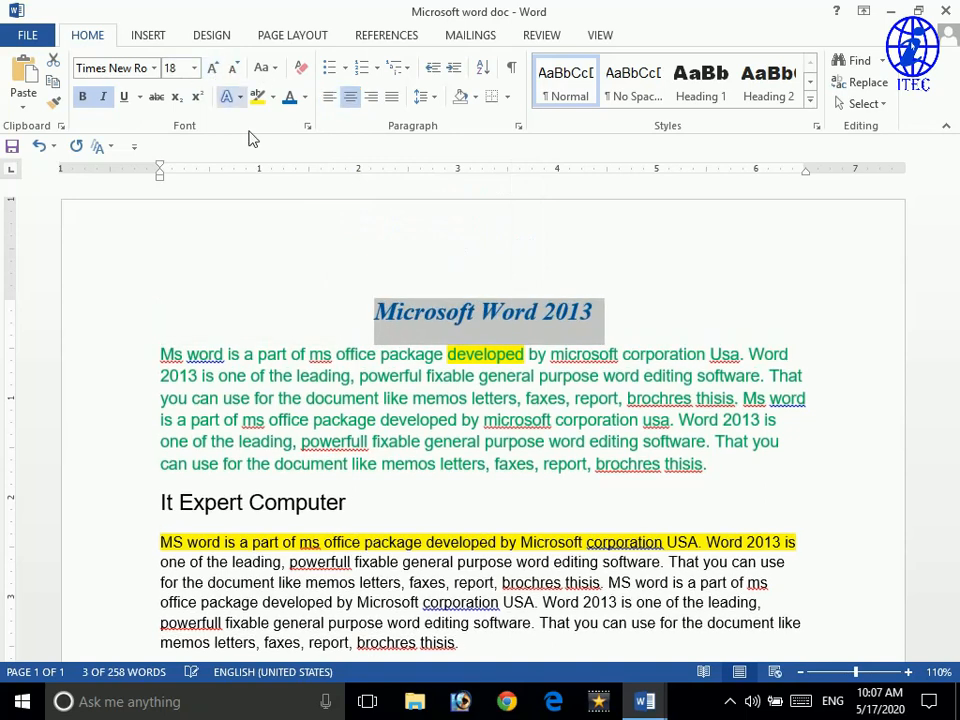
- Try right and left alignment on the "Microsoft Word 2013" title and return it to centered
click(355, 98)
click(349, 97)
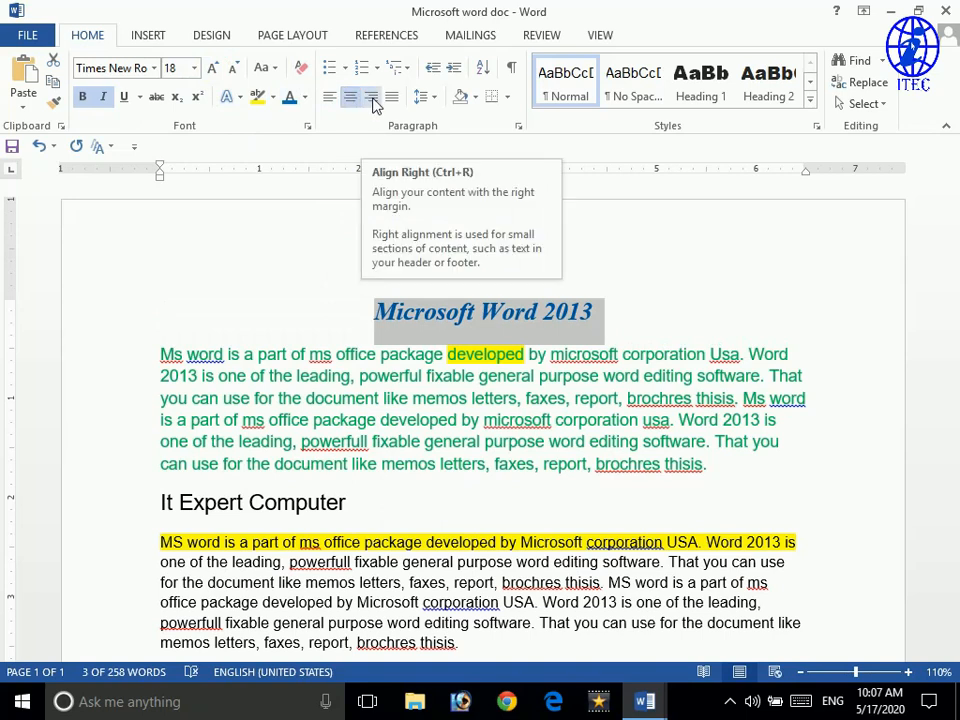
click(371, 98)
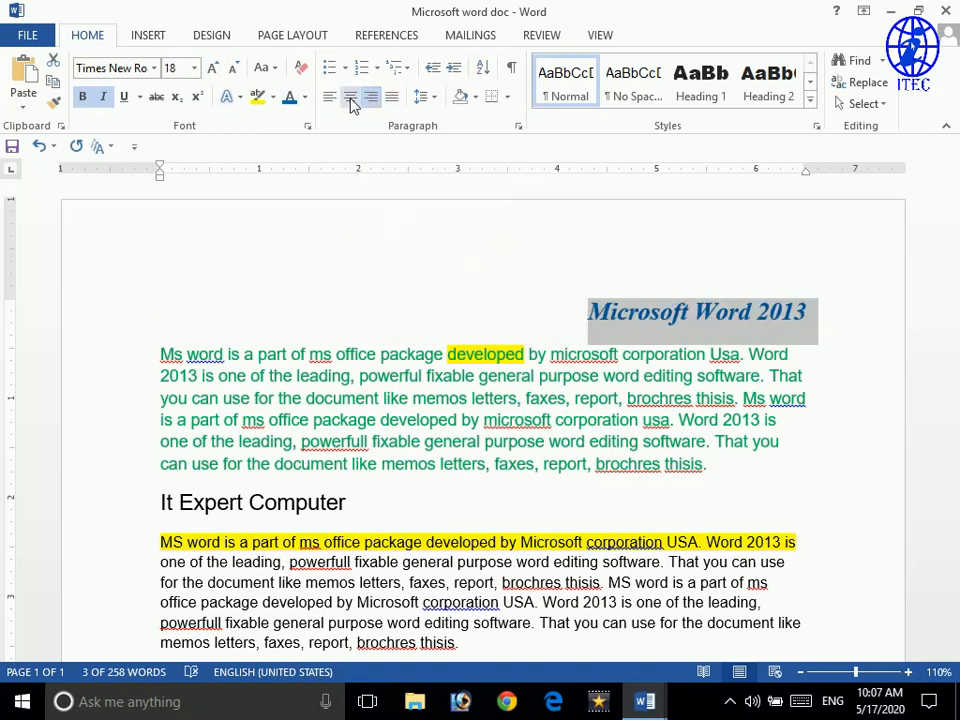
click(334, 98)
click(351, 98)
click(373, 98)
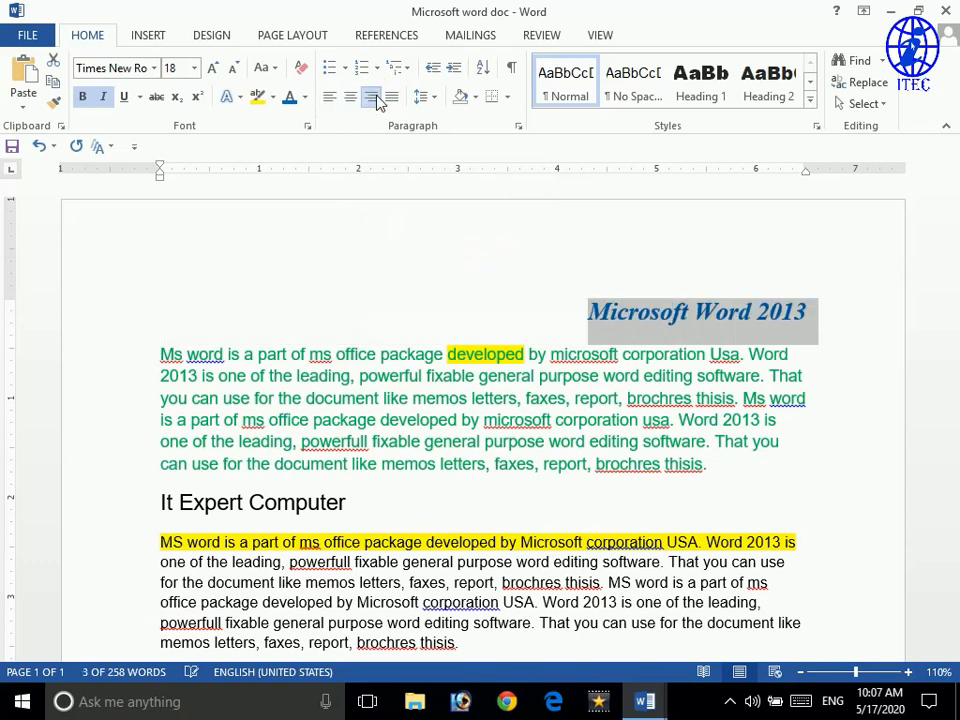
click(351, 98)
- Select the green paragraph, try center alignment on it, and set it to justified
drag(708, 464, 160, 354)
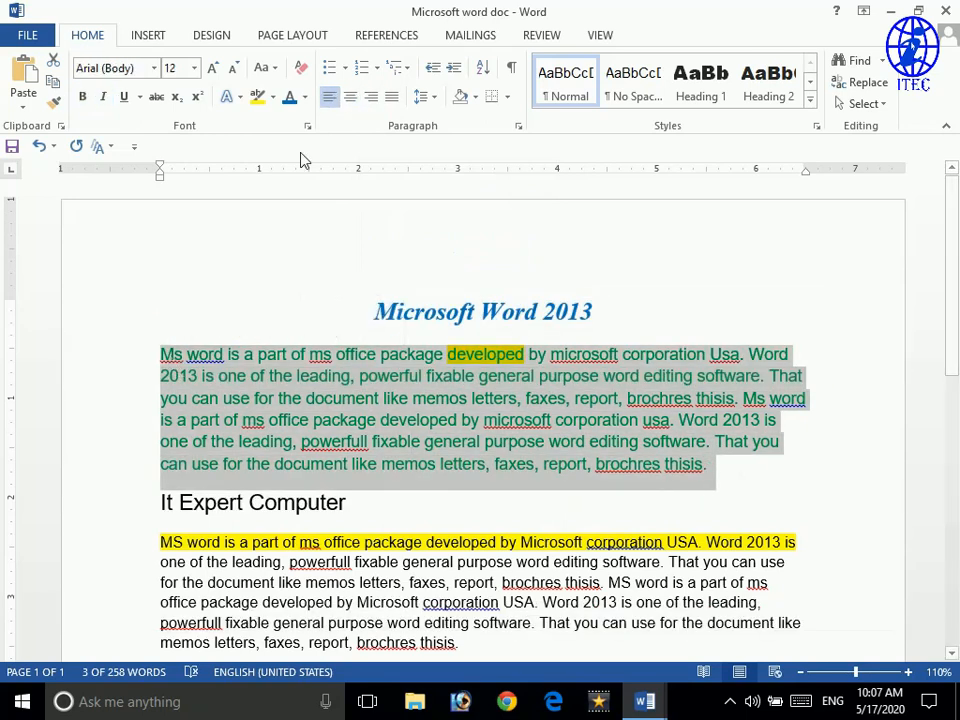
click(357, 104)
click(357, 105)
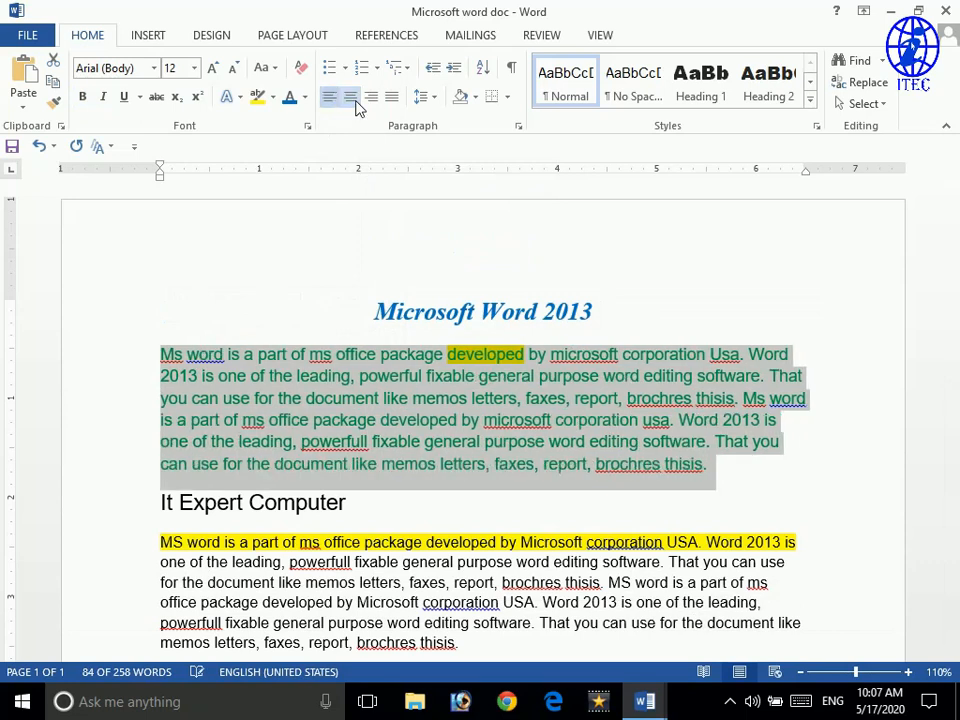
click(356, 103)
click(356, 103)
click(393, 107)
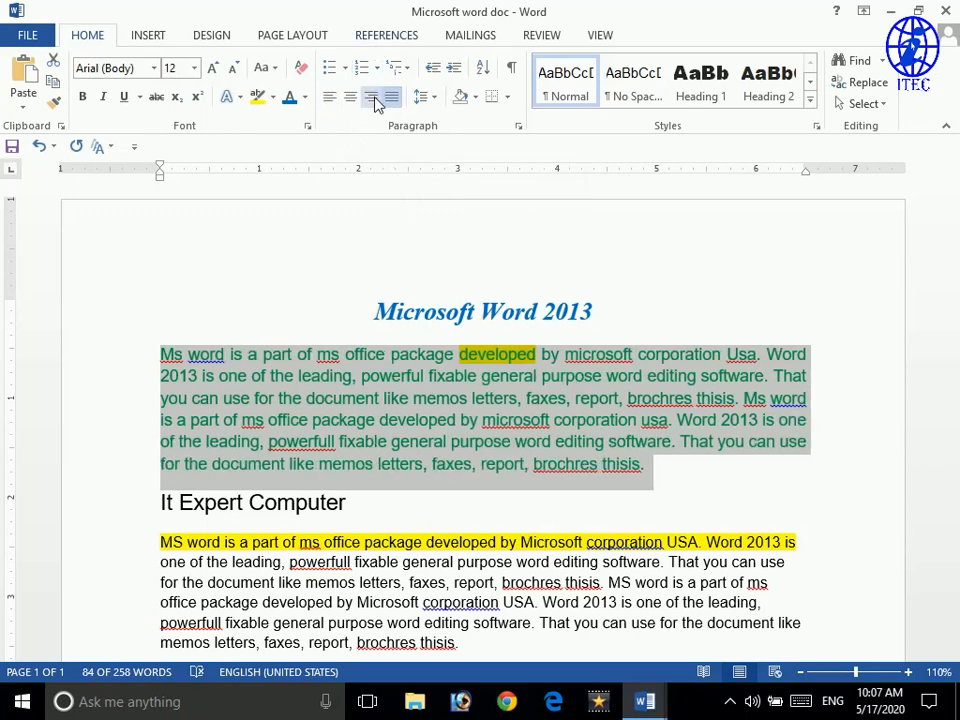
click(350, 96)
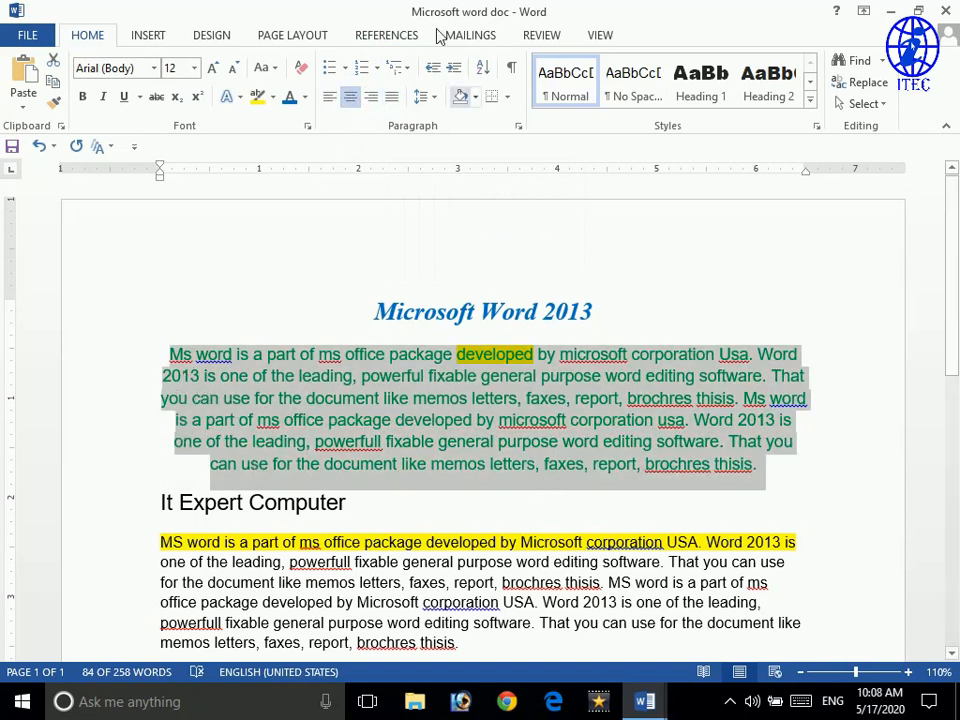
click(393, 97)
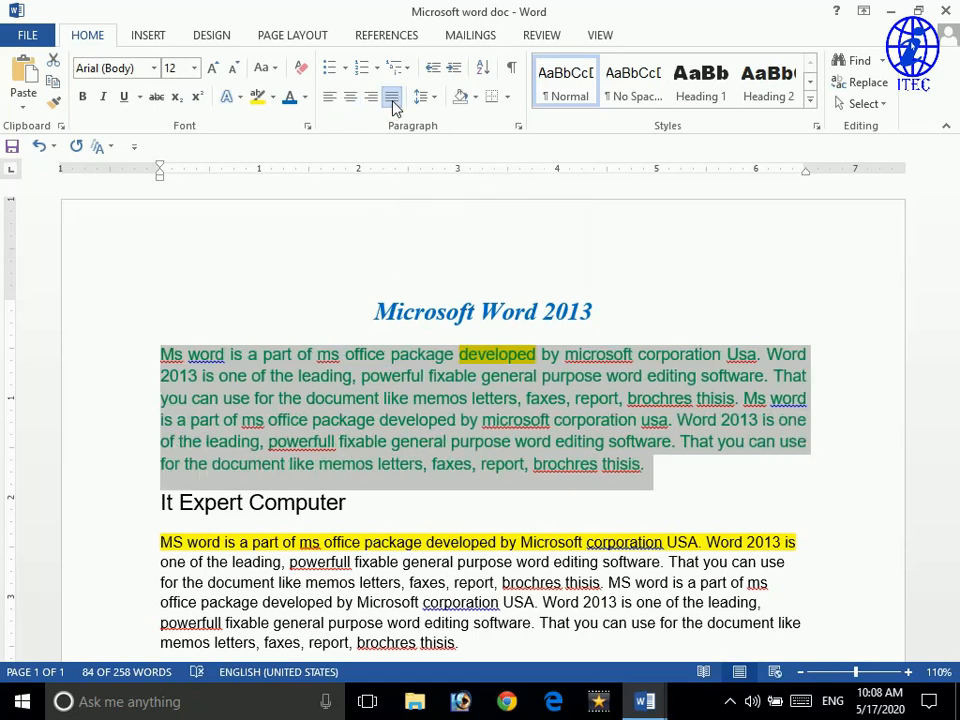
- Justify all the text below the title, from the green paragraph to the last paragraph, and deselect it
scroll(464, 254, down, 5)
drag(607, 506, 164, 356)
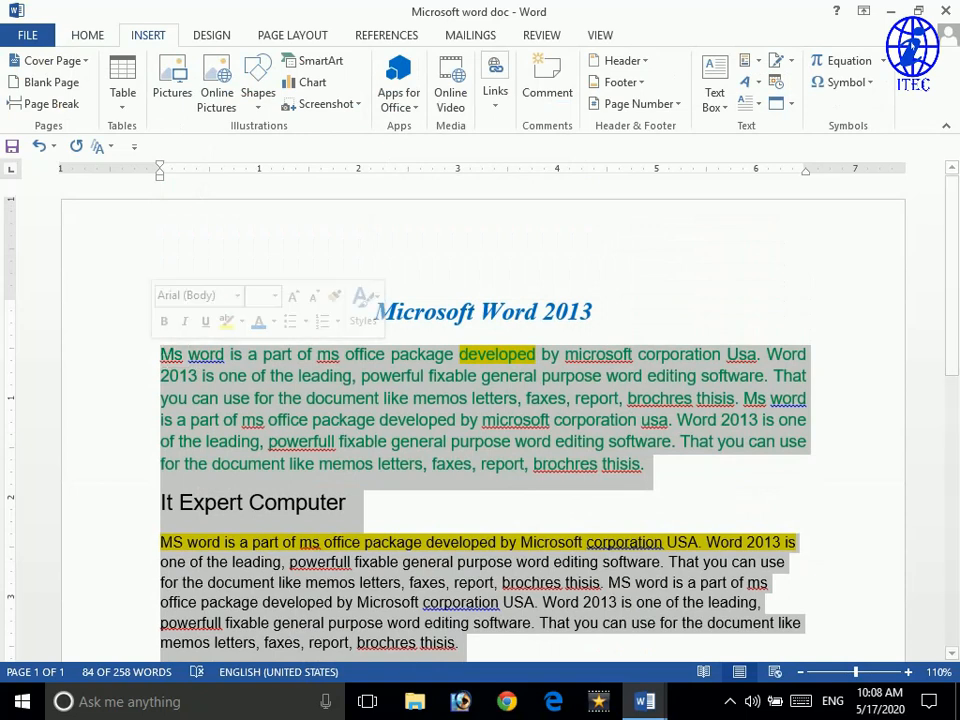
click(90, 35)
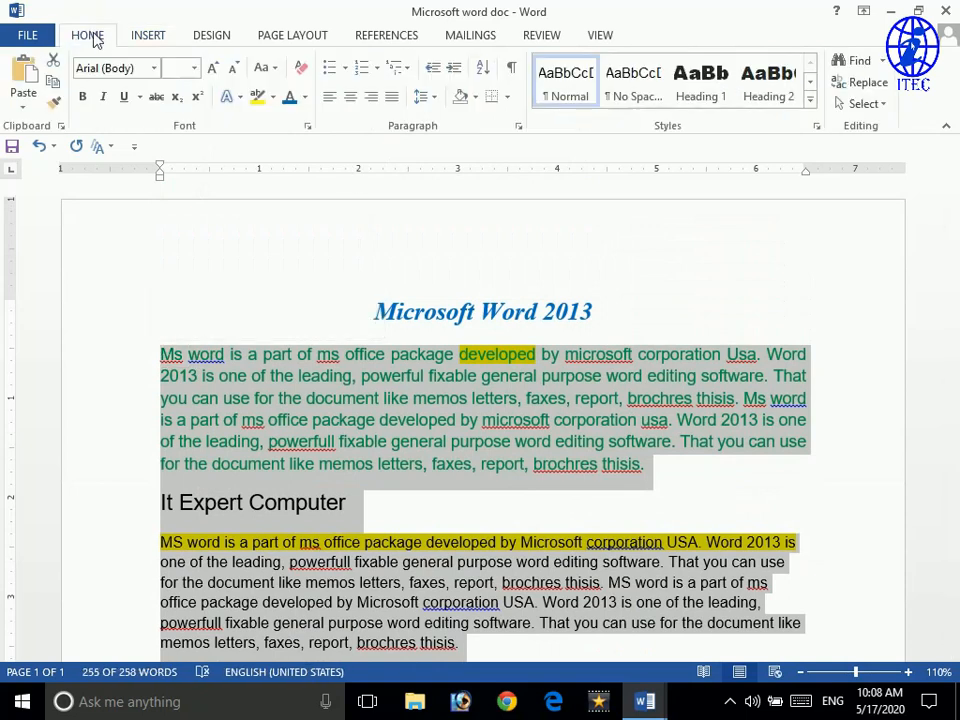
click(392, 99)
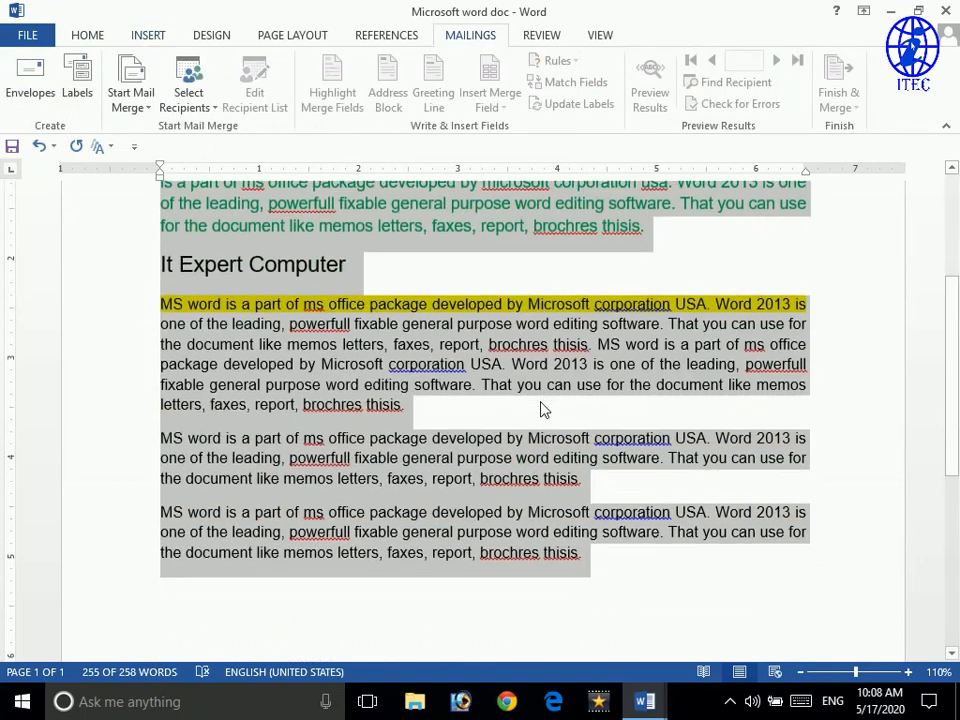
scroll(424, 386, up, 1)
scroll(424, 386, up, 3)
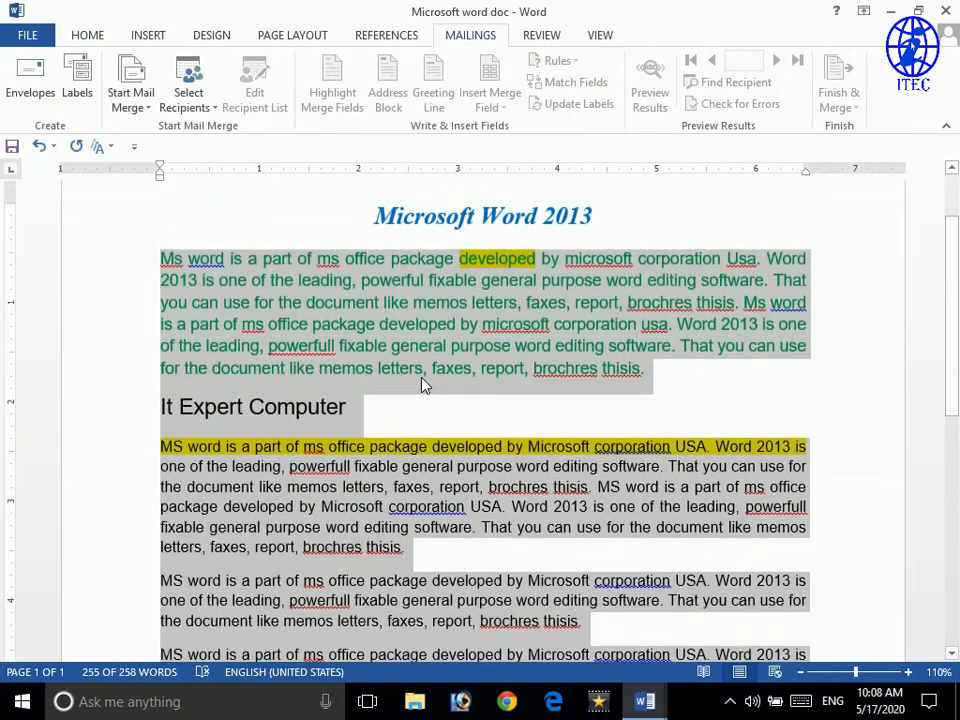
click(86, 37)
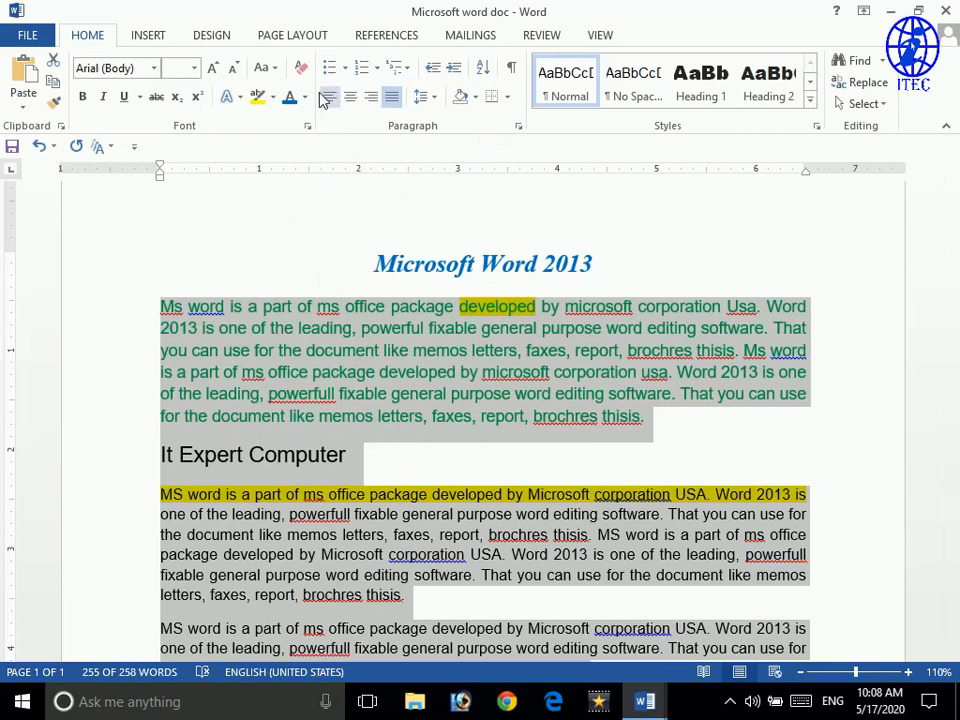
click(365, 393)
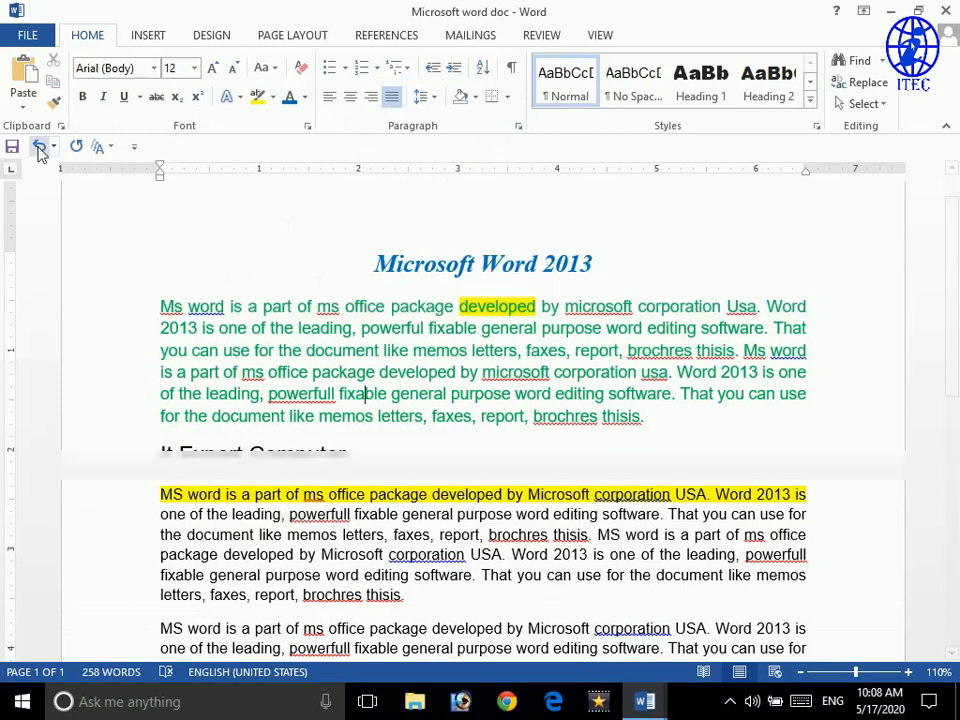
click(133, 148)
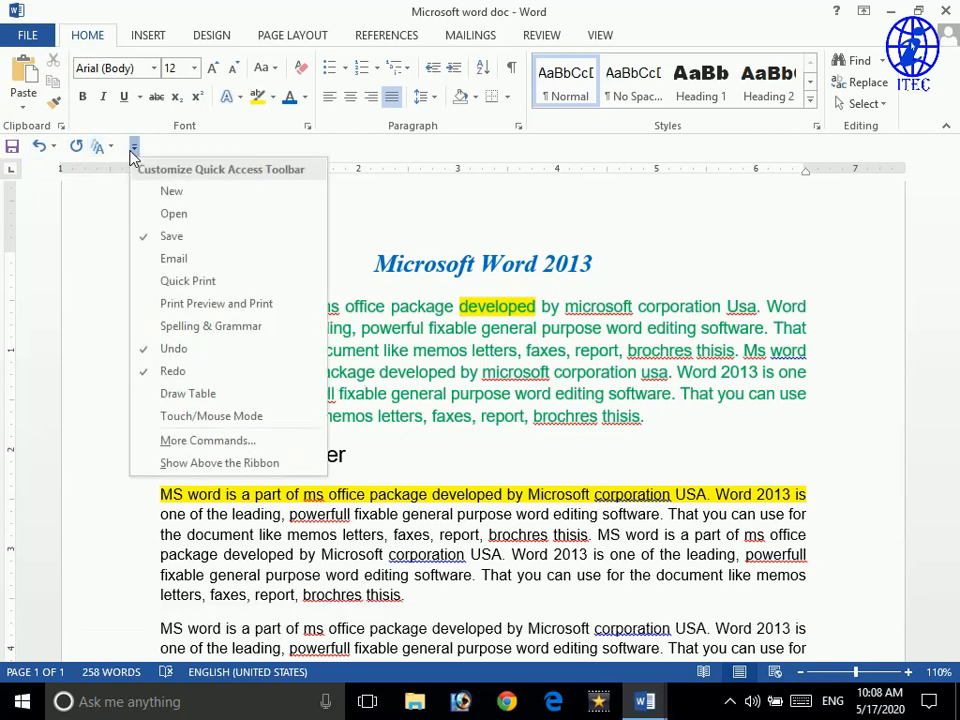
click(62, 174)
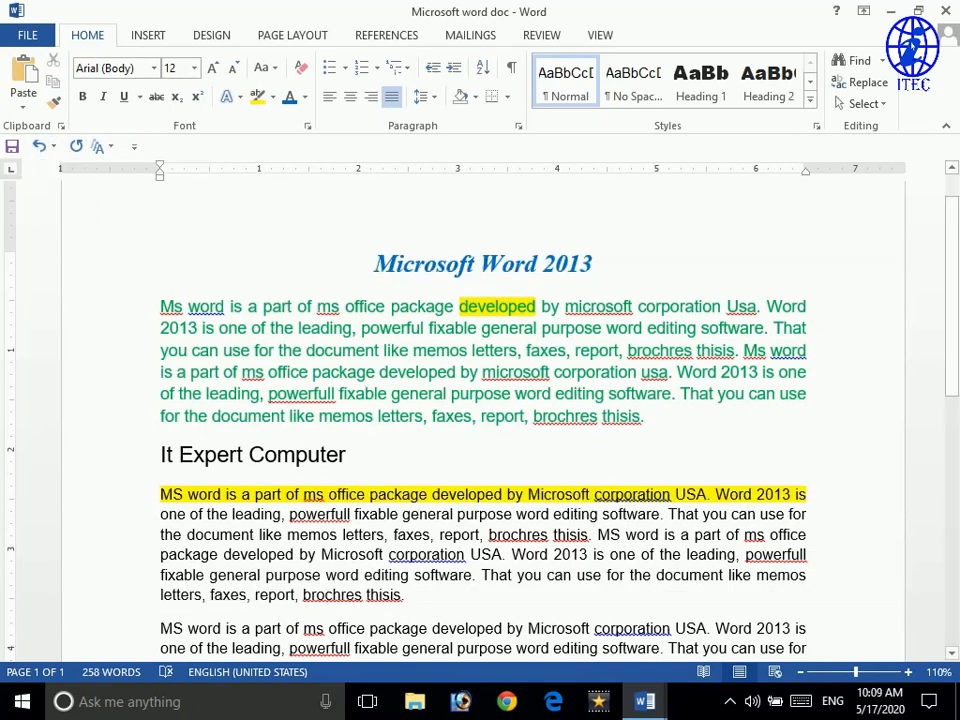
- Clear all formatting from the "Microsoft Word 2013" title and deselect it
drag(596, 264, 339, 272)
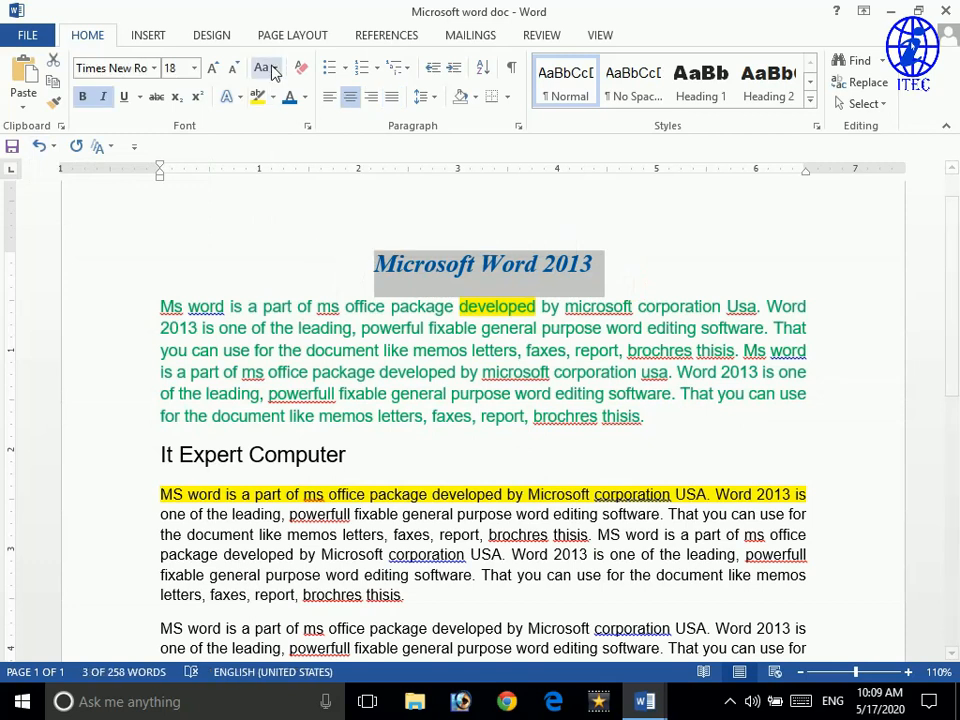
click(303, 75)
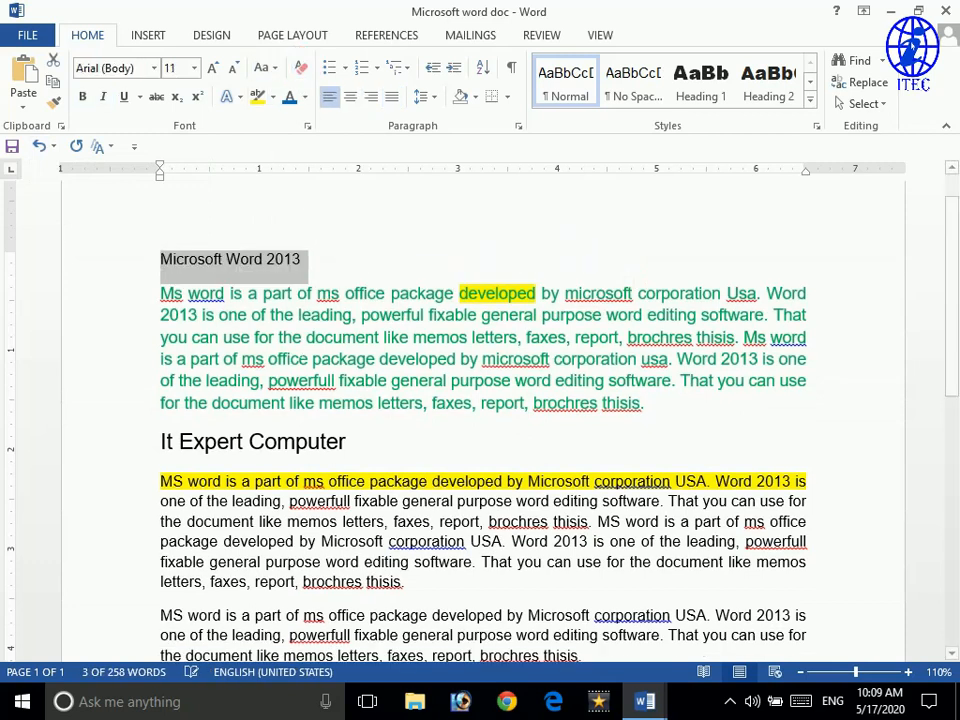
click(309, 337)
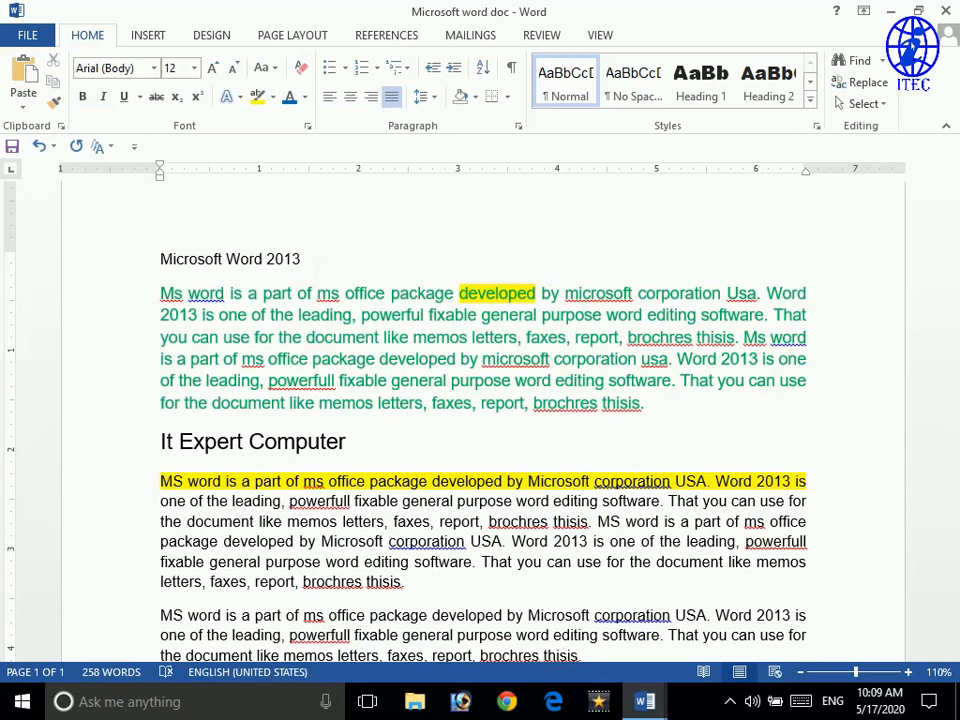
- Undo the title's cleared formatting and the earlier paragraph alignment changes, back to the left-aligned title
click(41, 148)
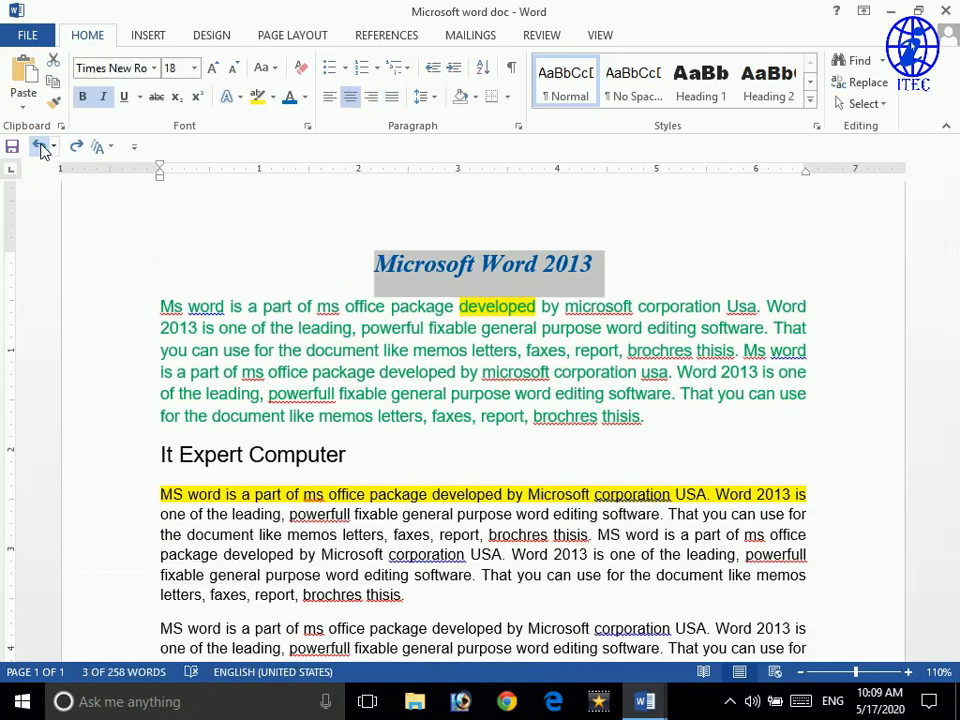
click(41, 148)
click(41, 148)
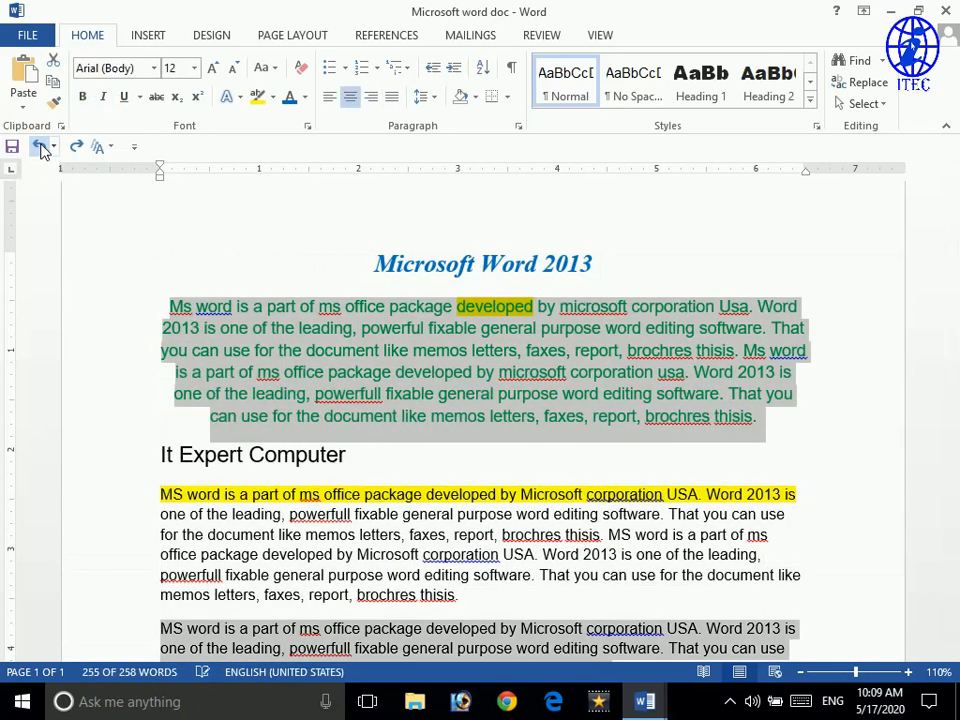
click(41, 148)
click(41, 148)
click(41, 148)
click(41, 148)
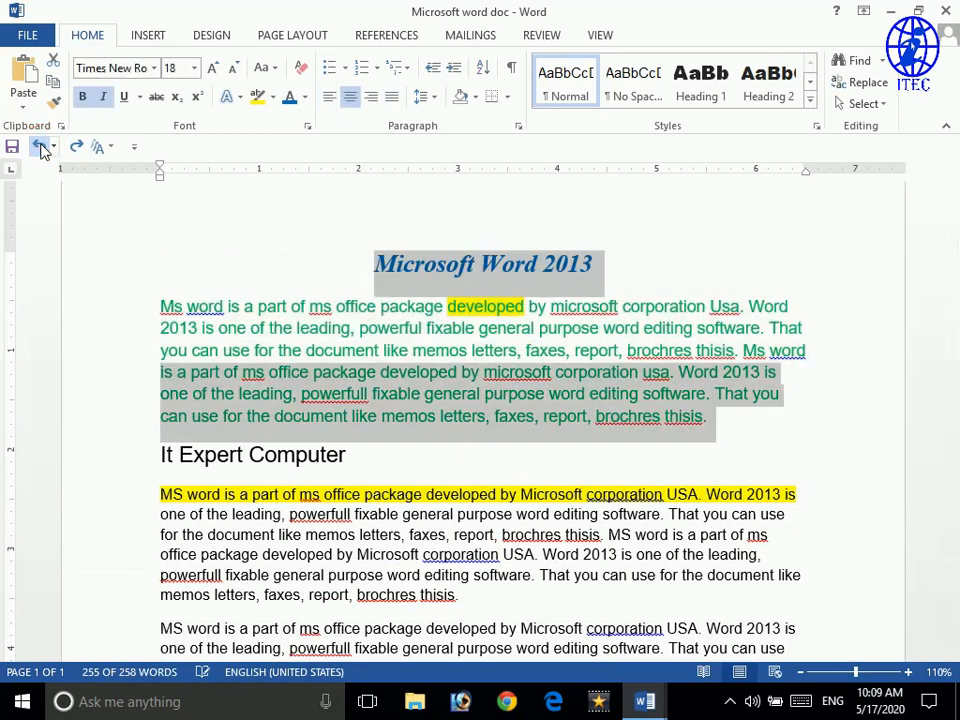
click(41, 148)
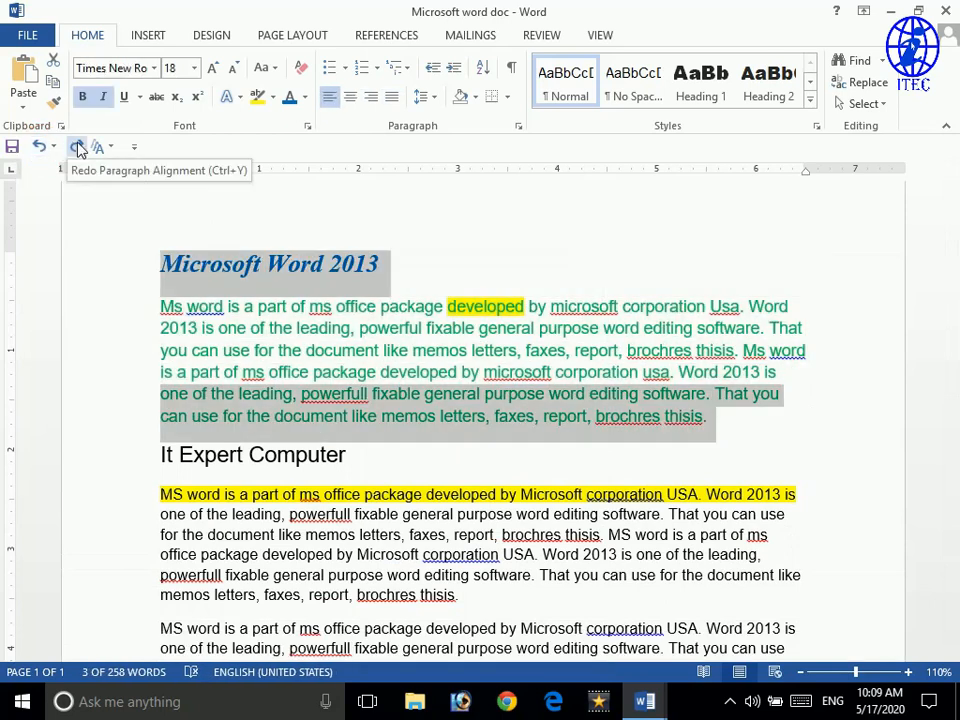
- Redo the undone alignment changes up to and including the clearing of the title's formatting
click(77, 148)
click(77, 148)
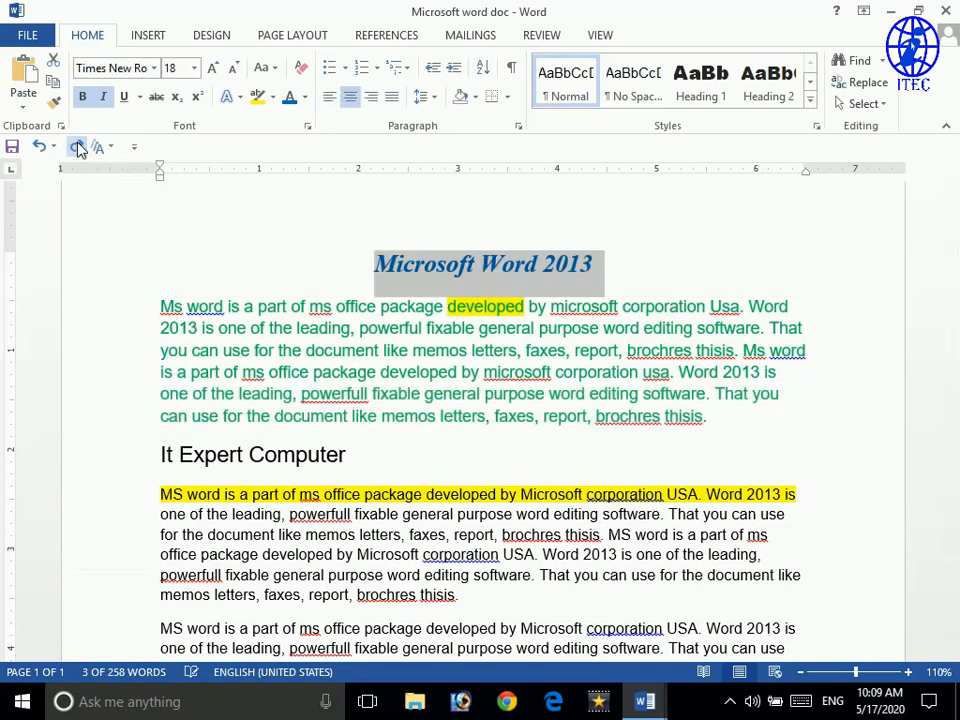
click(77, 148)
click(77, 148)
click(77, 148)
click(77, 148)
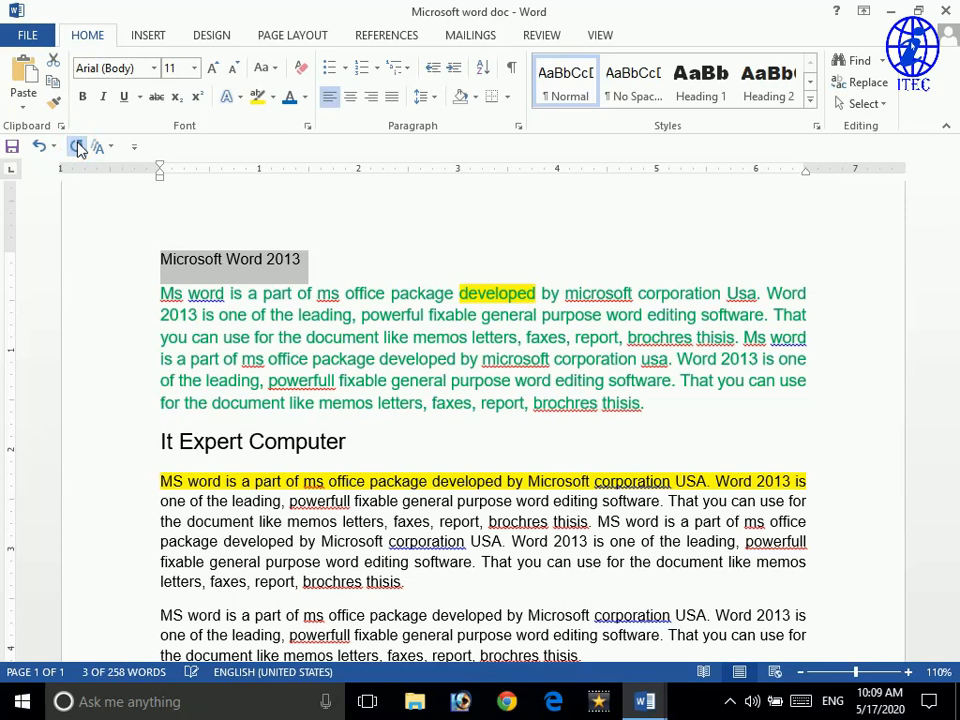
click(38, 147)
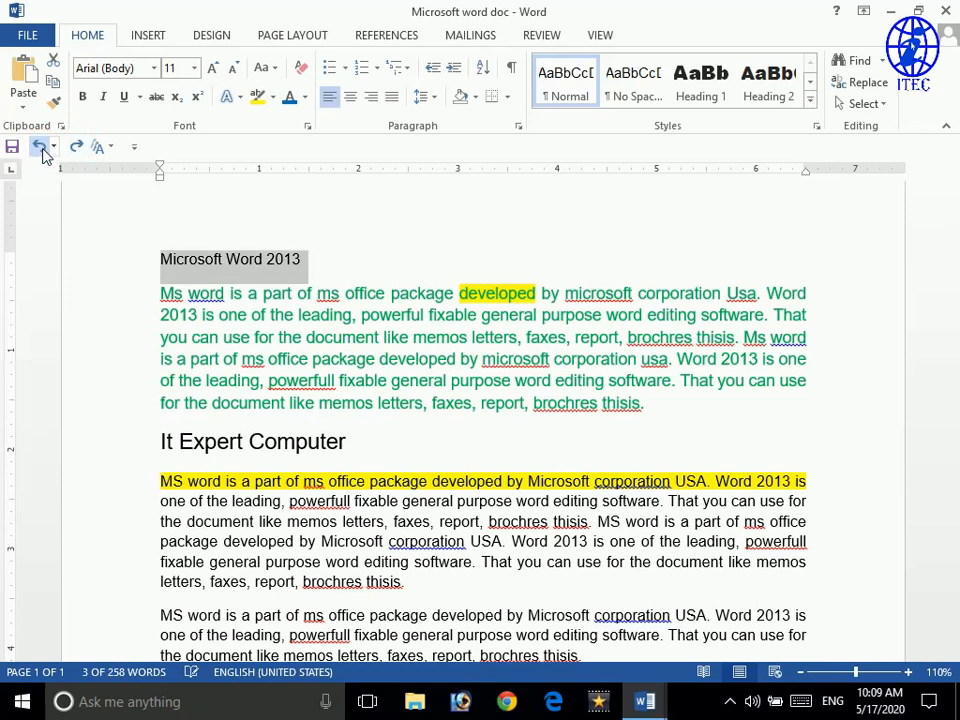
double_click(50, 161)
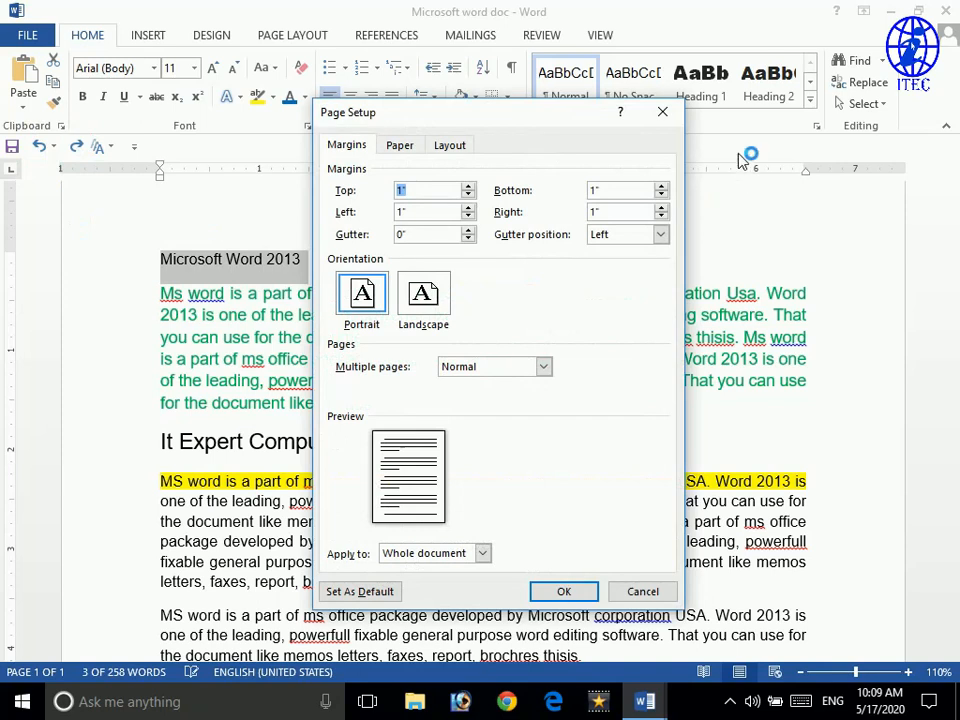
click(665, 108)
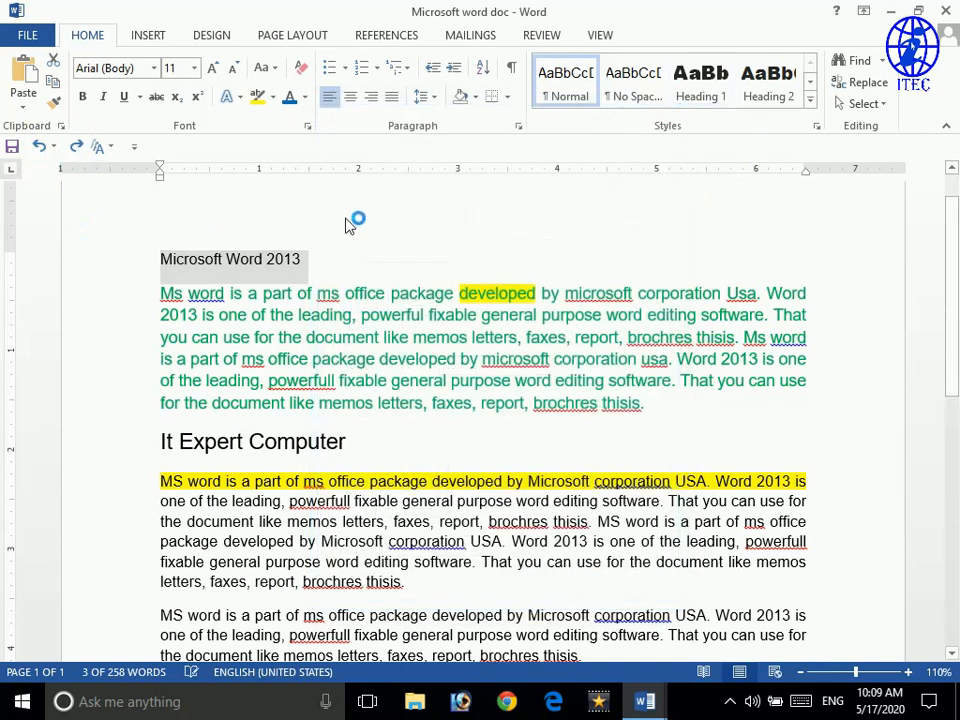
click(345, 293)
triple_click(304, 270)
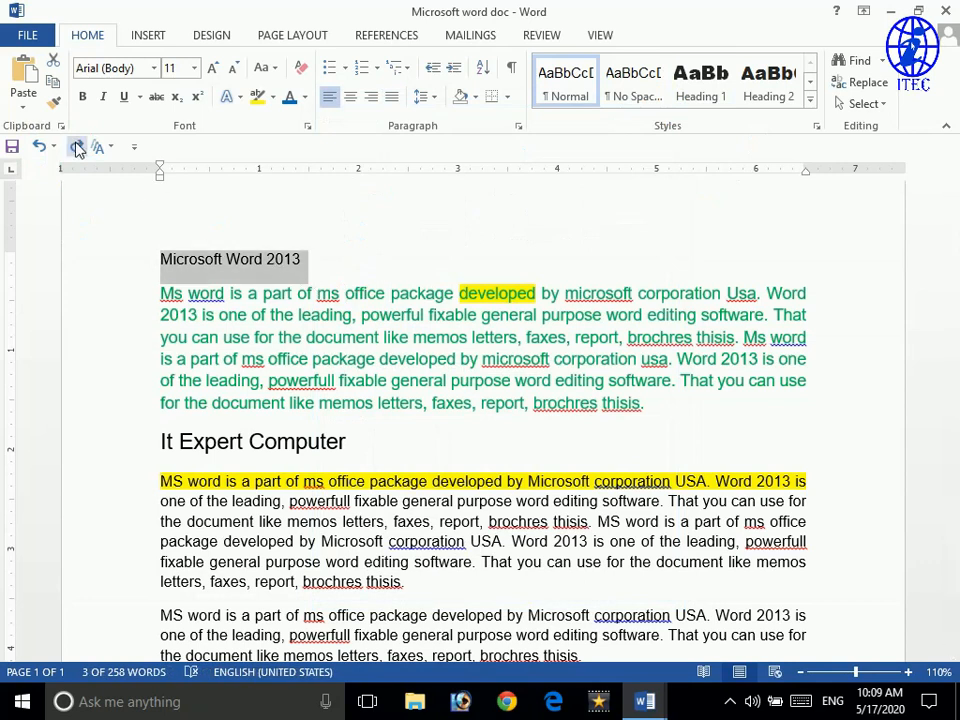
- Undo the clearing of the title's formatting and deselect the title
click(41, 147)
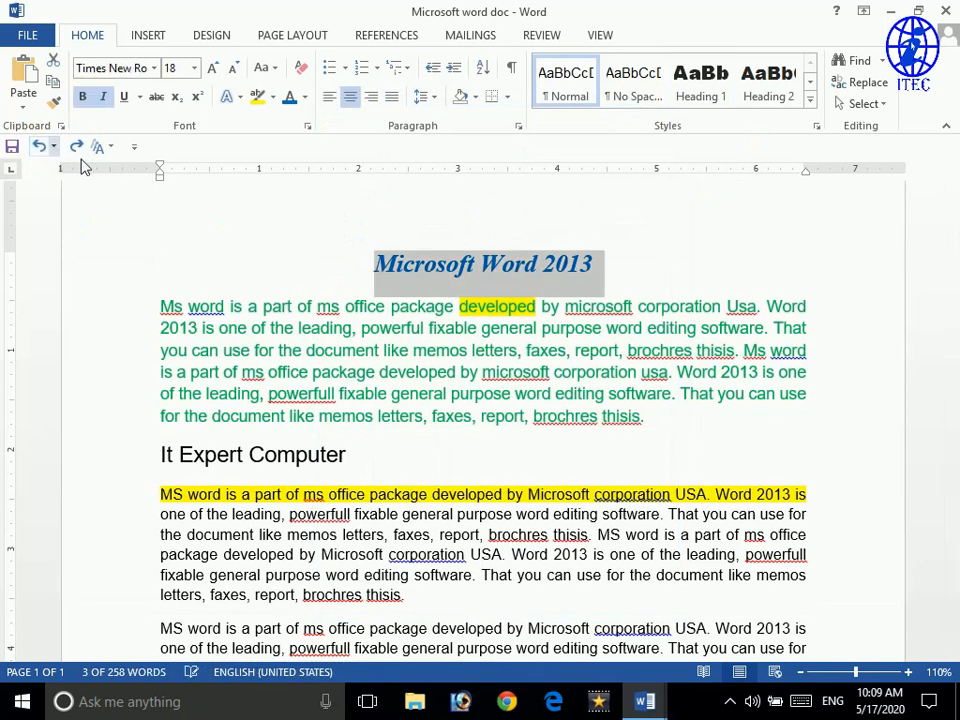
click(321, 300)
scroll(321, 300, up, 1)
scroll(407, 351, down, 6)
scroll(113, 276, up, 6)
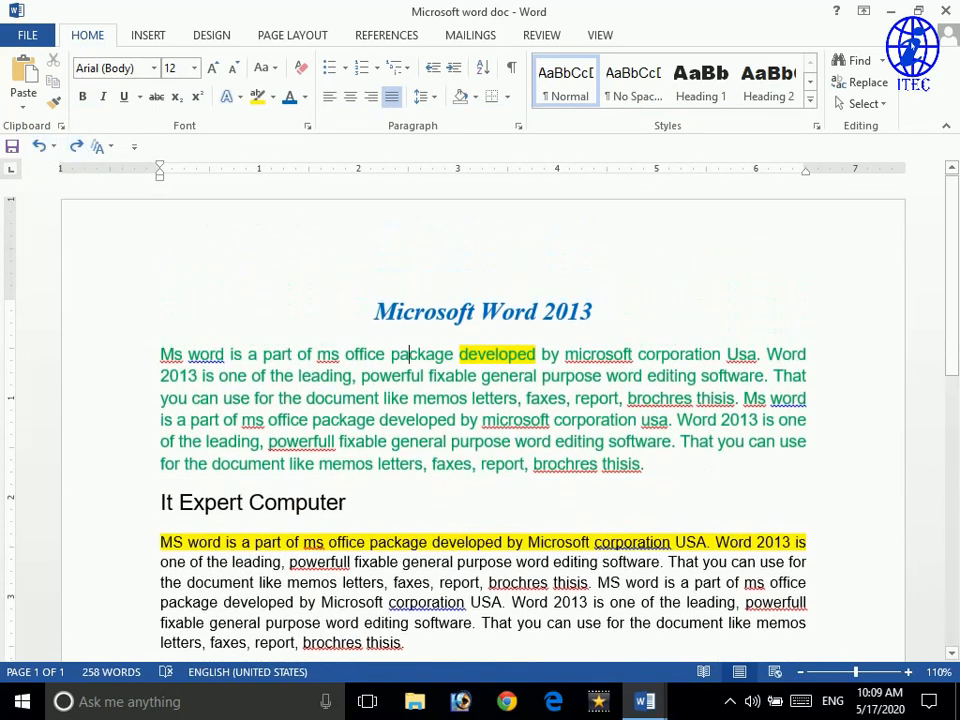
- Delete the green paragraph below the title and undo the deletion, repeating this a second time
click(593, 312)
drag(643, 463, 180, 370)
key(ctrl+c)
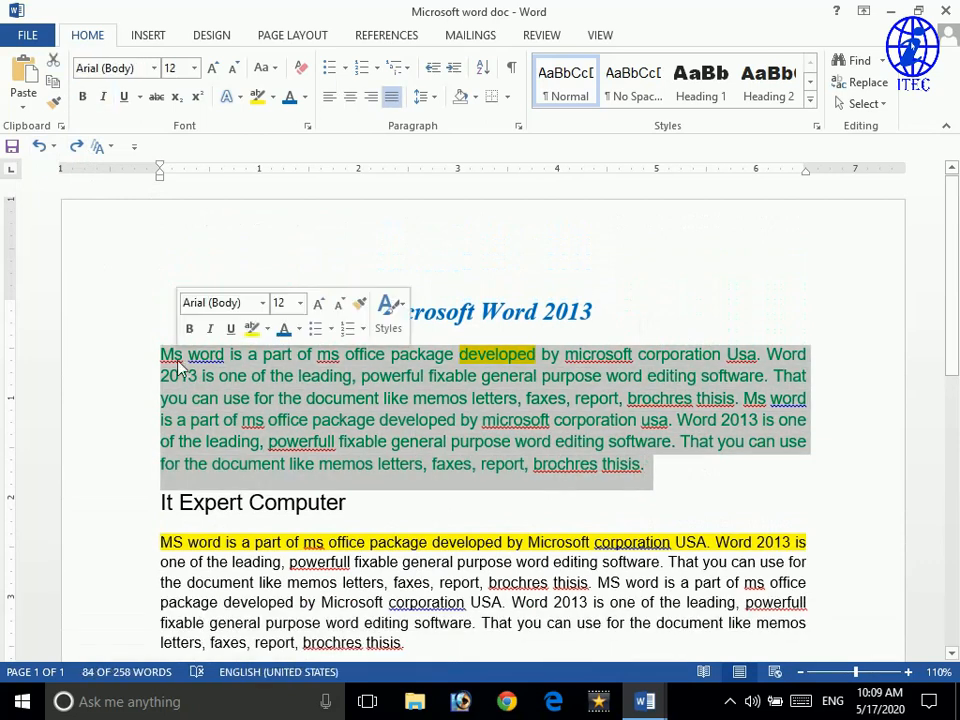
key(Delete)
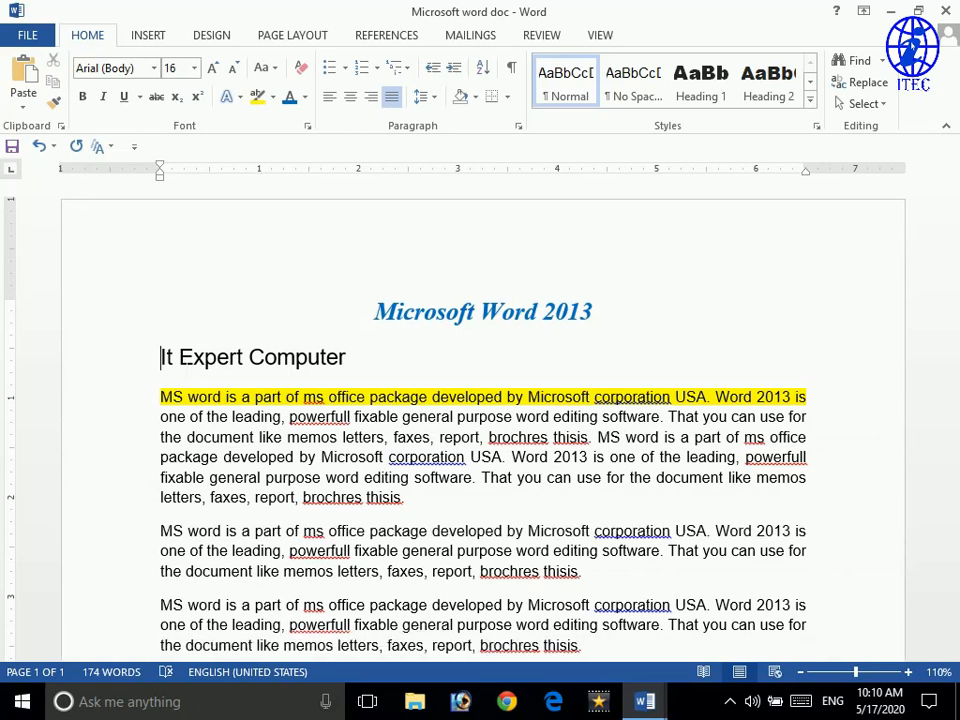
key(ctrl+v)
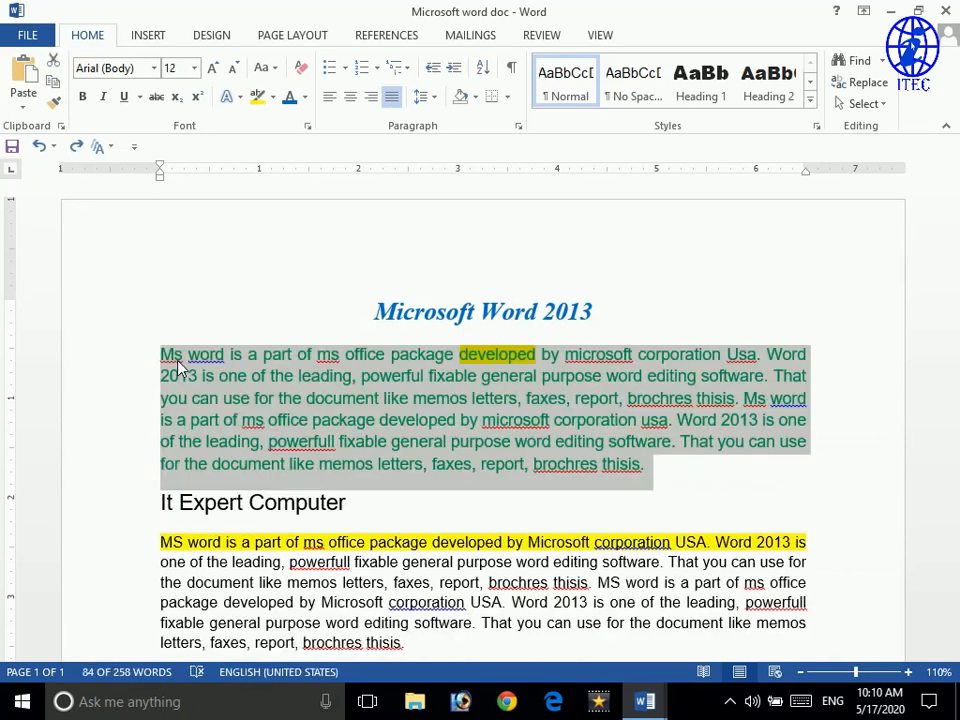
key(Delete)
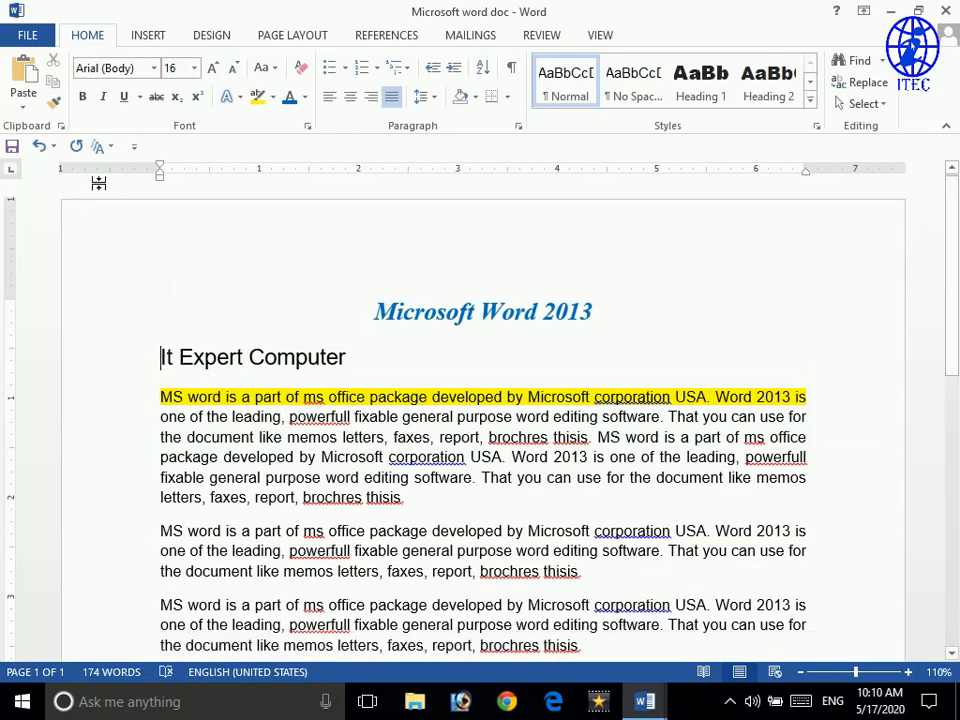
click(39, 148)
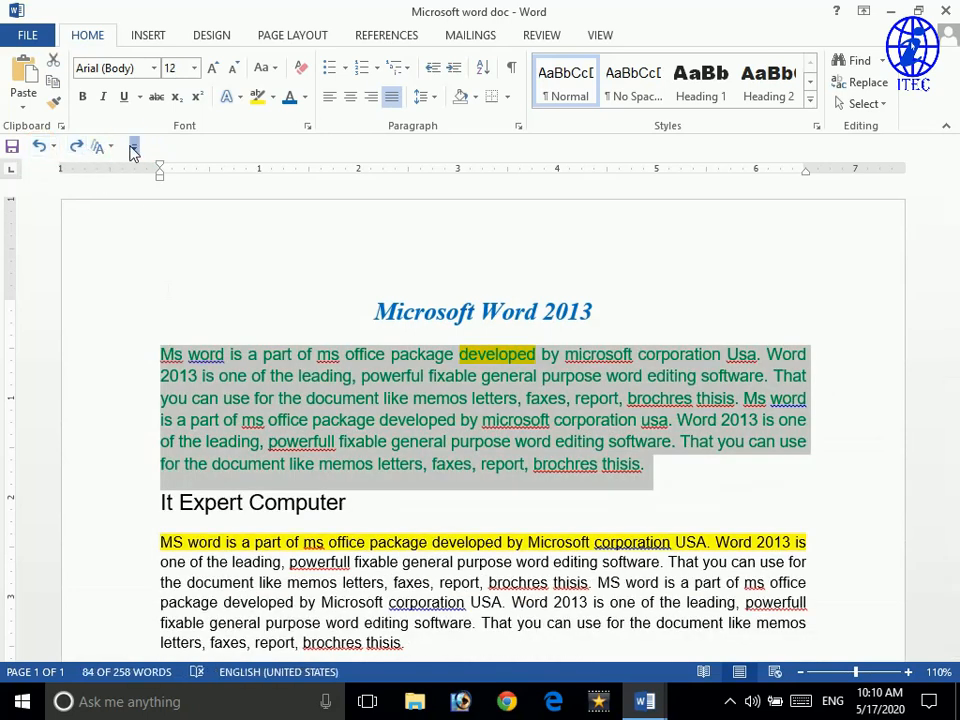
- Remove the Redo command from the Quick Access Toolbar and add it back
click(133, 148)
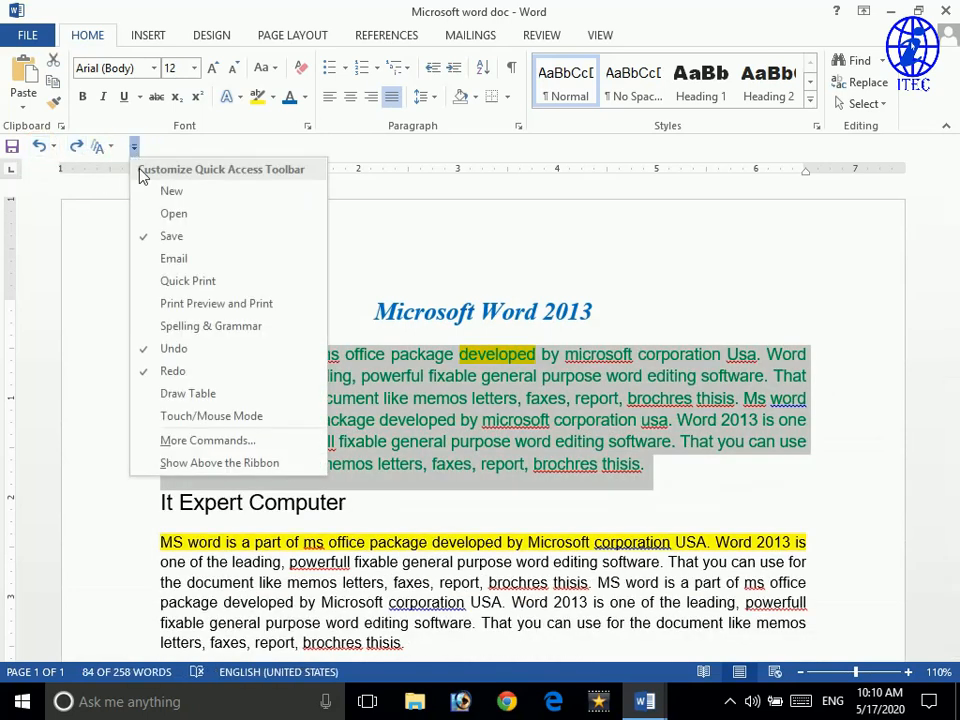
click(152, 371)
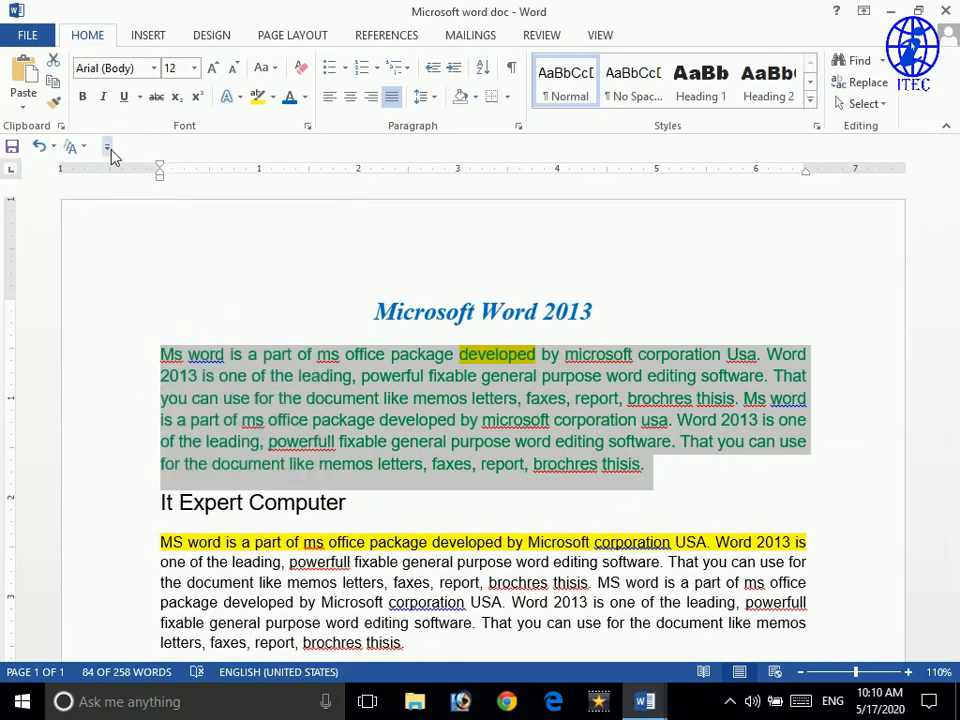
click(108, 147)
click(146, 371)
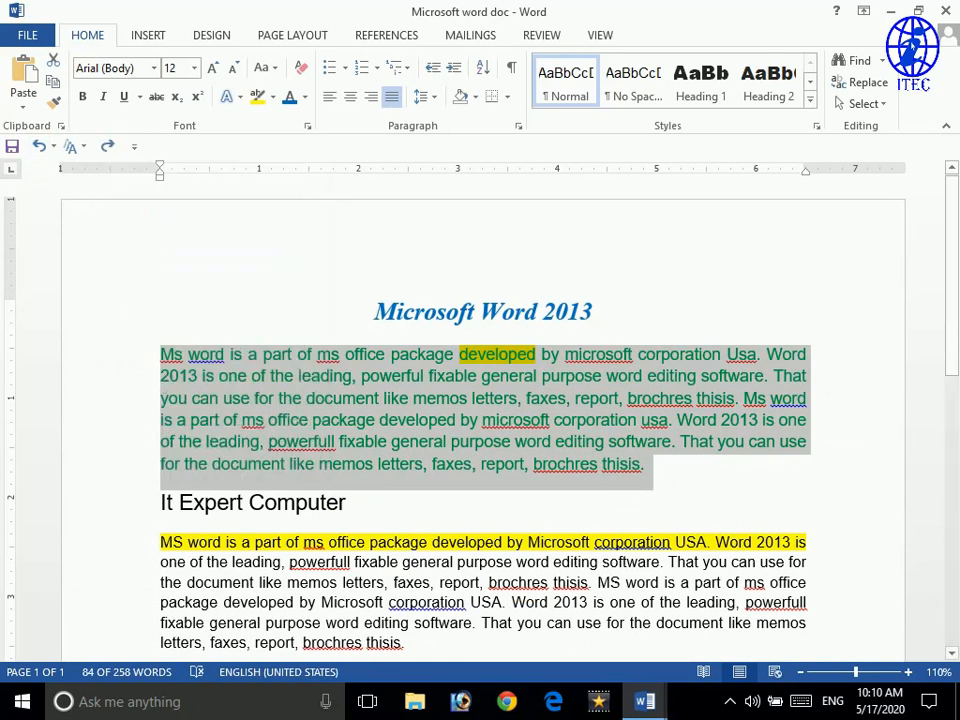
- Remove the yellow highlight from the first line of the paragraph below "It Expert Computer"
click(255, 420)
scroll(255, 420, down, 5)
scroll(815, 506, up, 5)
drag(815, 506, 180, 458)
double_click(168, 494)
drag(170, 494, 800, 494)
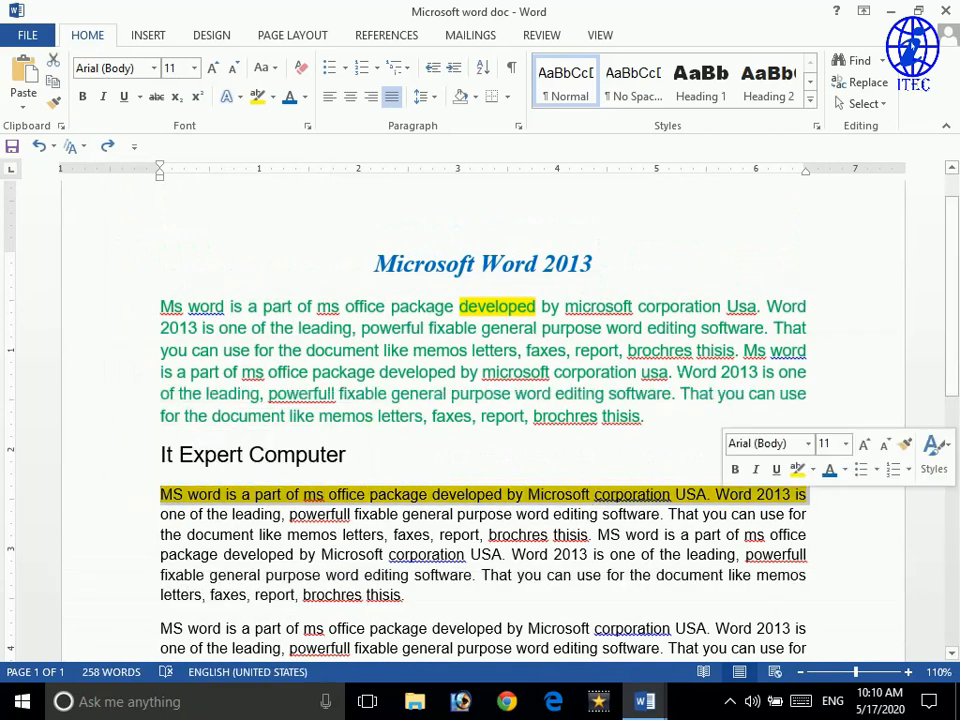
click(272, 98)
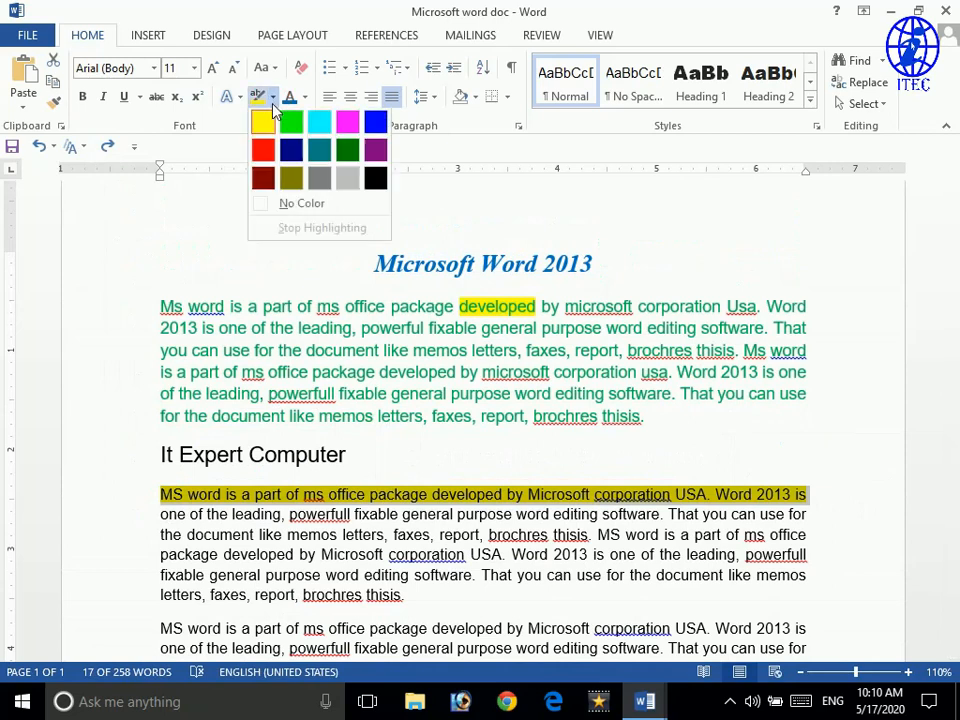
click(281, 210)
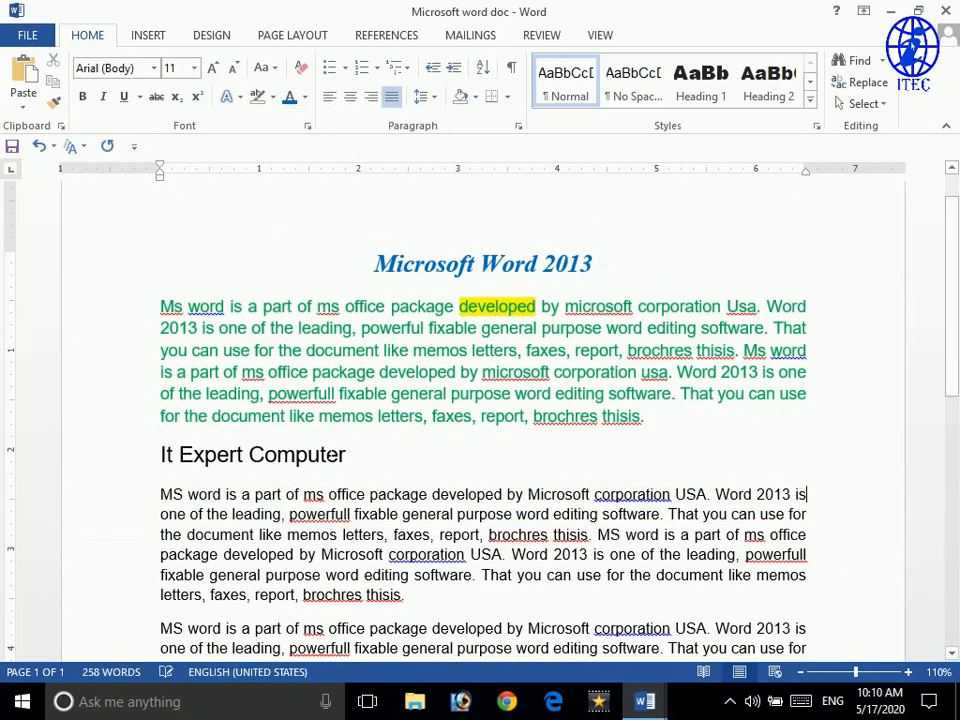
- Remove the yellow highlight from the word "developed" in the green paragraph
key(shift+Left)
key(shift+Left)
key(shift+Left)
key(shift+Left)
key(shift+Left)
key(shift+Left)
key(shift+Left)
key(shift+Left)
key(shift+Left)
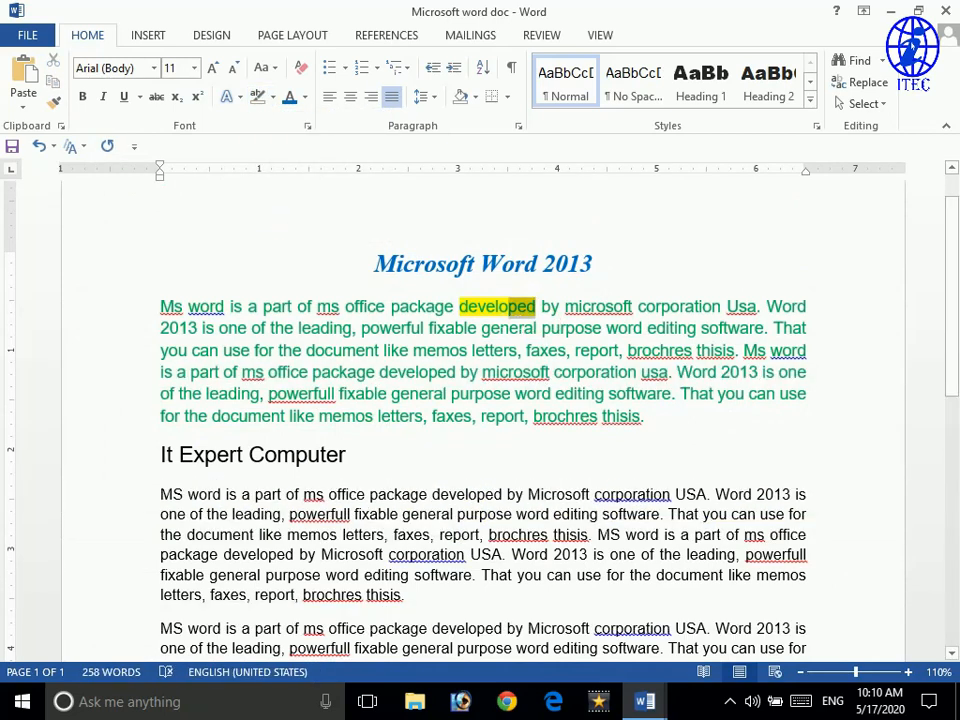
key(shift+Left)
key(shift+Left)
key(shift+Left)
key(shift+Left)
key(shift+Left)
key(shift+Left)
key(shift+Left)
key(shift+Left)
key(shift+Left)
key(shift+Right)
key(shift+Right)
key(shift+Right)
key(shift+Right)
key(shift+Right)
key(shift+Right)
key(shift+Right)
key(shift+Right)
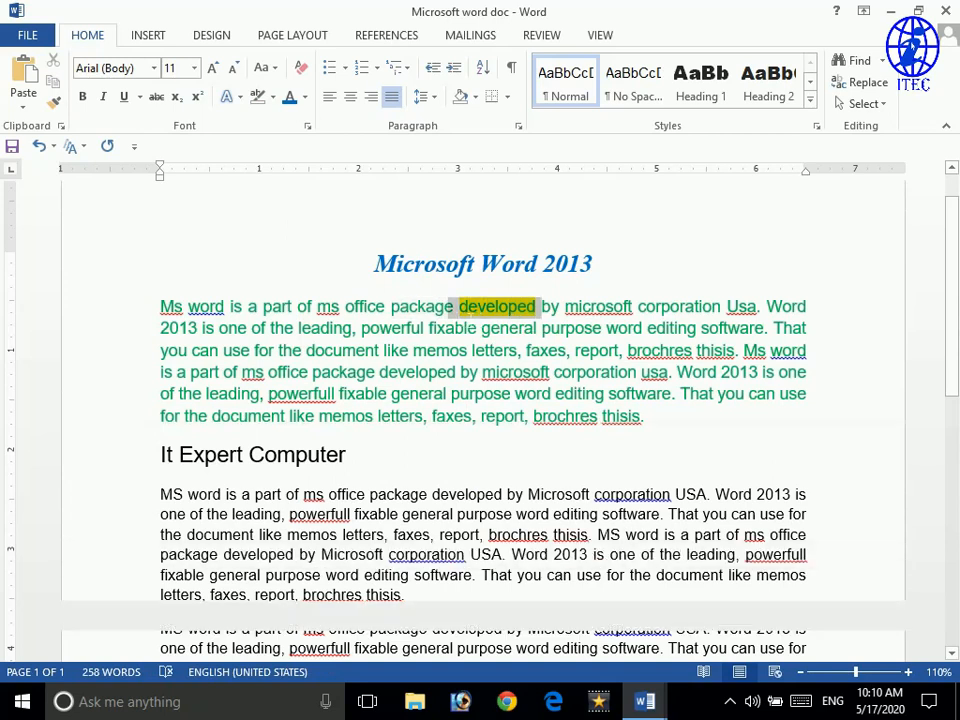
click(272, 97)
click(278, 212)
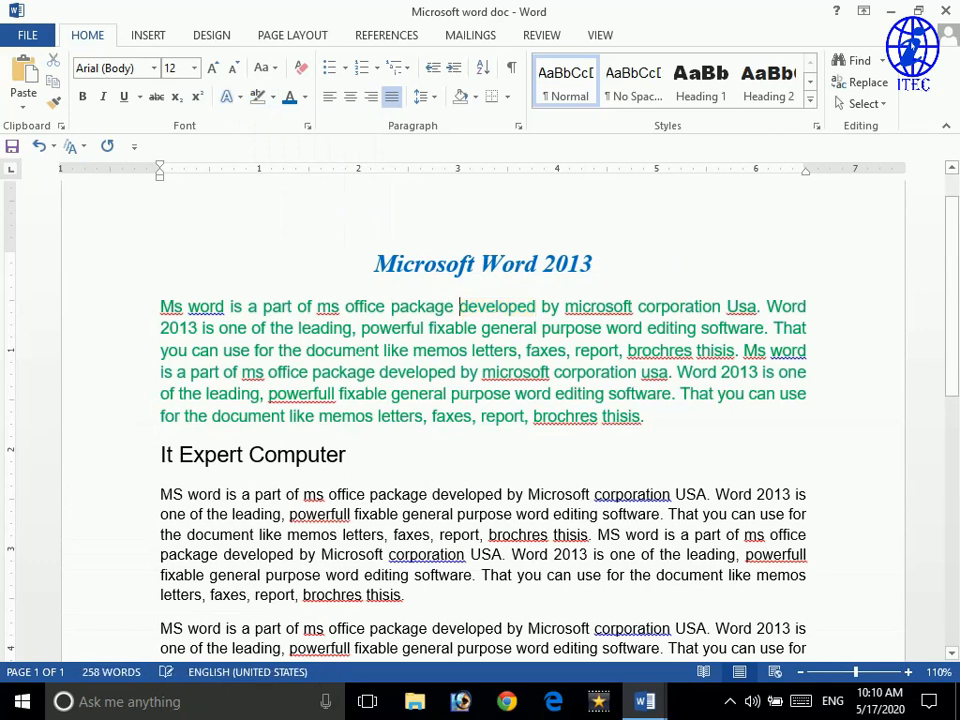
scroll(480, 400, down, 3)
scroll(480, 400, up, 4)
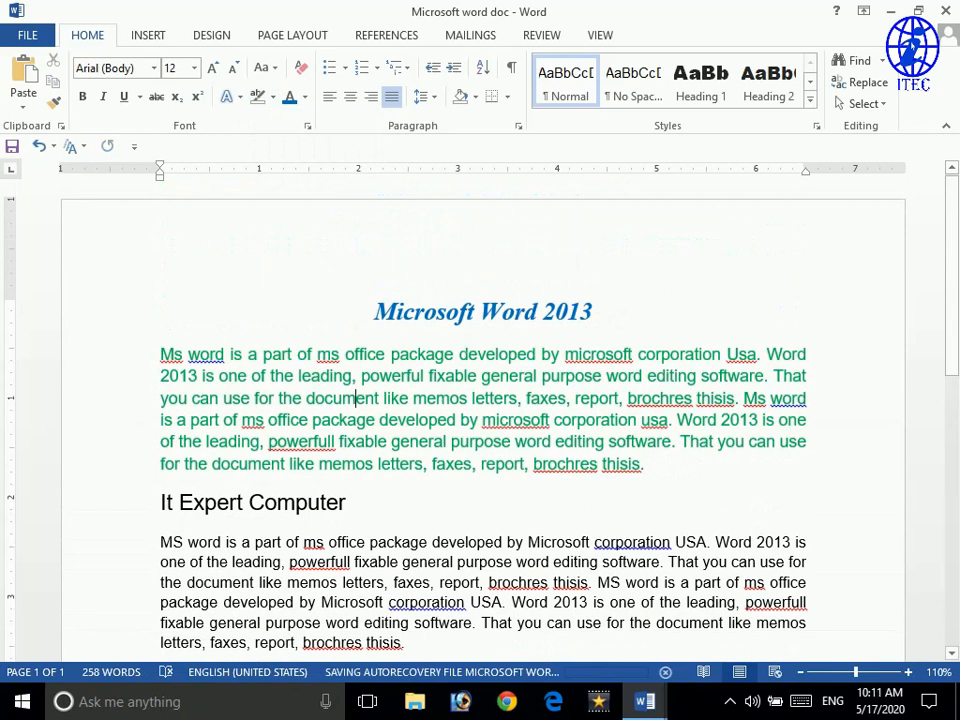
scroll(480, 400, down, 3)
scroll(480, 400, up, 1)
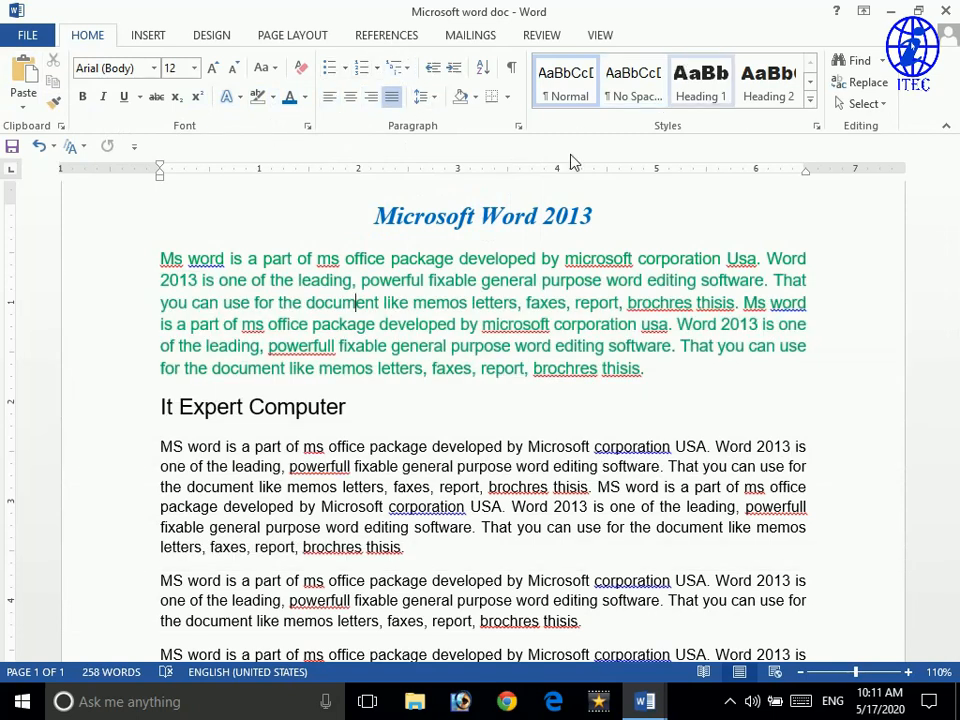
- Save the changes to the formatted document under its existing name
click(30, 35)
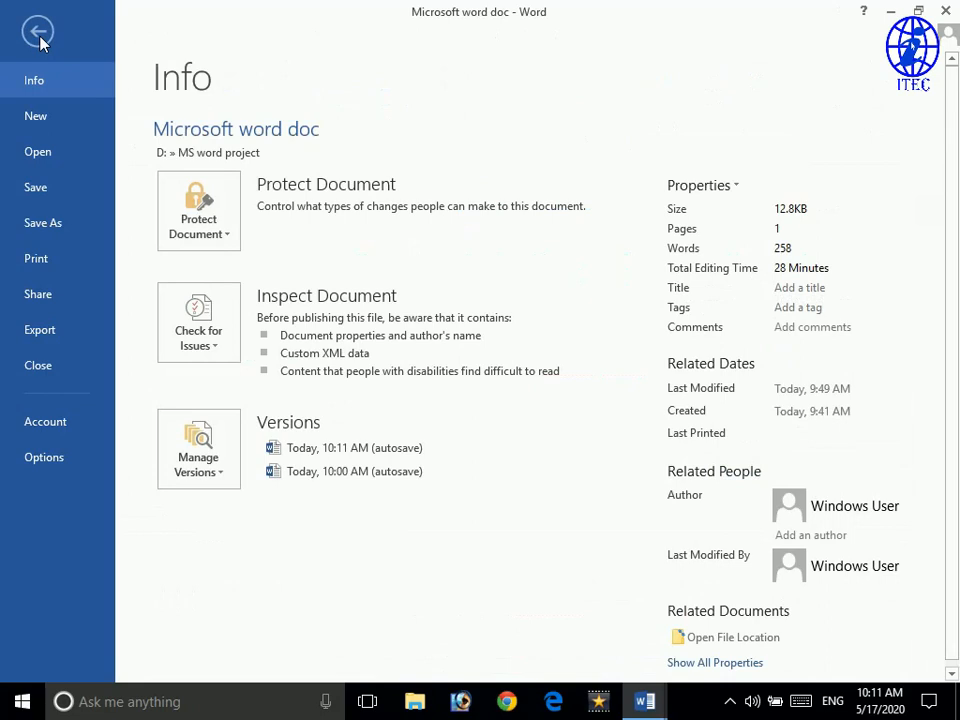
click(40, 38)
click(40, 38)
click(40, 38)
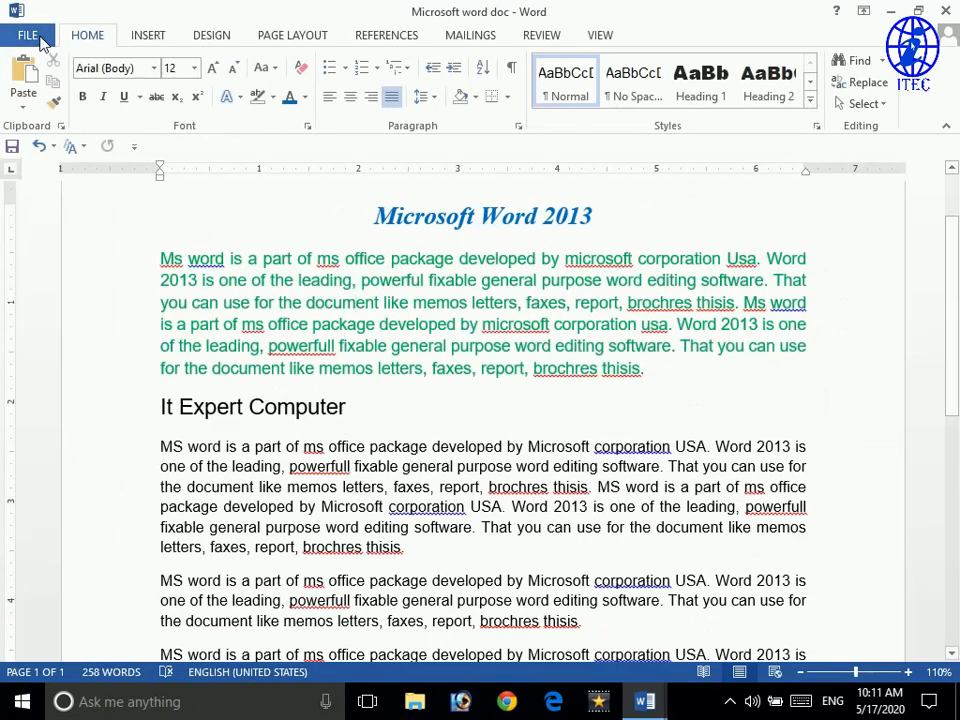
click(40, 38)
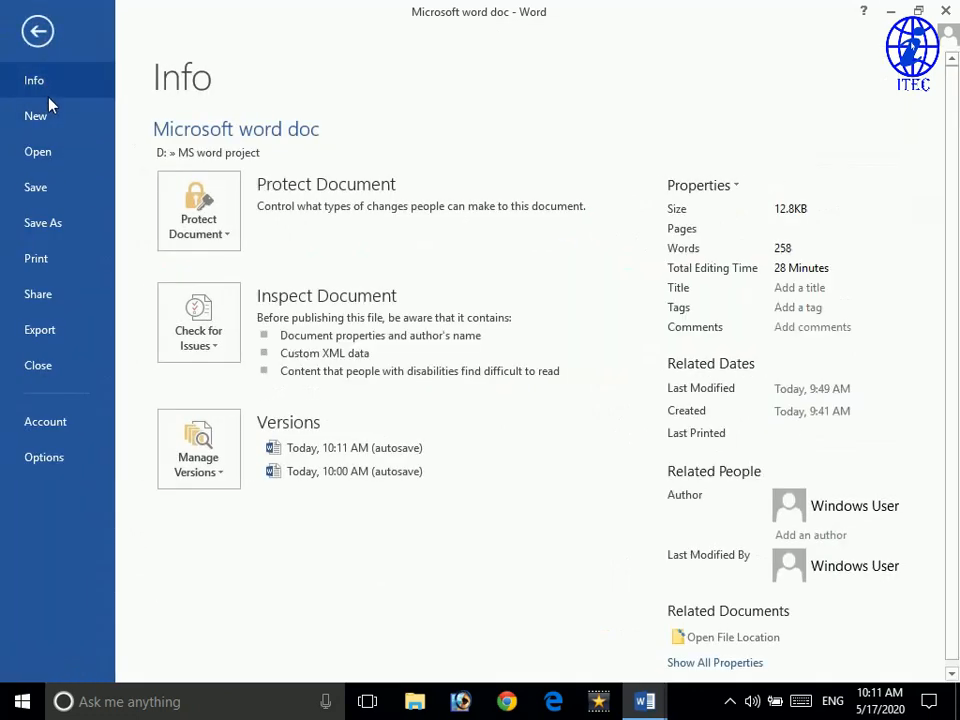
click(53, 195)
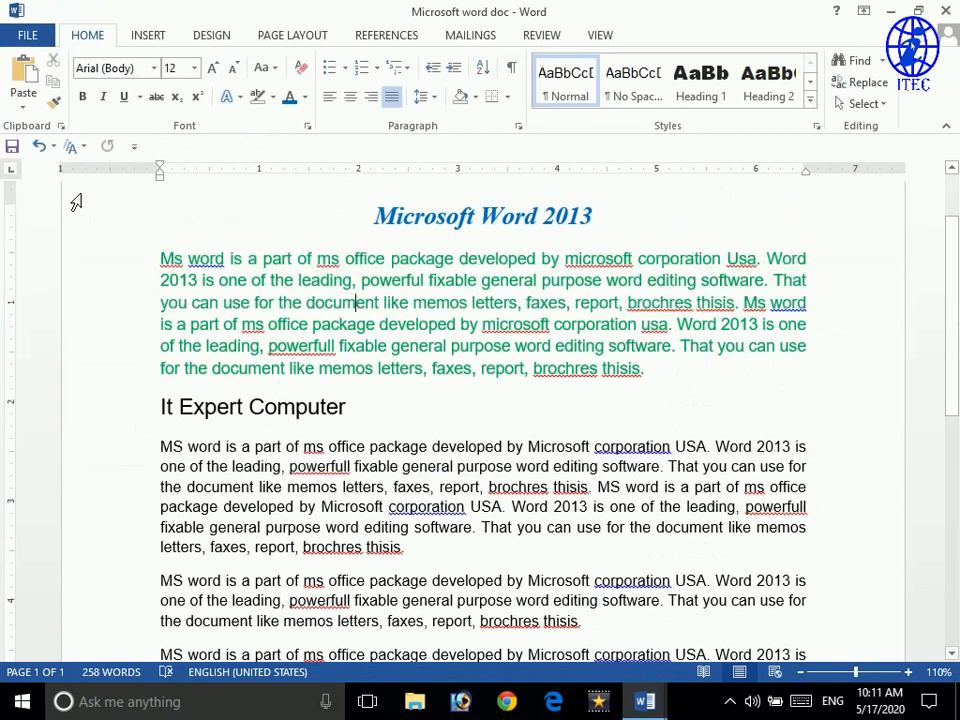
- Close the saved document and activate the other open "Microsoft word doc" window
click(45, 34)
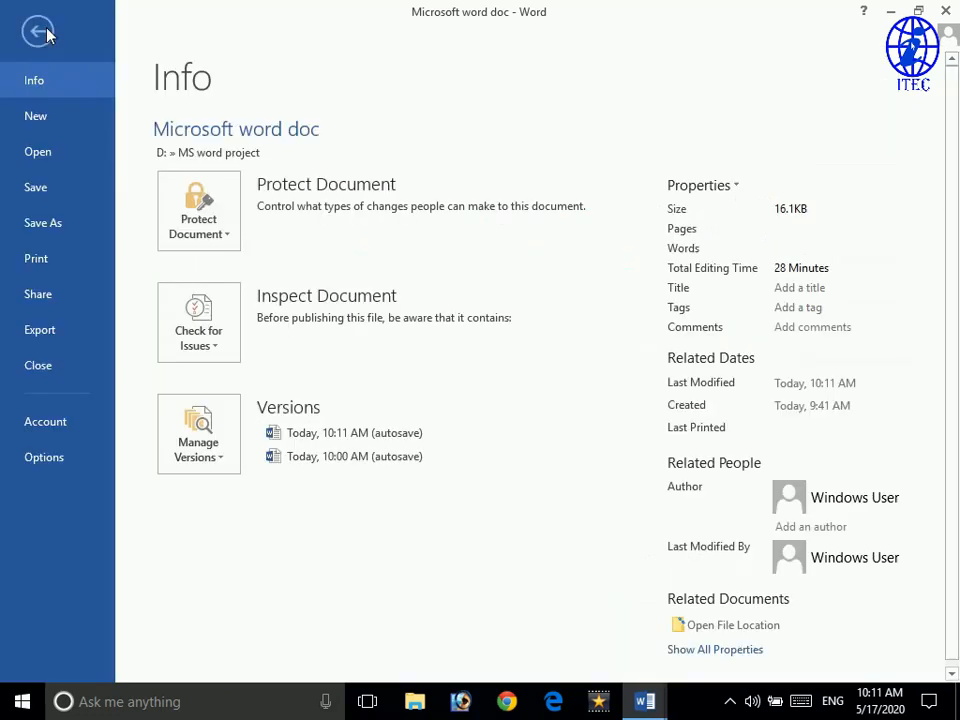
click(38, 366)
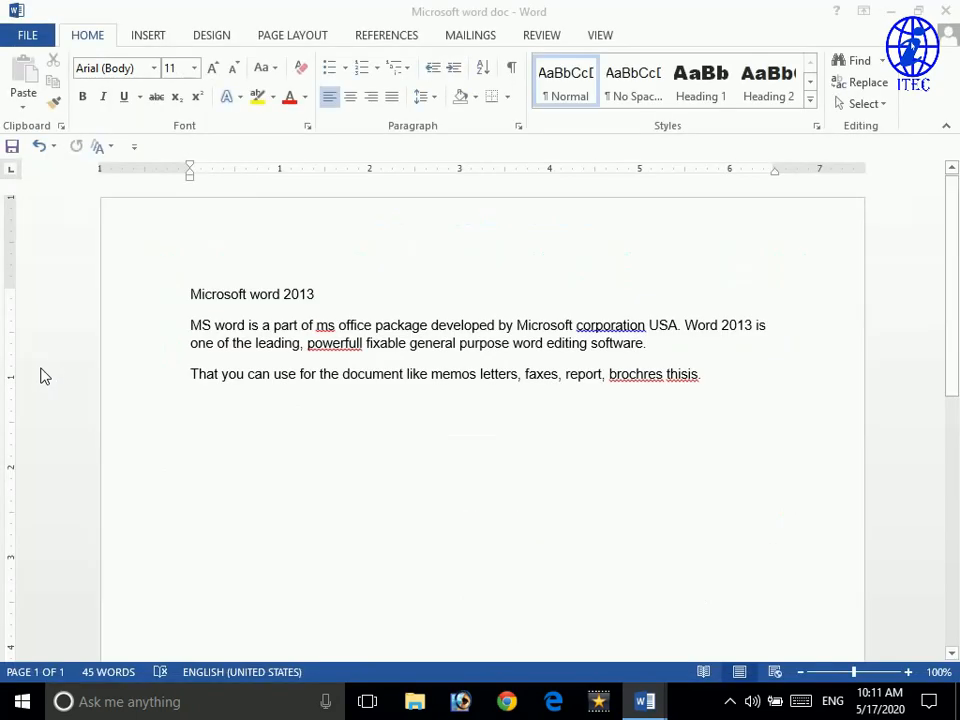
click(64, 376)
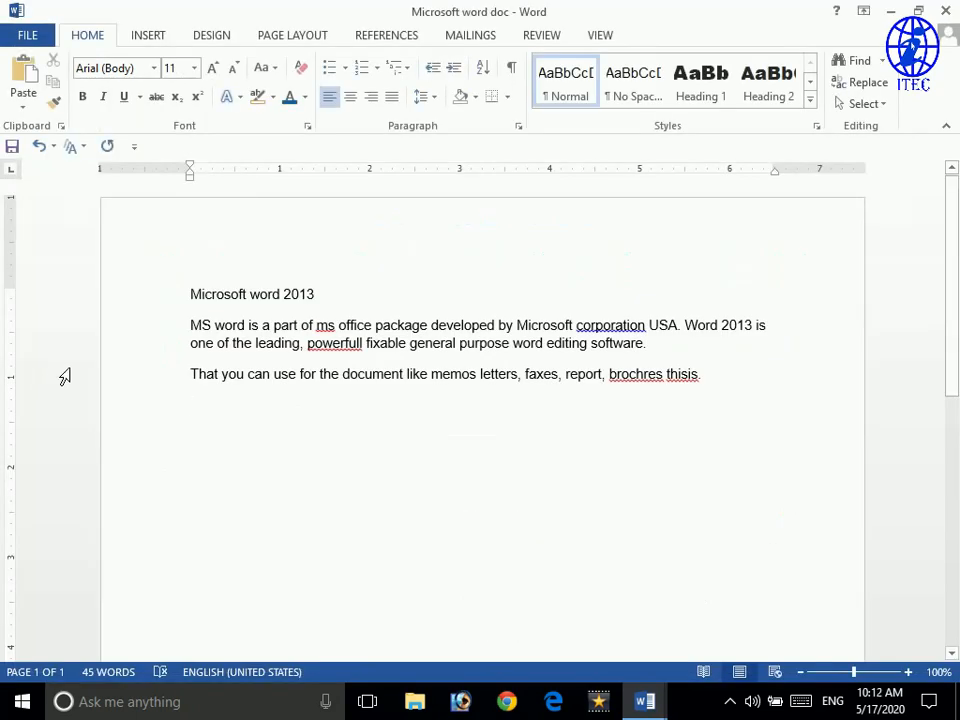
- Shrink the remaining document's window, place it over the blank Document2 window, and view the option for closing all Word windows
click(33, 34)
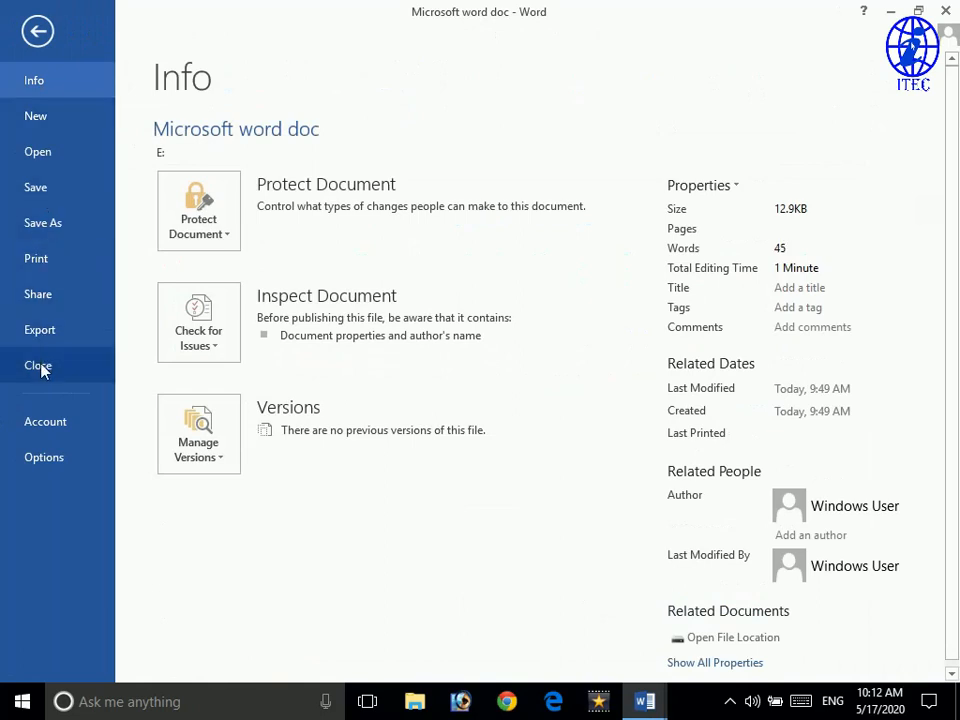
click(40, 33)
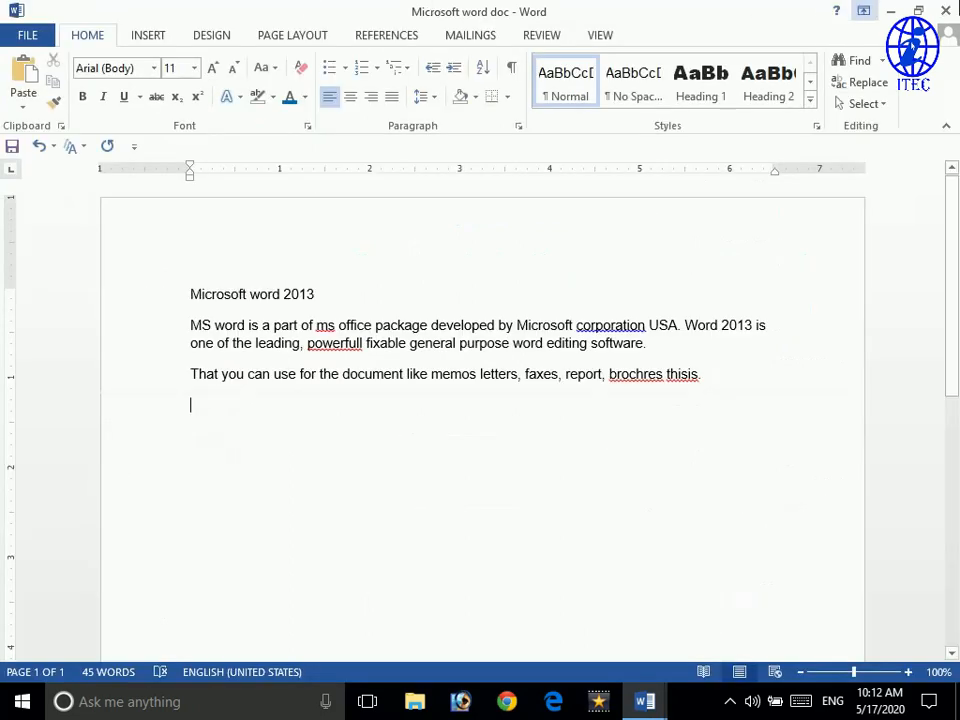
click(917, 10)
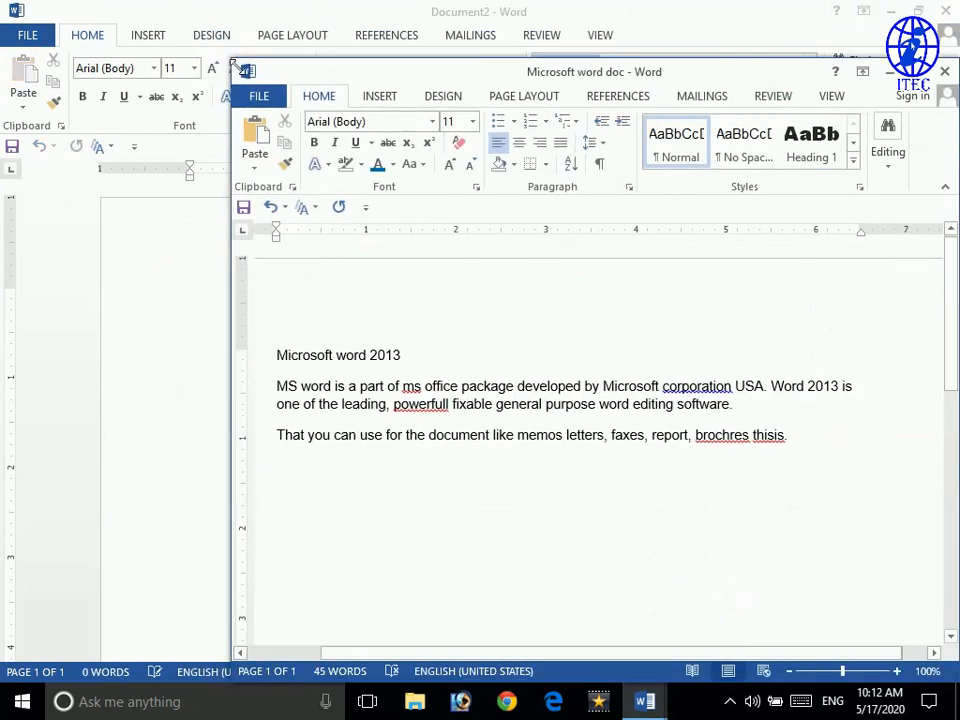
drag(355, 72, 531, 169)
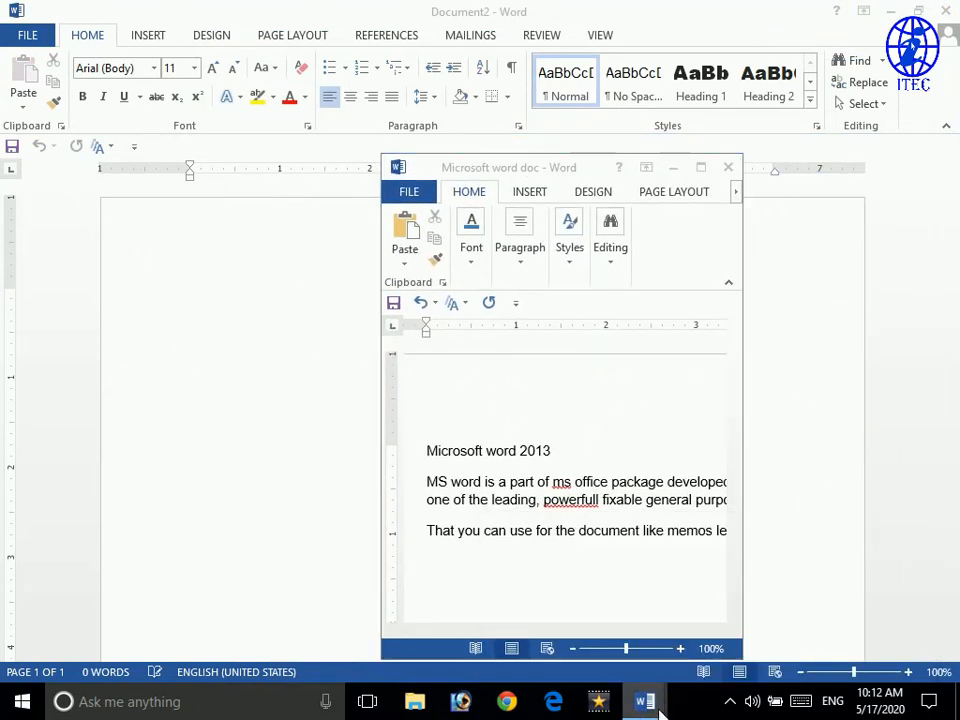
right_click(652, 708)
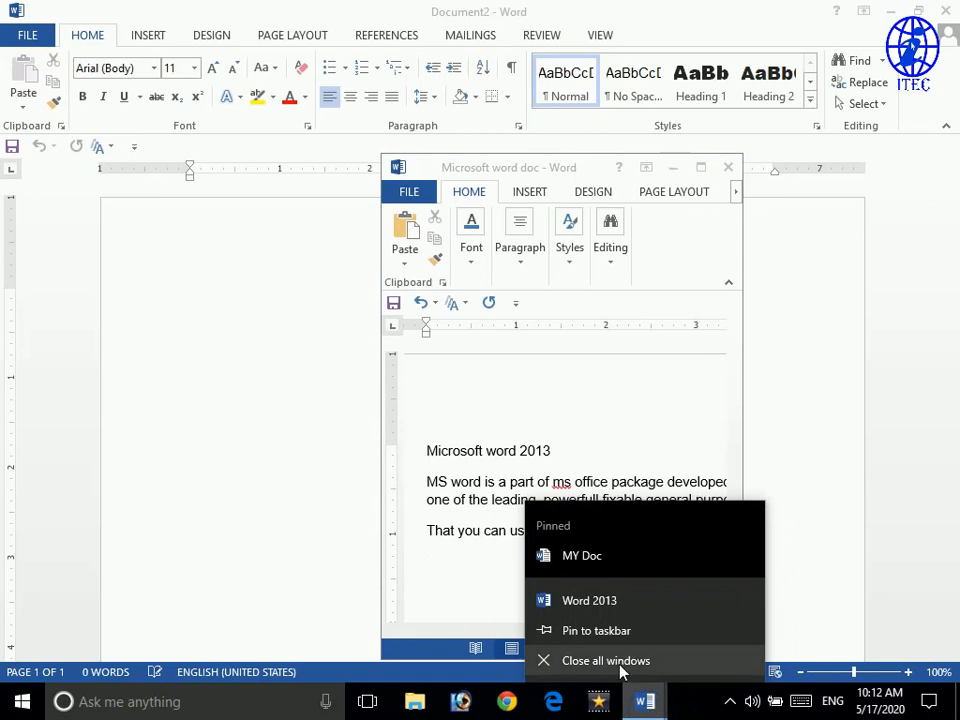
click(649, 461)
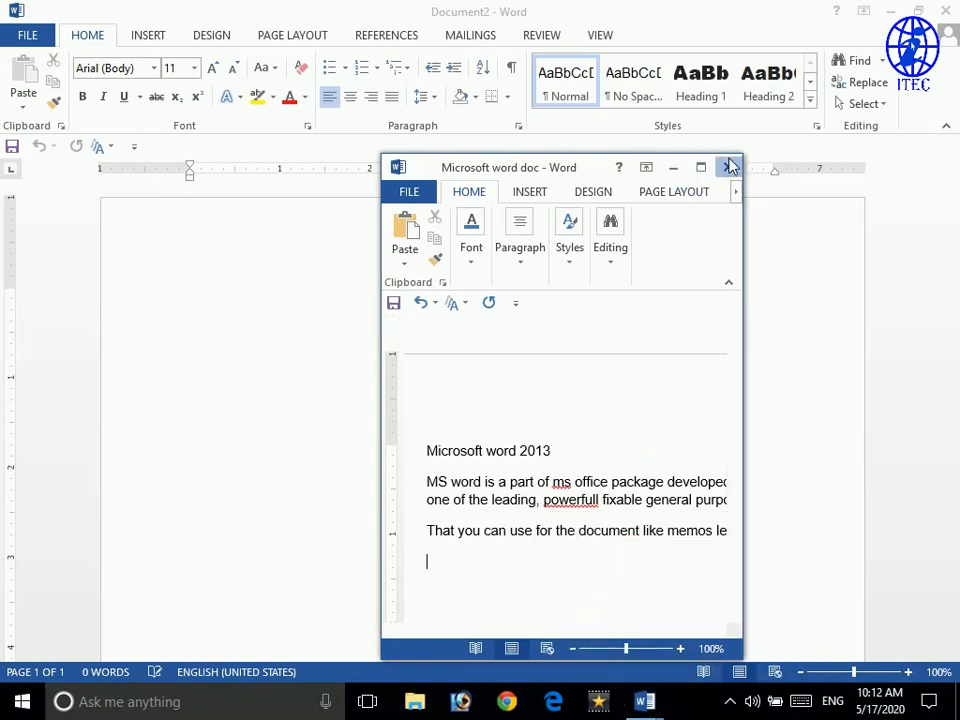
- Close the small "Microsoft word doc" window and the blank Document2, leaving Word itself open
click(728, 167)
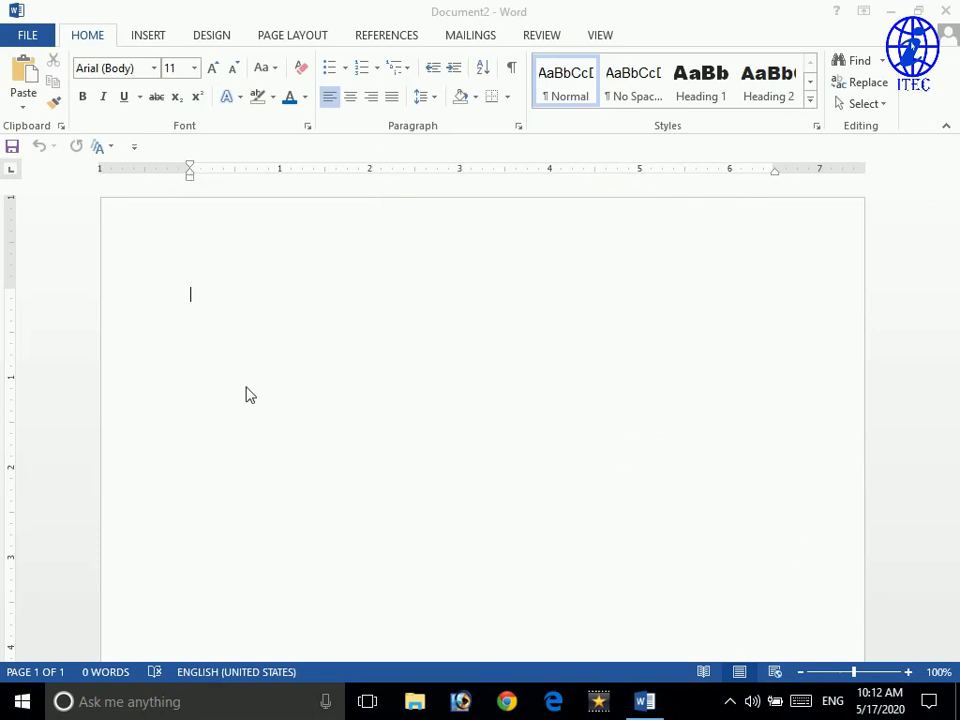
click(257, 313)
key(ctrl+w)
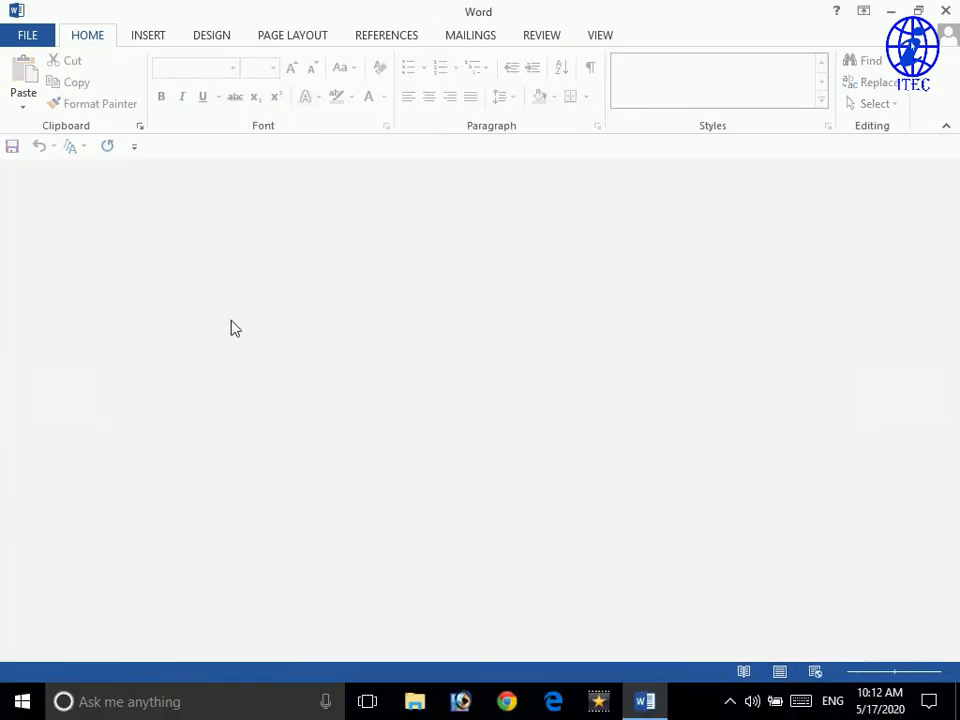
- Reopen the recent "Microsoft word doc" stored on drive E:, and close both the document and the Word program
click(40, 38)
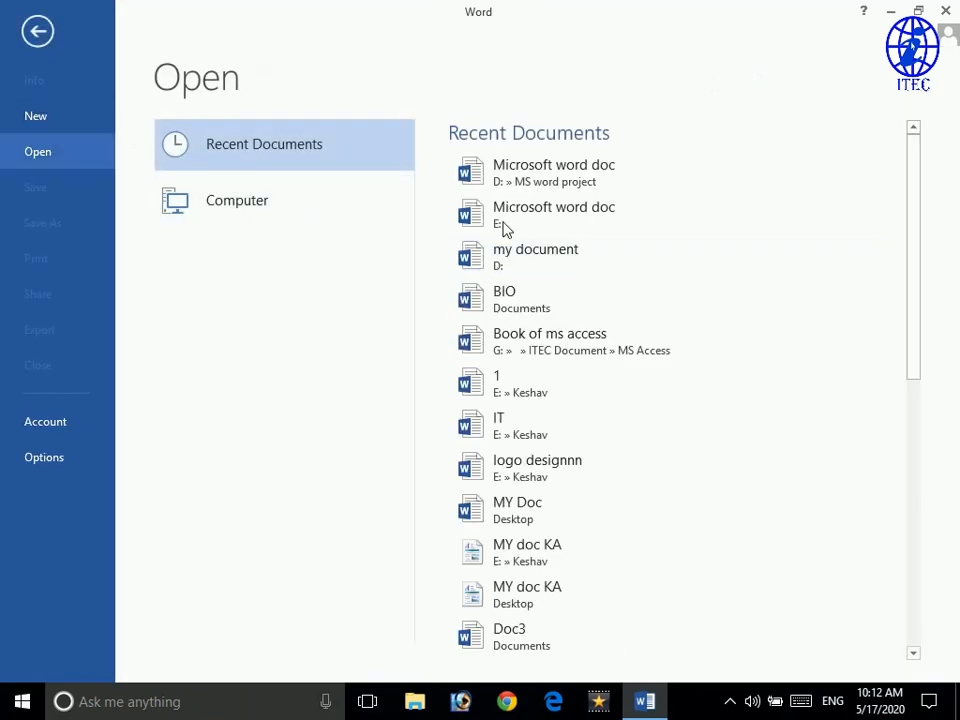
click(510, 214)
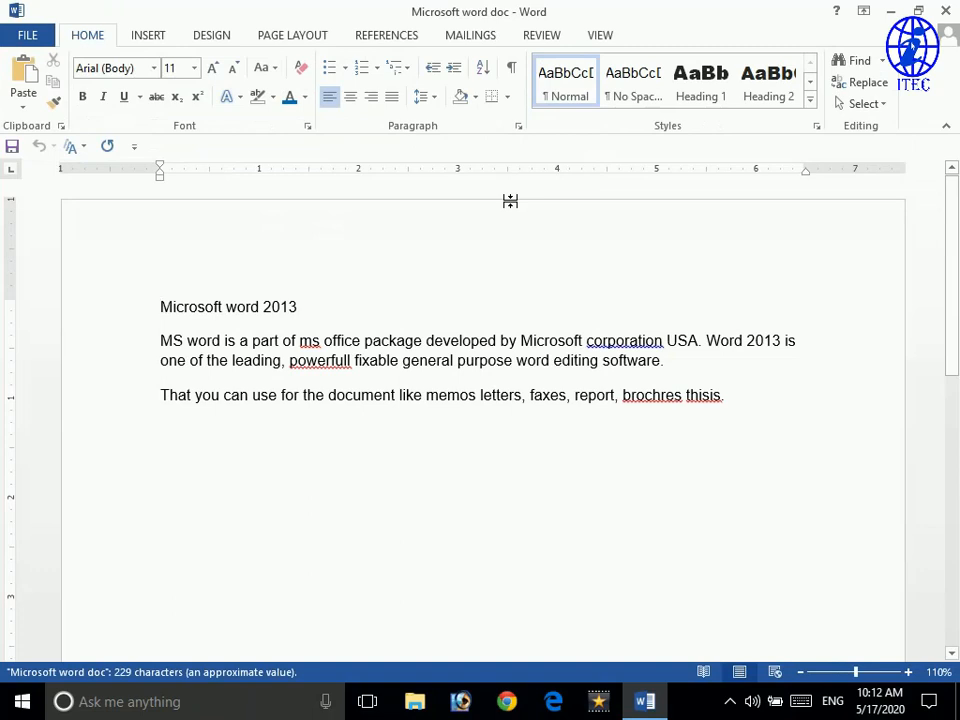
key(ctrl+w)
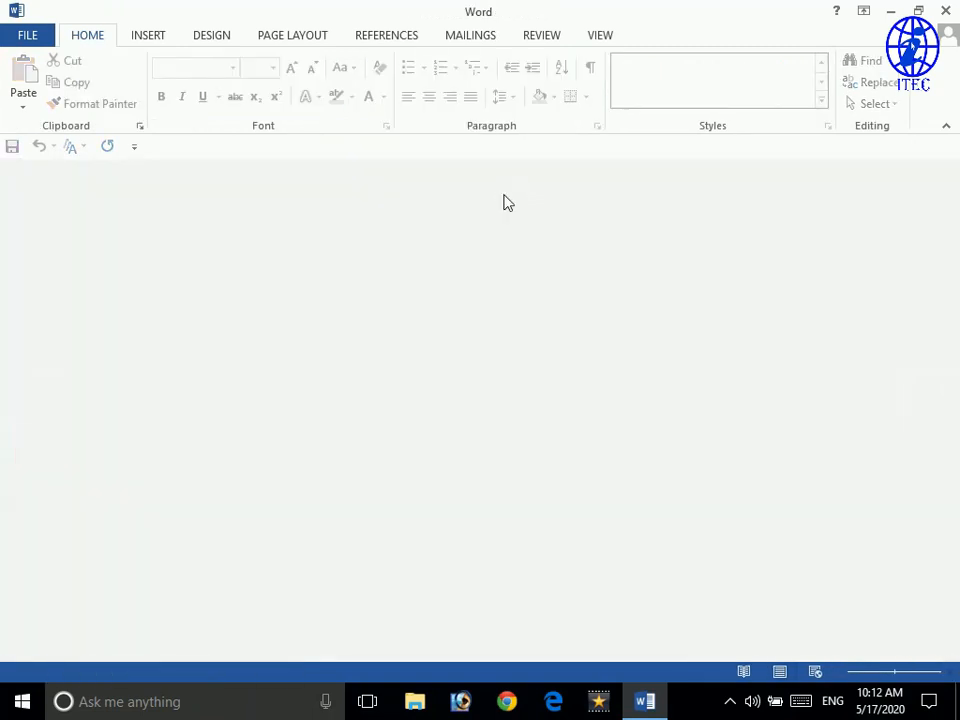
click(946, 9)
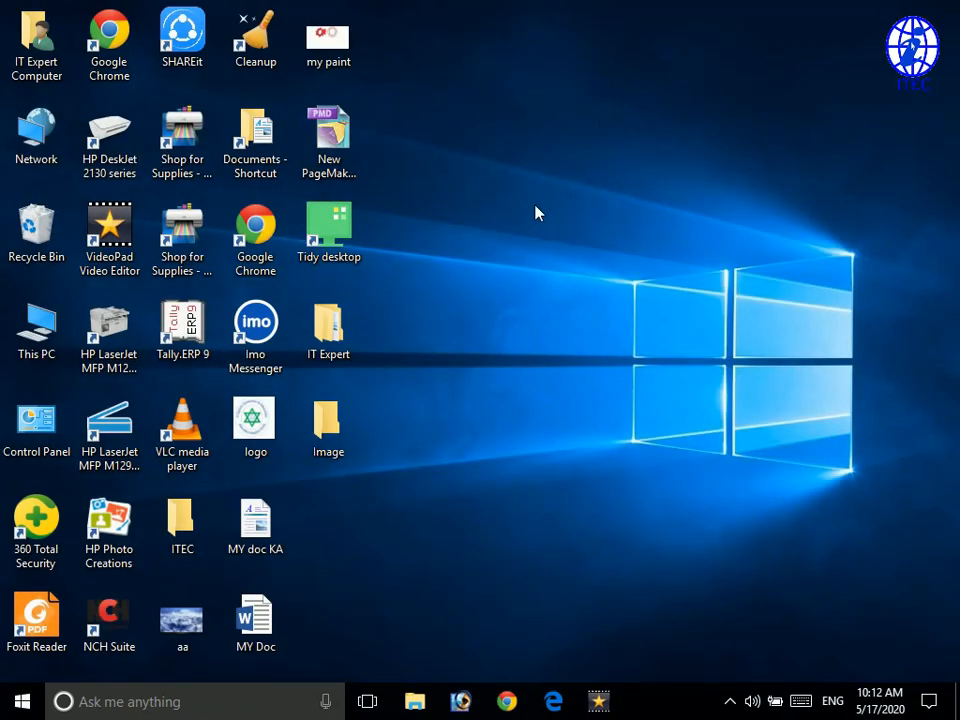
right_click(561, 156)
click(588, 204)
right_click(537, 192)
click(555, 249)
right_click(515, 245)
click(551, 300)
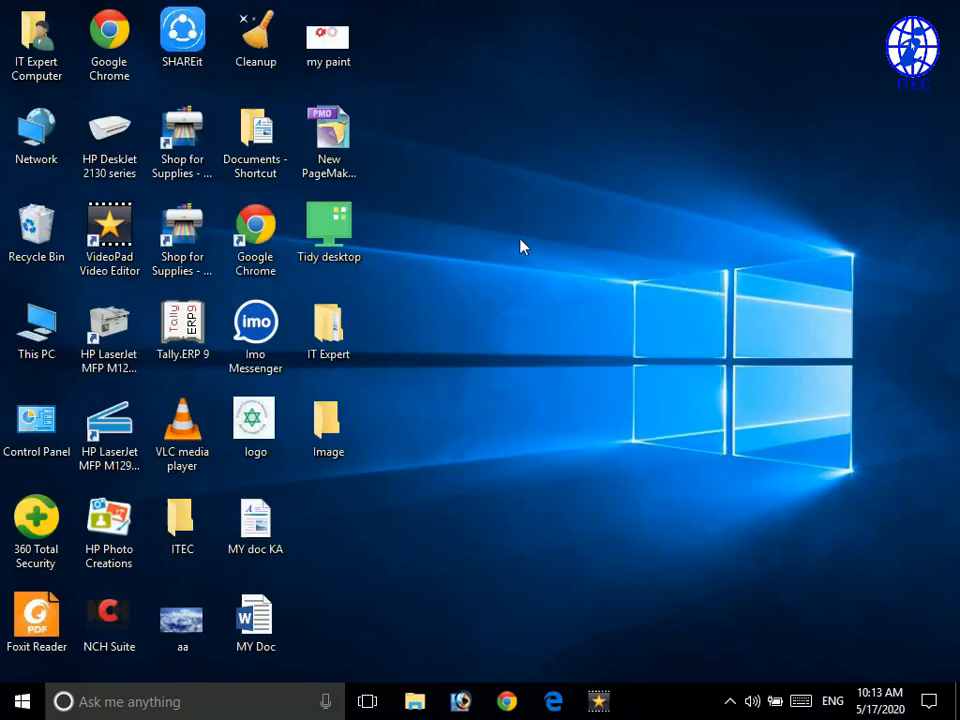